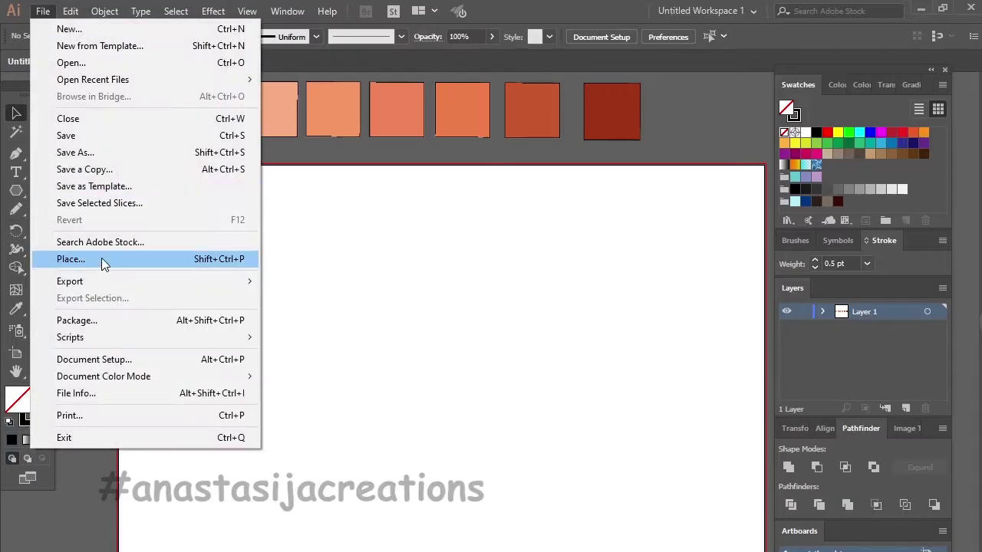
# Place the tattooed man's reference photo into MORGENSHTERN.ai
pyautogui.click(103, 263)
pyautogui.doubleClick(274, 125)
pyautogui.click(521, 476)
# Drop the photo onto the artboard, centre it and scale it slightly larger
pyautogui.hotkey('ctrl', '-')
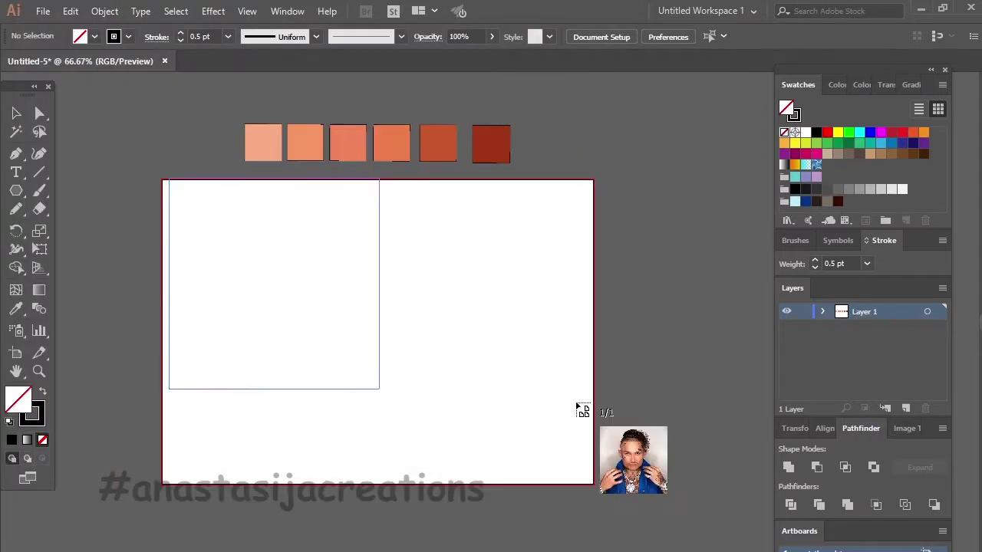
pyautogui.moveTo(165, 175); pyautogui.dragTo(471, 481)
pyautogui.moveTo(319, 335); pyautogui.dragTo(376, 340)
pyautogui.moveTo(523, 482); pyautogui.dragTo(535, 487)
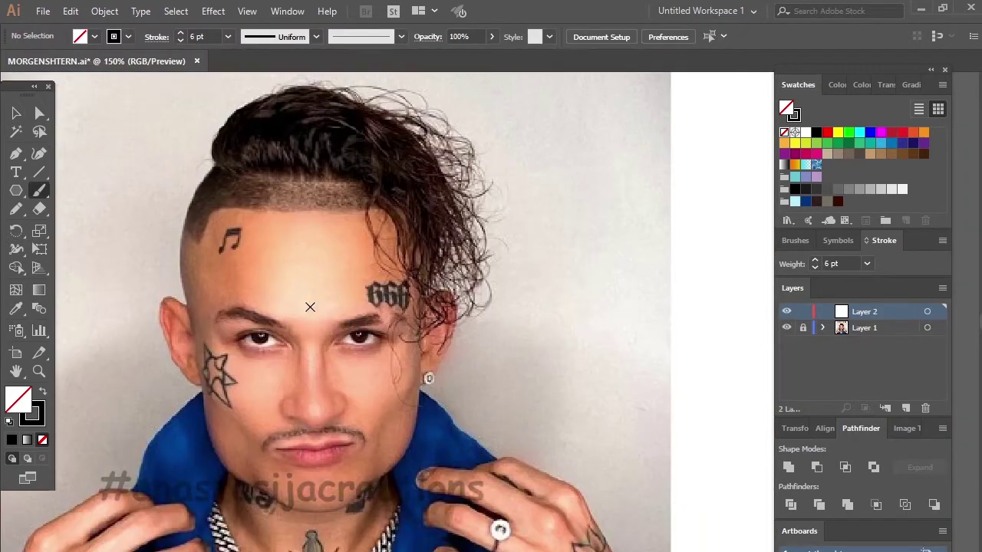
# Trace the upper and lower eyelids of both eyes with 3 pt black brush strokes
pyautogui.scroll(5, 235, 314)
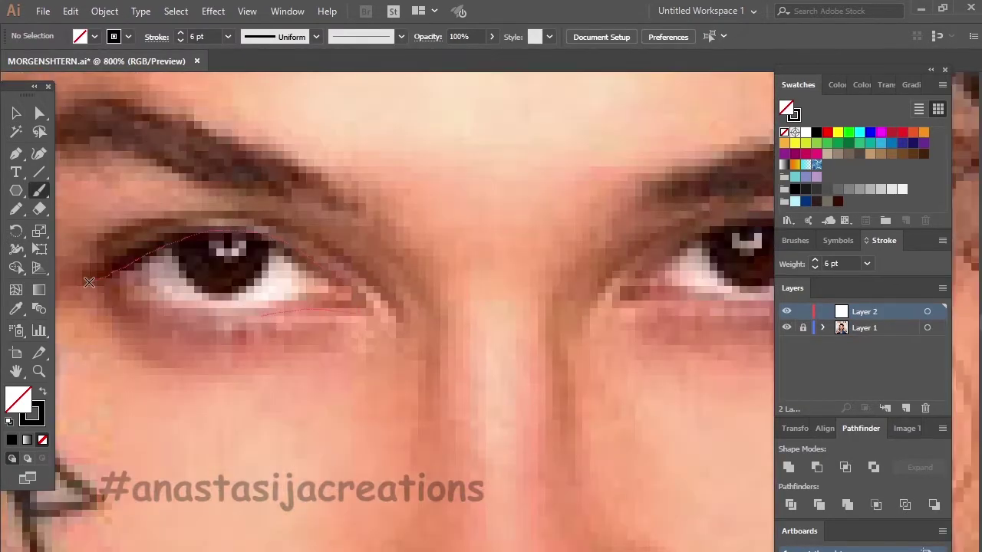
pyautogui.moveTo(89, 282); pyautogui.dragTo(94, 281)
pyautogui.keyDown('ctrl'); pyautogui.click(409, 241); pyautogui.keyUp('ctrl')
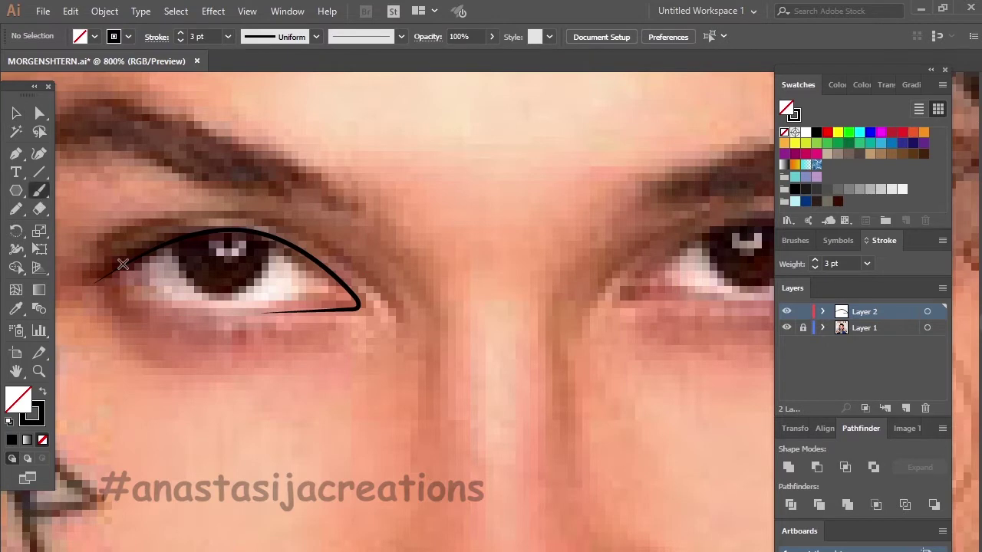
pyautogui.moveTo(172, 304); pyautogui.dragTo(346, 311)
pyautogui.press('h')
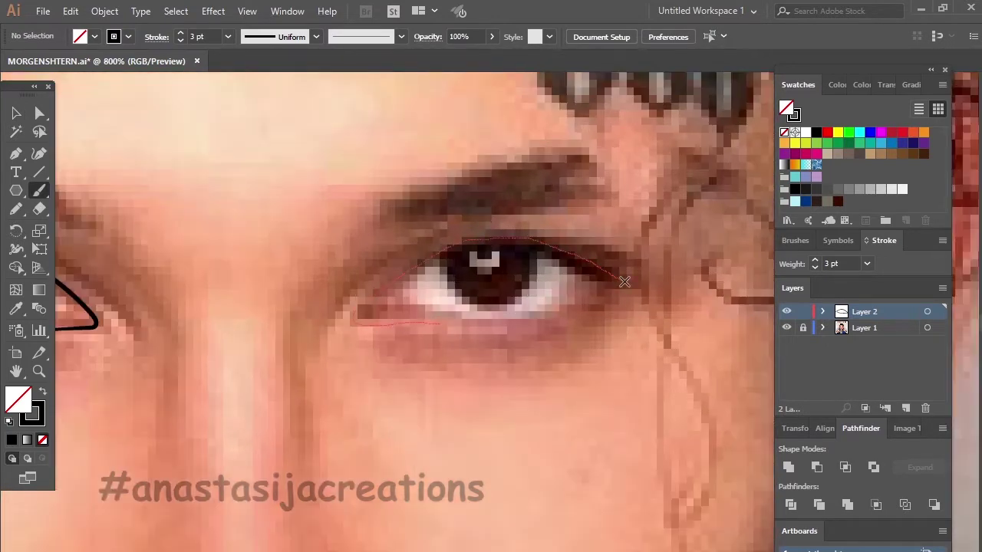
pyautogui.moveTo(471, 318); pyautogui.dragTo(657, 274)
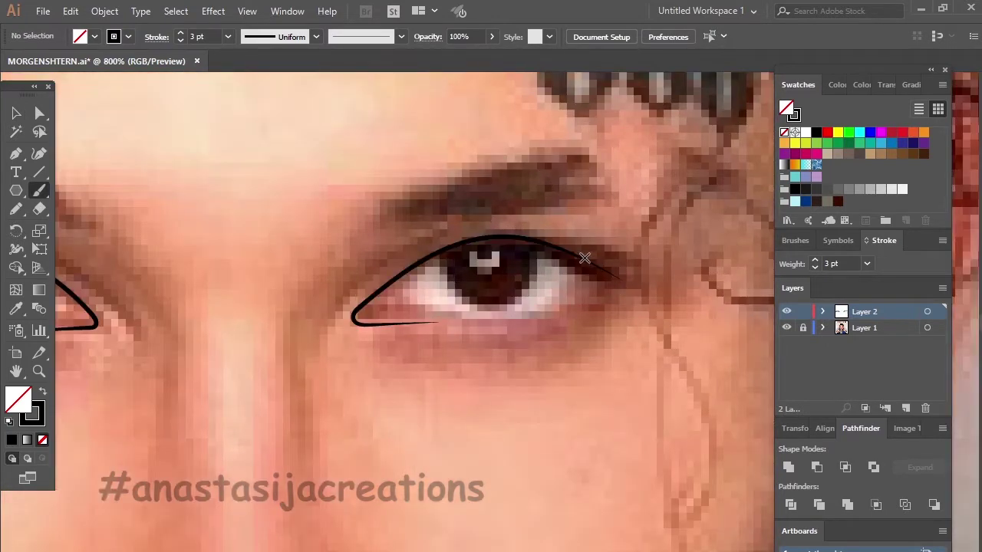
pyautogui.scroll(3, 430, 245)
pyautogui.moveTo(433, 157)
pyautogui.mouseDown()
pyautogui.moveTo(356, 248)
pyautogui.moveTo(115, 261)
pyautogui.mouseUp()
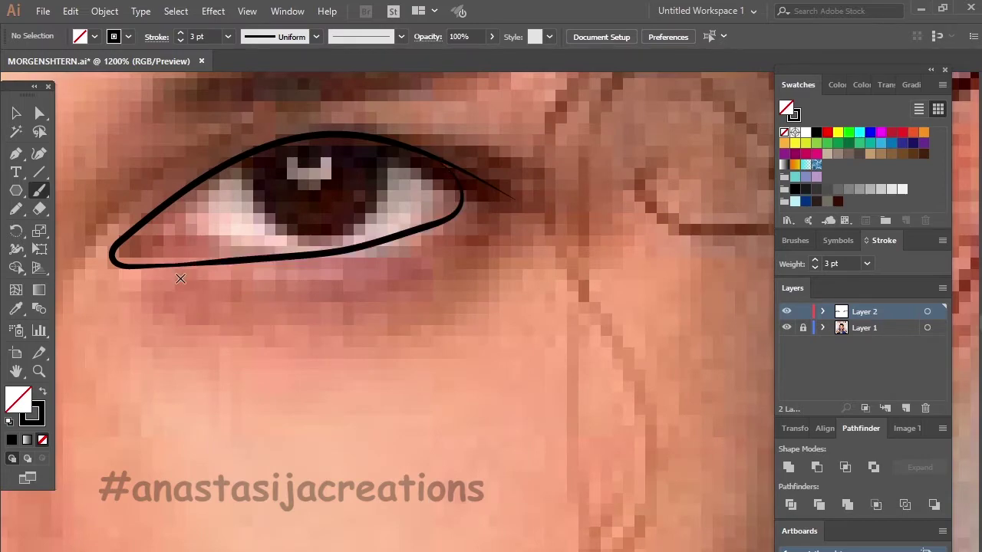
# Outline the nose around both nostrils
pyautogui.scroll(-3, 408, 374)
pyautogui.hscroll(-5, 408, 373)
pyautogui.scroll(2, 408, 374)
pyautogui.moveTo(237, 293); pyautogui.dragTo(318, 407)
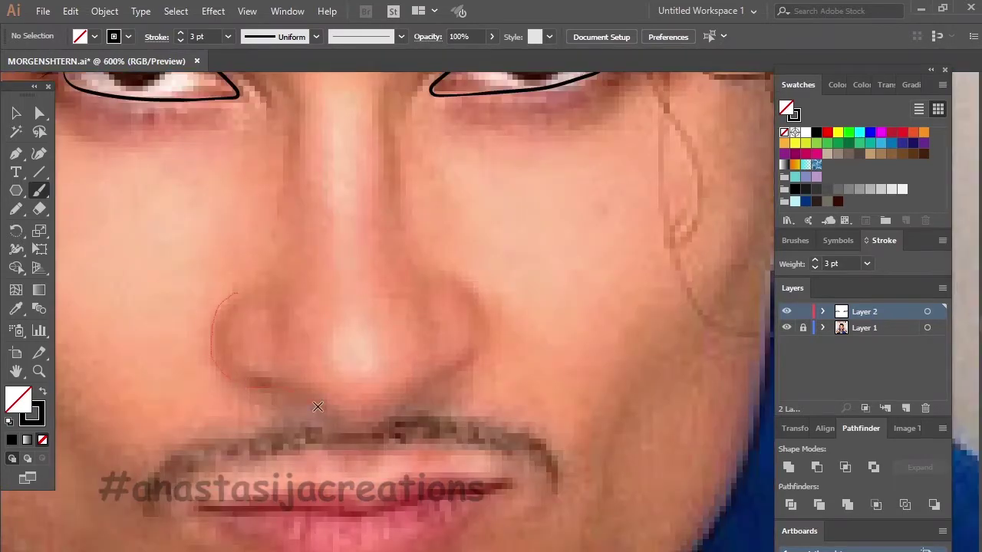
pyautogui.moveTo(458, 367); pyautogui.dragTo(463, 244)
pyautogui.scroll(-3, 463, 243)
pyautogui.scroll(-2, 460, 269)
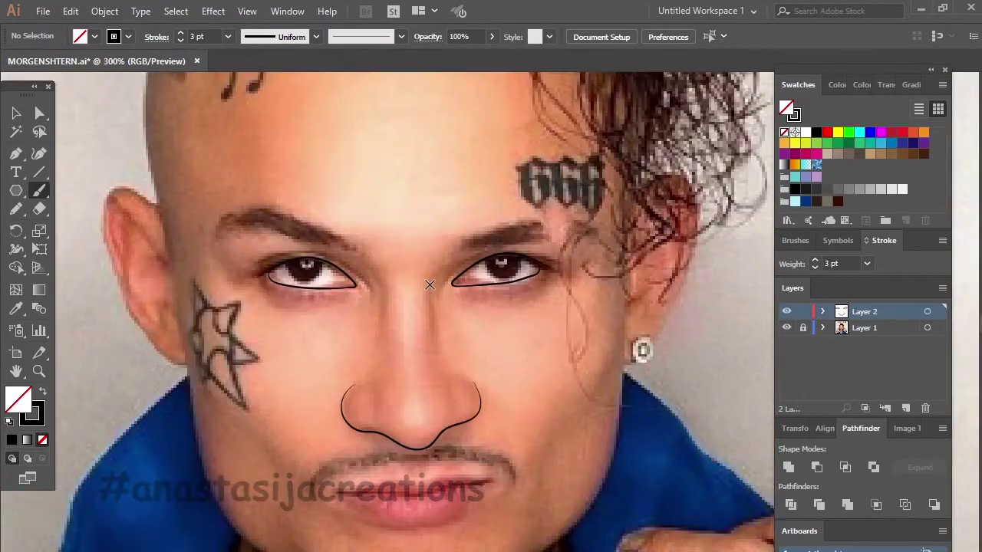
pyautogui.scroll(5, 426, 287)
# Draw the two crease lines beside the nose bridge
pyautogui.moveTo(376, 247); pyautogui.dragTo(367, 291)
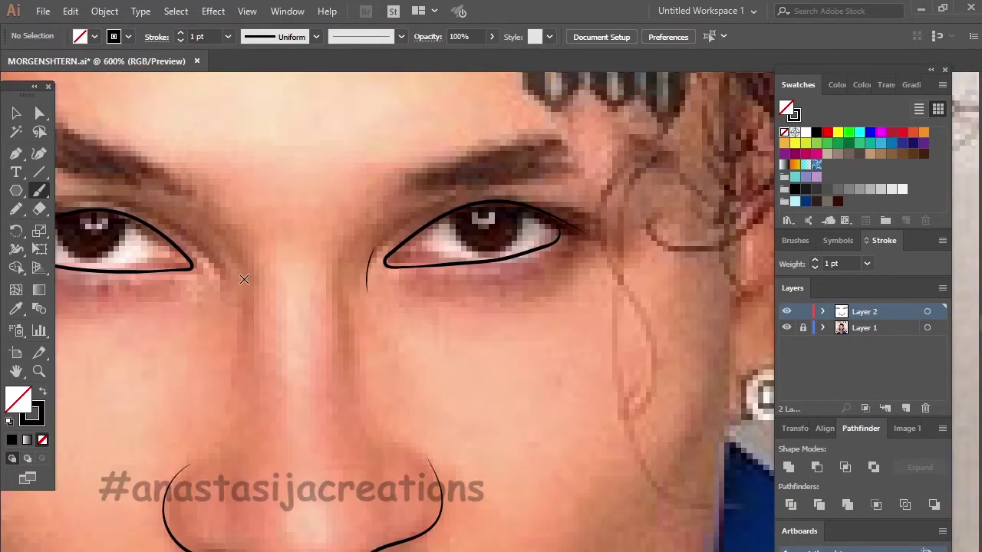
pyautogui.moveTo(218, 255); pyautogui.dragTo(233, 296)
pyautogui.scroll(-3, 329, 287)
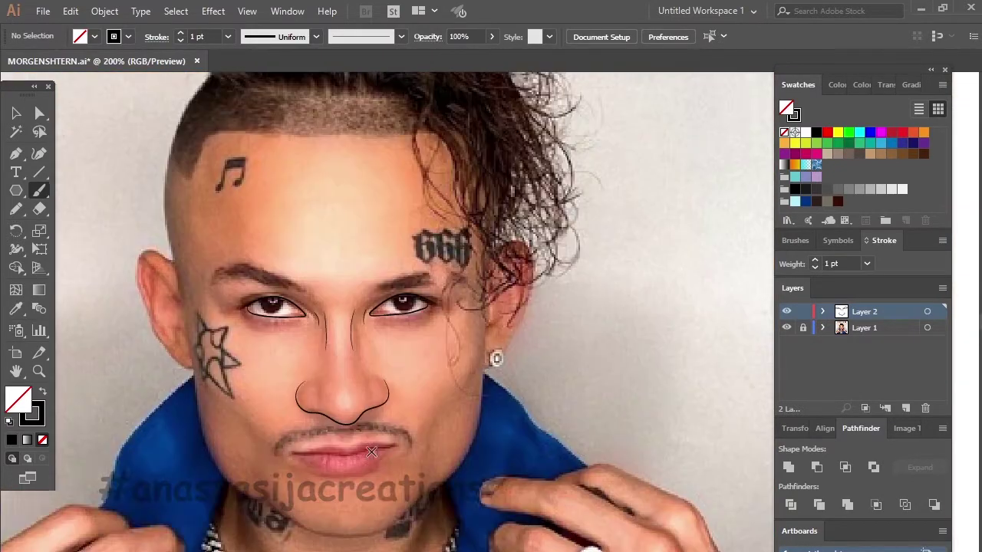
pyautogui.scroll(4, 371, 453)
# Trace the upper and lower lip outlines, thickening the upper lip to 3 pt
pyautogui.moveTo(179, 367); pyautogui.dragTo(161, 376)
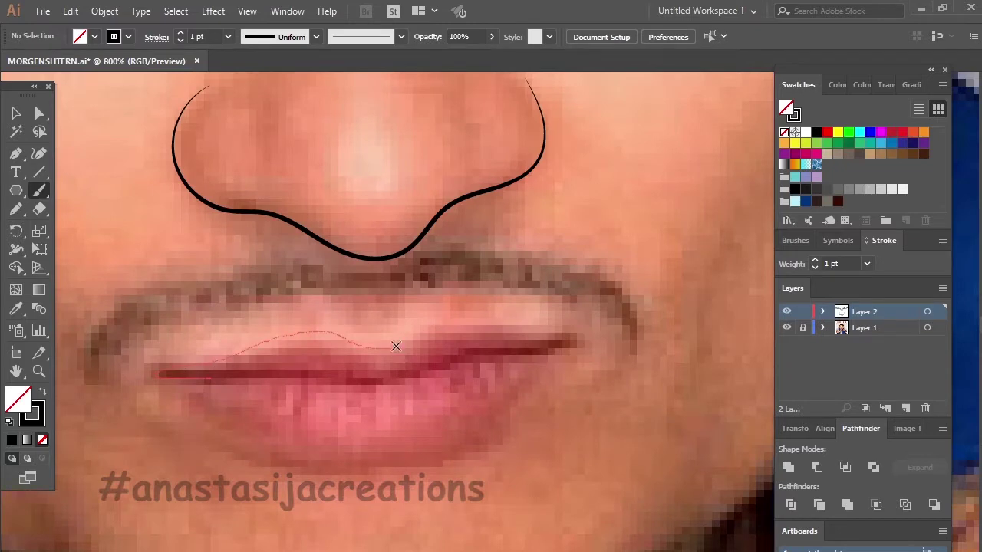
pyautogui.scroll(1, 215, 410)
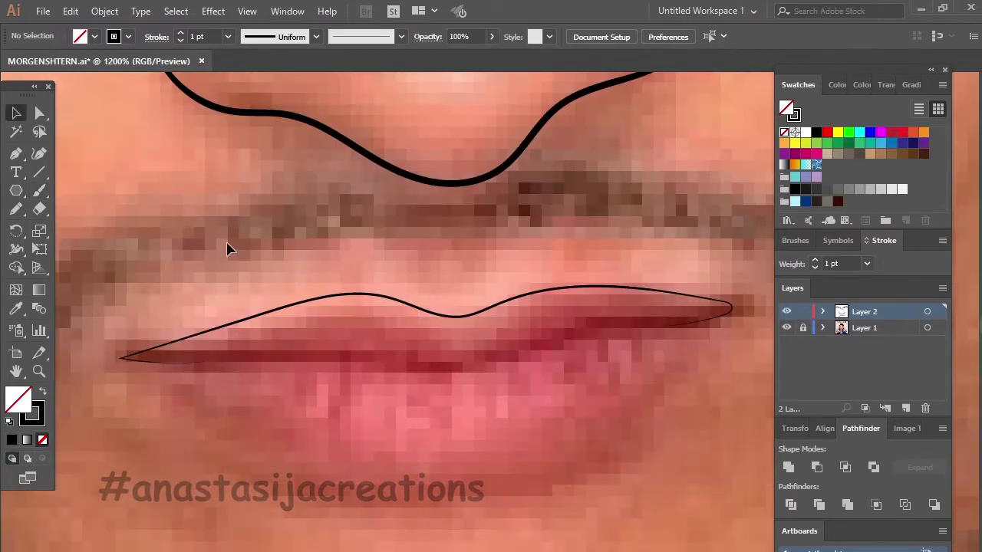
pyautogui.keyDown('ctrl'); pyautogui.click(230, 313); pyautogui.keyUp('ctrl')
pyautogui.click(180, 33)
pyautogui.click(181, 33)
pyautogui.keyDown('ctrl'); pyautogui.click(179, 363); pyautogui.keyUp('ctrl')
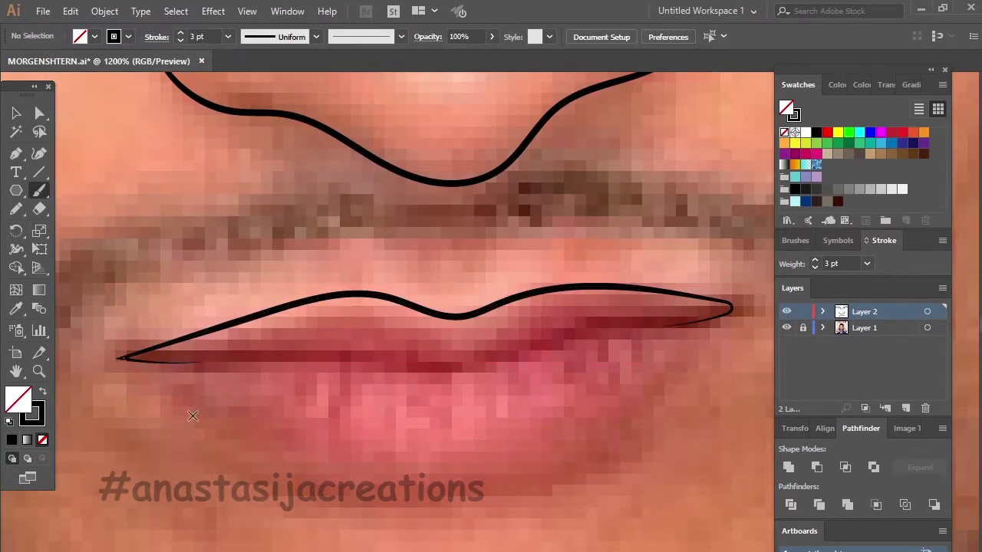
pyautogui.scroll(-2, 730, 312)
pyautogui.scroll(1, 230, 345)
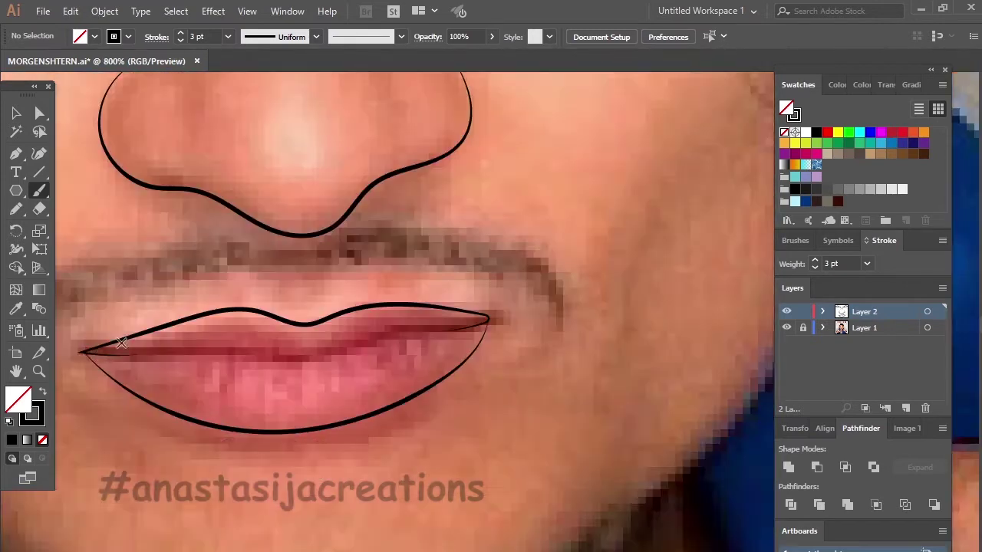
pyautogui.moveTo(115, 352)
pyautogui.mouseDown()
pyautogui.moveTo(447, 331)
pyautogui.moveTo(483, 319)
pyautogui.mouseUp()
pyautogui.scroll(-3, 448, 330)
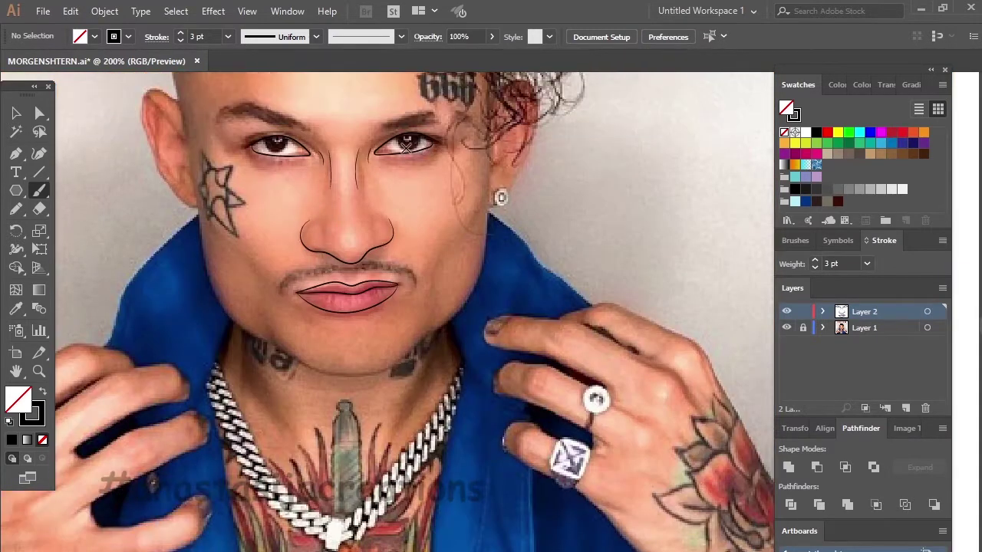
pyautogui.scroll(2, 135, 167)
# Outline the left ear down to the earlobe and the back of the head
pyautogui.moveTo(100, 173)
pyautogui.mouseDown()
pyautogui.moveTo(192, 226)
pyautogui.moveTo(134, 249)
pyautogui.moveTo(185, 317)
pyautogui.mouseUp()
pyautogui.scroll(3, 181, 289)
pyautogui.moveTo(155, 111); pyautogui.dragTo(189, 290)
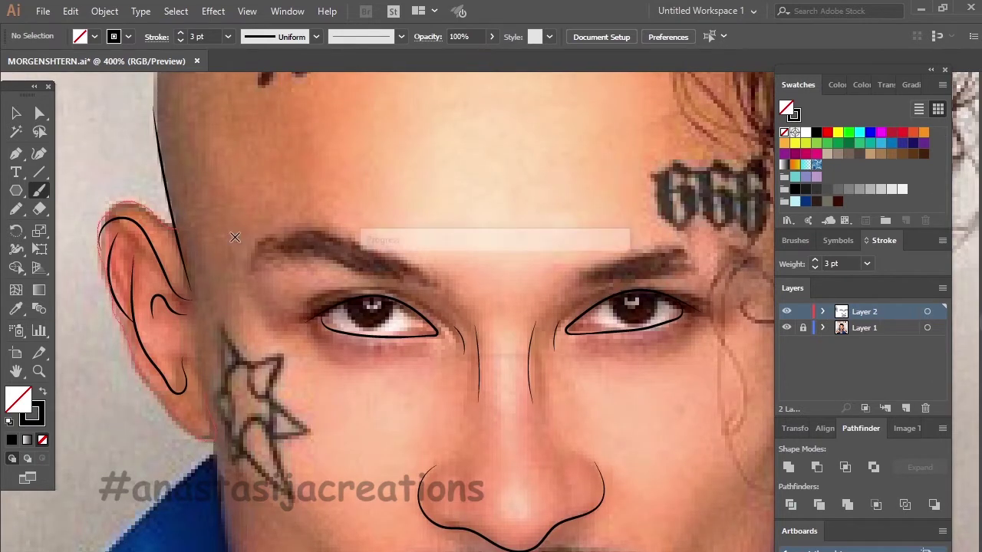
pyautogui.moveTo(214, 440); pyautogui.dragTo(173, 224)
pyautogui.scroll(-3, 213, 458)
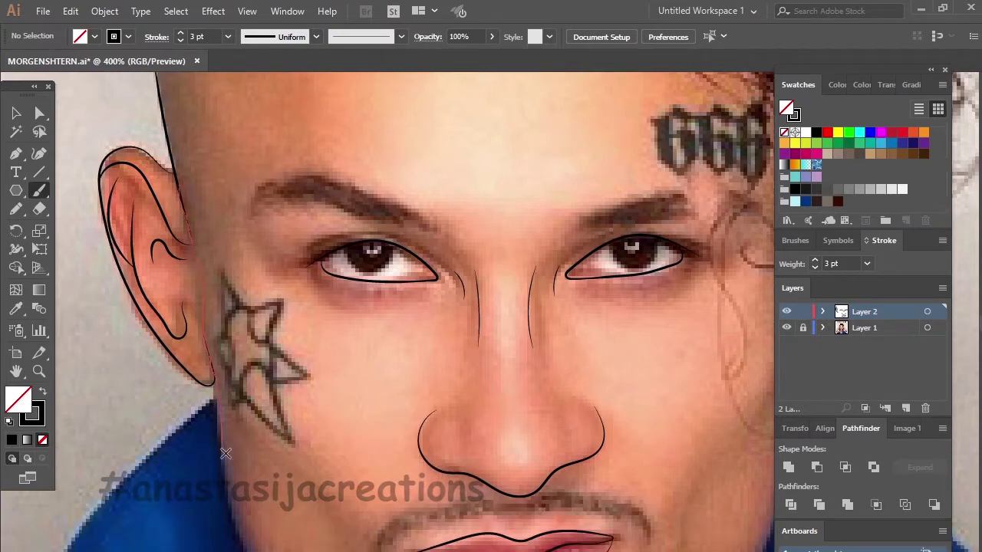
# Outline the right ear with two inner curves and a hair line beside it
pyautogui.hotkey('ctrl', '0')
pyautogui.scroll(5, 539, 159)
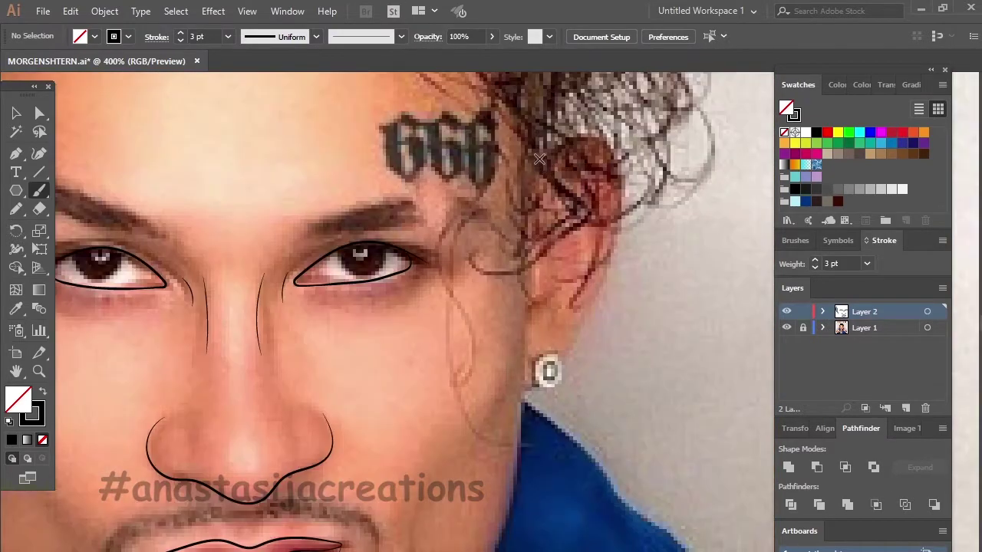
pyautogui.moveTo(539, 159); pyautogui.dragTo(617, 183)
pyautogui.moveTo(521, 376); pyautogui.dragTo(533, 385)
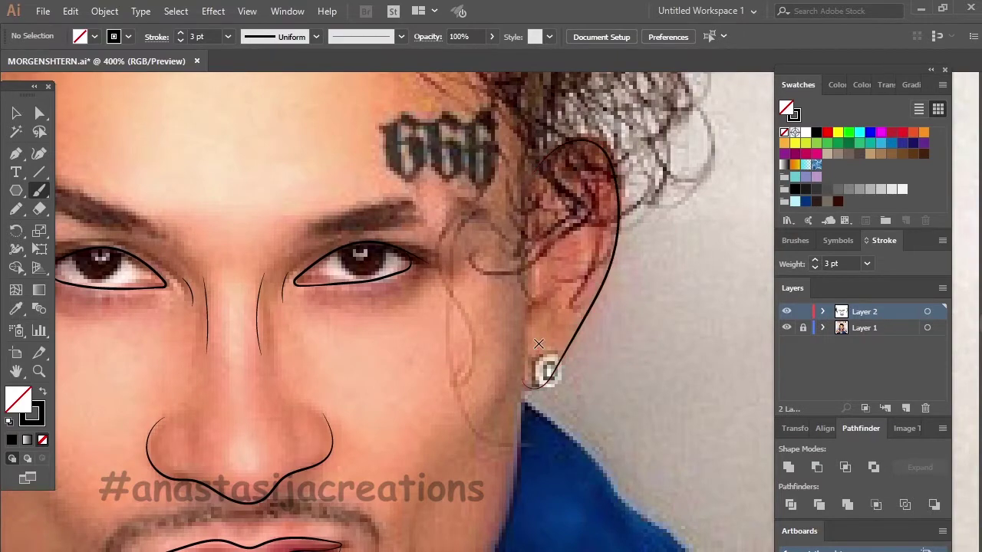
pyautogui.moveTo(566, 164); pyautogui.dragTo(539, 353)
pyautogui.moveTo(543, 210); pyautogui.dragTo(536, 301)
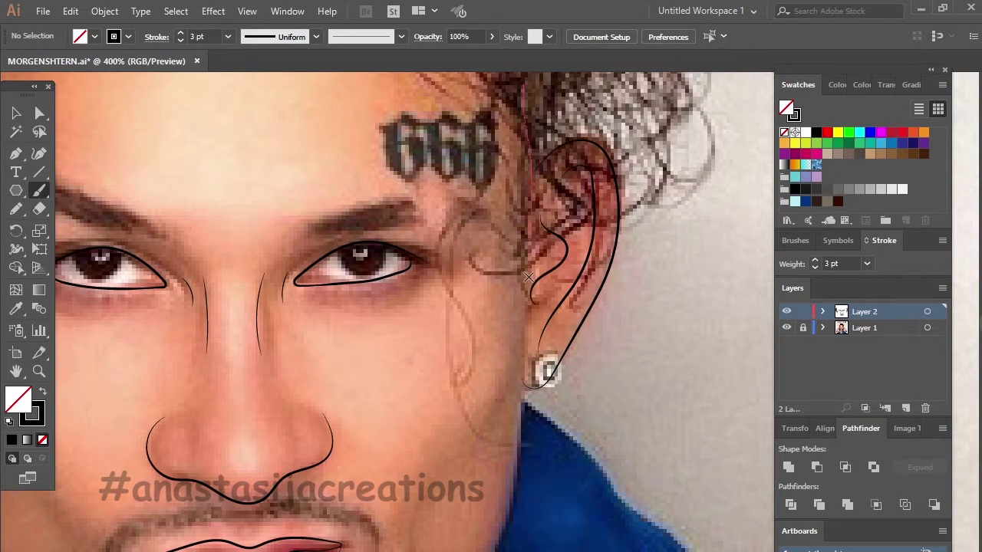
pyautogui.moveTo(525, 84); pyautogui.dragTo(530, 291)
# Trace the jawline from ear to ear around the chin
pyautogui.scroll(3, 552, 115)
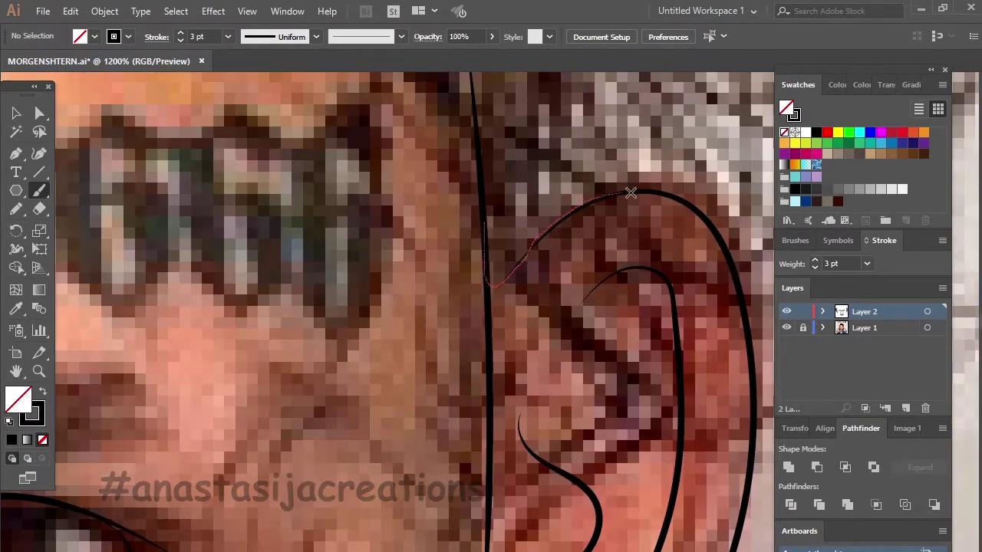
pyautogui.scroll(-3, 488, 282)
pyautogui.scroll(3, 542, 373)
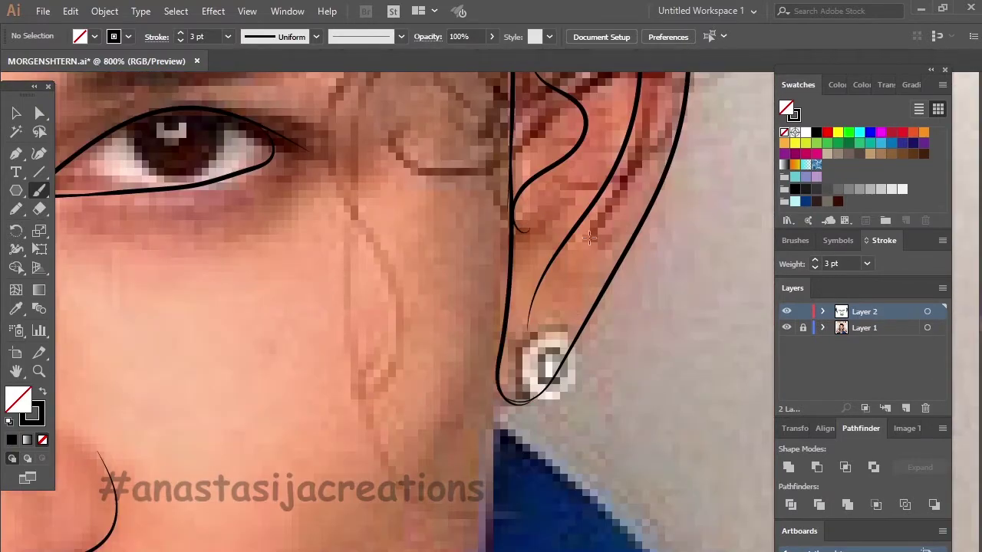
pyautogui.scroll(-5, 496, 386)
pyautogui.scroll(1, 161, 246)
pyautogui.scroll(-1, 161, 246)
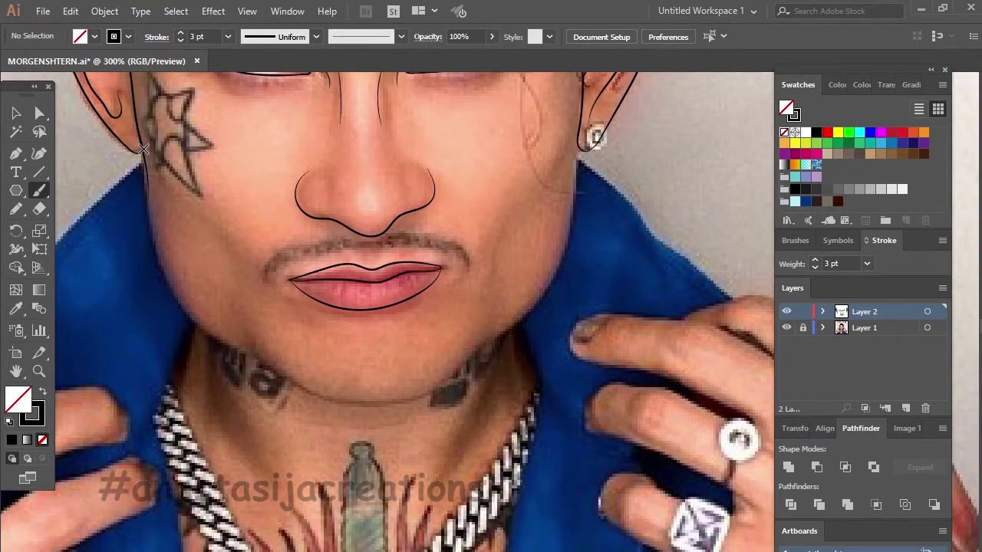
pyautogui.moveTo(148, 186)
pyautogui.mouseDown()
pyautogui.moveTo(201, 322)
pyautogui.moveTo(328, 400)
pyautogui.mouseUp()
pyautogui.moveTo(458, 368); pyautogui.dragTo(535, 300)
pyautogui.moveTo(581, 121); pyautogui.dragTo(581, 123)
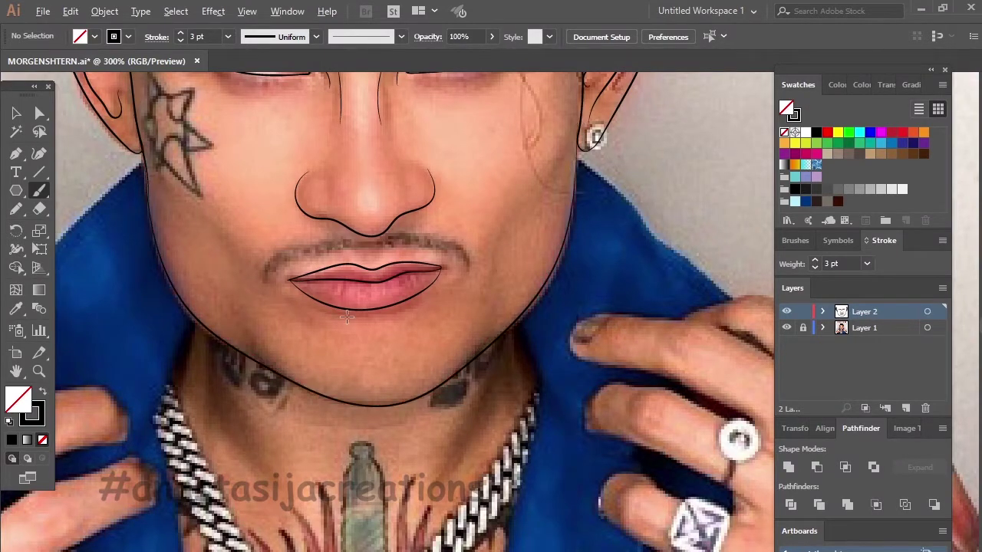
pyautogui.scroll(-3, 346, 316)
pyautogui.scroll(5, 249, 414)
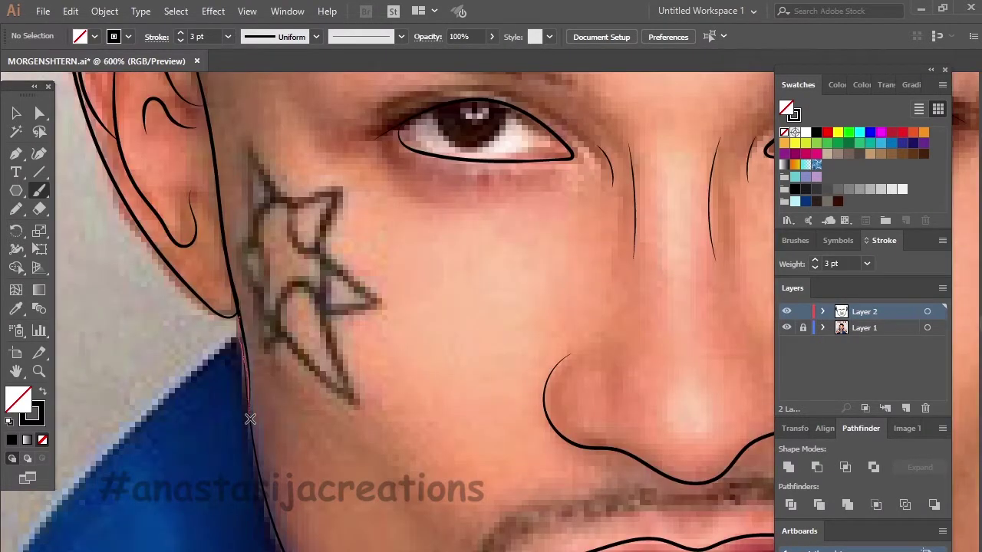
pyautogui.moveTo(249, 419); pyautogui.dragTo(251, 449)
pyautogui.scroll(-3, 246, 430)
# Outline the jacket collar beside the neck and the lower jacket edge
pyautogui.scroll(4, 231, 461)
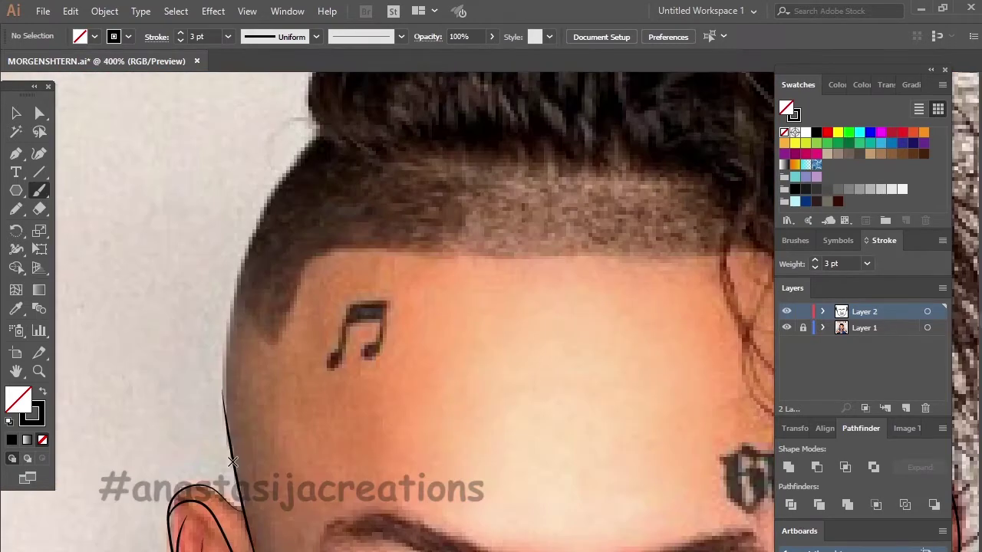
pyautogui.scroll(-3, 279, 178)
pyautogui.scroll(-5, 330, 153)
pyautogui.scroll(-5, 361, 138)
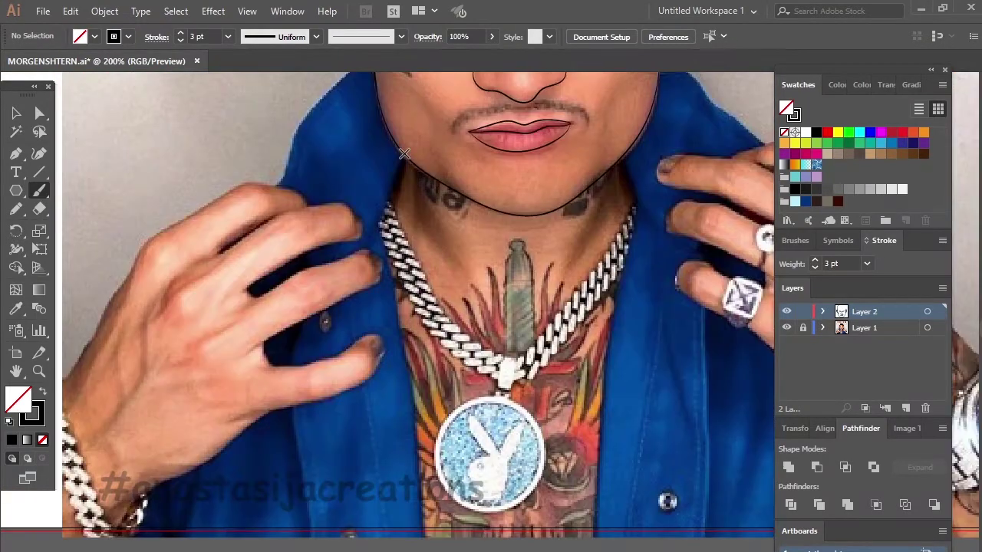
pyautogui.scroll(3, 376, 123)
pyautogui.moveTo(376, 123); pyautogui.dragTo(287, 222)
pyautogui.scroll(3, 305, 186)
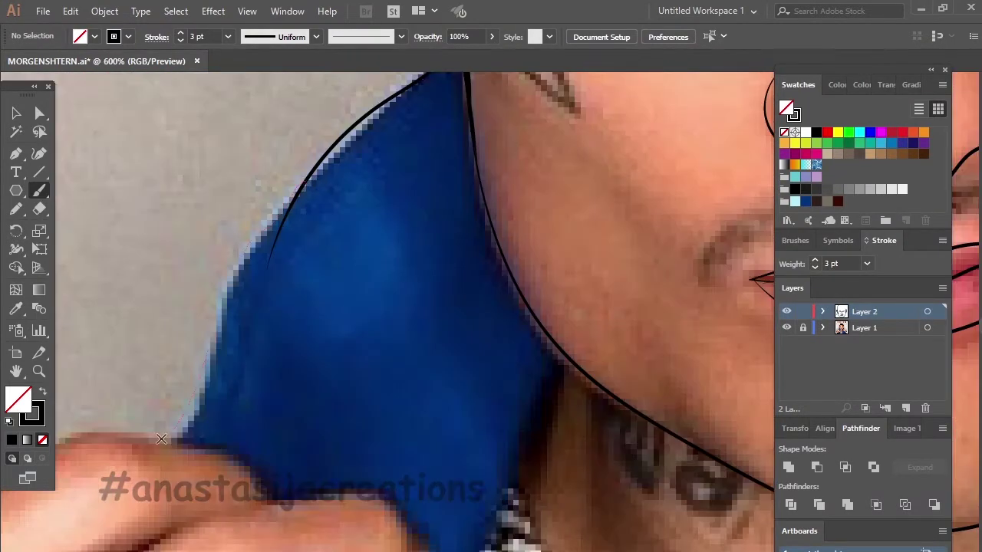
pyautogui.moveTo(162, 440); pyautogui.dragTo(300, 188)
pyautogui.scroll(-2, 325, 388)
pyautogui.scroll(1, 491, 361)
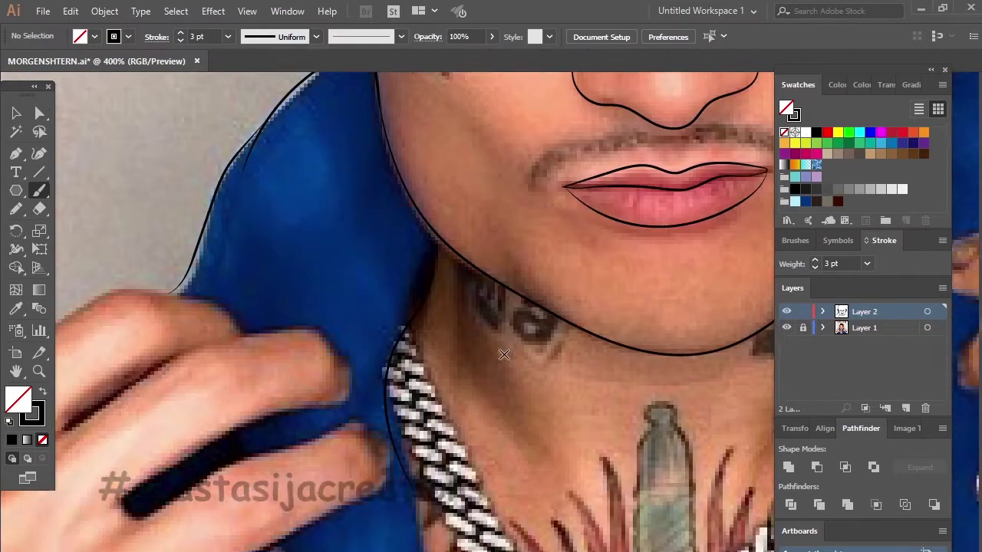
# Trace both front edges of the jacket down the chest
pyautogui.scroll(-3, 504, 354)
pyautogui.scroll(-3, 600, 156)
pyautogui.scroll(3, 600, 156)
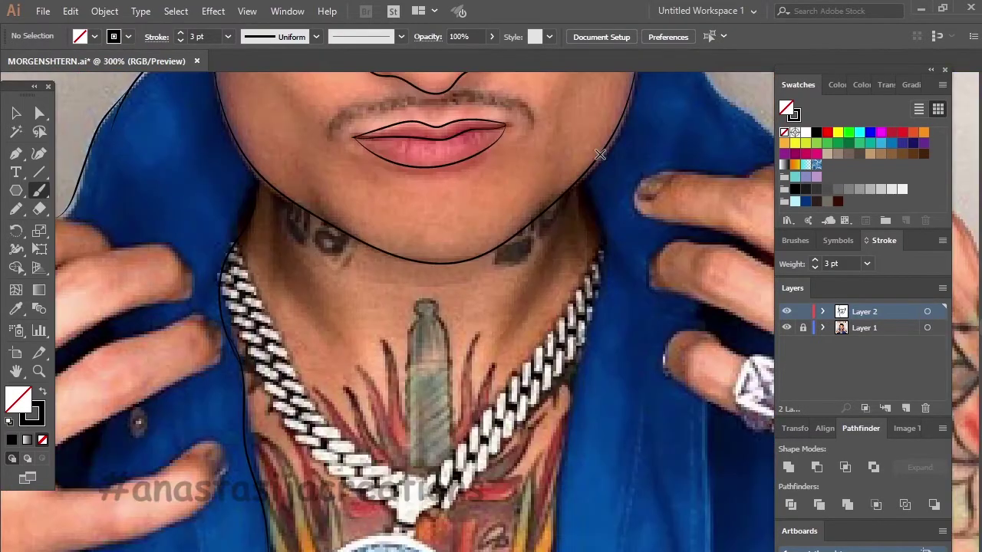
pyautogui.scroll(-3, 598, 420)
pyautogui.scroll(3, 588, 394)
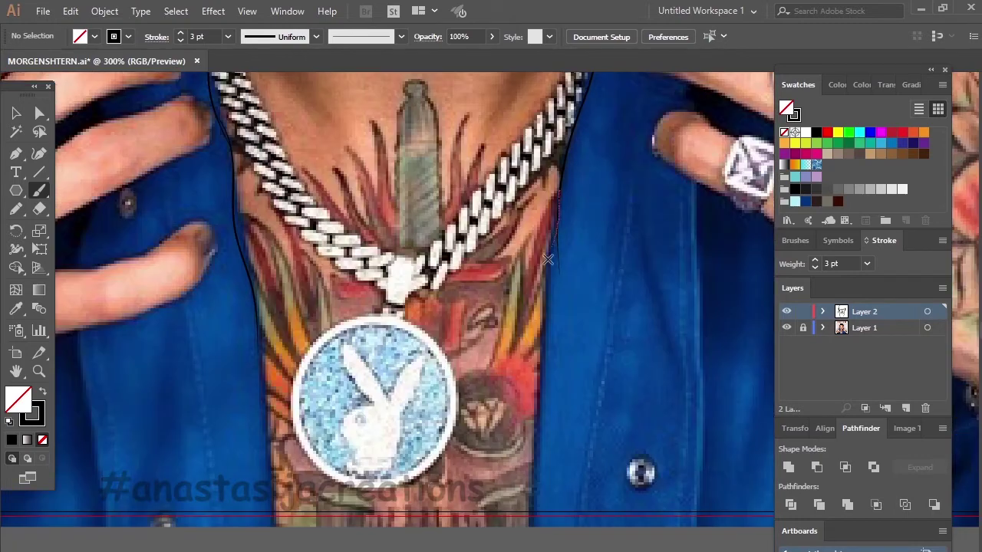
pyautogui.moveTo(548, 260); pyautogui.dragTo(536, 529)
pyautogui.scroll(-2, 742, 543)
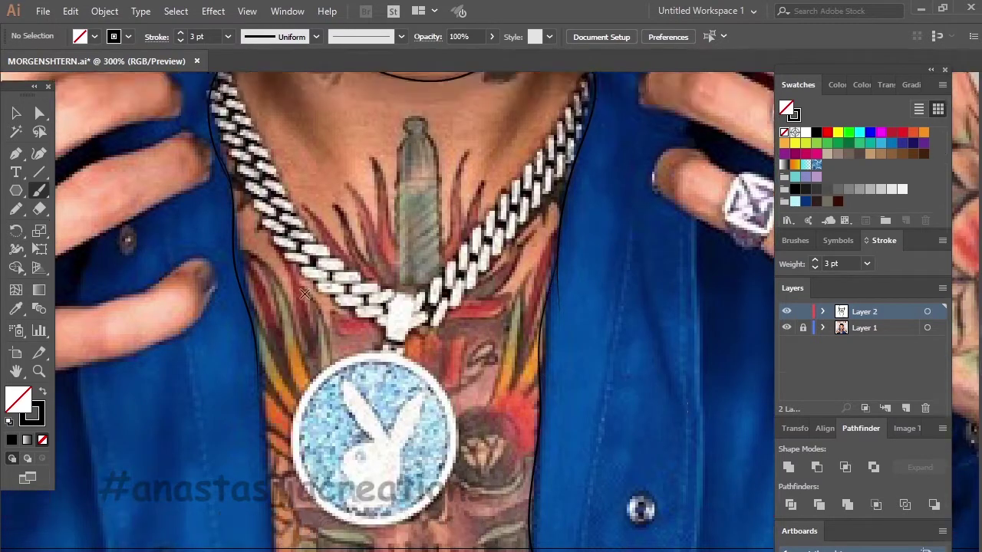
pyautogui.moveTo(245, 197); pyautogui.dragTo(258, 454)
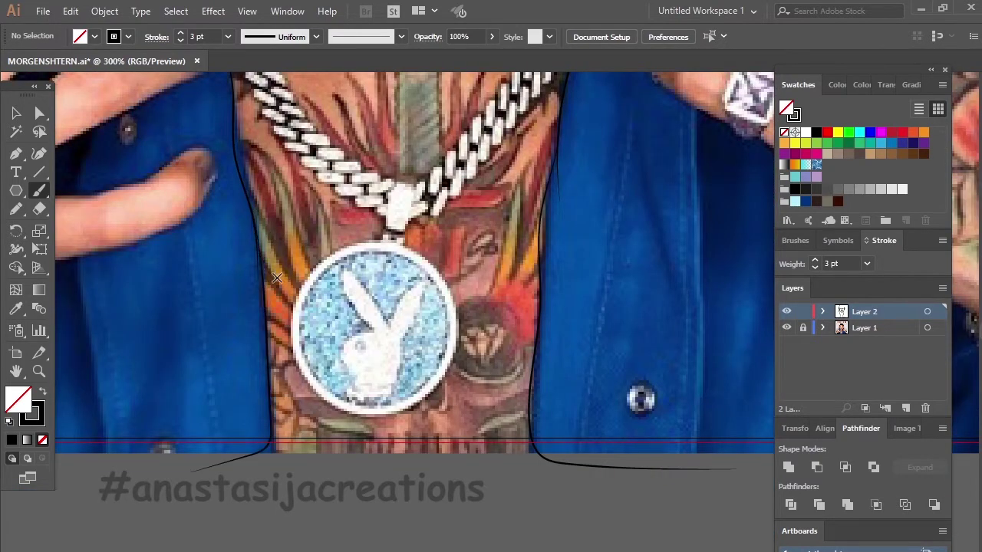
pyautogui.scroll(-3, 258, 453)
pyautogui.scroll(5, 265, 199)
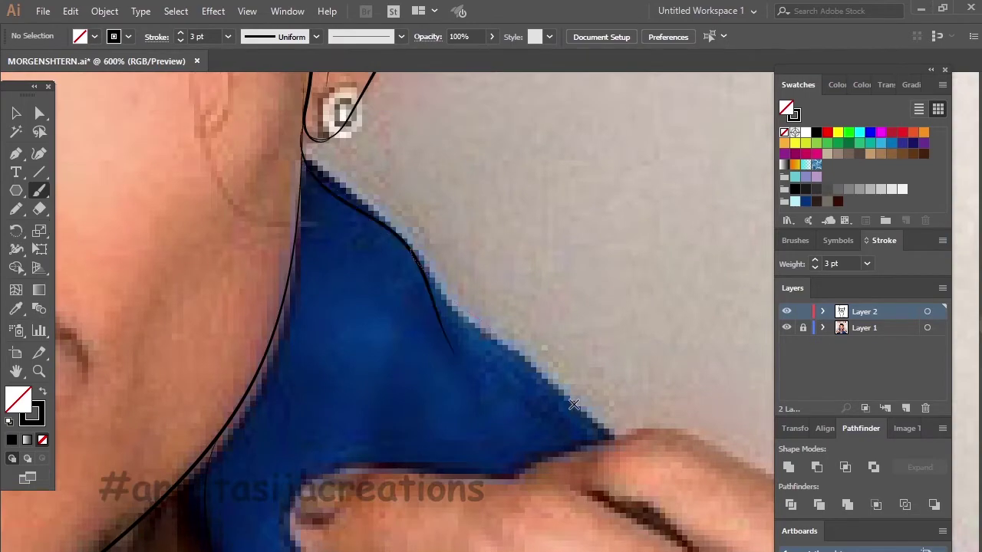
# Trace the collar edge below the ear
pyautogui.moveTo(385, 228); pyautogui.dragTo(609, 433)
pyautogui.scroll(-3, 314, 340)
pyautogui.scroll(-1, 262, 303)
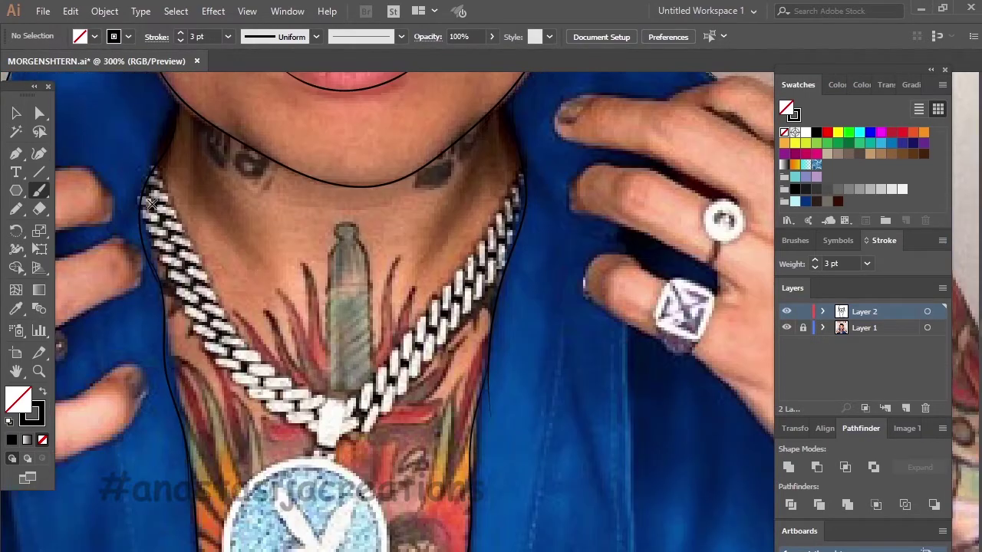
pyautogui.scroll(-1, 156, 225)
pyautogui.scroll(3, 153, 164)
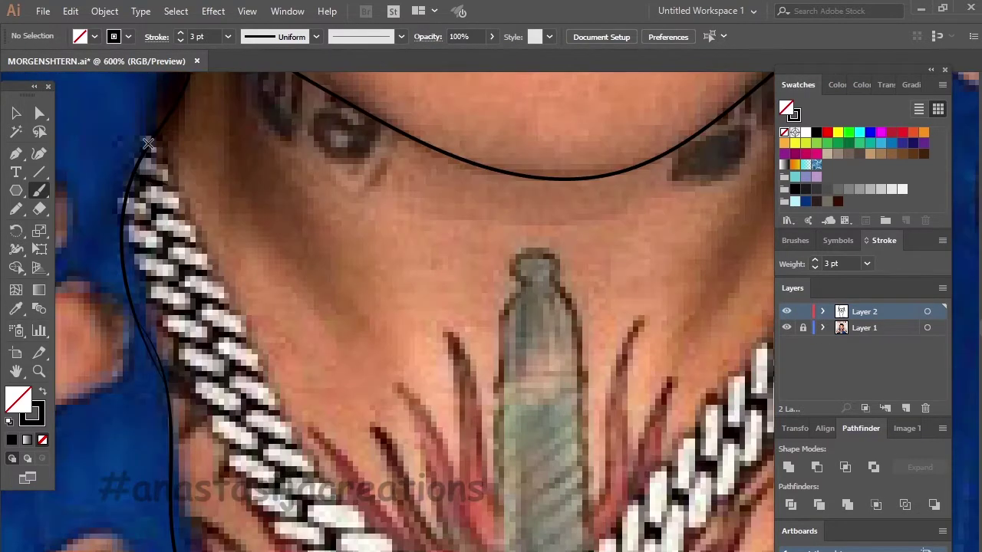
# Outline the chain, the pendant loop and the round pendant circle
pyautogui.moveTo(170, 189); pyautogui.dragTo(207, 280)
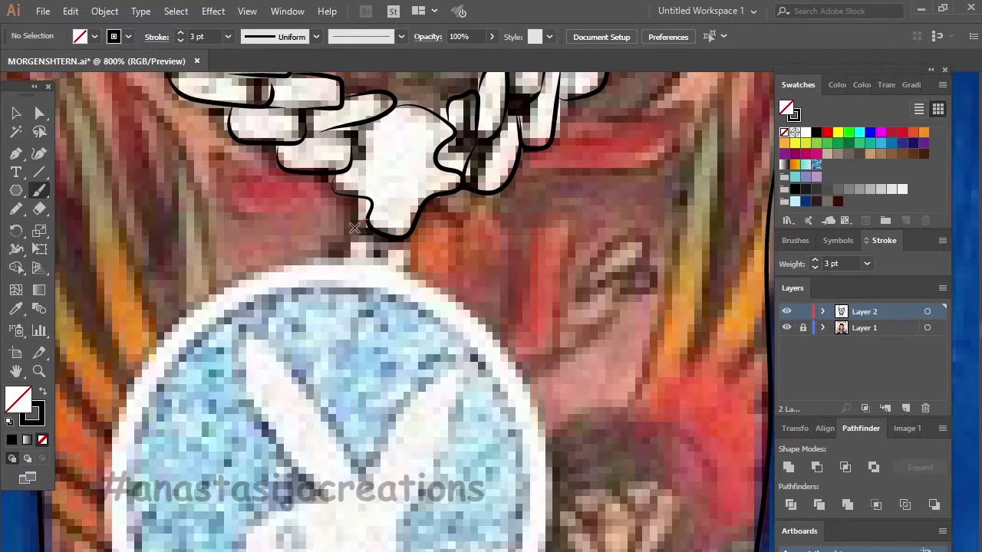
pyautogui.moveTo(357, 221)
pyautogui.mouseDown()
pyautogui.moveTo(369, 258)
pyautogui.moveTo(393, 269)
pyautogui.mouseUp()
pyautogui.hotkey('ctrl', '-')
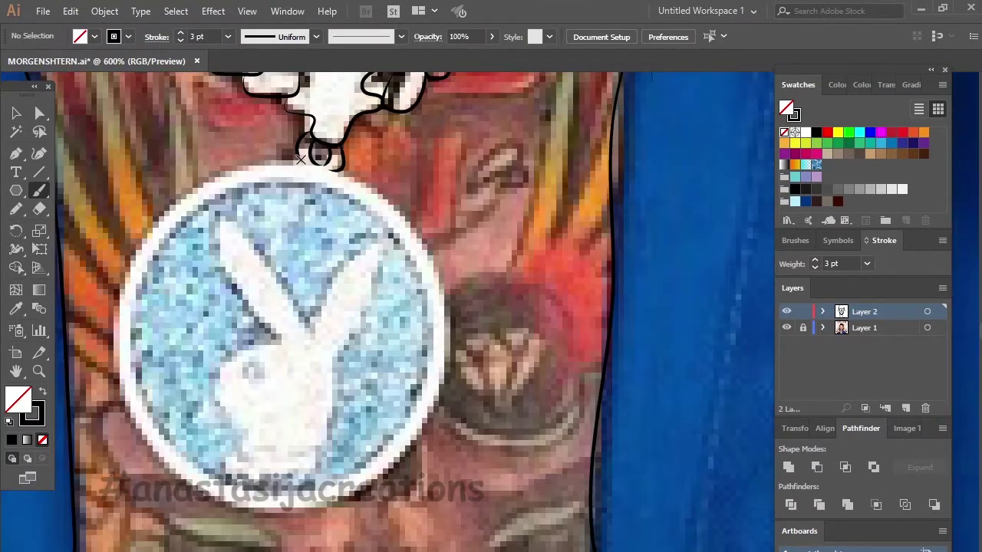
pyautogui.moveTo(369, 487); pyautogui.dragTo(436, 275)
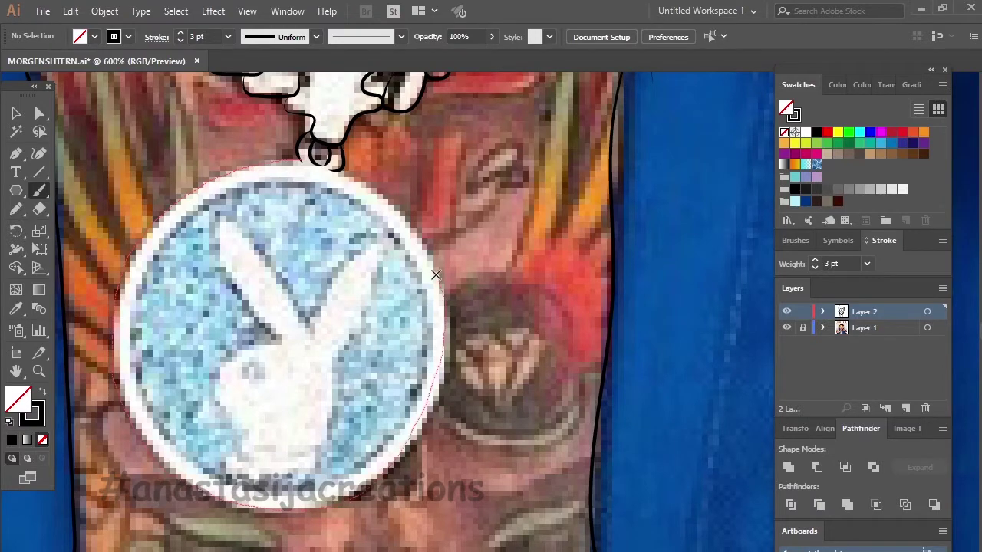
pyautogui.moveTo(349, 239); pyautogui.dragTo(343, 237)
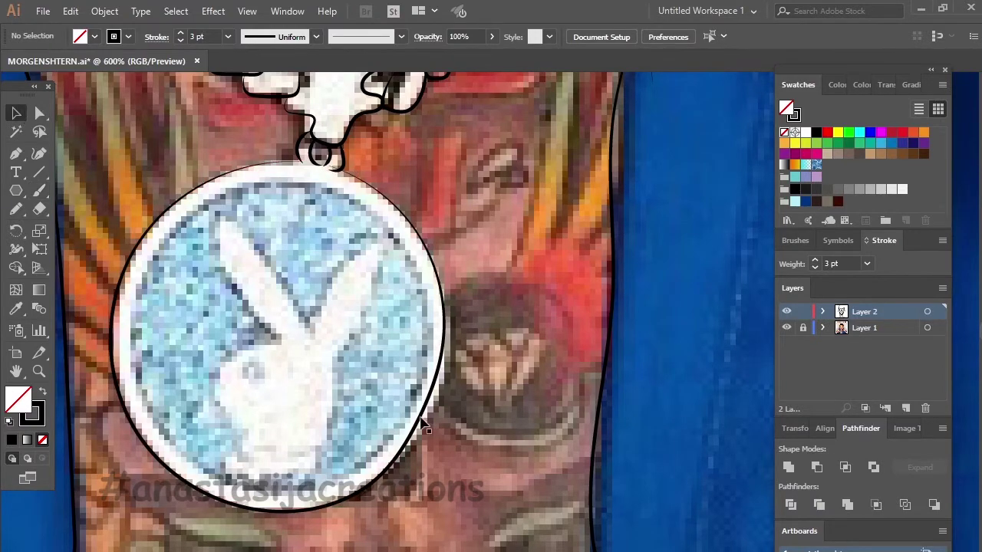
# Thicken the outline along the top of the pendant circle
pyautogui.click(39, 154)
pyautogui.hotkey('ctrl', 'shift', 'a')
pyautogui.click(39, 190)
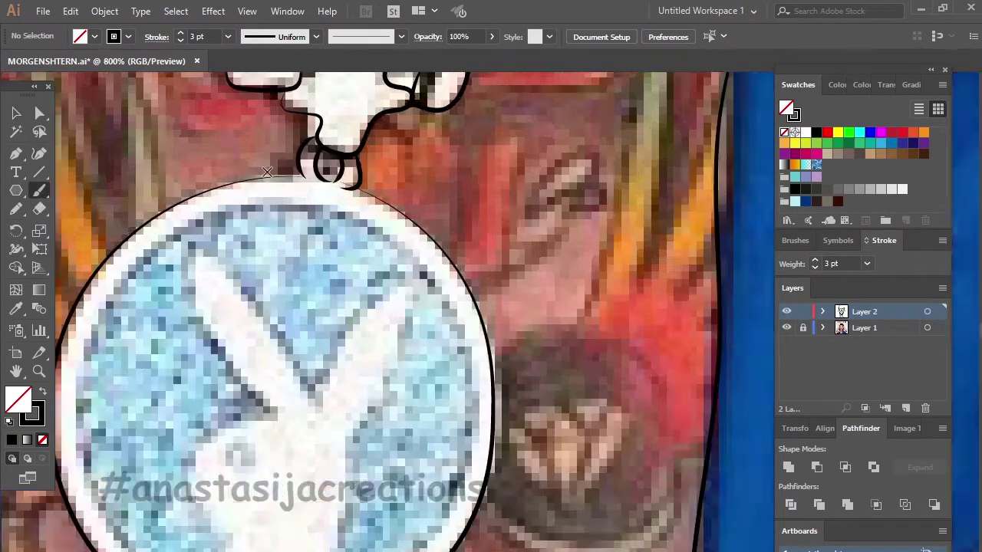
pyautogui.scroll(3, 307, 150)
pyautogui.moveTo(197, 157); pyautogui.dragTo(147, 174)
pyautogui.scroll(-4, 406, 161)
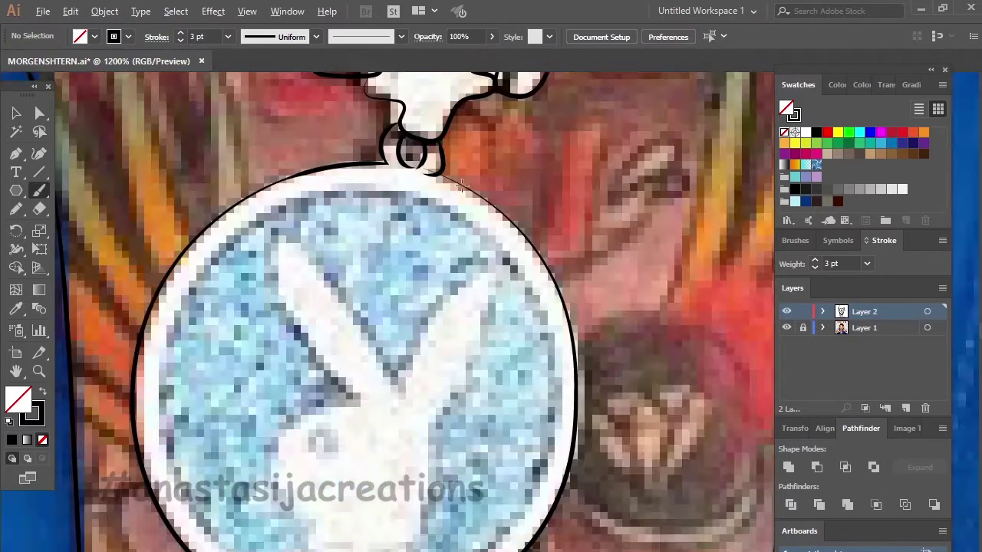
pyautogui.scroll(3, 406, 161)
pyautogui.scroll(-2, 436, 259)
# Outline the bunny head and pendant's inner ring, then begin the top hair mass
pyautogui.moveTo(314, 177)
pyautogui.mouseDown()
pyautogui.moveTo(398, 418)
pyautogui.moveTo(360, 307)
pyautogui.moveTo(296, 341)
pyautogui.mouseUp()
pyautogui.scroll(2, 335, 318)
pyautogui.scroll(-3, 425, 373)
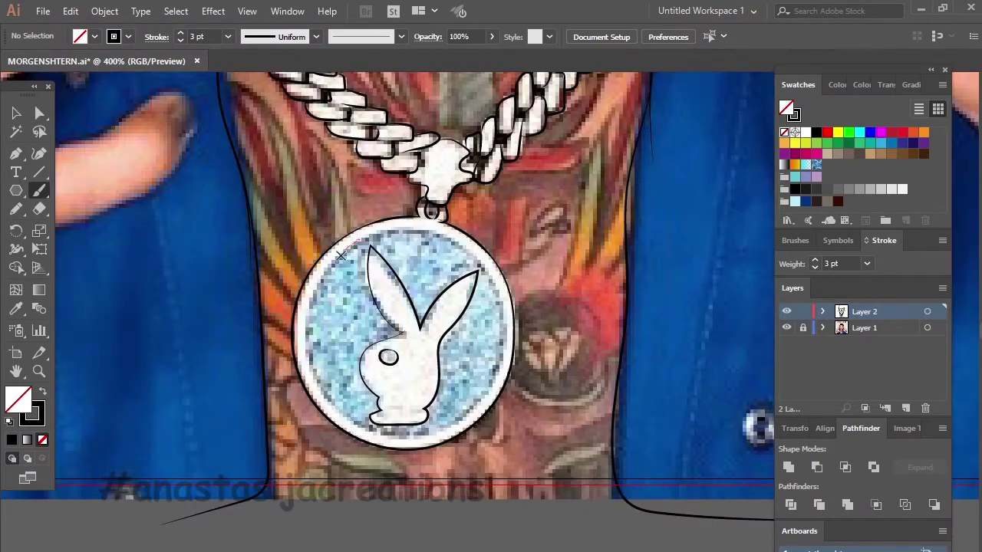
pyautogui.moveTo(340, 255); pyautogui.dragTo(357, 422)
pyautogui.moveTo(500, 356); pyautogui.dragTo(415, 229)
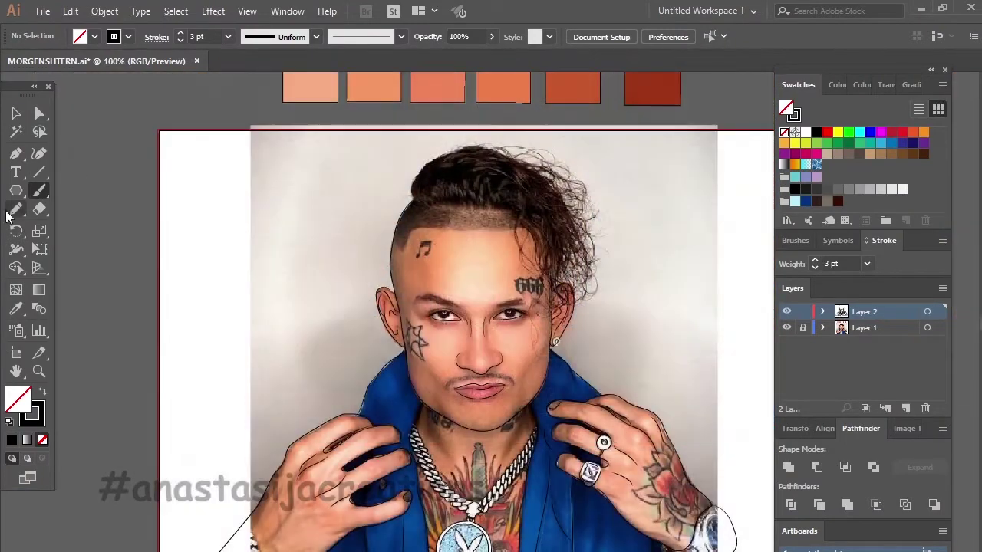
pyautogui.hotkey('shift', 'x')
pyautogui.moveTo(359, 269)
pyautogui.mouseDown()
pyautogui.moveTo(277, 208)
pyautogui.moveTo(458, 98)
pyautogui.moveTo(552, 282)
pyautogui.mouseUp()
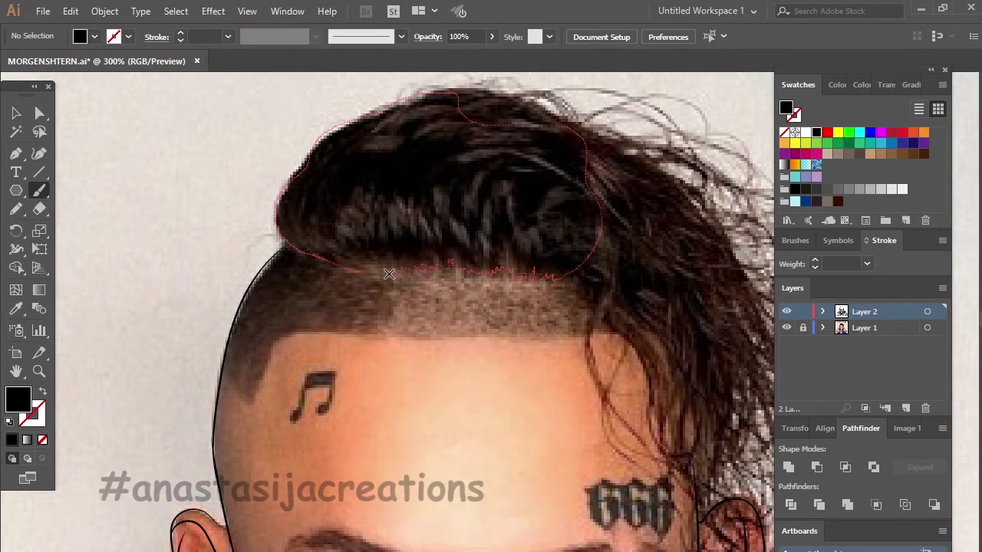
# Fill the top hair mass and the forehead music-note tattoo solid black
pyautogui.moveTo(292, 224); pyautogui.dragTo(281, 217)
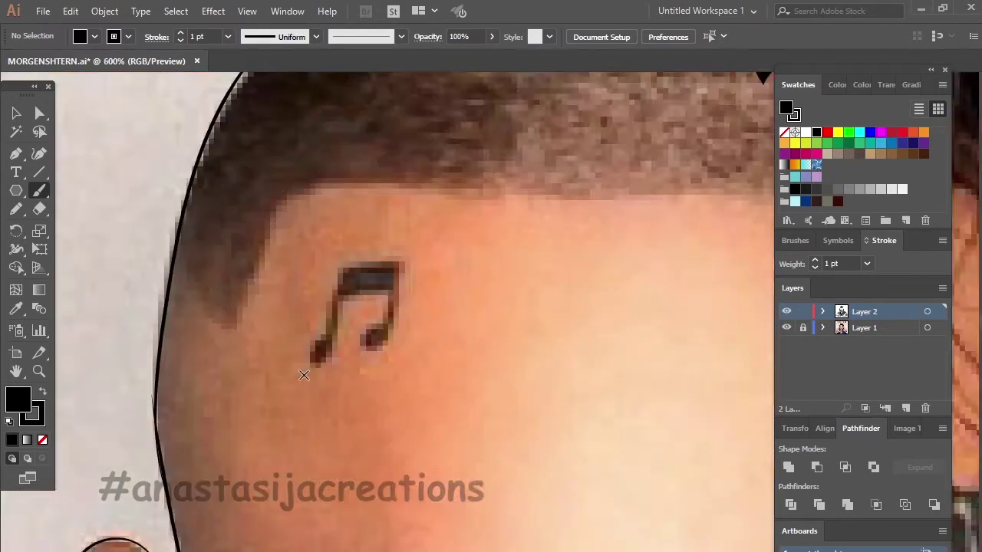
pyautogui.press('/')
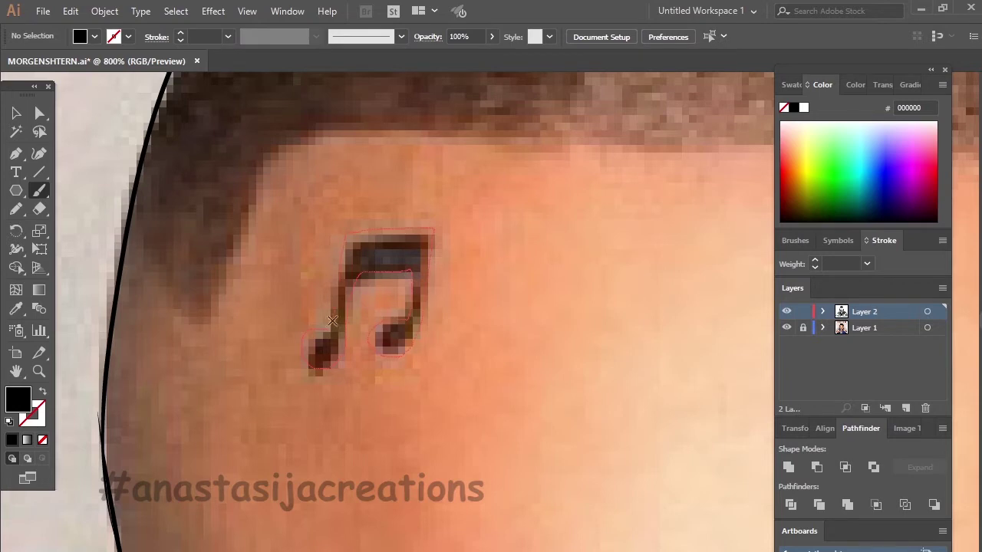
pyautogui.moveTo(332, 321); pyautogui.dragTo(368, 328)
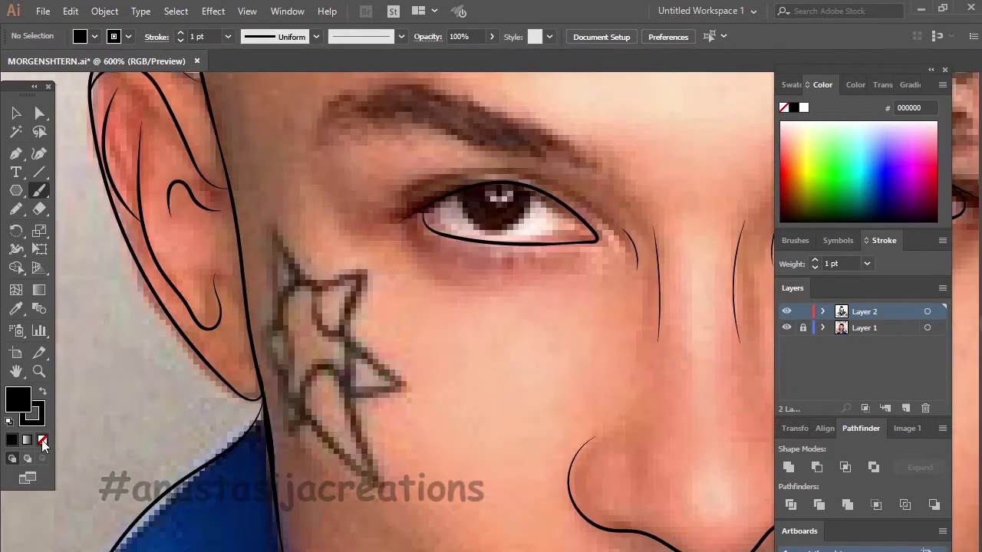
# Trace the cheek star tattoo's outline with no fill
pyautogui.click(42, 441)
pyautogui.moveTo(265, 218); pyautogui.dragTo(321, 291)
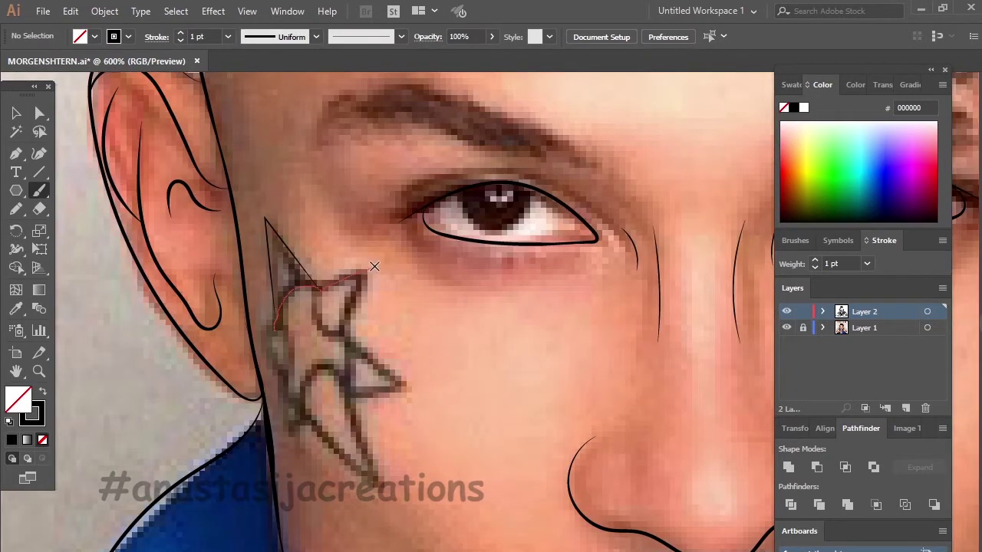
pyautogui.moveTo(374, 267); pyautogui.dragTo(334, 303)
pyautogui.moveTo(349, 396); pyautogui.dragTo(292, 379)
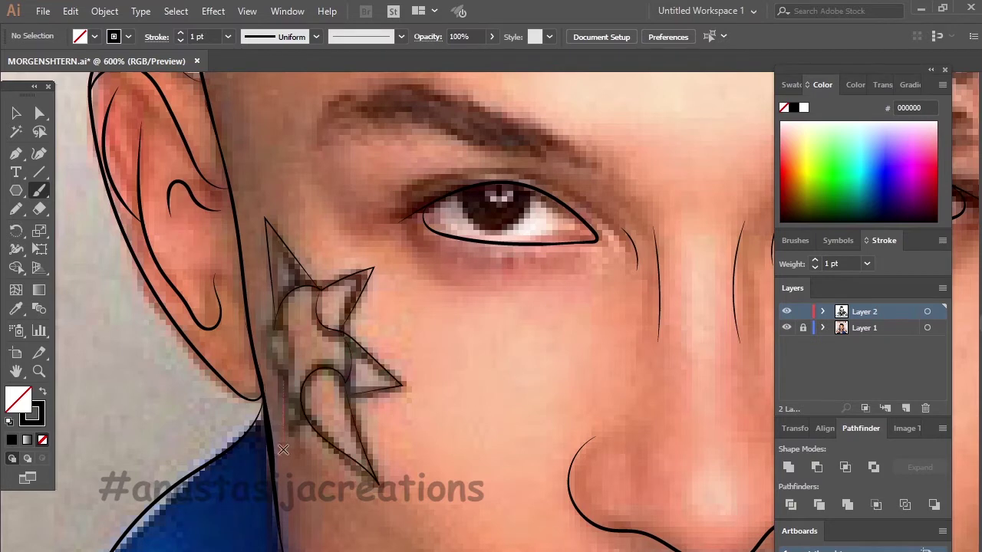
pyautogui.moveTo(283, 450); pyautogui.dragTo(301, 381)
pyautogui.scroll(-2, 471, 296)
pyautogui.scroll(-1, 471, 296)
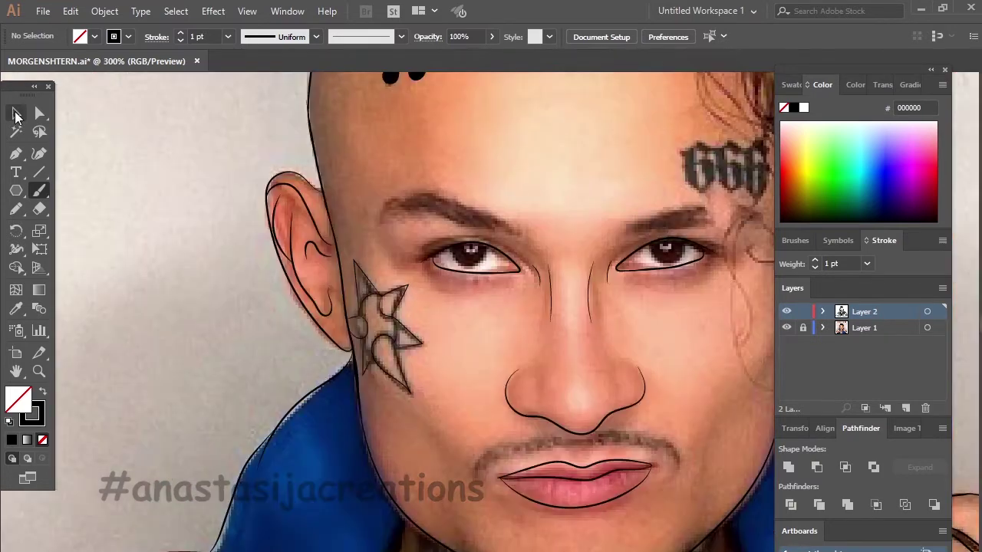
# Set the star outline's stroke weight to 4 pt
pyautogui.press('v')
pyautogui.scroll(1, 402, 341)
pyautogui.click(403, 342)
pyautogui.click(180, 33)
pyautogui.click(180, 33)
pyautogui.click(180, 32)
pyautogui.click(563, 340)
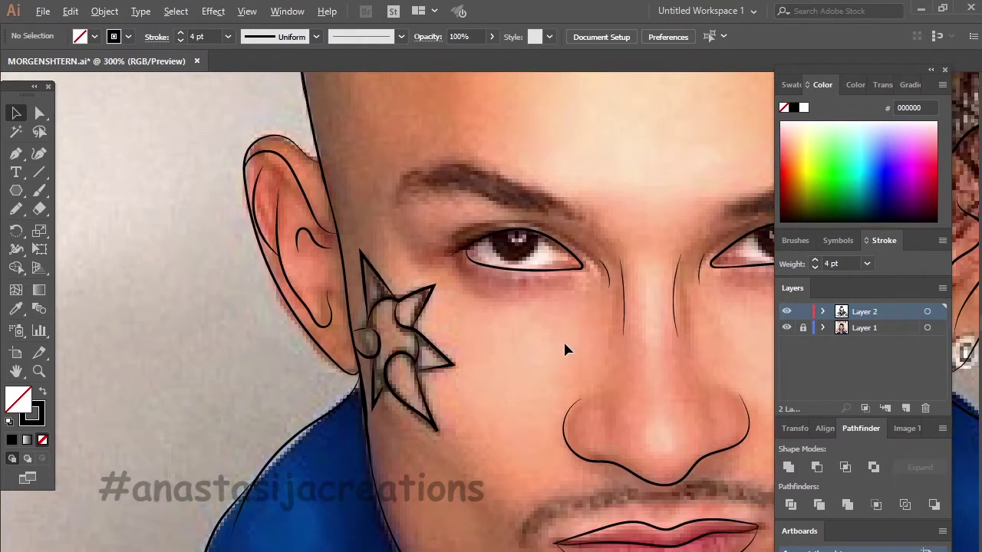
pyautogui.hotkey('ctrl', '-')
pyautogui.hotkey('ctrl', '-')
pyautogui.hotkey('ctrl', '-')
# Fill the left iris black and brush spiky lash strokes along the left upper eyelid
pyautogui.press('n')
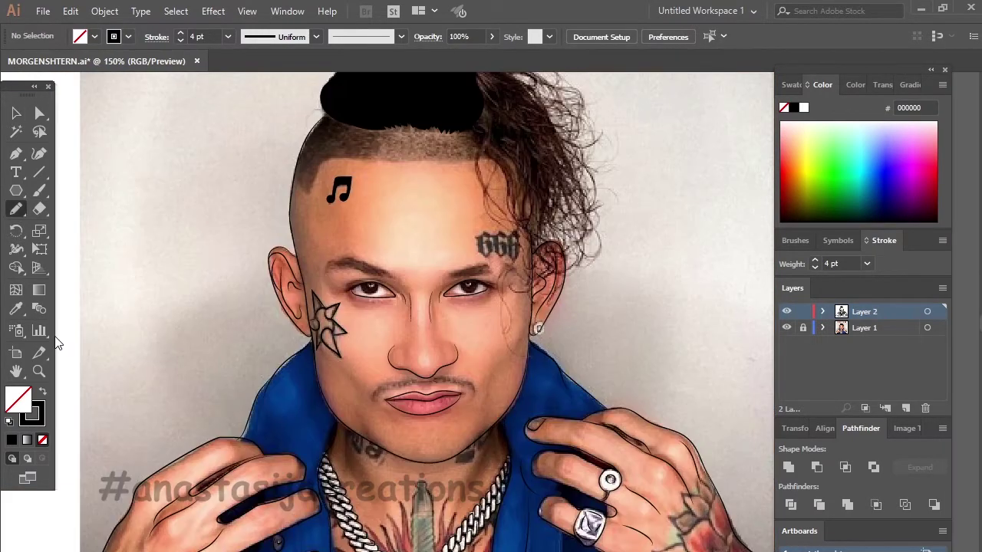
pyautogui.click(42, 391)
pyautogui.scroll(3, 375, 273)
pyautogui.scroll(2, 375, 273)
pyautogui.scroll(1, 375, 273)
pyautogui.moveTo(250, 374)
pyautogui.mouseDown()
pyautogui.moveTo(376, 436)
pyautogui.moveTo(257, 367)
pyautogui.mouseUp()
pyautogui.press('b')
pyautogui.hotkey('shift', 'x')
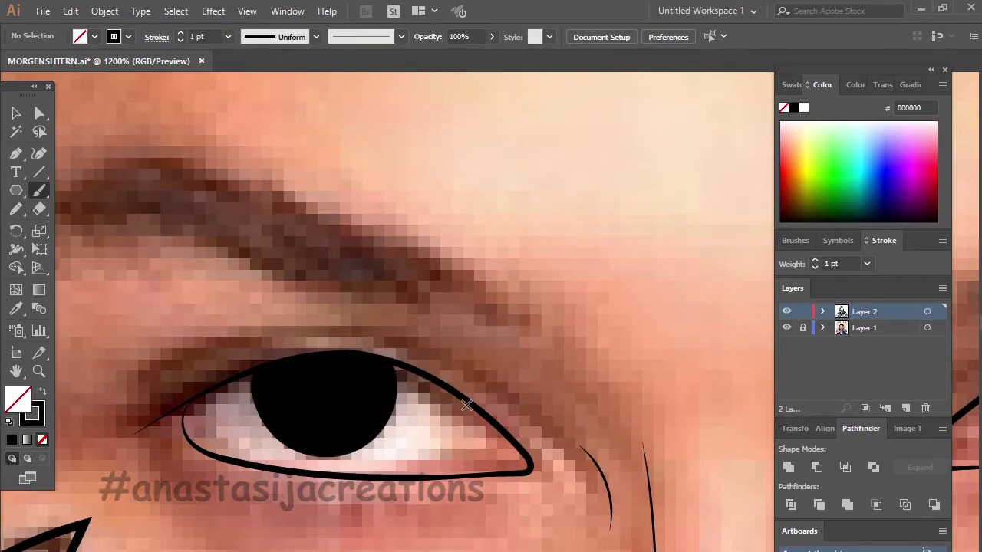
pyautogui.moveTo(453, 407); pyautogui.dragTo(472, 469)
pyautogui.hotkey('shift', 'x')
pyautogui.moveTo(167, 396); pyautogui.dragTo(314, 349)
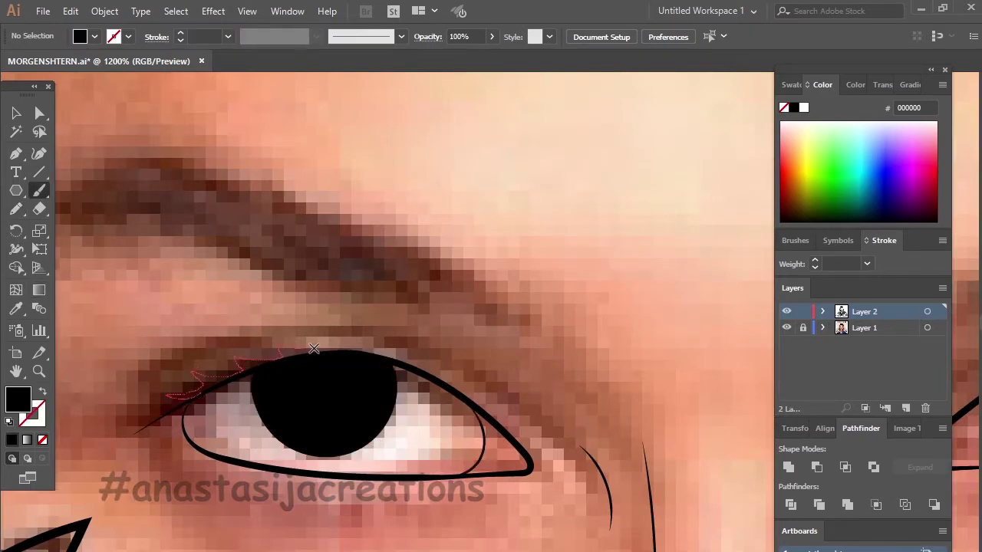
pyautogui.moveTo(384, 359); pyautogui.dragTo(387, 359)
# Brush more spiky black lash strokes along the upper eyelid, with no stroke outline
pyautogui.scroll(-3, 384, 361)
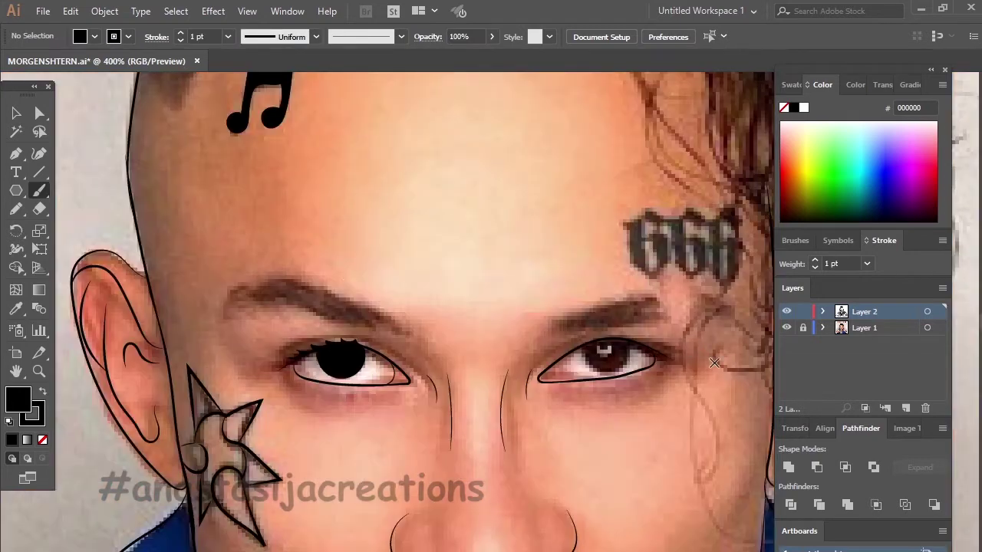
pyautogui.scroll(2, 416, 453)
pyautogui.hotkey('ctrl', '=')
pyautogui.hotkey('ctrl', '-')
pyautogui.hotkey('ctrl', '-')
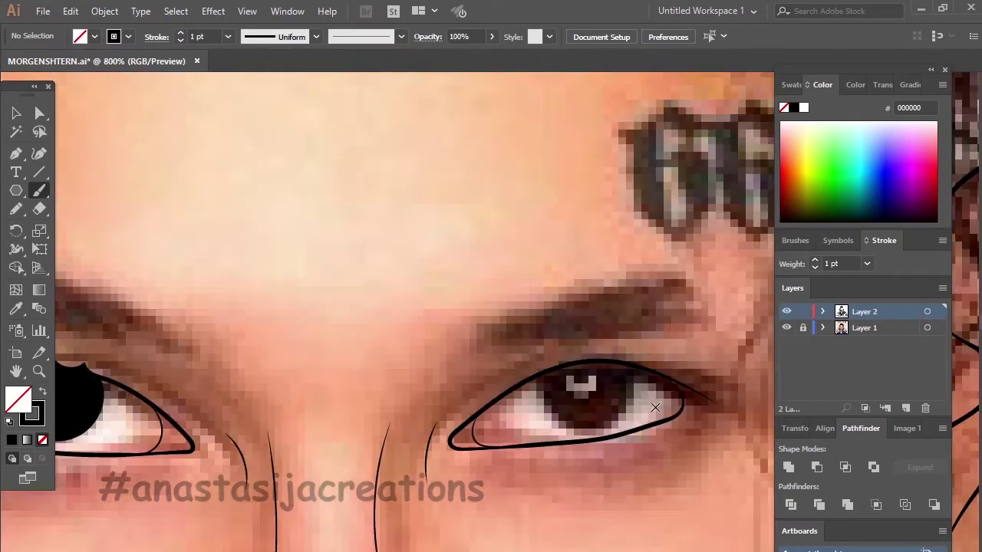
pyautogui.click(42, 439)
pyautogui.hotkey('ctrl', '=')
pyautogui.hotkey('ctrl', '=')
pyautogui.hscroll(5, 379, 386)
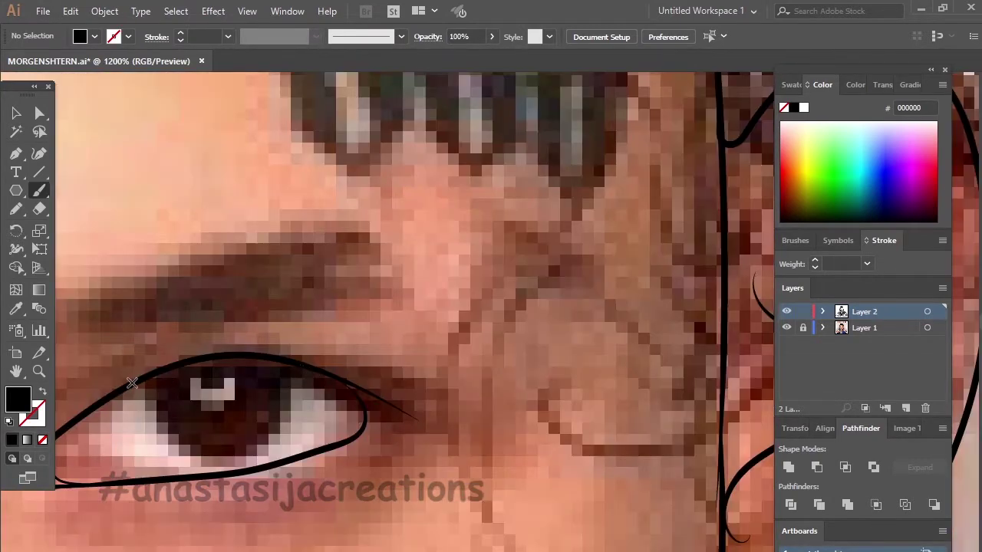
pyautogui.moveTo(188, 357); pyautogui.dragTo(247, 354)
pyautogui.moveTo(347, 377); pyautogui.dragTo(349, 379)
# Paint a solid black pupil over the iris
pyautogui.hotkey('ctrl', '-')
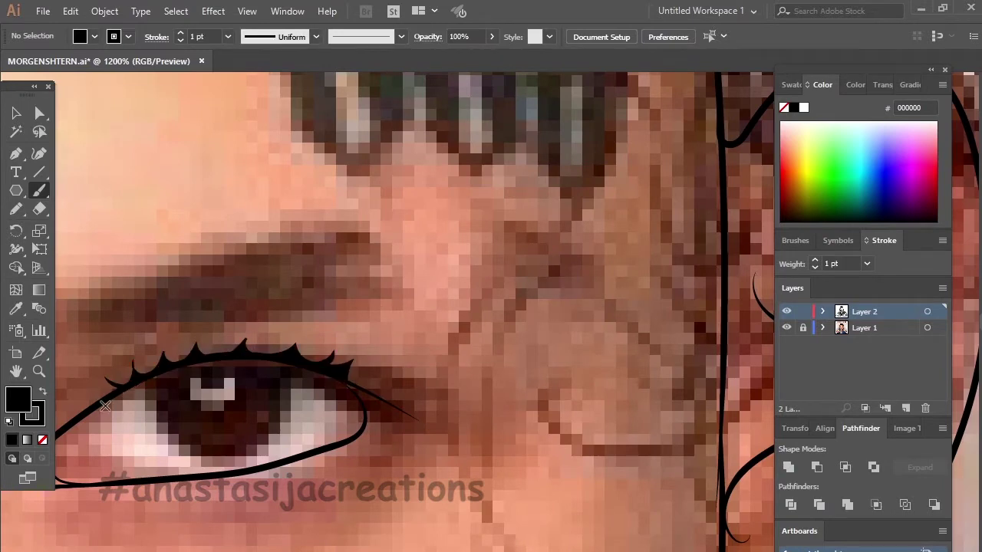
pyautogui.hotkey('ctrl', '-')
pyautogui.hotkey('ctrl', '-')
pyautogui.hotkey('ctrl', '+')
pyautogui.hotkey('ctrl', '+')
pyautogui.hotkey('ctrl', '+')
pyautogui.hotkey('ctrl', '+')
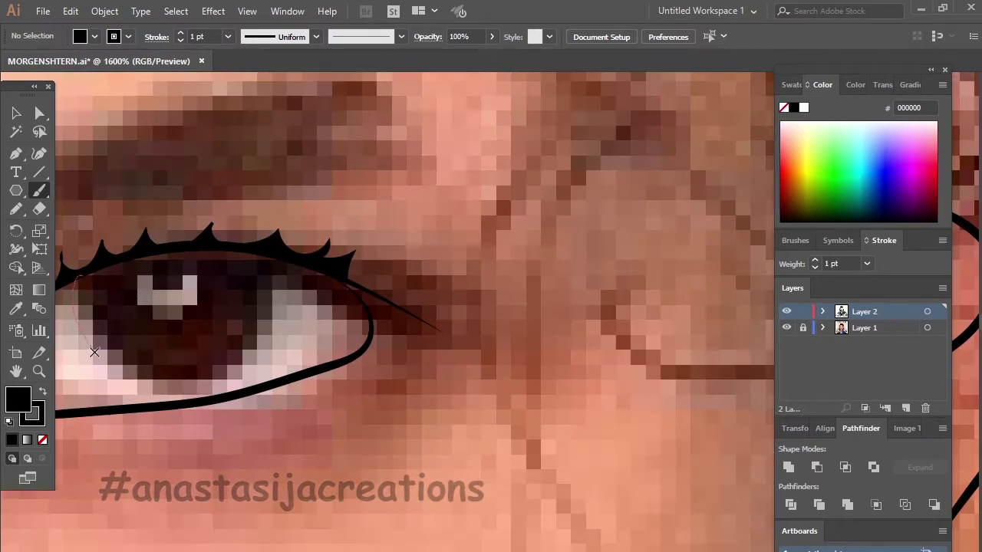
pyautogui.moveTo(264, 256); pyautogui.dragTo(136, 320)
pyautogui.hotkey('ctrl', '-')
pyautogui.hotkey('ctrl', '-')
pyautogui.hotkey('ctrl', '-')
pyautogui.click(42, 440)
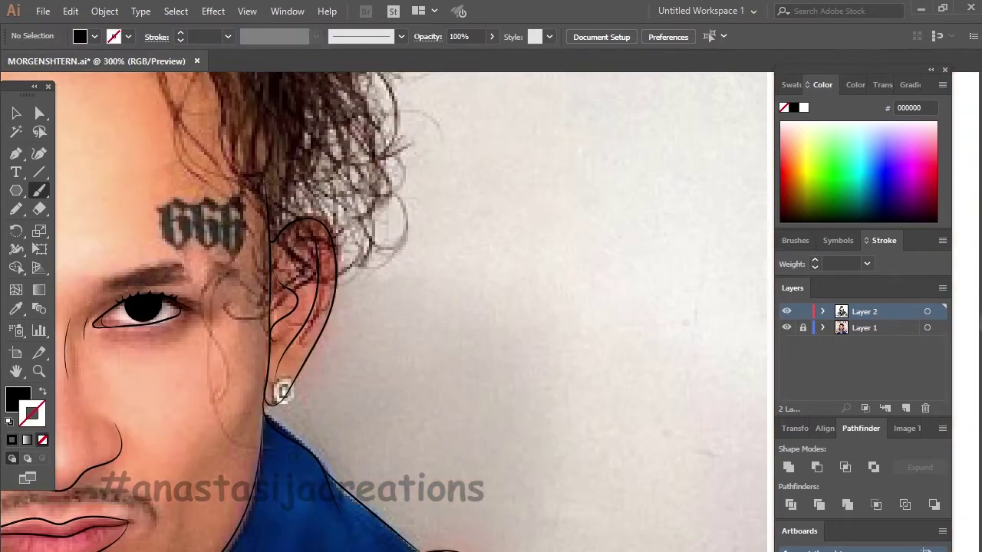
pyautogui.hotkey('ctrl', '+')
pyautogui.click(42, 391)
pyautogui.hotkey('ctrl', '+')
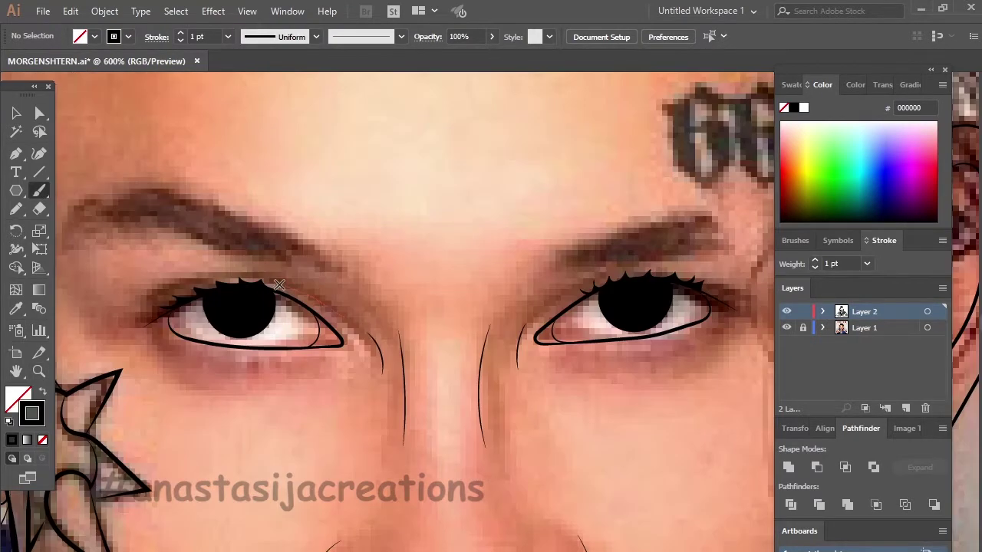
# Trace a black-filled left eyebrow with the Pencil
pyautogui.press('n')
pyautogui.hotkey('shift', 'x')
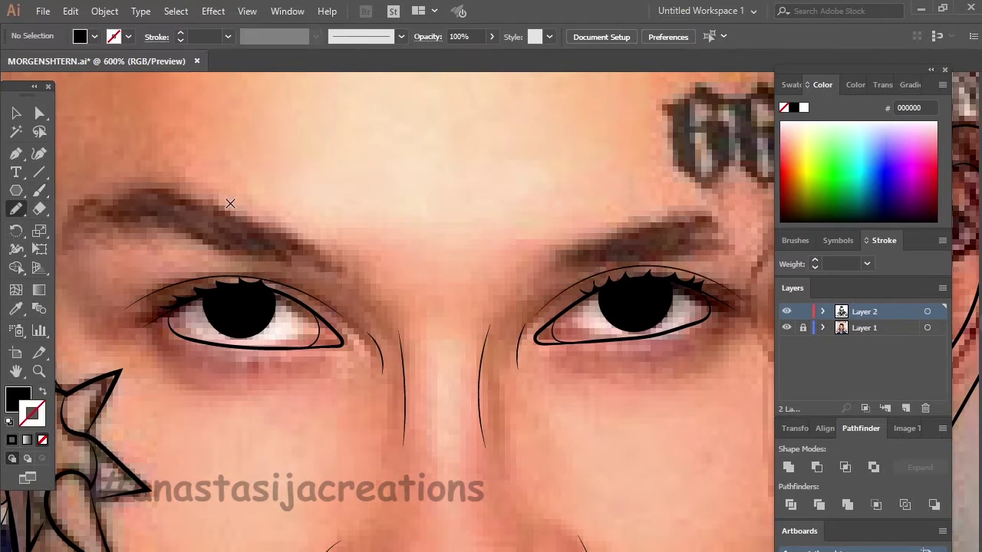
pyautogui.moveTo(320, 233); pyautogui.dragTo(217, 197)
pyautogui.moveTo(201, 240); pyautogui.dragTo(338, 270)
# Trace the black-filled right eyebrow, including its outer tail piece
pyautogui.scroll(-4, 358, 248)
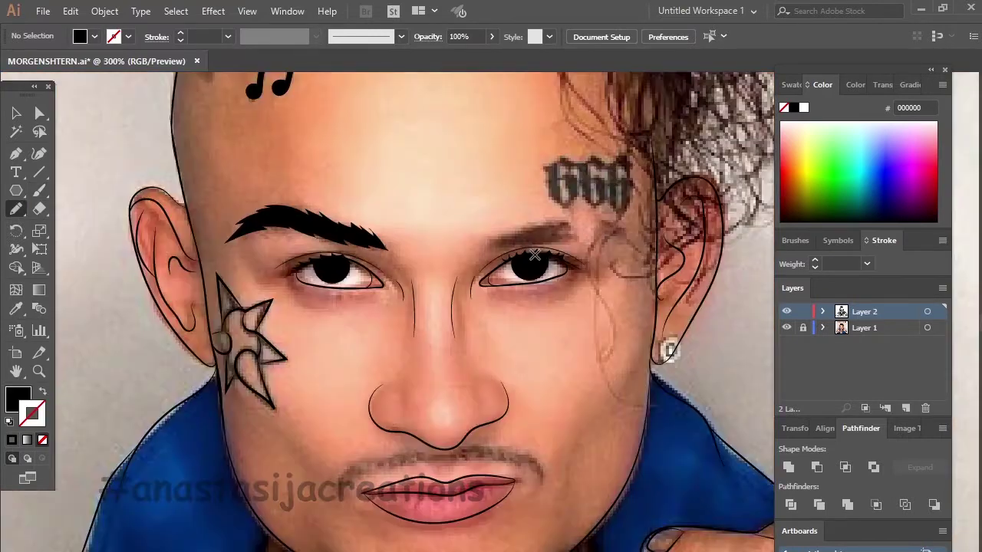
pyautogui.scroll(5, 537, 254)
pyautogui.moveTo(215, 286)
pyautogui.mouseDown()
pyautogui.moveTo(243, 250)
pyautogui.moveTo(460, 198)
pyautogui.mouseUp()
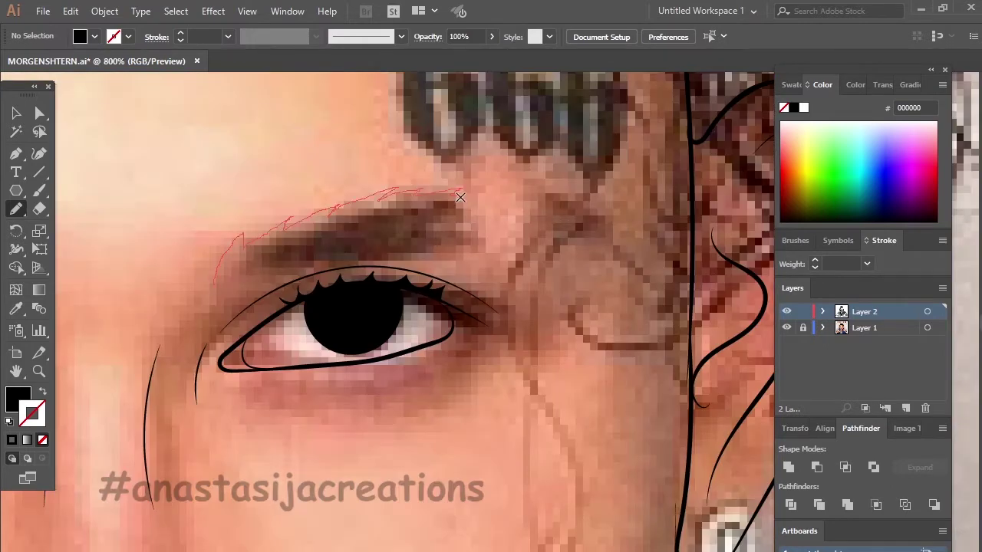
pyautogui.moveTo(378, 260); pyautogui.dragTo(268, 275)
pyautogui.moveTo(603, 223); pyautogui.dragTo(549, 219)
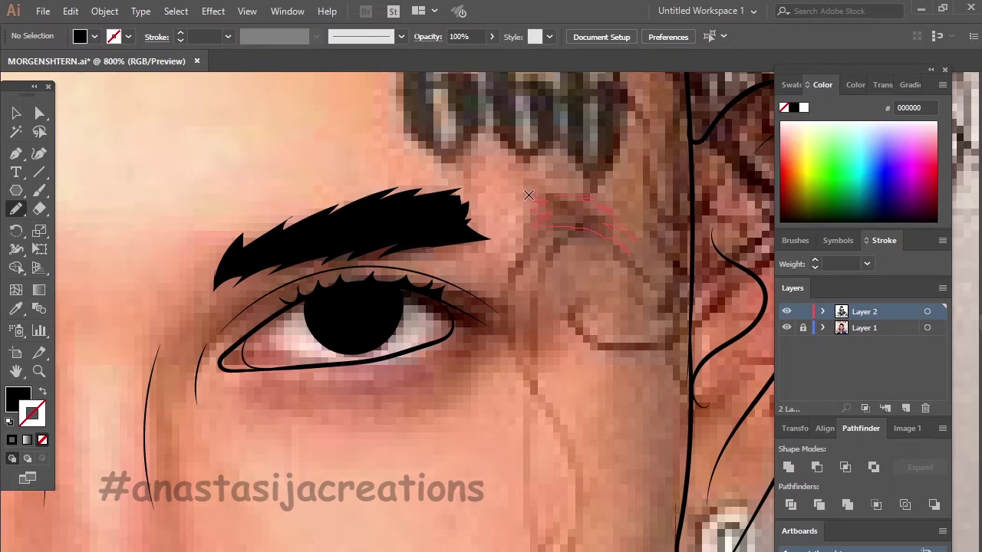
# Draw a black 6 on the forehead and Alt-drag copies beside it for the 666 tattoo
pyautogui.scroll(5, 460, 230)
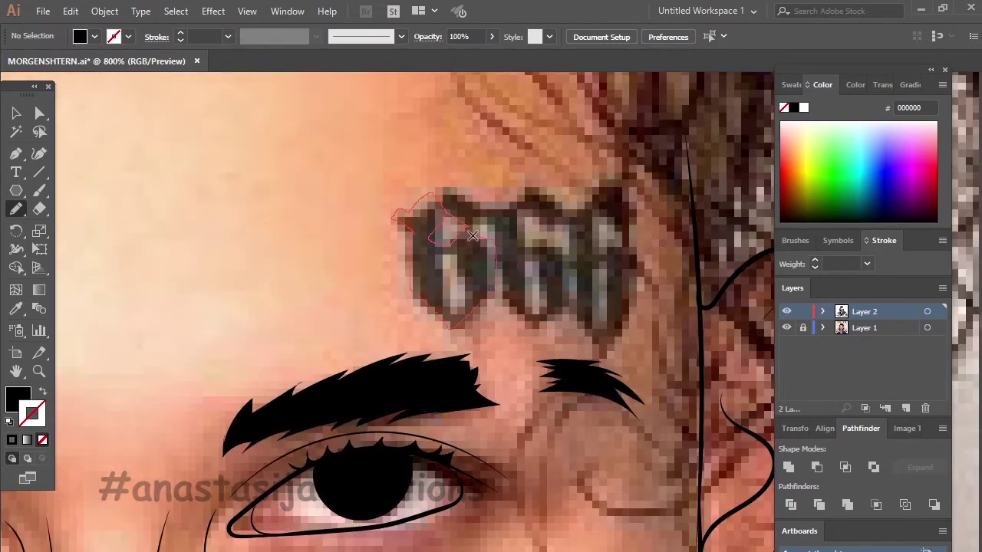
pyautogui.moveTo(473, 236); pyautogui.dragTo(464, 293)
pyautogui.moveTo(447, 250); pyautogui.dragTo(449, 253)
pyautogui.hotkey('ctrl', 'z')
pyautogui.scroll(-2, 477, 292)
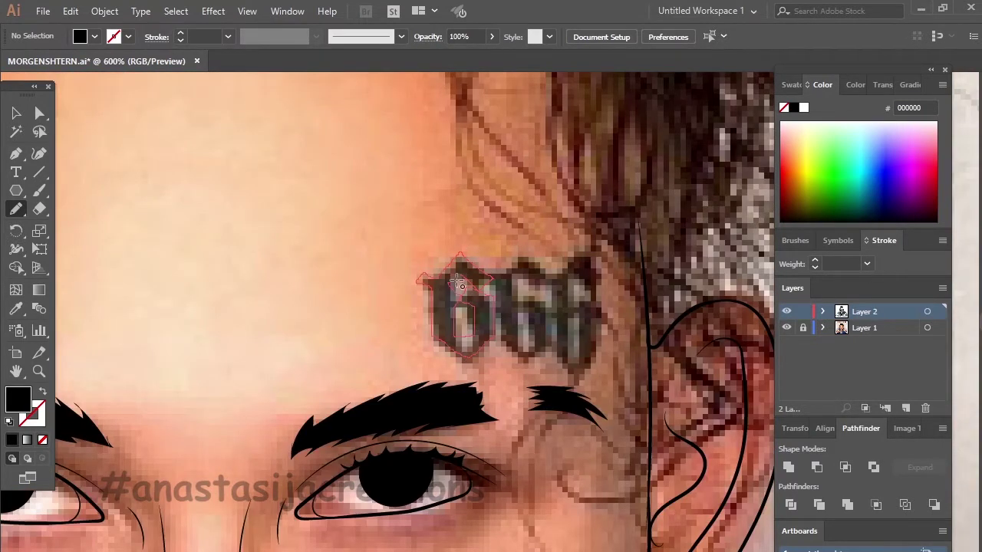
pyautogui.moveTo(460, 286); pyautogui.dragTo(460, 280)
pyautogui.press('v')
pyautogui.moveTo(477, 345); pyautogui.dragTo(571, 313)
# Zoom out to the whole face and get the Pencil ready for the moustache
pyautogui.hotkey('ctrl', 'd')
pyautogui.scroll(-3, 569, 313)
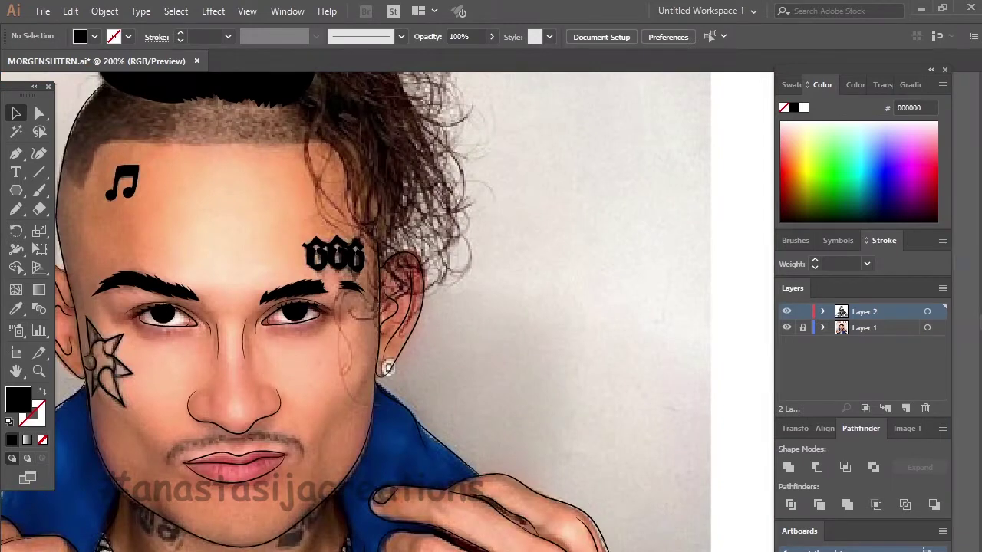
pyautogui.scroll(-2, 486, 317)
pyautogui.press('n')
pyautogui.scroll(2, 486, 318)
pyautogui.scroll(1, 284, 351)
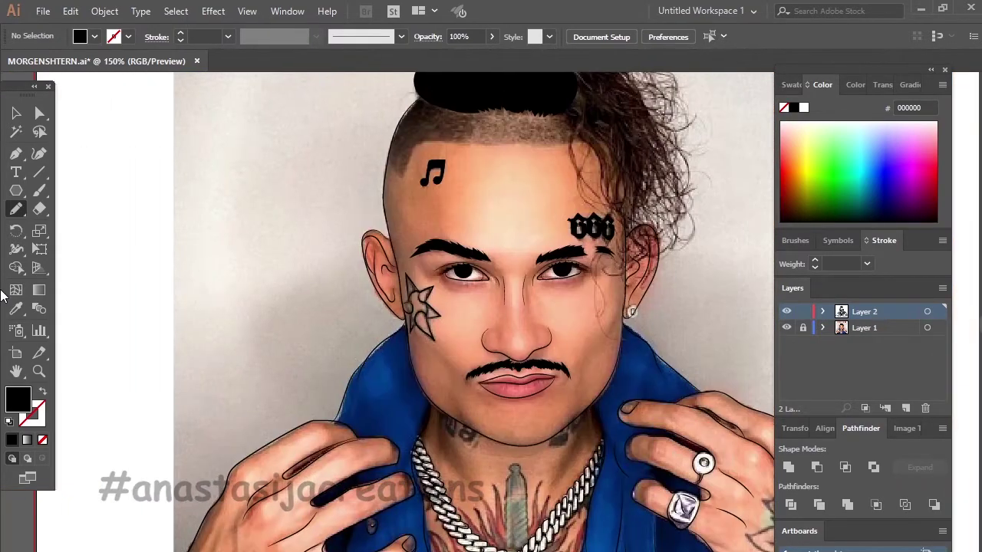
# Paint the earring solid black with the Blob Brush
pyautogui.press('b')
pyautogui.hotkey('shift', 'x')
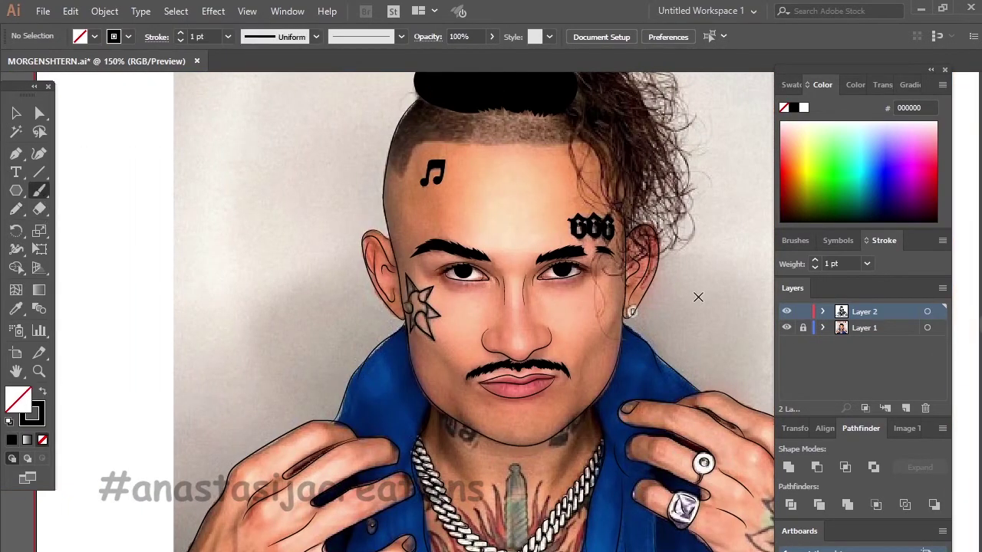
pyautogui.hotkey('shift', 'b')
pyautogui.hotkey('shift', 'x')
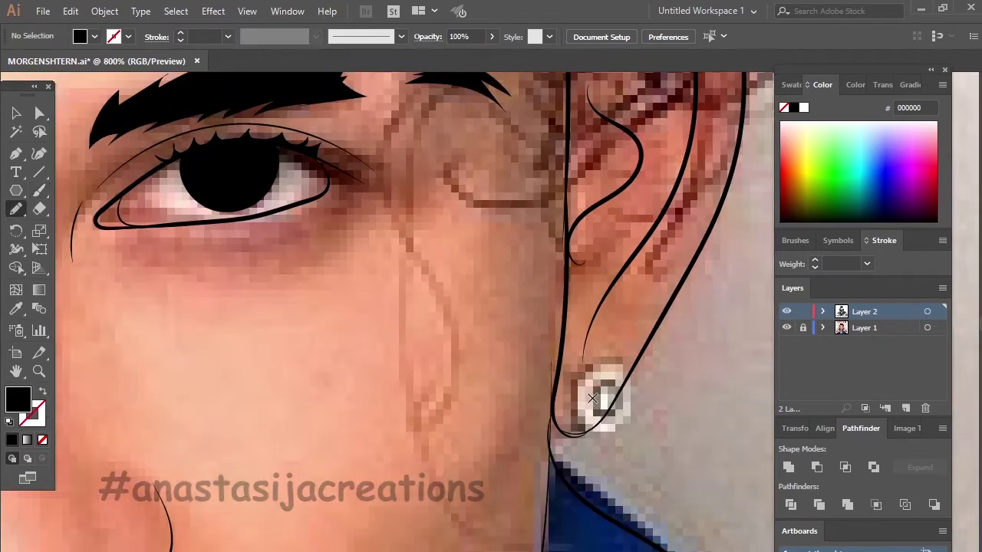
pyautogui.moveTo(596, 402); pyautogui.dragTo(594, 395)
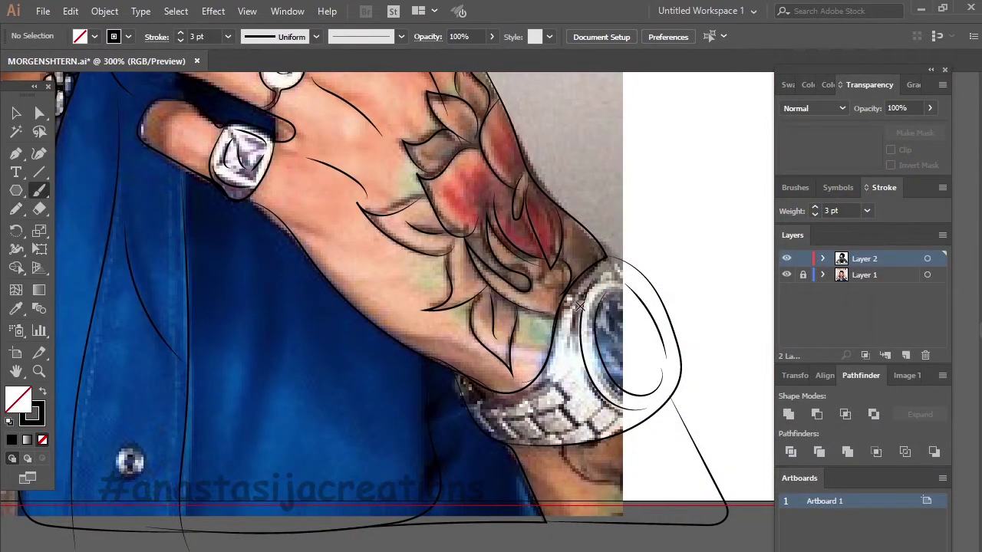
# Draw black outline strokes along the wristwatch band links
pyautogui.scroll(2, 618, 418)
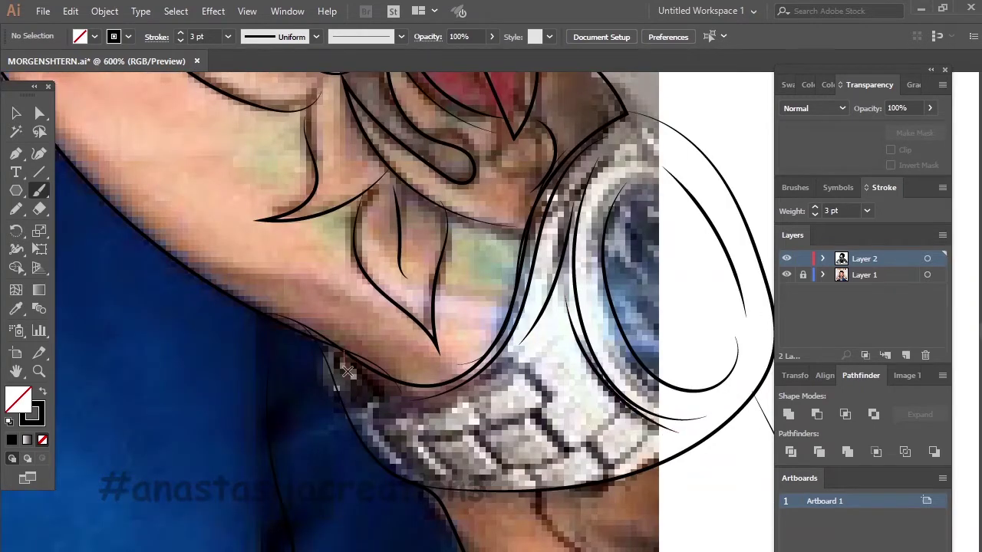
pyautogui.moveTo(388, 432); pyautogui.dragTo(535, 417)
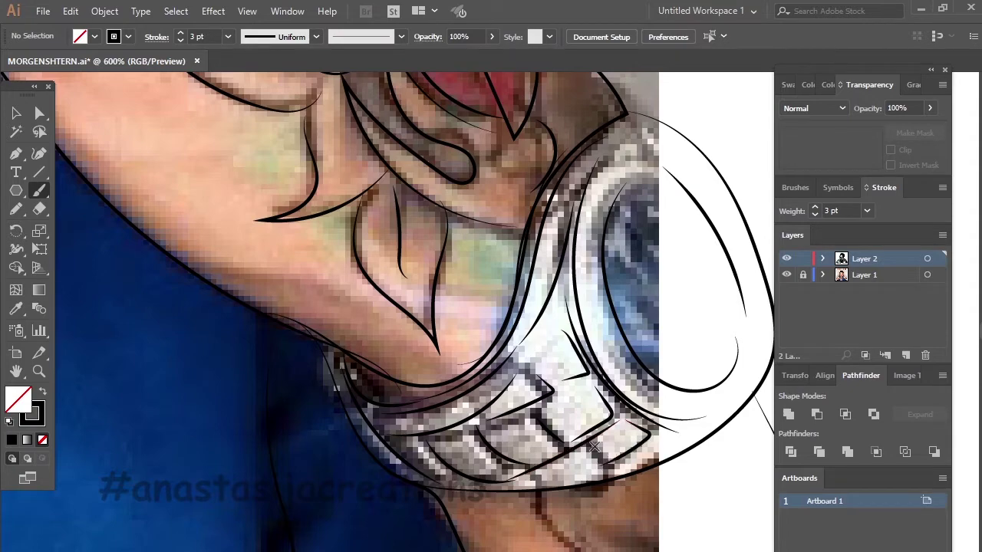
pyautogui.scroll(-2, 537, 478)
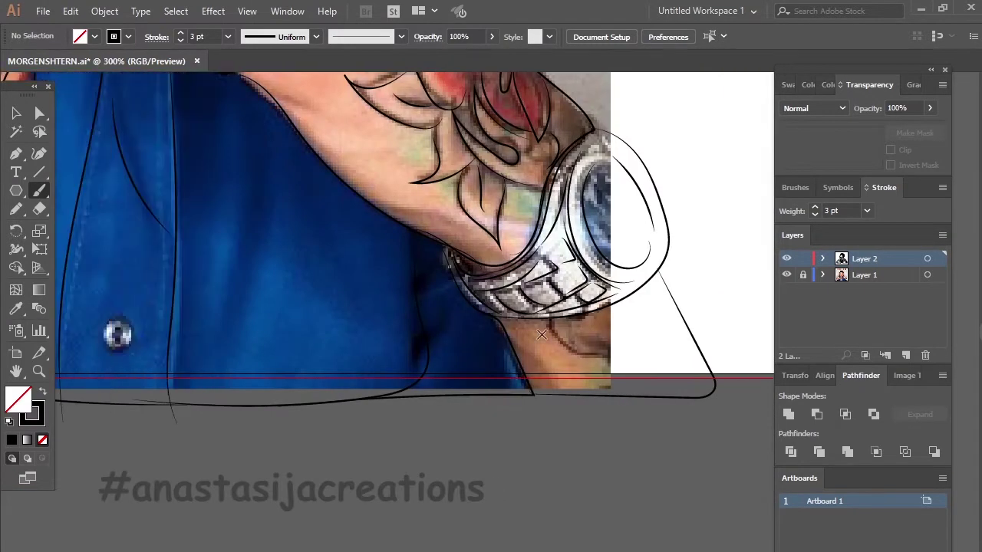
pyautogui.scroll(-2, 650, 339)
pyautogui.scroll(2, 538, 307)
pyautogui.scroll(-1, 440, 248)
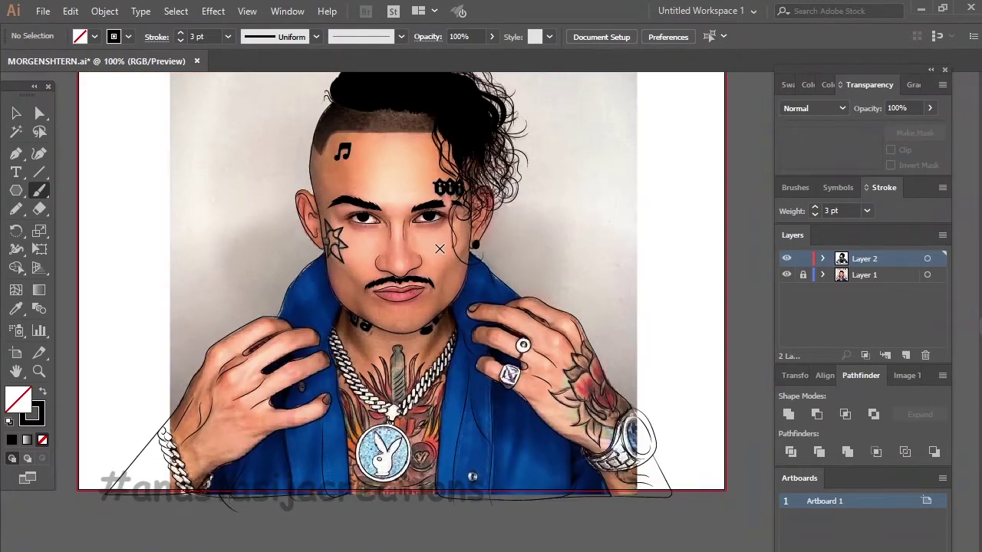
# Hide the reference photo layer, unlock everything, select all the line art and expand it
pyautogui.click(786, 275)
pyautogui.hotkey('ctrl', '-')
pyautogui.press('v')
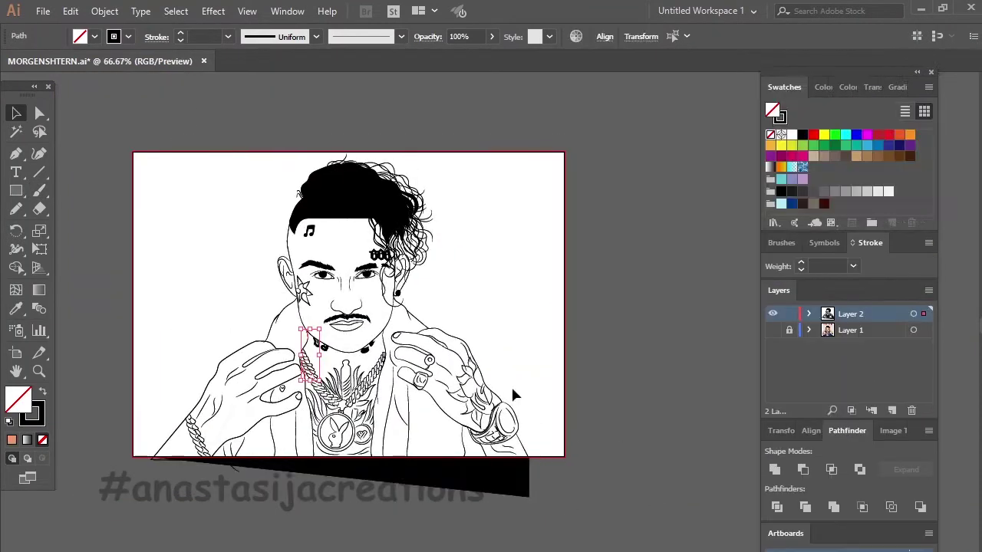
pyautogui.click(104, 10)
pyautogui.click(155, 118)
pyautogui.click(104, 10)
pyautogui.click(130, 174)
pyautogui.press('Return')
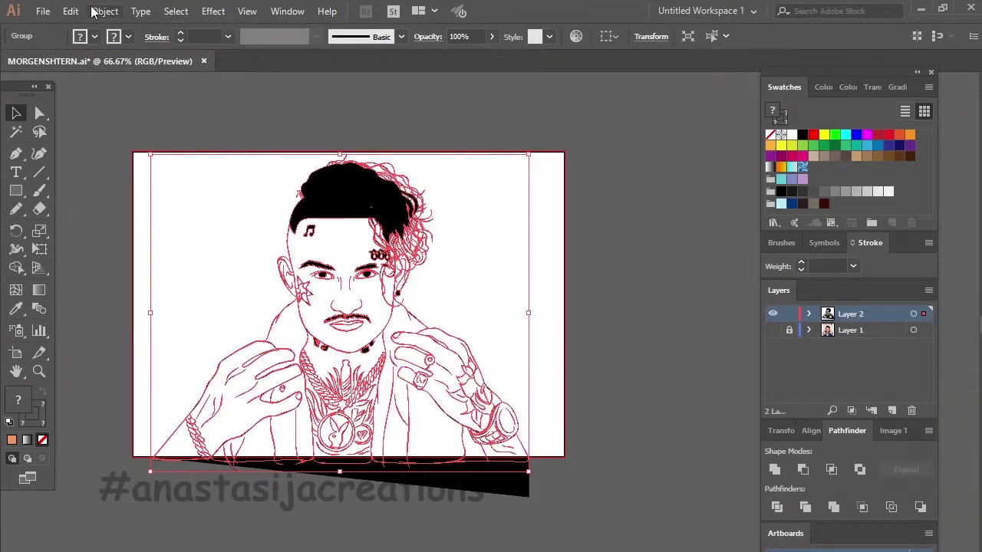
pyautogui.click(104, 11)
pyautogui.click(124, 67)
# Duplicate Layer 2 and draw an orange rectangle covering the portrait
pyautogui.moveTo(903, 412); pyautogui.dragTo(892, 412)
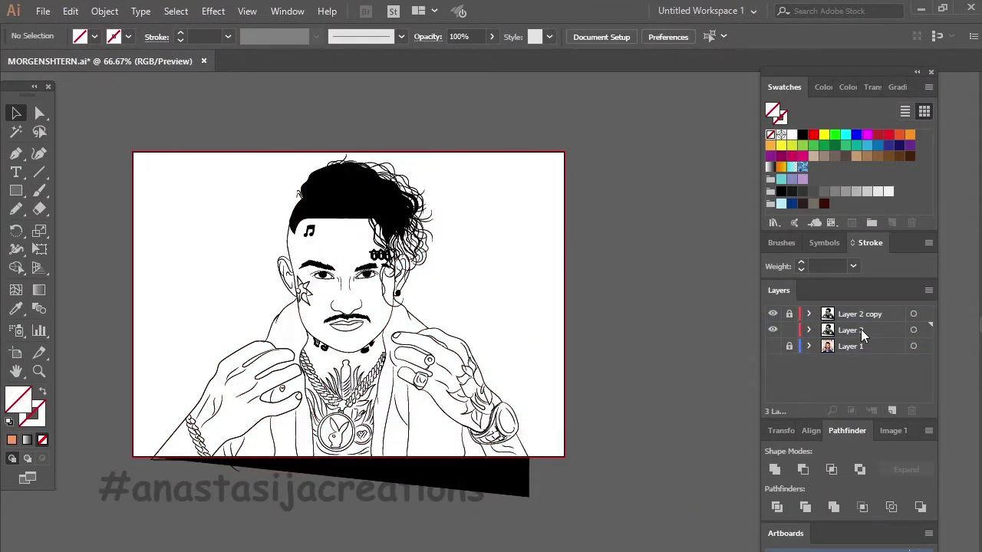
pyautogui.click(860, 329)
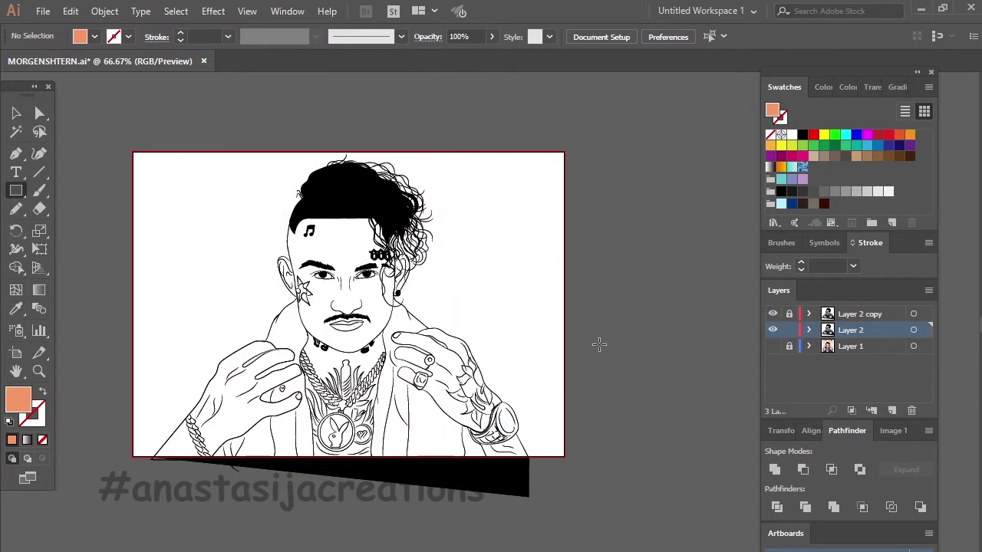
pyautogui.moveTo(115, 120); pyautogui.dragTo(555, 484)
pyautogui.press('v')
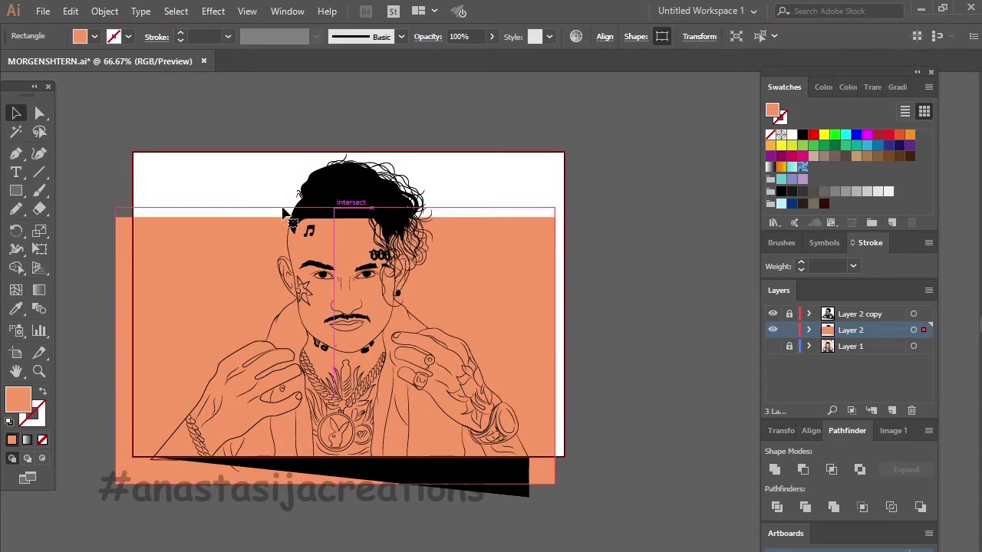
pyautogui.moveTo(335, 217); pyautogui.dragTo(335, 207)
# Send the orange rectangle to the back, behind the portrait
pyautogui.click(104, 11)
pyautogui.press('Escape')
pyautogui.click(558, 343)
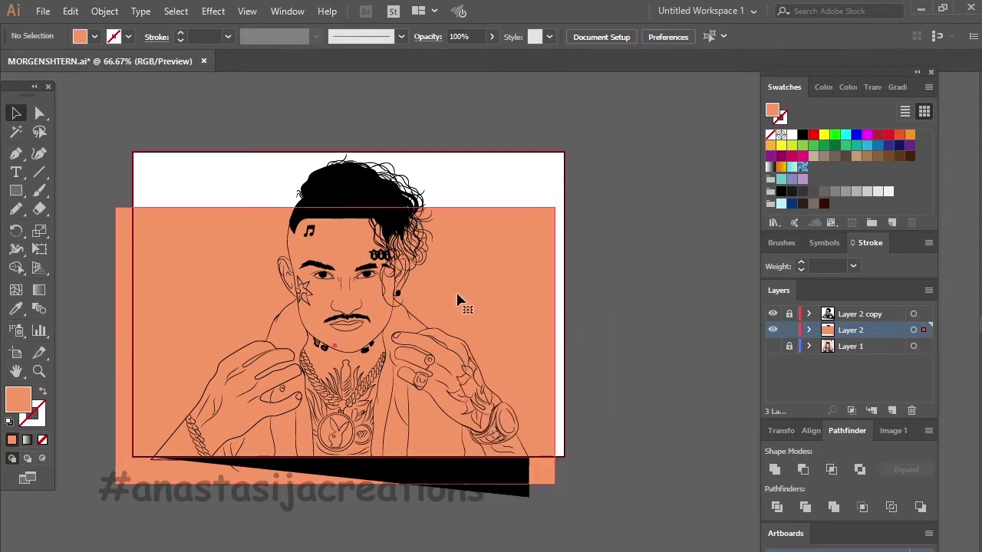
pyautogui.rightClick(457, 300)
pyautogui.click(690, 496)
pyautogui.hotkey('ctrl', 'a')
pyautogui.click(105, 10)
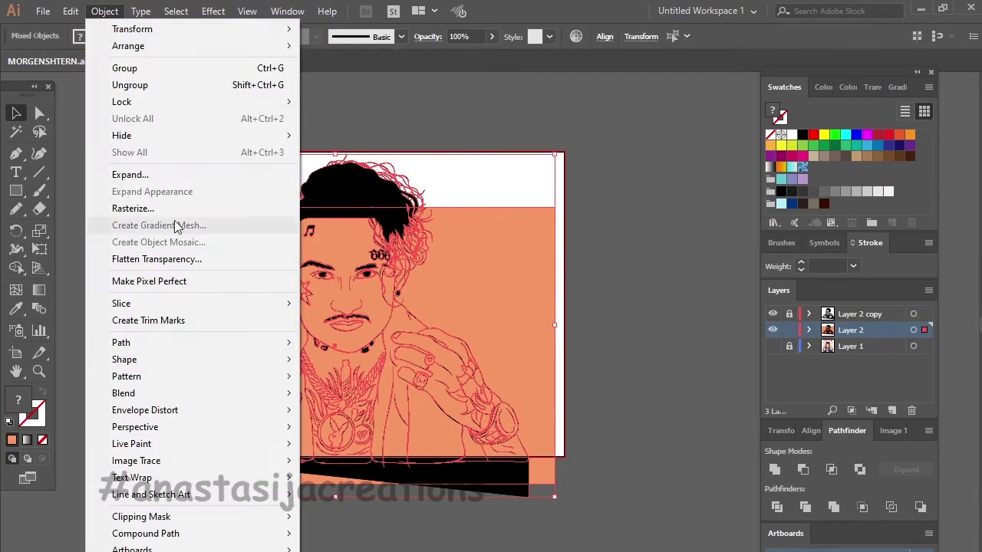
# Isolate the portrait group and delete the orange pieces outside the figure
pyautogui.press('Escape')
pyautogui.rightClick(468, 330)
pyautogui.click(538, 339)
pyautogui.press('Delete')
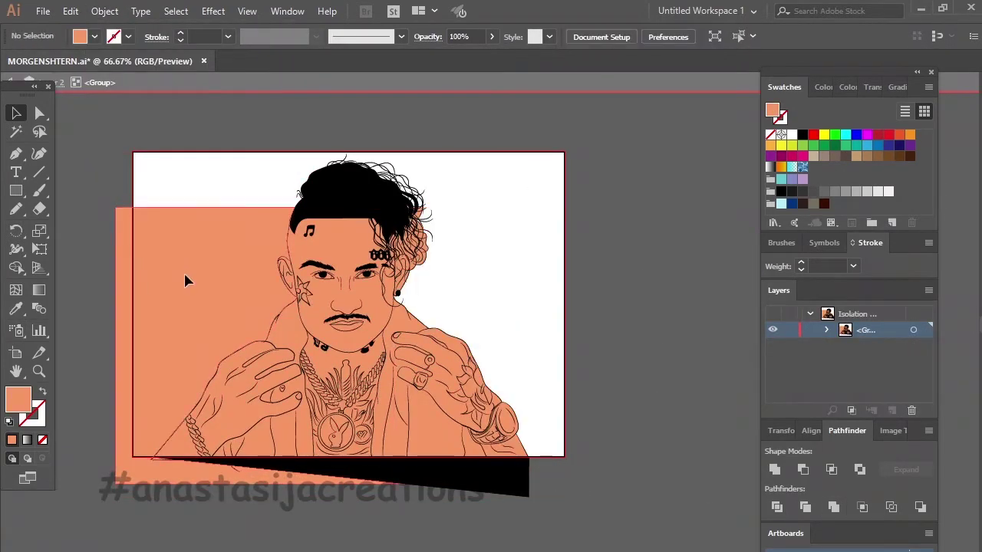
# Fill the left and right jacket lapels with the dark blue swatch
pyautogui.click(186, 276)
pyautogui.press('Delete')
pyautogui.click(292, 337)
pyautogui.click(792, 204)
pyautogui.click(435, 427)
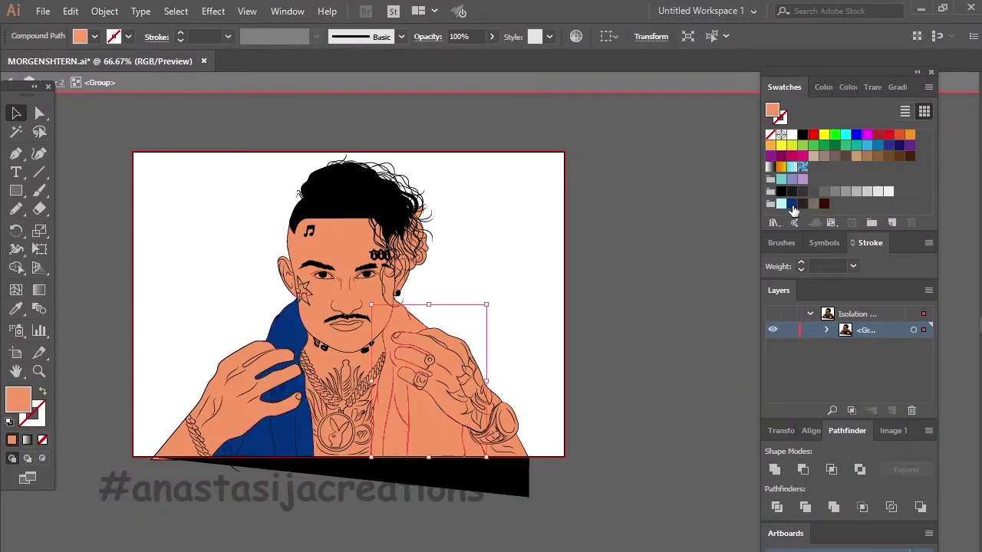
pyautogui.click(792, 203)
# Delete the stray orange fill pieces between the hair curls
pyautogui.scroll(1, 379, 318)
pyautogui.scroll(2, 380, 318)
pyautogui.scroll(2, 415, 282)
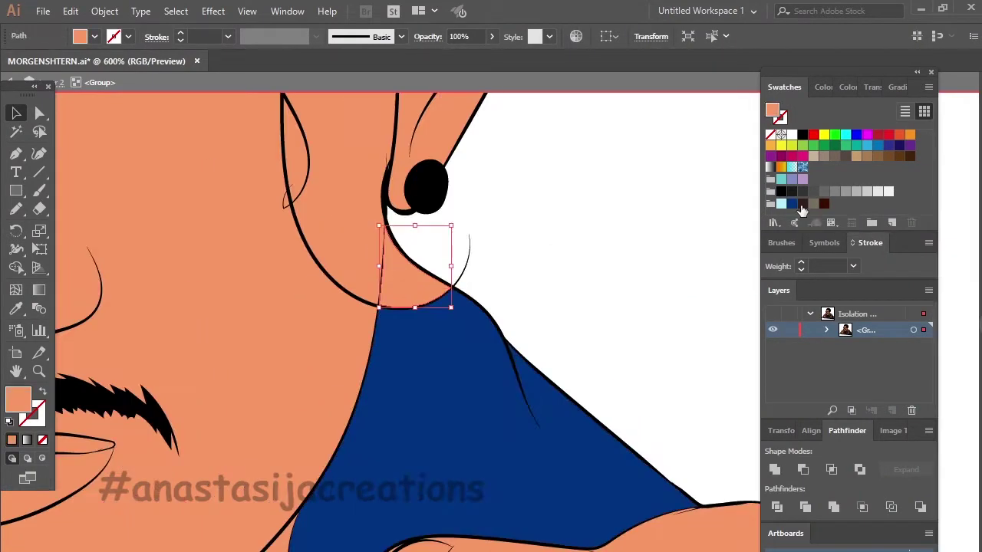
pyautogui.scroll(-1, 551, 240)
pyautogui.scroll(4, 551, 240)
pyautogui.click(629, 287)
pyautogui.press('Delete')
pyautogui.click(597, 285)
pyautogui.press('Delete')
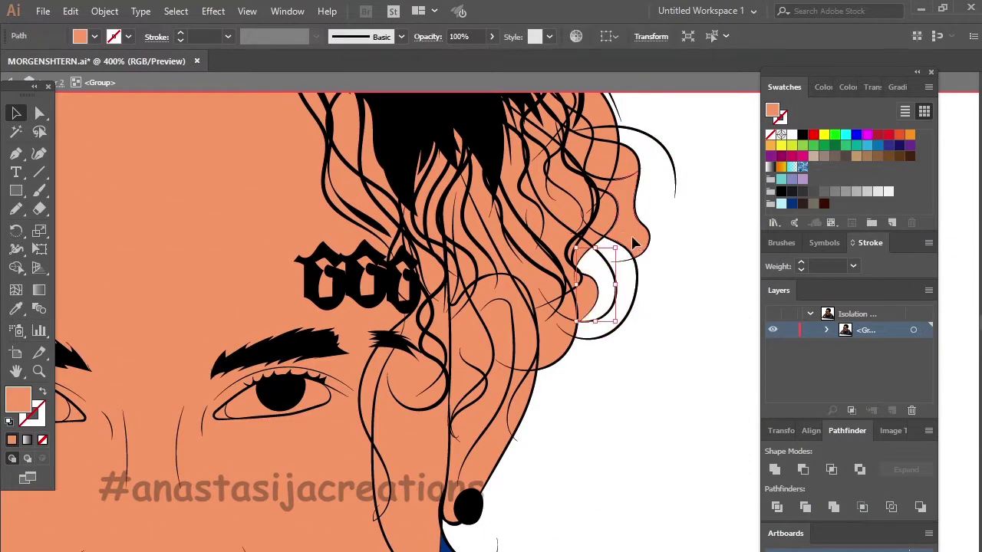
pyautogui.click(625, 215)
pyautogui.press('Delete')
pyautogui.click(552, 207)
# With Direct Selection, pick and delete the remaining orange shapes beside the curls
pyautogui.press('a')
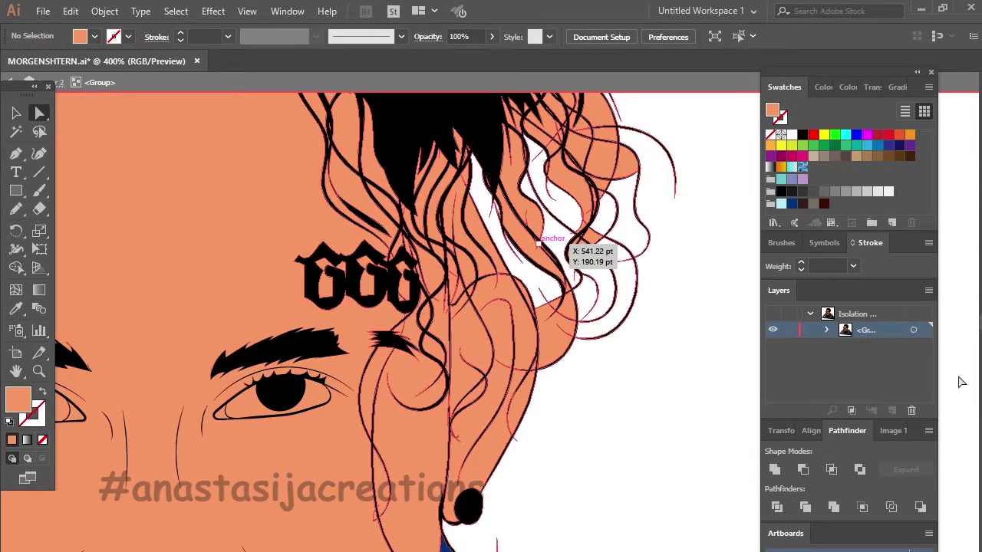
pyautogui.click(827, 330)
pyautogui.scroll(-2, 813, 356)
pyautogui.scroll(-2, 796, 376)
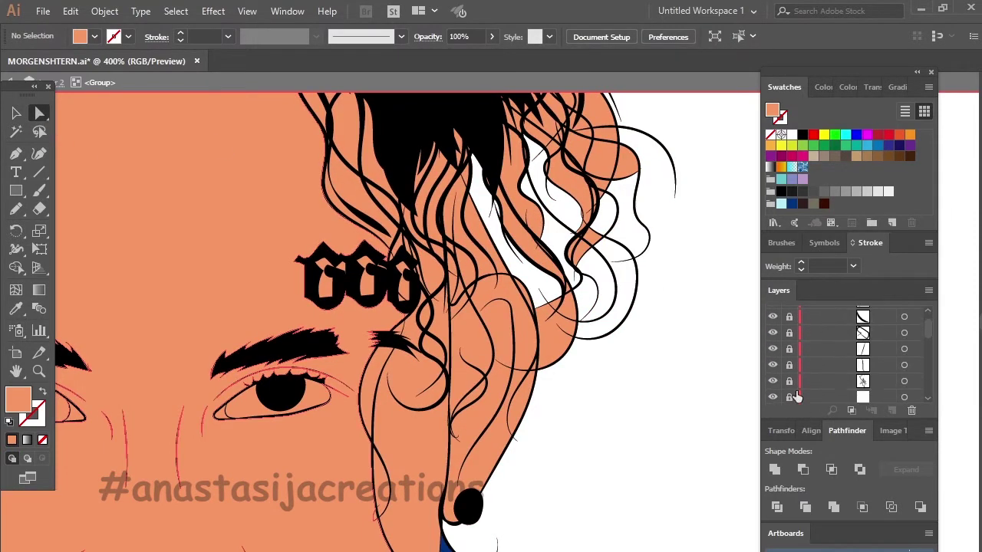
pyautogui.scroll(-2, 796, 392)
pyautogui.scroll(-2, 790, 361)
pyautogui.scroll(-2, 798, 395)
pyautogui.scroll(-2, 798, 400)
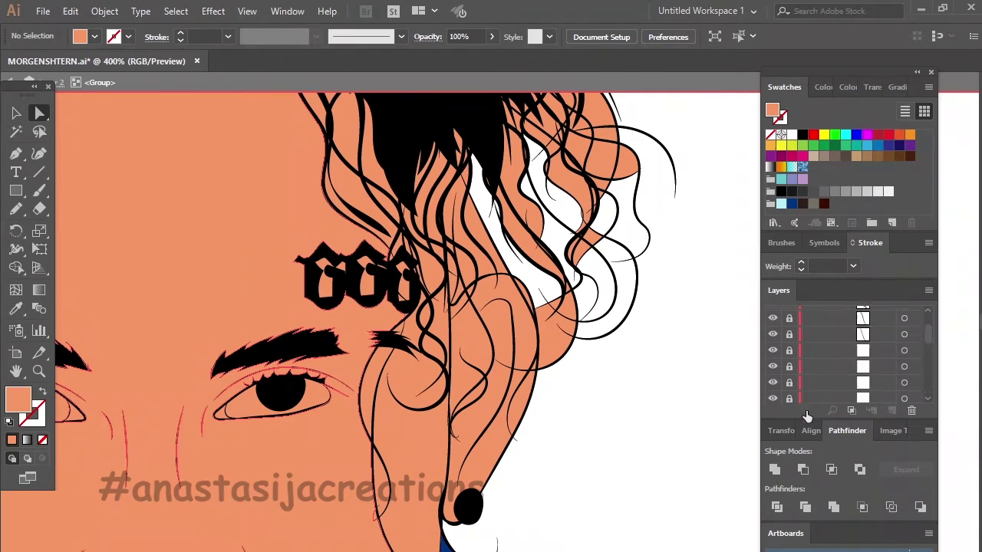
pyautogui.scroll(-2, 797, 402)
pyautogui.scroll(-2, 796, 403)
pyautogui.scroll(-2, 796, 405)
pyautogui.scroll(-2, 795, 399)
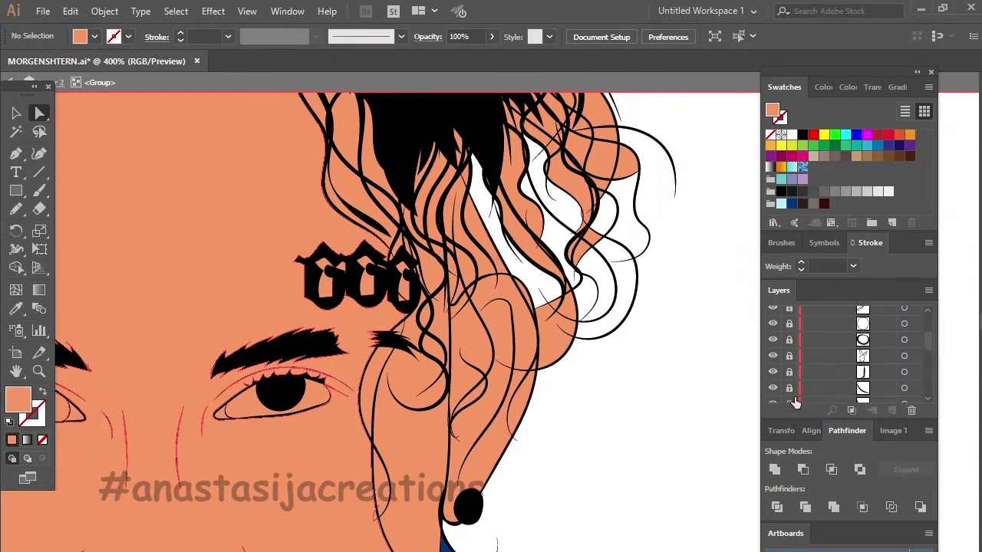
pyautogui.scroll(-2, 794, 391)
pyautogui.scroll(-2, 793, 384)
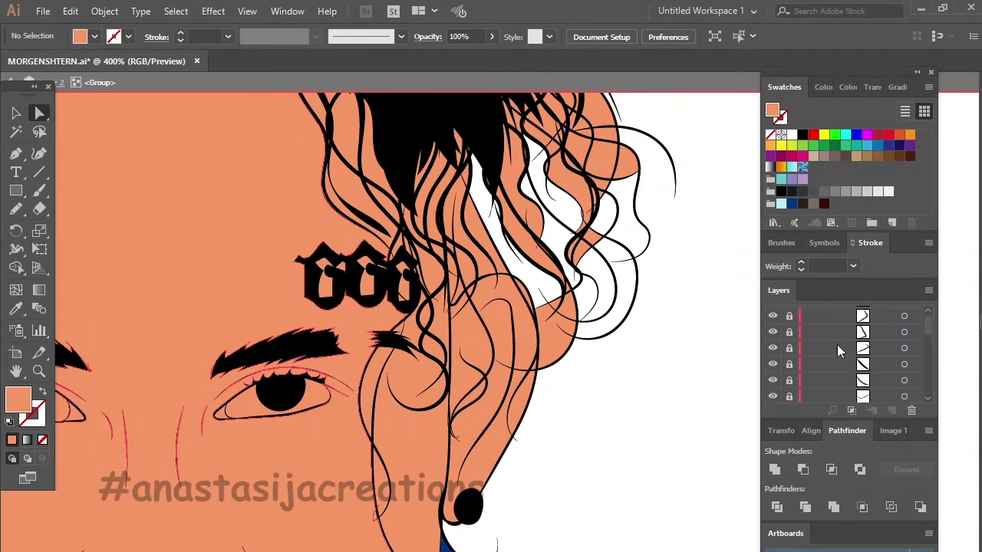
pyautogui.click(564, 280)
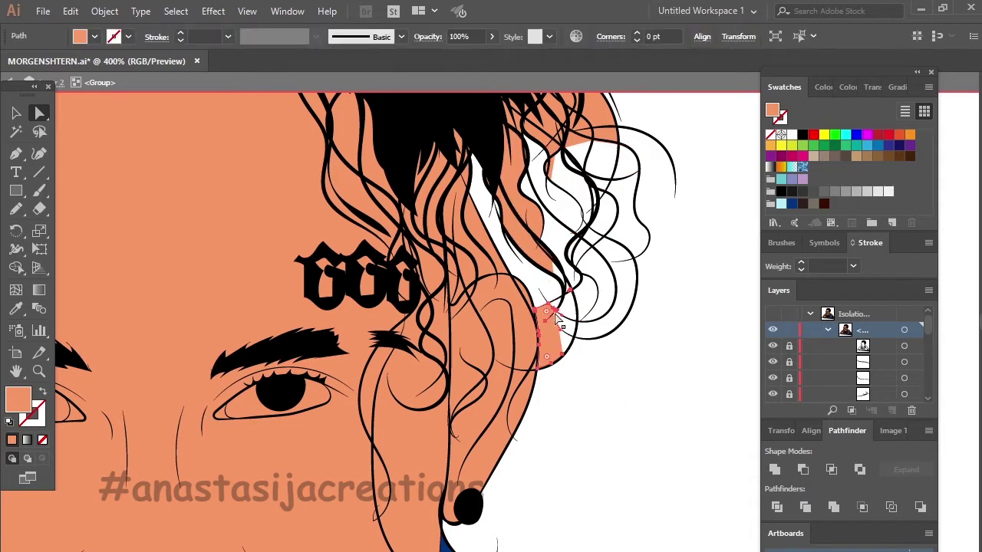
pyautogui.scroll(3, 595, 353)
pyautogui.click(457, 334)
pyautogui.press('Delete')
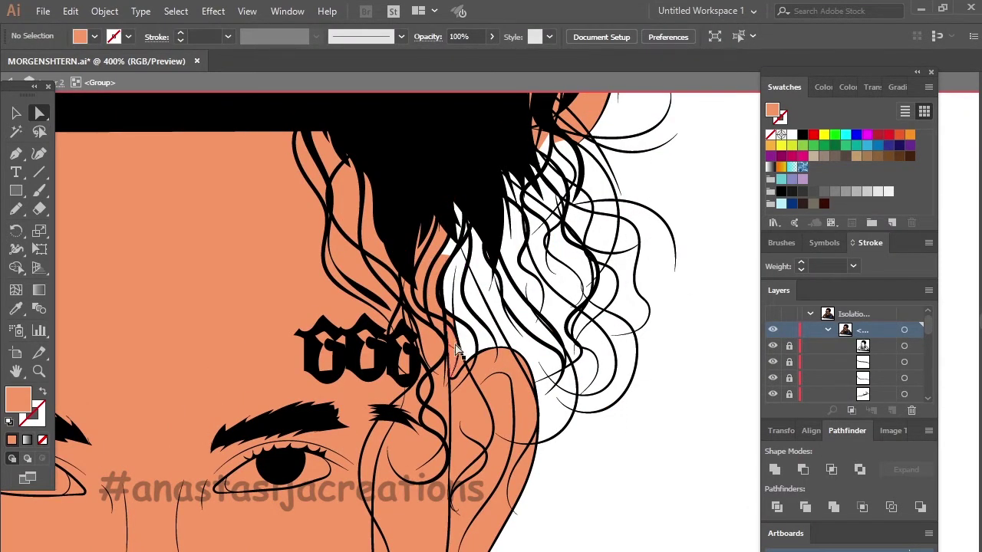
# Clear the selection and review the cleaned-up hair around the head
pyautogui.moveTo(455, 356); pyautogui.dragTo(515, 281)
pyautogui.scroll(2, 515, 281)
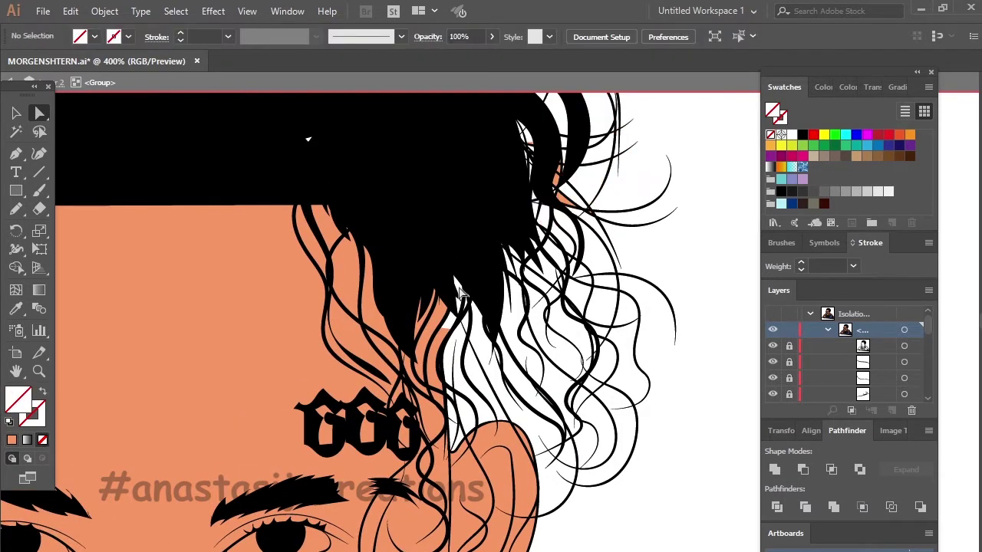
pyautogui.scroll(3, 495, 316)
pyautogui.hotkey('ctrl', 'shift', 'a')
pyautogui.moveTo(927, 331); pyautogui.dragTo(928, 380)
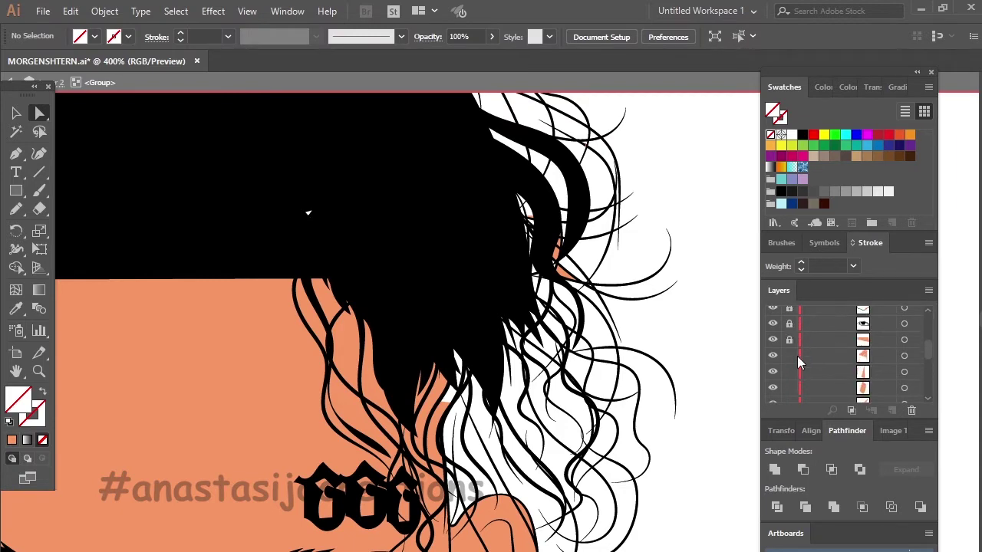
pyautogui.hotkey('ctrl', 'z')
# Check a hair path beside the forehead tattoo, then zoom out to the whole portrait
pyautogui.scroll(-3, 678, 240)
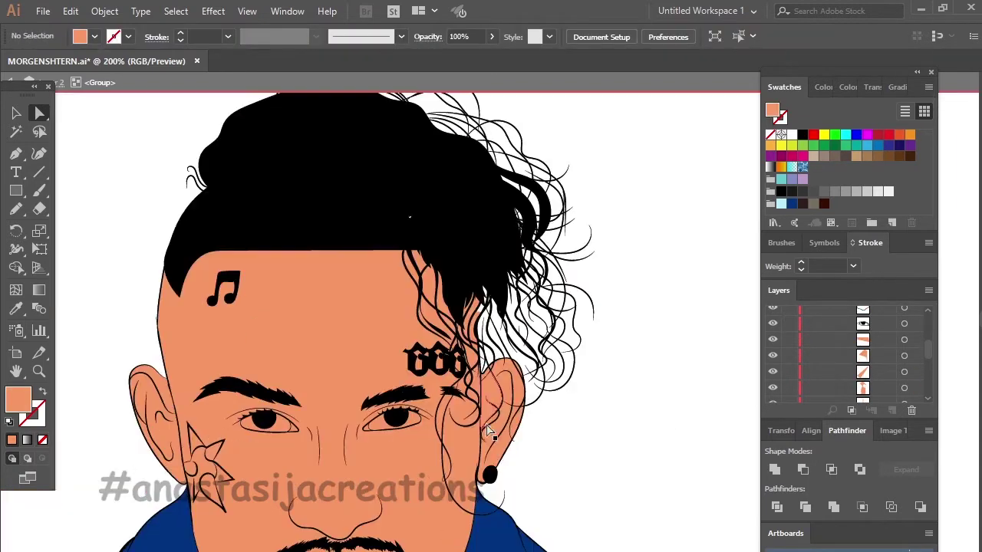
pyautogui.scroll(3, 481, 412)
pyautogui.scroll(2, 481, 412)
pyautogui.click(481, 412)
pyautogui.scroll(-3, 507, 399)
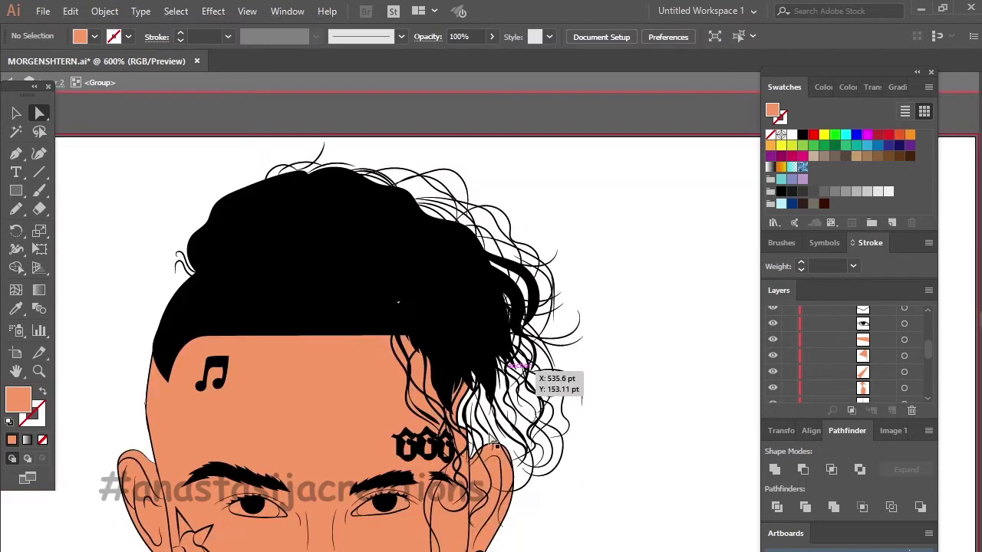
pyautogui.scroll(3, 548, 380)
pyautogui.hotkey('ctrl', 'shift', 'a')
pyautogui.press('n')
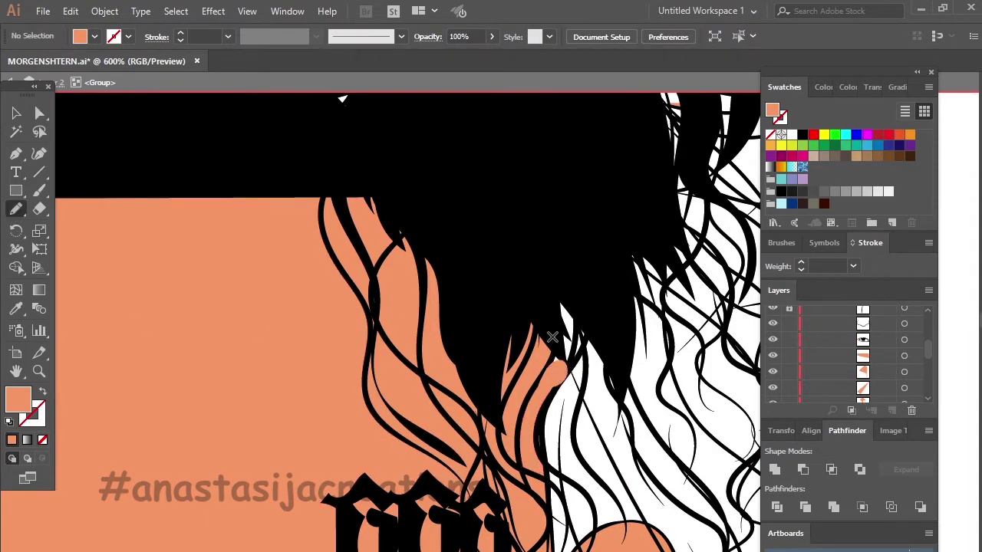
pyautogui.scroll(3, 902, 357)
pyautogui.hotkey('ctrl', '1')
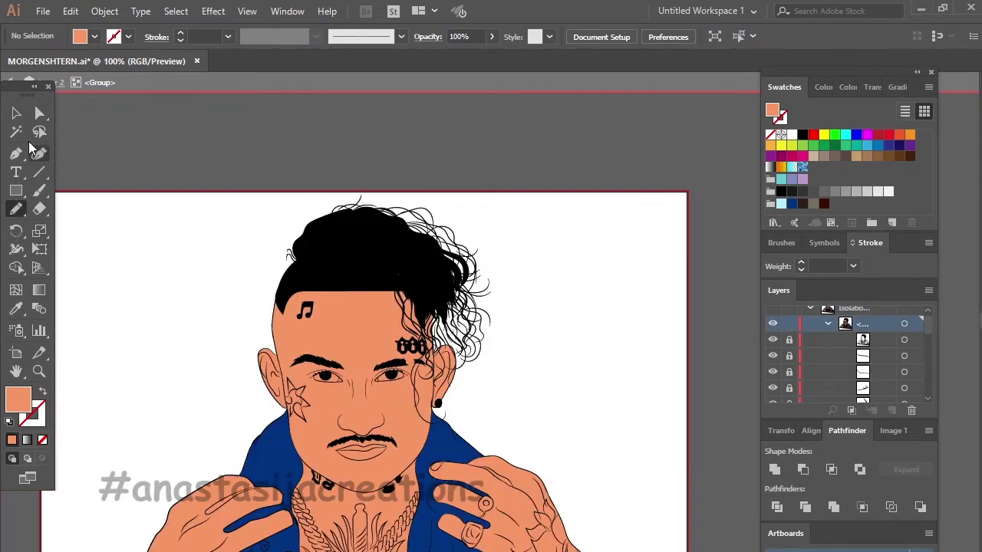
# Select the two finger rings and the right-wrist watch and fill them white
pyautogui.press('v')
pyautogui.scroll(3, 481, 472)
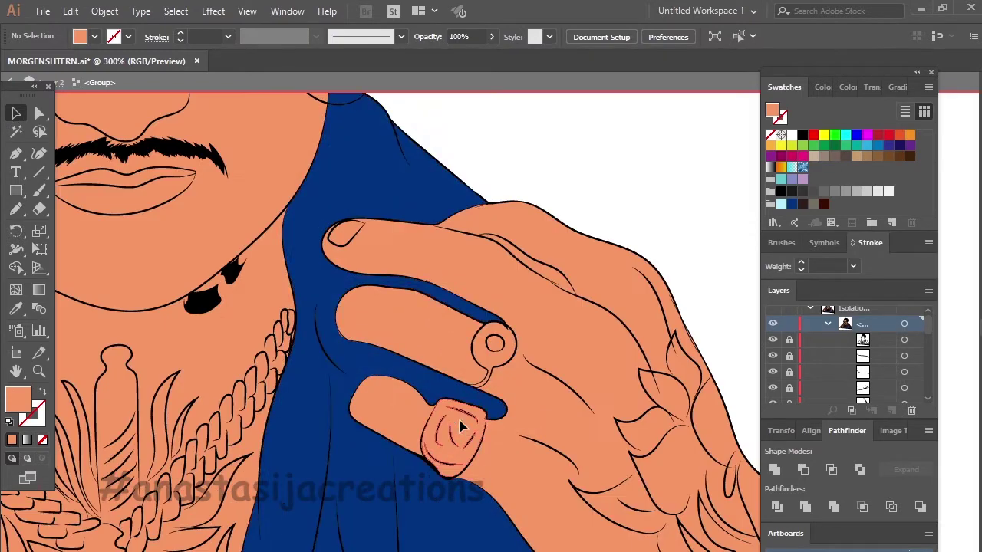
pyautogui.click(453, 437)
pyautogui.click(495, 346)
pyautogui.press('d')
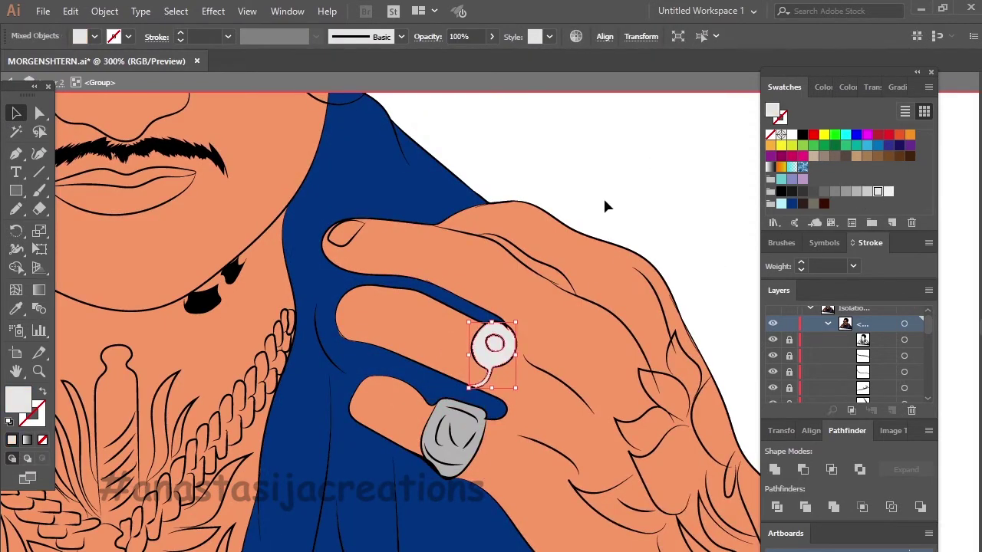
pyautogui.scroll(-5, 604, 197)
pyautogui.click(614, 291)
pyautogui.press('d')
# Direct-select the left-wrist skin and bracelet paths, then deselect the hand
pyautogui.scroll(-2, 514, 193)
pyautogui.scroll(1, 193, 333)
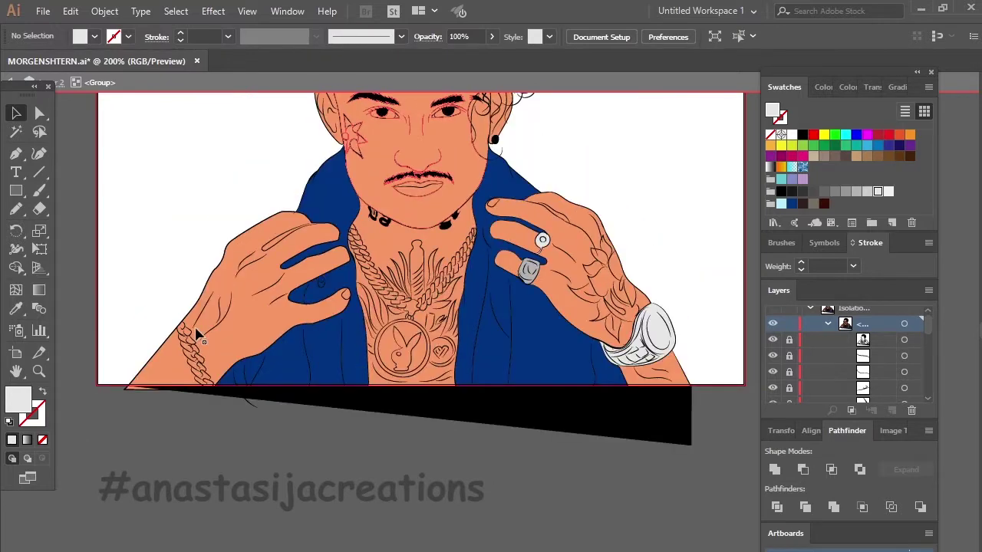
pyautogui.scroll(3, 230, 340)
pyautogui.click(230, 340)
pyautogui.click(40, 113)
pyautogui.click(276, 434)
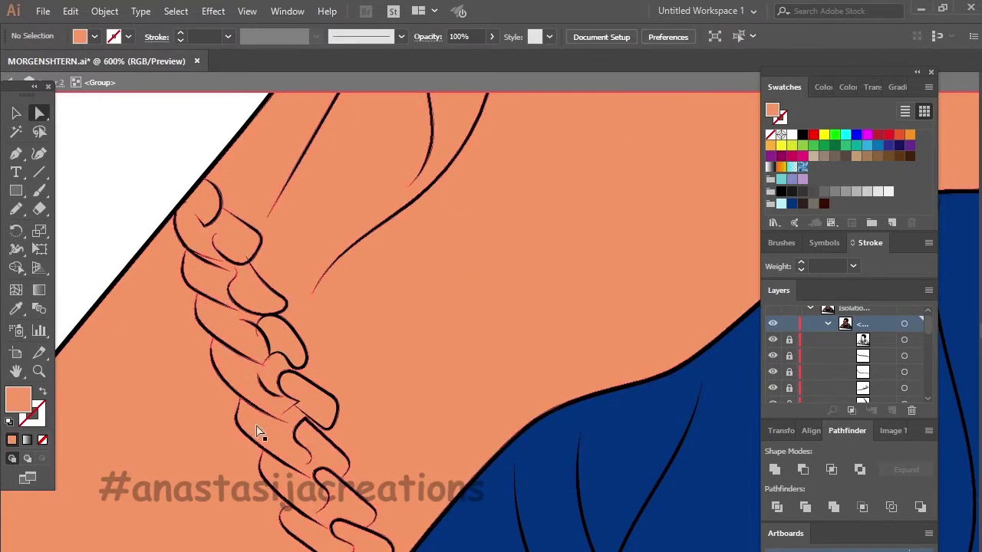
pyautogui.click(277, 434)
pyautogui.scroll(-3, 686, 152)
pyautogui.hotkey('ctrl', 'shift', 'a')
# Try selecting several neck chain and braid links, then clear the selection
pyautogui.hscroll(5, 687, 152)
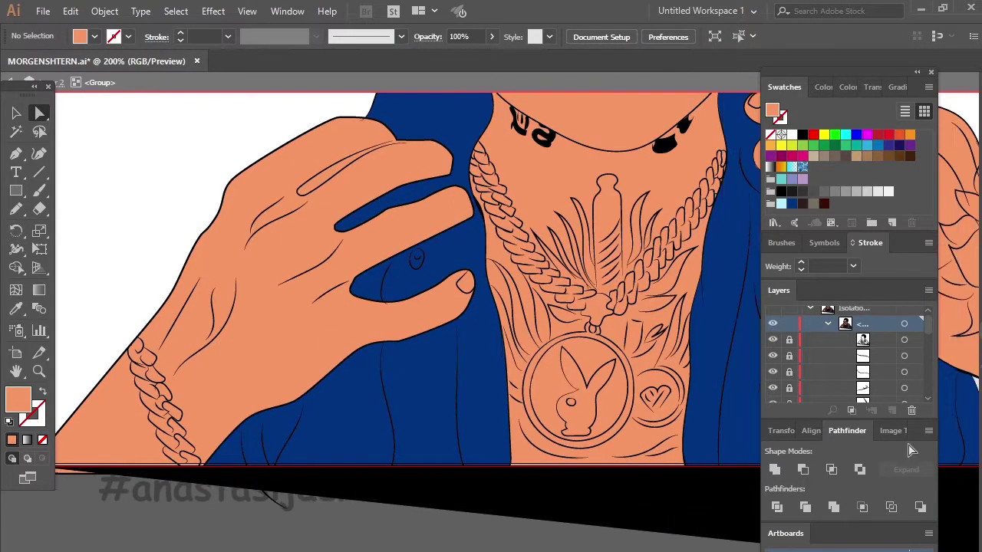
pyautogui.scroll(2, 537, 204)
pyautogui.click(537, 205)
pyautogui.click(568, 307)
pyautogui.click(781, 192)
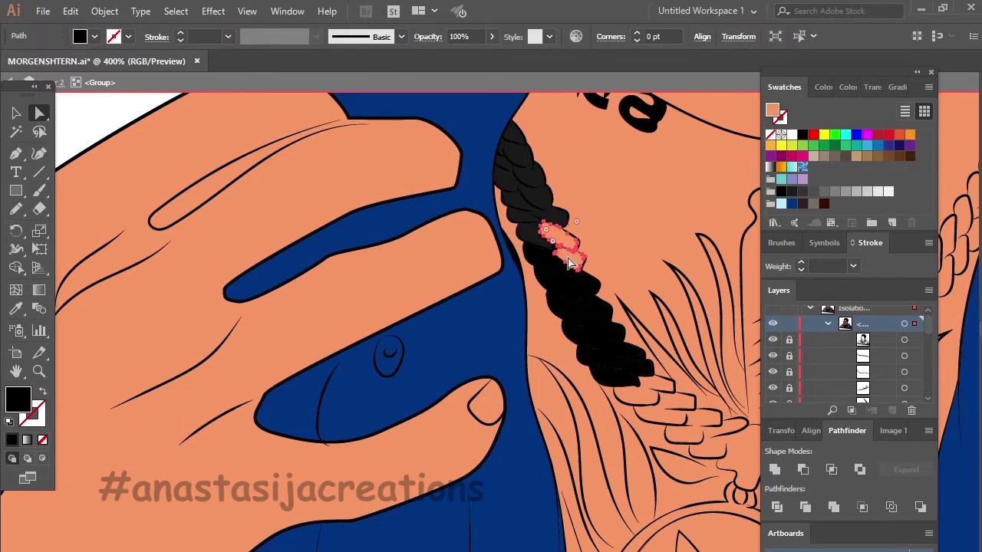
pyautogui.click(175, 208)
pyautogui.click(571, 257)
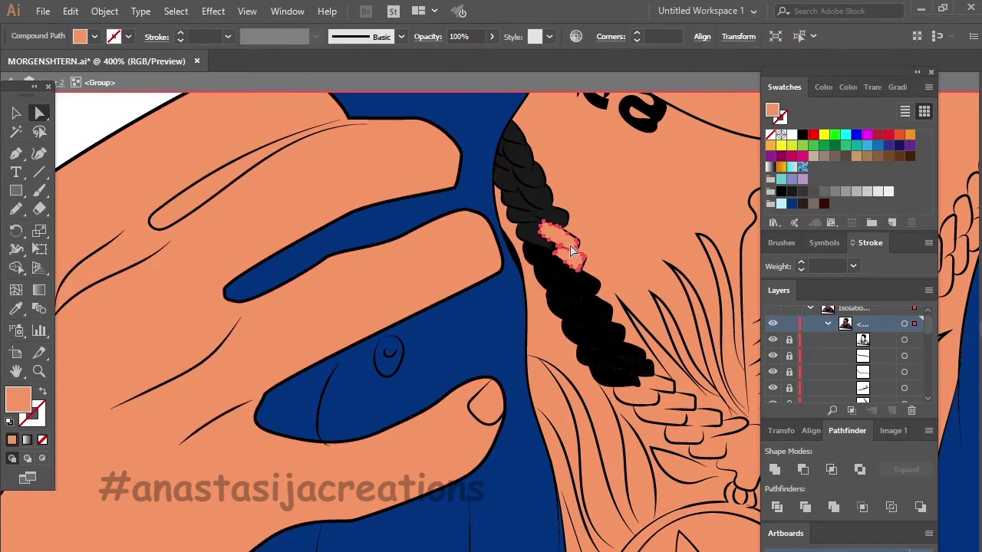
pyautogui.click(571, 299)
pyautogui.hotkey('ctrl', 'shift', 'a')
# Fill the upper, lower and small salmon braid links of the neck chain black
pyautogui.click(571, 313)
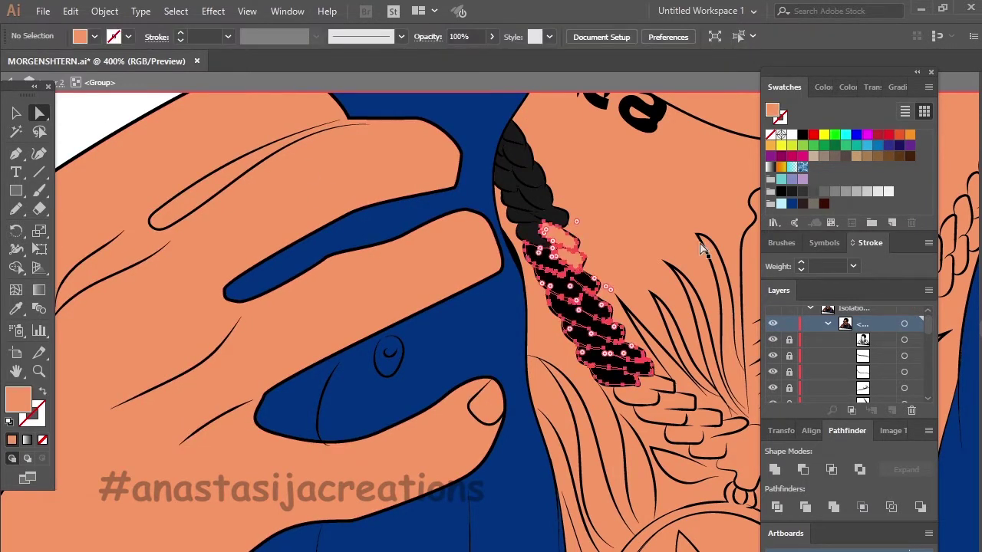
pyautogui.click(668, 415)
pyautogui.click(803, 193)
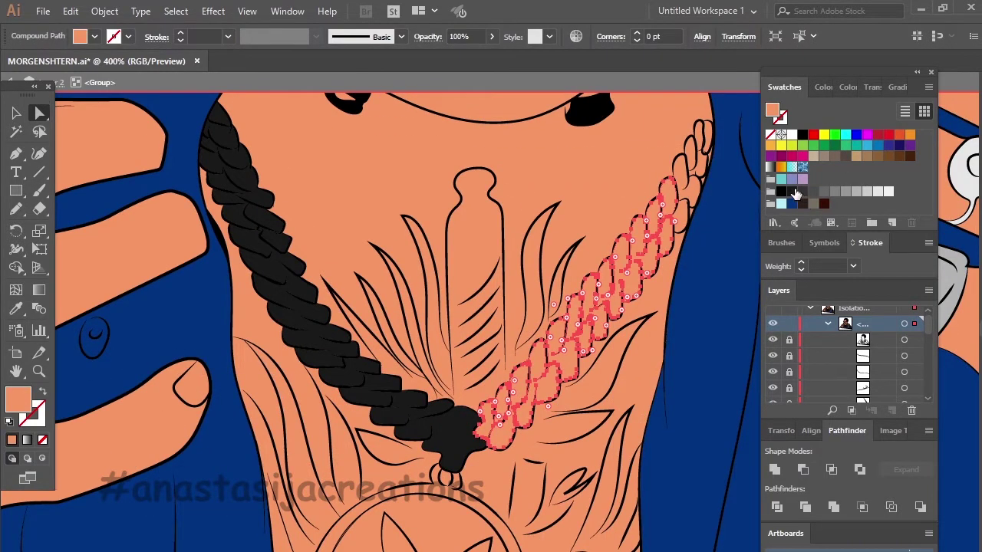
pyautogui.click(795, 193)
pyautogui.click(700, 146)
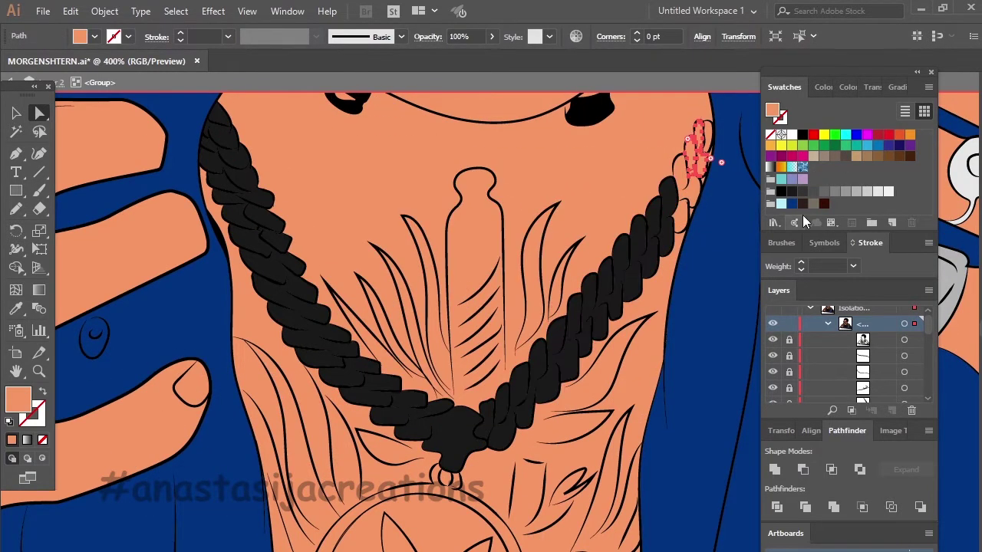
pyautogui.click(781, 192)
pyautogui.click(704, 131)
pyautogui.click(781, 192)
pyautogui.scroll(-3, 450, 412)
# Give the medallion a white rim, light blue inner face and black bunny
pyautogui.click(441, 361)
pyautogui.scroll(-1, 449, 345)
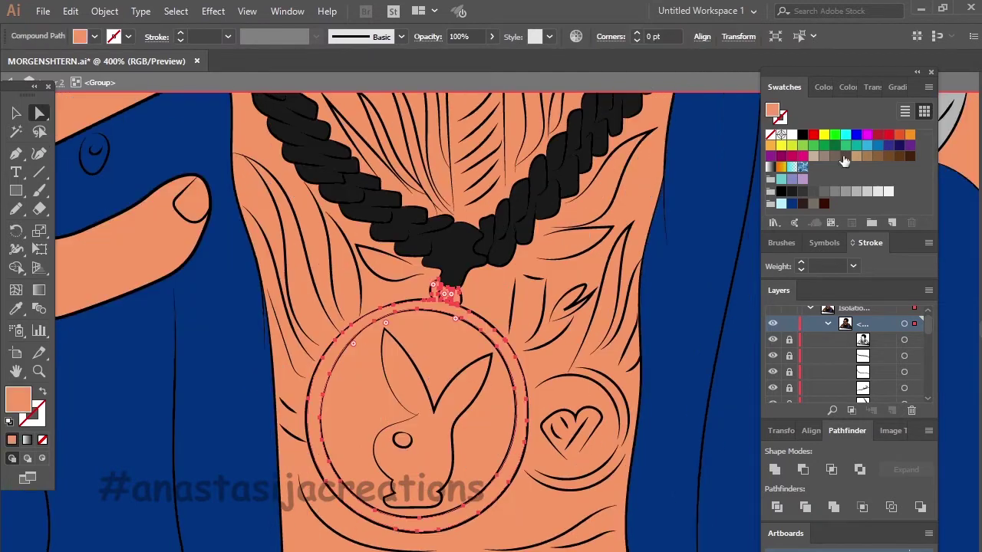
pyautogui.click(781, 192)
pyautogui.click(889, 191)
pyautogui.click(441, 330)
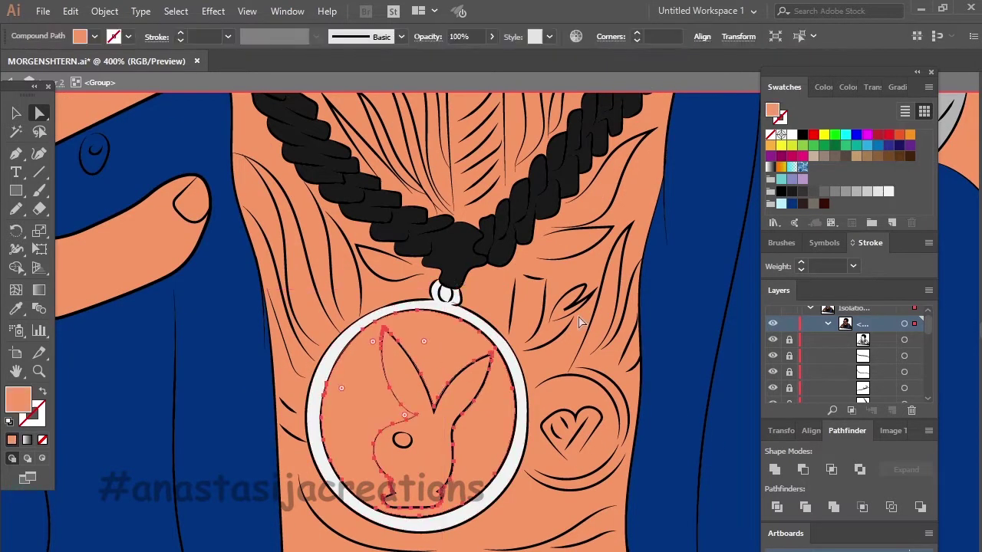
pyautogui.click(781, 203)
pyautogui.click(781, 192)
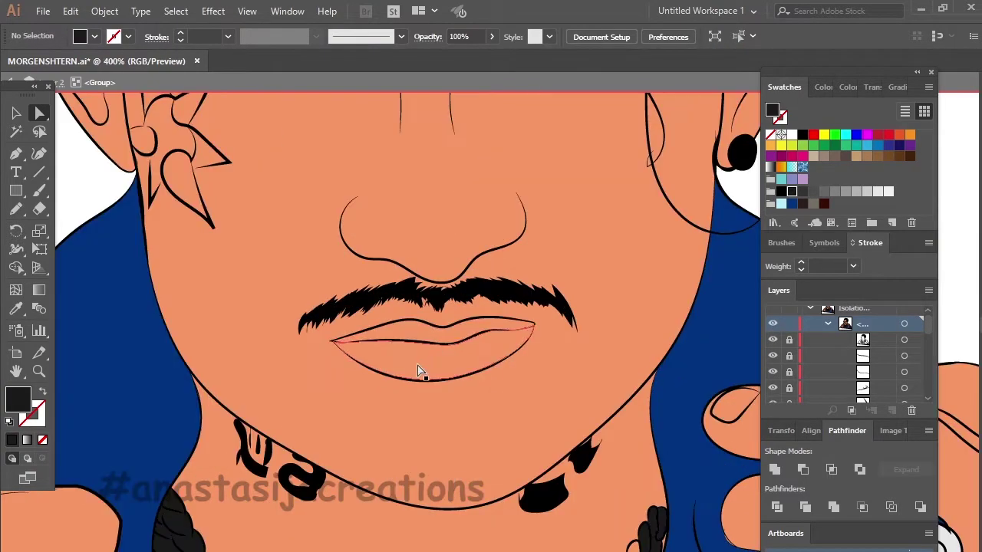
# Fill the lips with pink #F48267 via the Color Picker
pyautogui.click(416, 336)
pyautogui.doubleClick(16, 399)
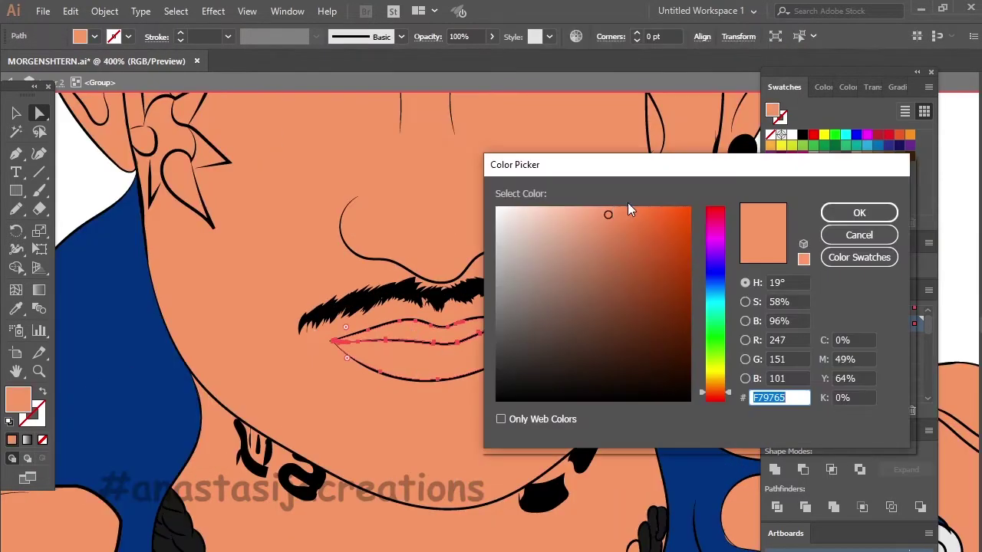
pyautogui.click(860, 213)
pyautogui.hotkey('ctrl', '-')
pyautogui.hotkey('ctrl', '-')
# Exit isolation mode and inspect Layer 2's contents in the Layers panel
pyautogui.rightClick(672, 219)
pyautogui.click(702, 265)
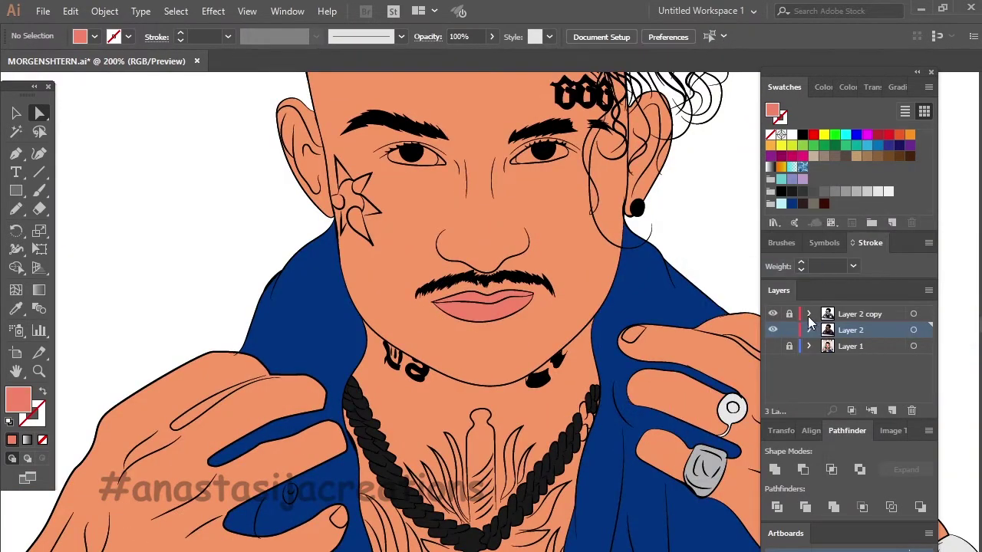
pyautogui.click(808, 315)
pyautogui.click(808, 315)
pyautogui.click(809, 330)
pyautogui.scroll(-2, 808, 379)
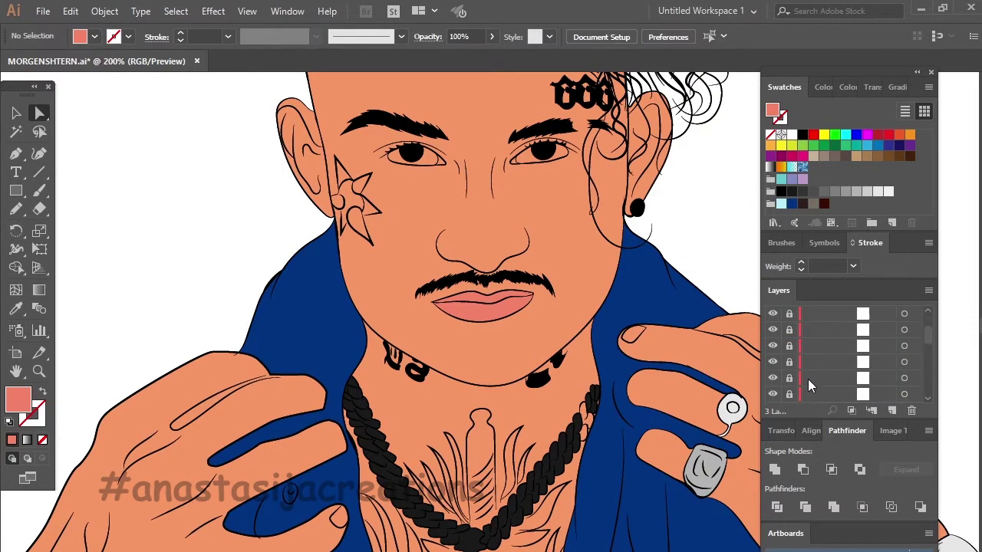
pyautogui.scroll(3, 815, 351)
pyautogui.click(808, 330)
pyautogui.scroll(-3, 730, 291)
pyautogui.scroll(2, 611, 335)
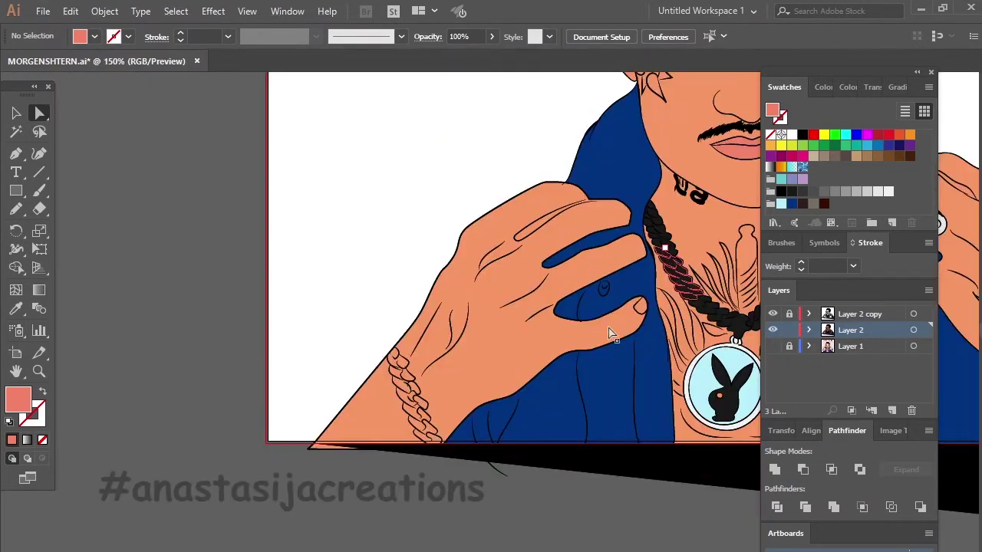
pyautogui.scroll(-1, 611, 335)
pyautogui.scroll(-1, 383, 307)
pyautogui.scroll(1, 188, 175)
# Reveal all hidden artwork with Object > Show All
pyautogui.click(104, 11)
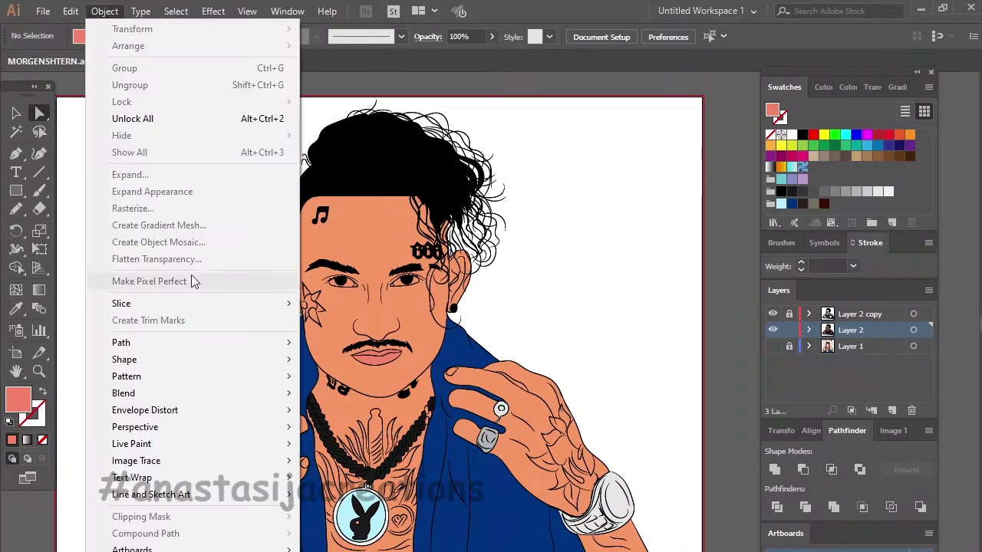
pyautogui.click(129, 152)
pyautogui.rightClick(564, 298)
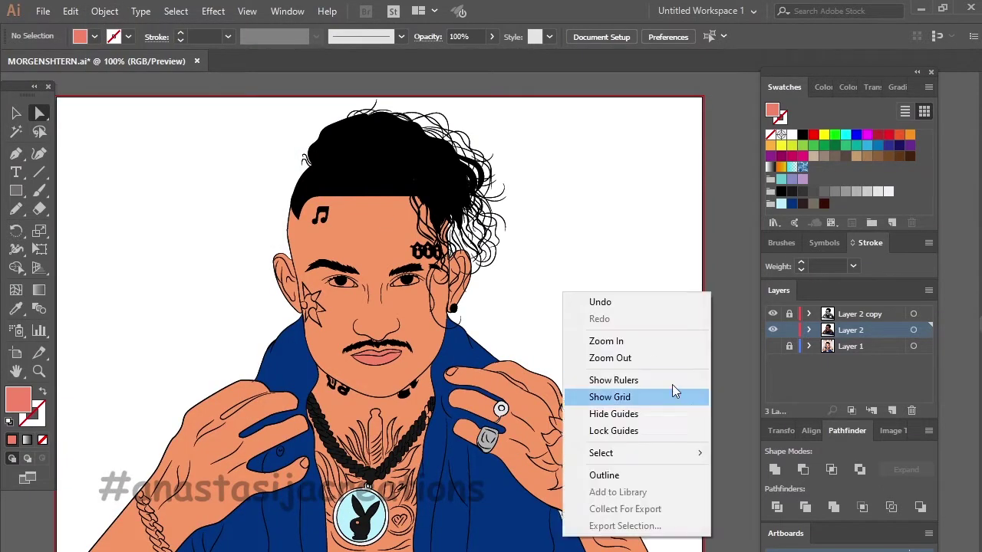
pyautogui.click(882, 370)
# Draw white-filled eye whites for both eyes with the Pencil tool
pyautogui.press('n')
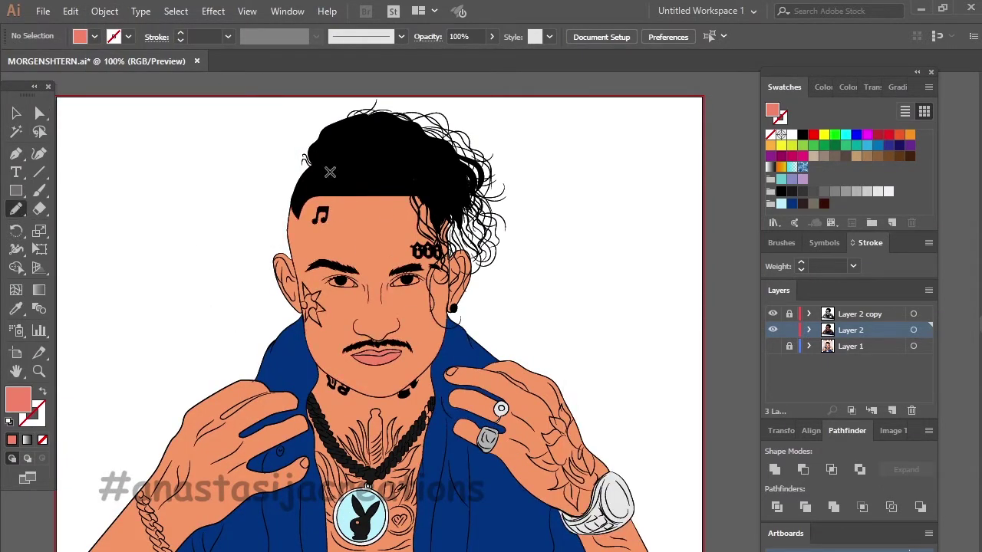
pyautogui.click(792, 135)
pyautogui.scroll(4, 383, 255)
pyautogui.scroll(3, 467, 376)
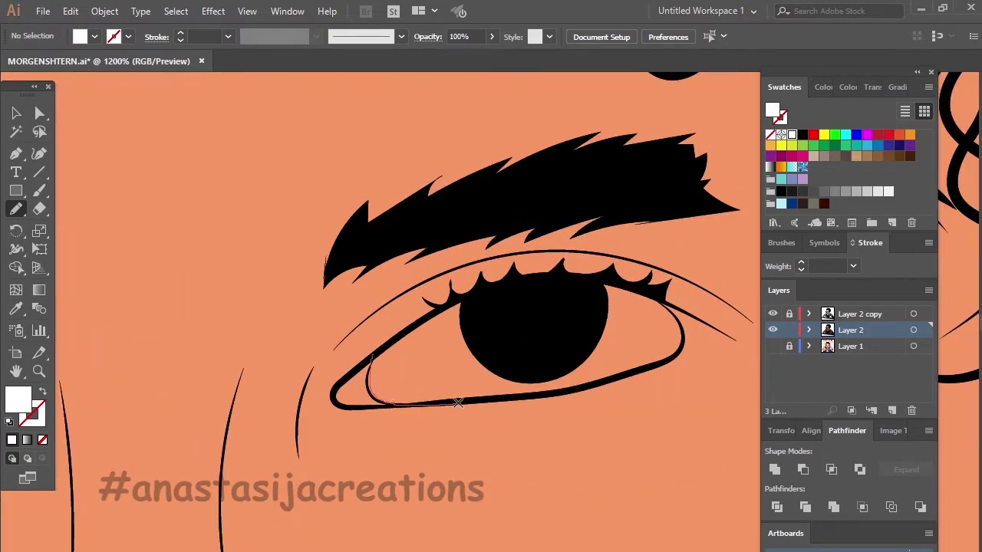
pyautogui.moveTo(507, 285); pyautogui.dragTo(373, 368)
pyautogui.scroll(-3, 373, 369)
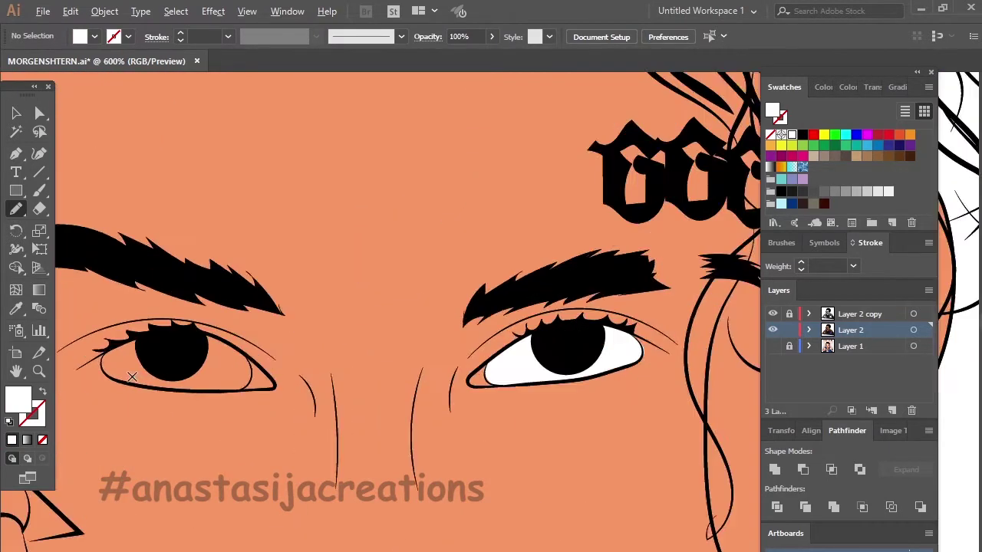
pyautogui.scroll(4, 69, 324)
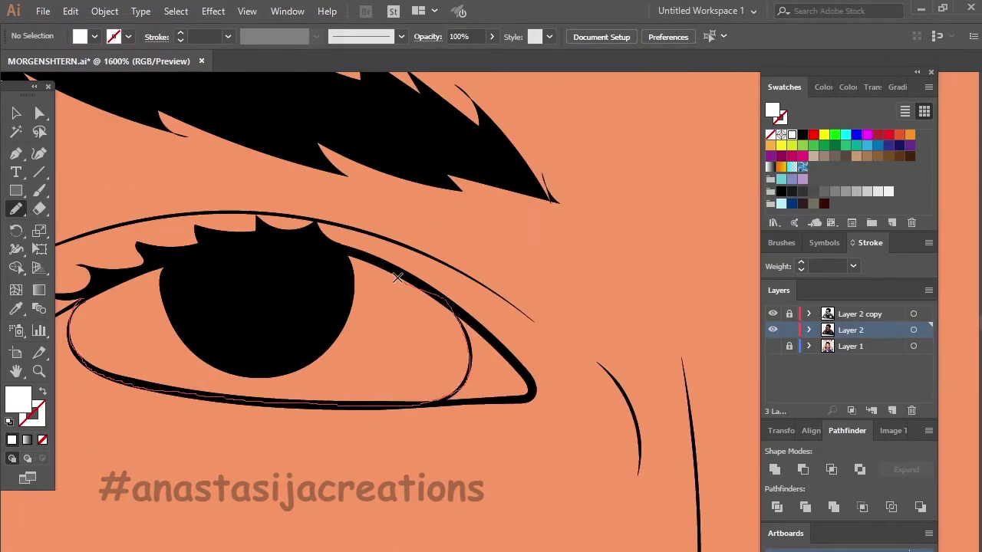
pyautogui.moveTo(79, 305); pyautogui.dragTo(77, 303)
pyautogui.hotkey('ctrl', '-')
# Set the fill to pink #FC9292 and view the eye's inner corner
pyautogui.doubleClick(18, 399)
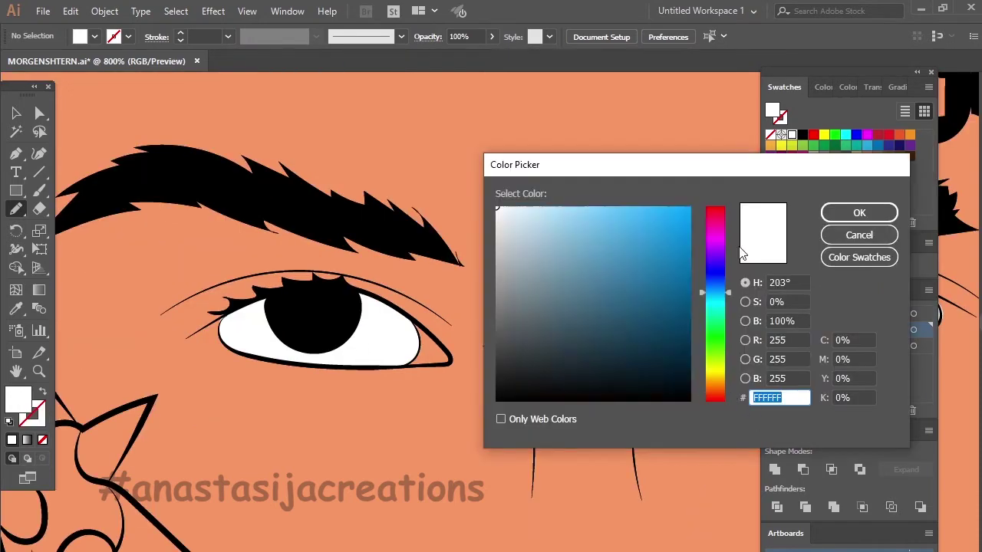
pyautogui.click(572, 206)
pyautogui.click(581, 208)
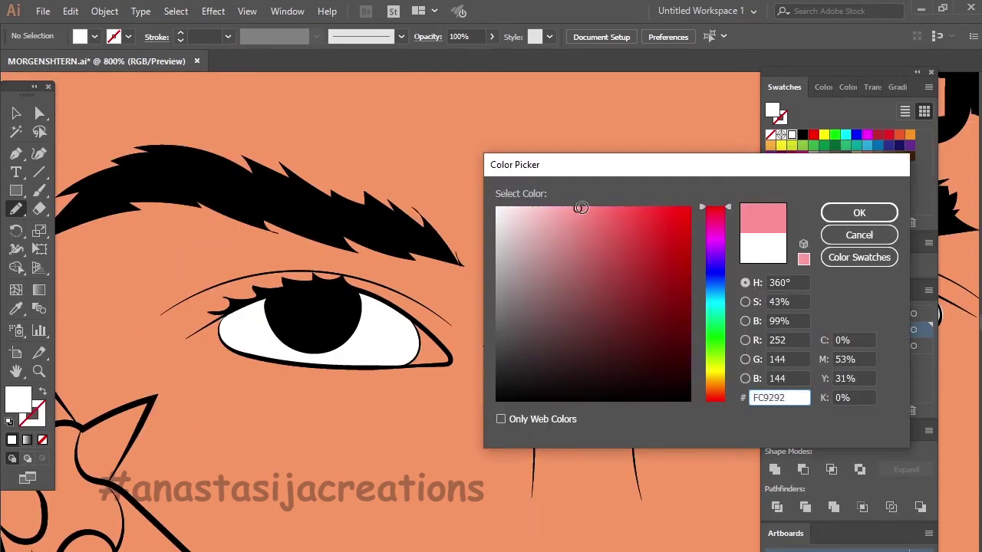
pyautogui.press('Return')
pyautogui.scroll(2, 443, 354)
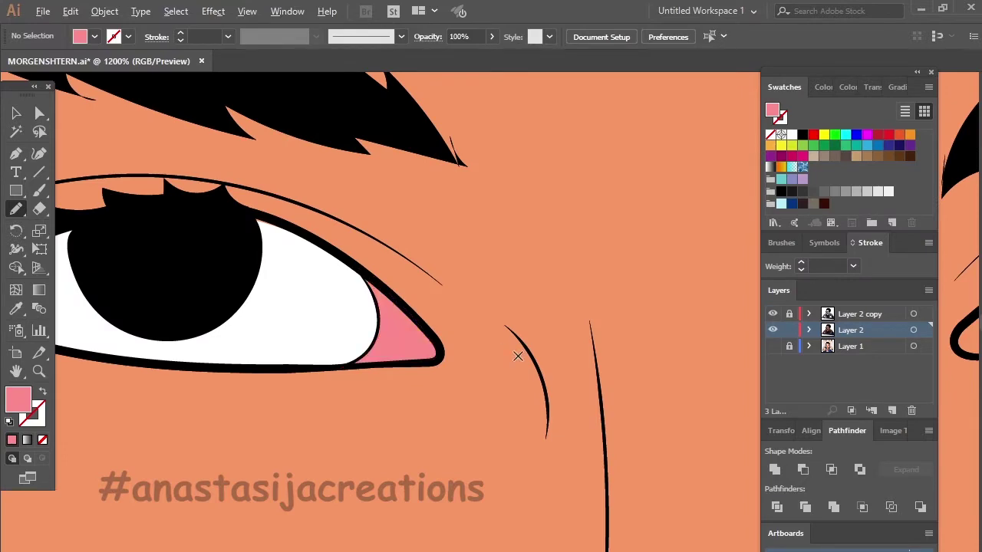
pyautogui.scroll(-3, 518, 356)
pyautogui.hscroll(3, 683, 292)
pyautogui.scroll(5, 514, 259)
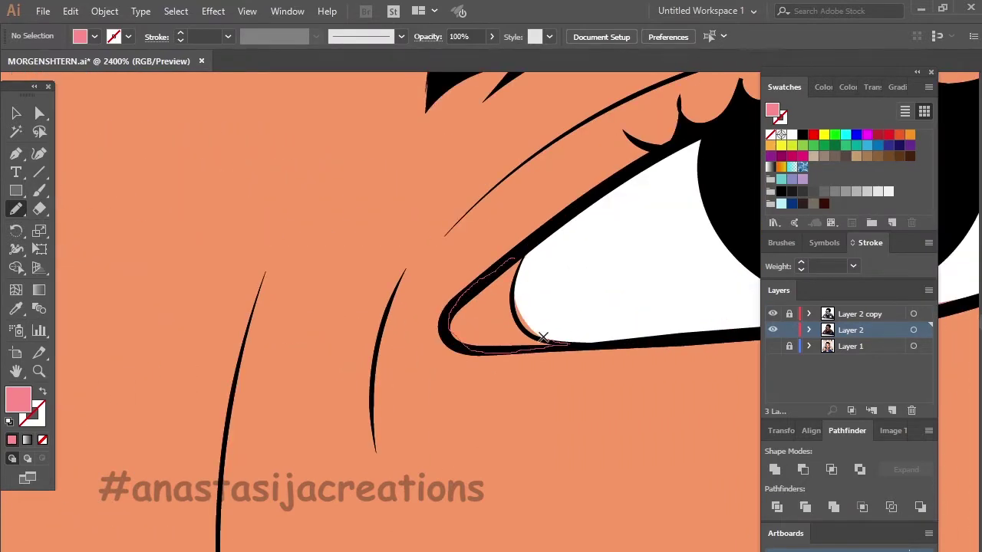
pyautogui.hotkey('ctrl', '0')
pyautogui.scroll(2, 491, 314)
# Draw a light pink thumbnail on the thumb with the Pencil tool
pyautogui.click(792, 135)
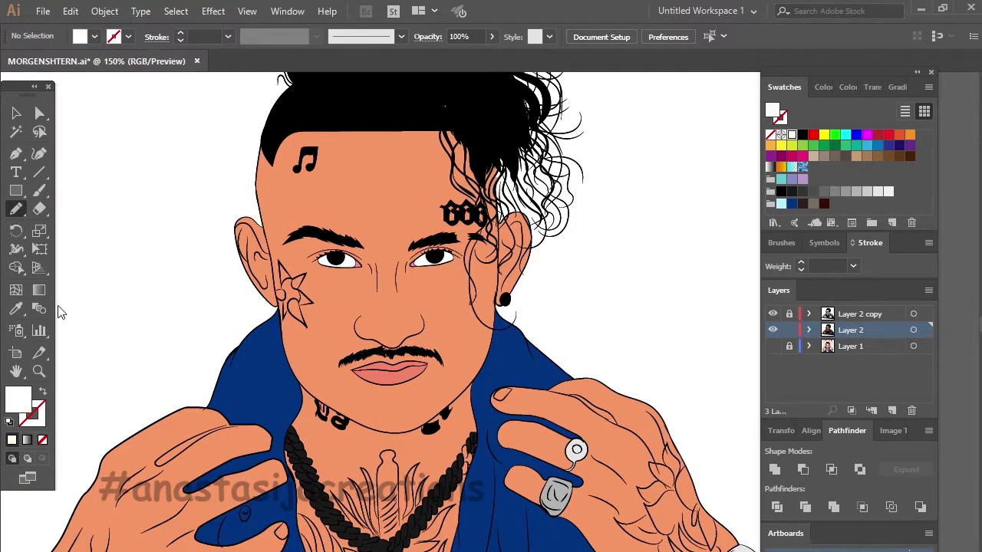
pyautogui.doubleClick(18, 399)
pyautogui.click(504, 209)
pyautogui.press('Return')
pyautogui.scroll(4, 491, 426)
pyautogui.moveTo(476, 350); pyautogui.dragTo(489, 429)
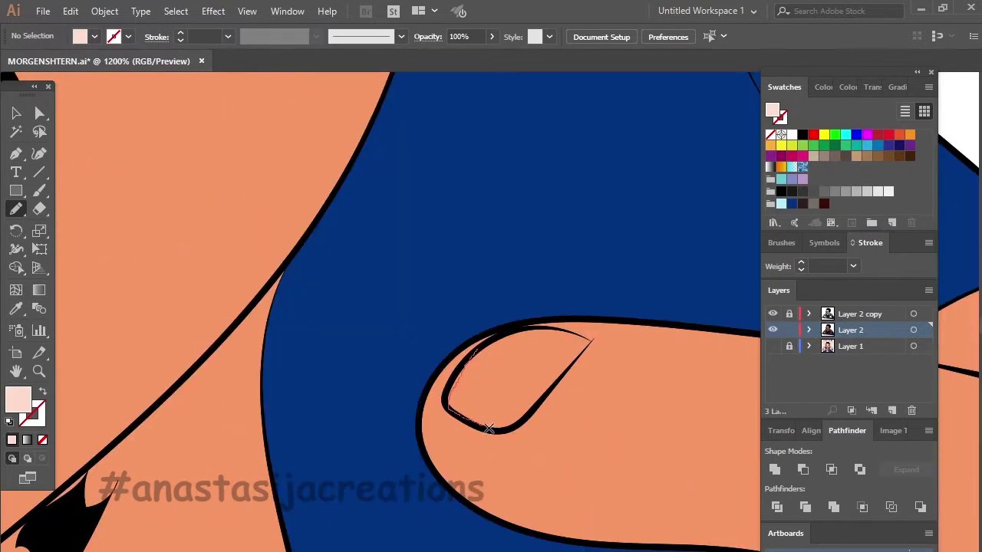
pyautogui.moveTo(492, 334); pyautogui.dragTo(456, 370)
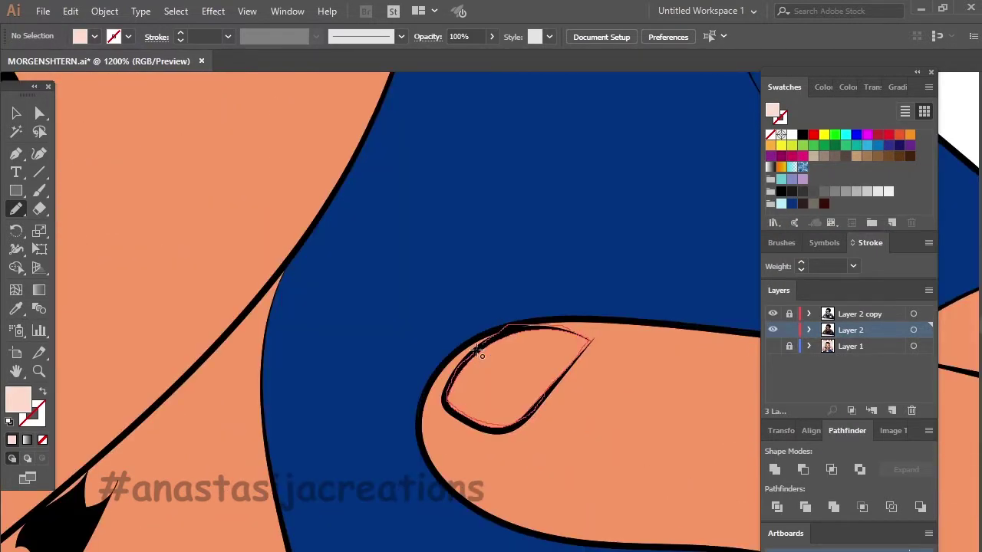
pyautogui.scroll(-5, 477, 350)
# Fill gaps between the neck chain links with black pencil shapes
pyautogui.click(792, 191)
pyautogui.scroll(3, 438, 365)
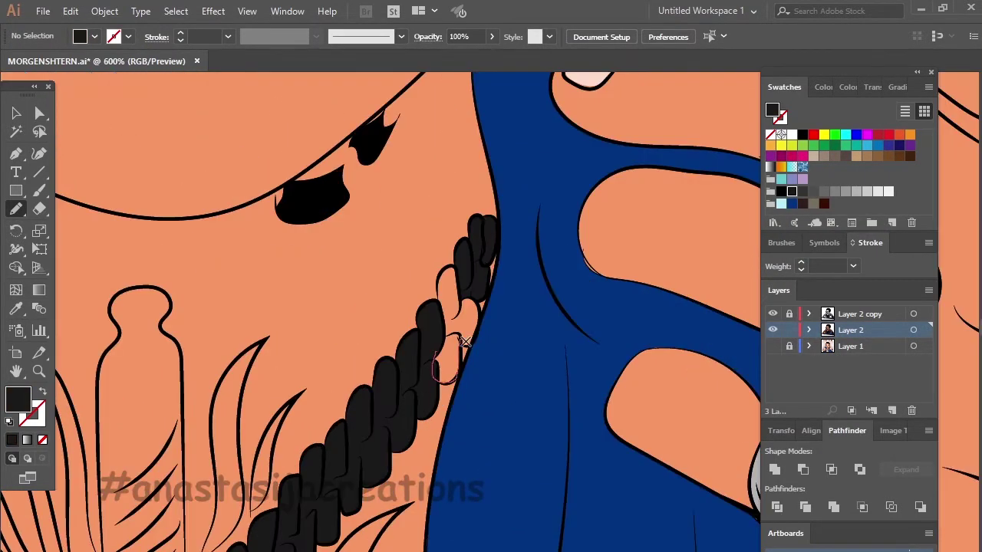
pyautogui.moveTo(445, 268); pyautogui.dragTo(447, 270)
pyautogui.scroll(2, 430, 346)
pyautogui.moveTo(410, 349); pyautogui.dragTo(435, 393)
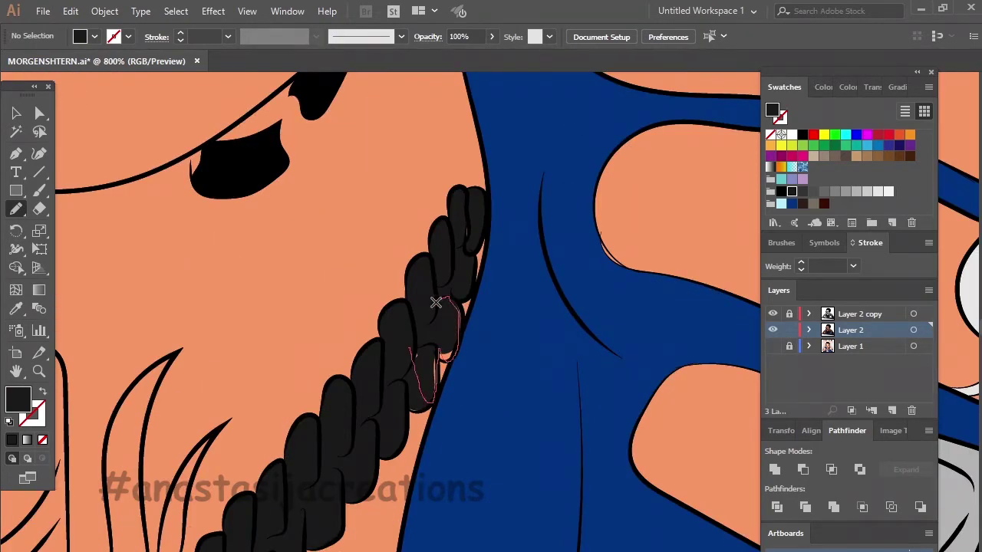
pyautogui.moveTo(428, 352); pyautogui.dragTo(428, 352)
pyautogui.scroll(-7, 428, 351)
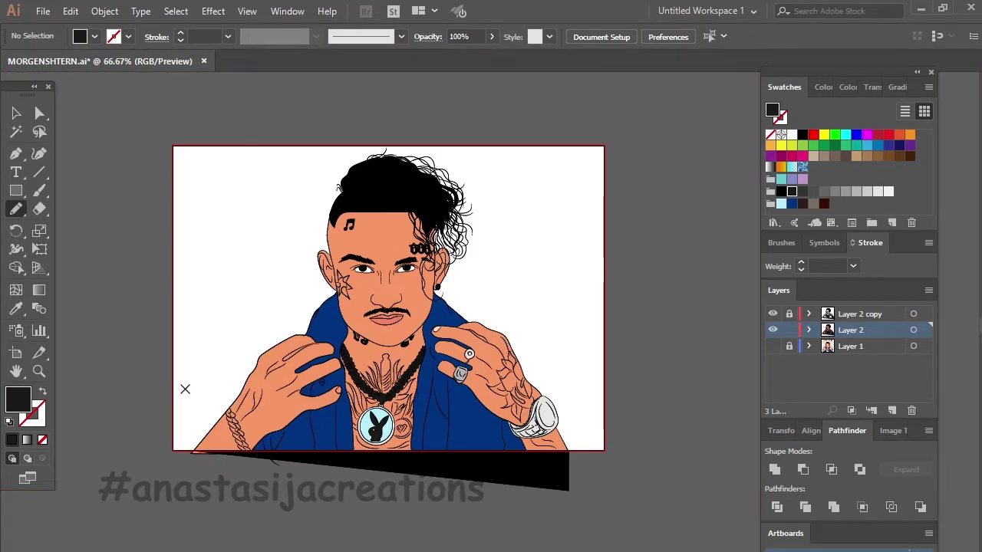
pyautogui.scroll(2, 185, 389)
pyautogui.scroll(2, 147, 437)
pyautogui.scroll(1, 197, 465)
pyautogui.scroll(1, 293, 460)
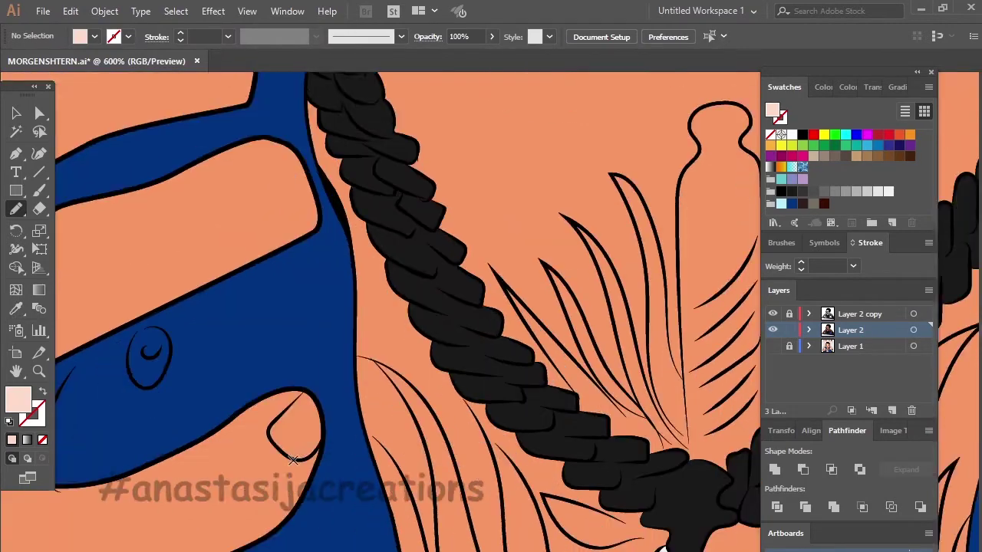
pyautogui.scroll(-2, 293, 460)
# Draw a pink nail on the other thumb
pyautogui.moveTo(303, 336); pyautogui.dragTo(284, 358)
pyautogui.moveTo(322, 391); pyautogui.dragTo(307, 338)
pyautogui.scroll(-2, 307, 337)
pyautogui.scroll(-4, 307, 338)
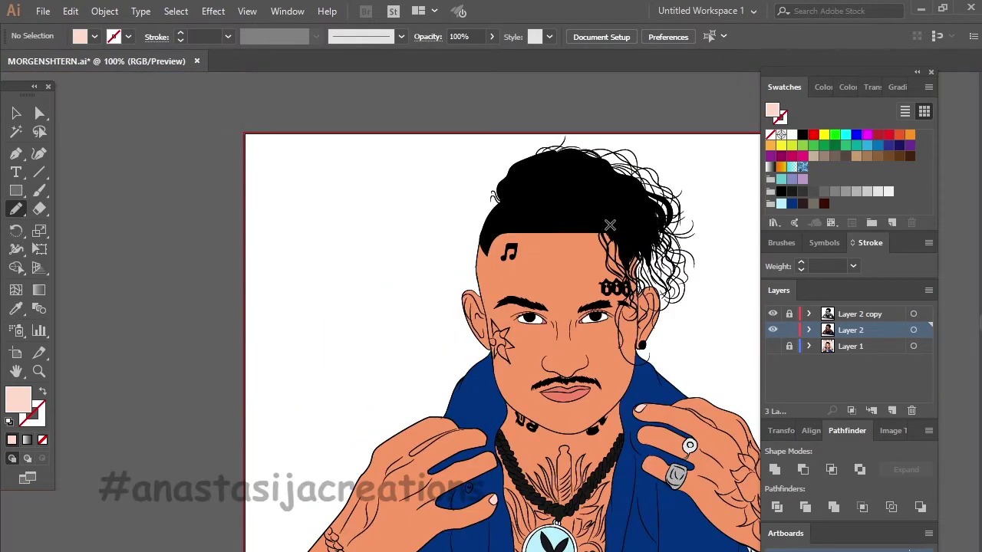
pyautogui.scroll(3, 338, 399)
# Fill the gap between the fingers with a dark blue shape and adjust it
pyautogui.moveTo(336, 392); pyautogui.dragTo(340, 400)
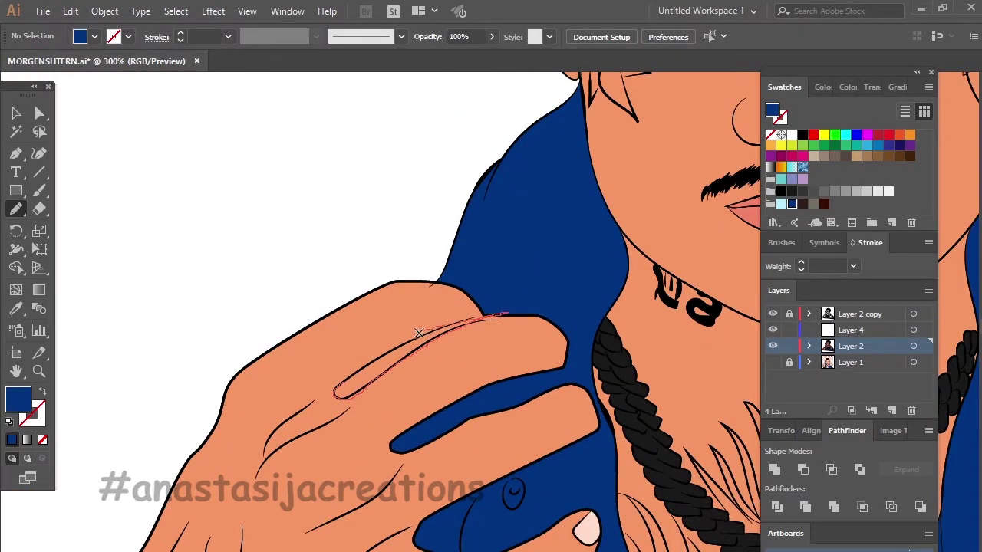
pyautogui.moveTo(419, 333); pyautogui.dragTo(337, 393)
pyautogui.scroll(1, 543, 300)
pyautogui.scroll(1, 471, 274)
pyautogui.press('v')
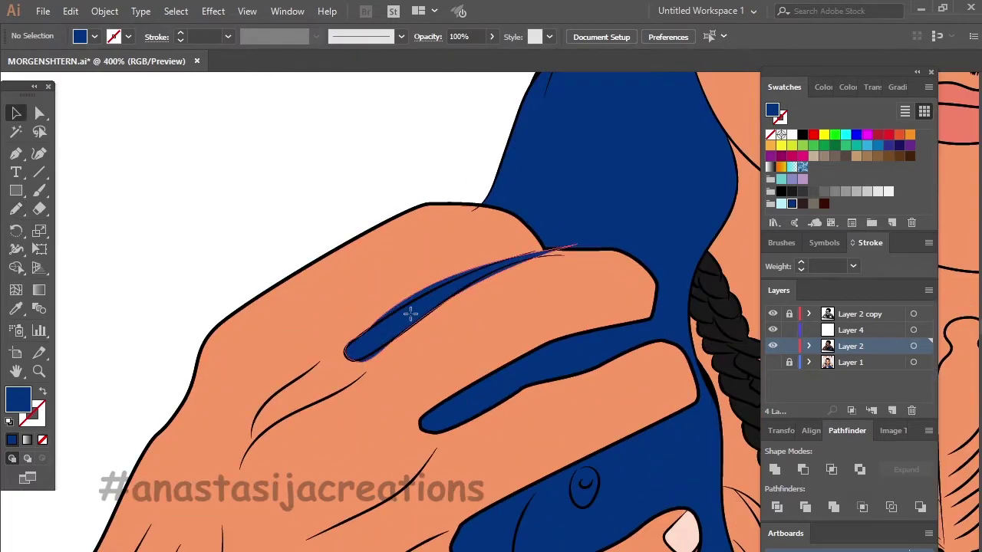
pyautogui.click(410, 313)
pyautogui.press('n')
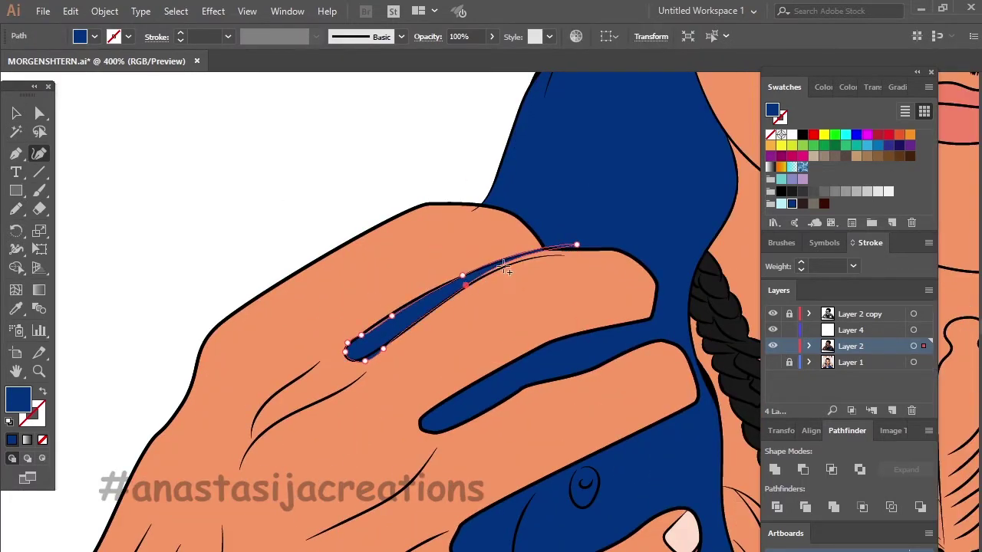
pyautogui.scroll(2, 356, 338)
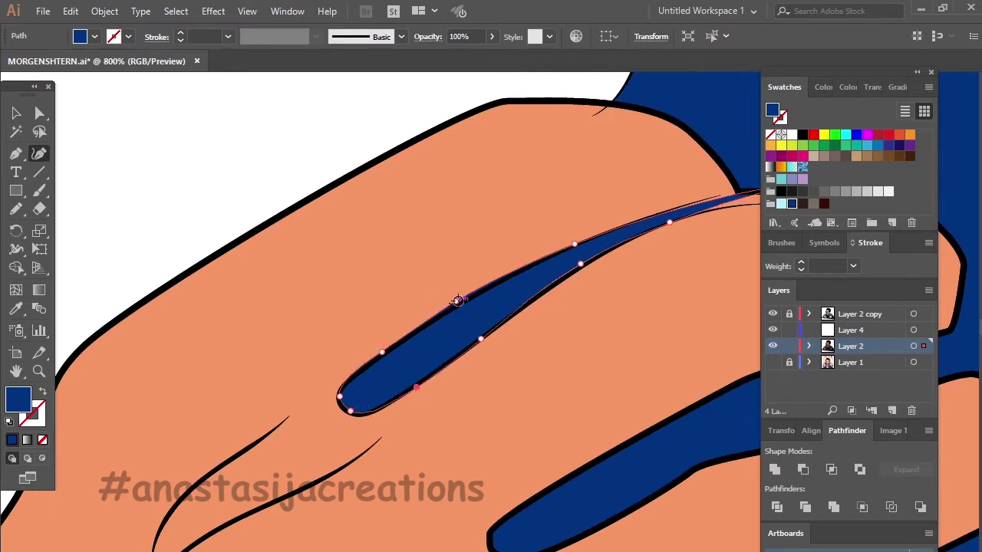
pyautogui.scroll(-7, 664, 257)
pyautogui.hscroll(3, 699, 420)
pyautogui.scroll(1, 700, 421)
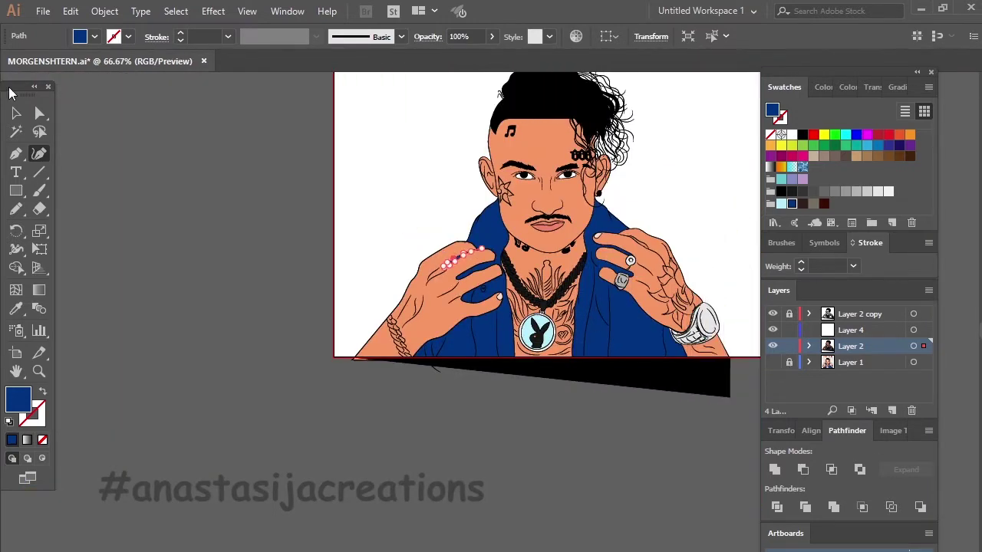
# Trace the wrist rope chain links as solid black pencil shapes
pyautogui.hotkey('ctrl', 'shift', 'a')
pyautogui.press('v')
pyautogui.click(791, 191)
pyautogui.press('n')
pyautogui.scroll(1, 466, 399)
pyautogui.scroll(3, 368, 292)
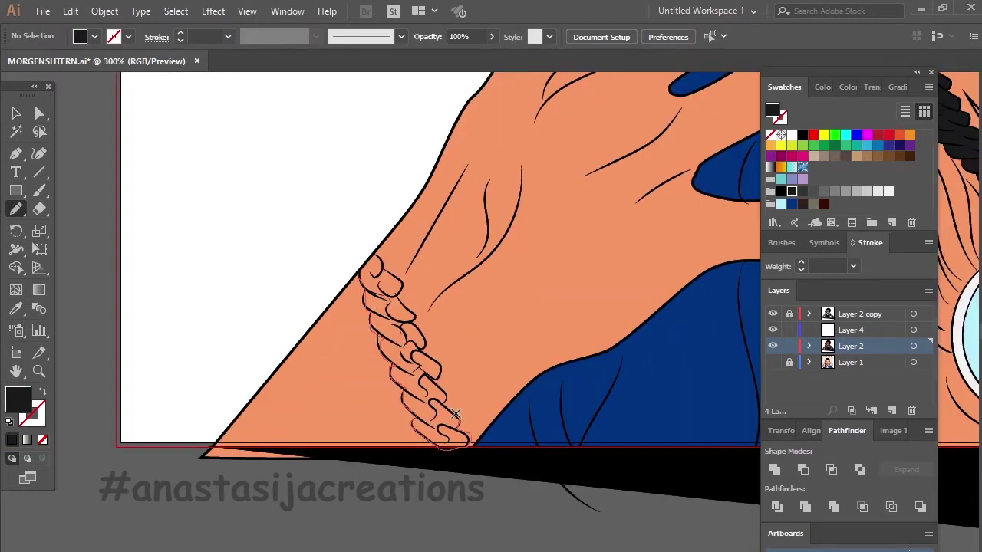
pyautogui.moveTo(362, 284); pyautogui.dragTo(364, 281)
pyautogui.scroll(2, 364, 282)
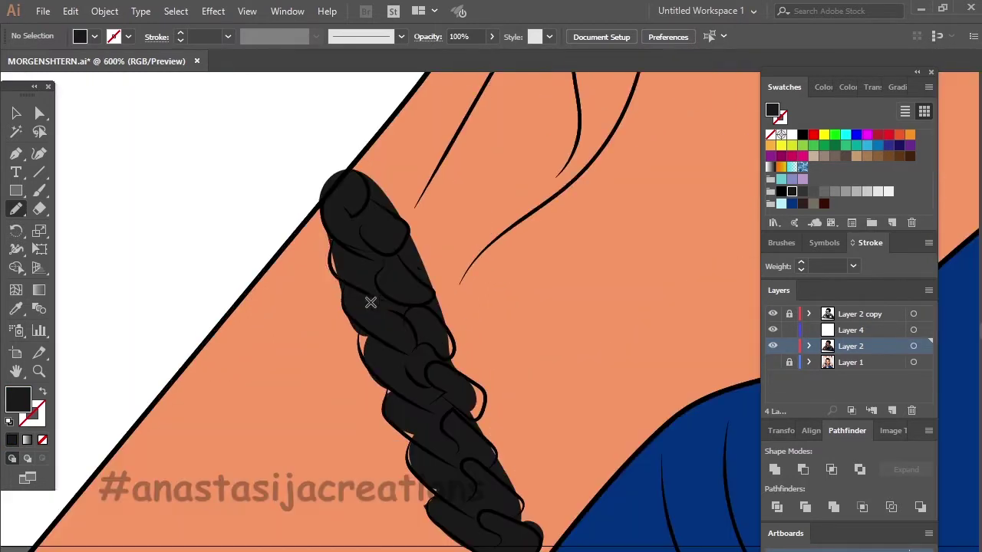
pyautogui.moveTo(422, 410); pyautogui.dragTo(424, 414)
pyautogui.moveTo(406, 432); pyautogui.dragTo(424, 487)
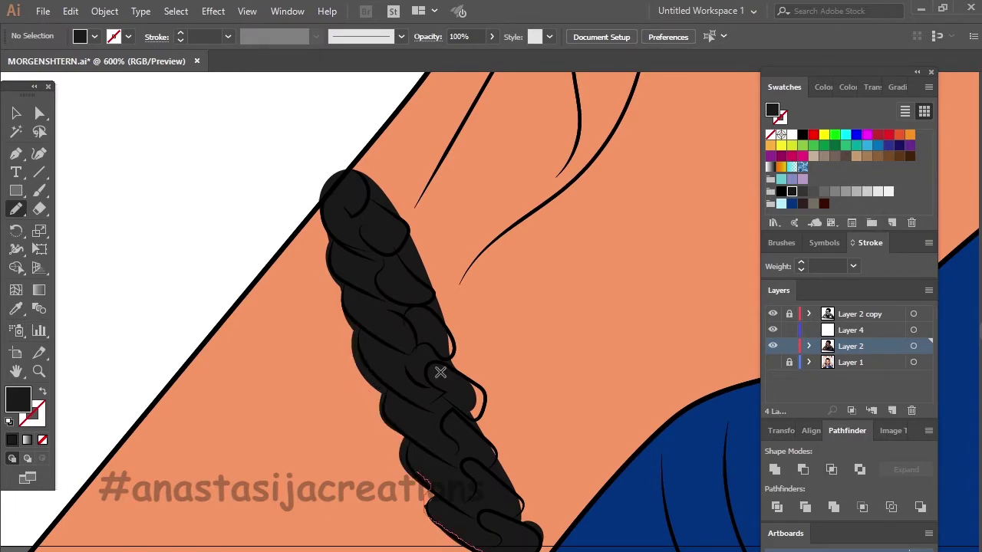
pyautogui.moveTo(458, 371); pyautogui.dragTo(463, 414)
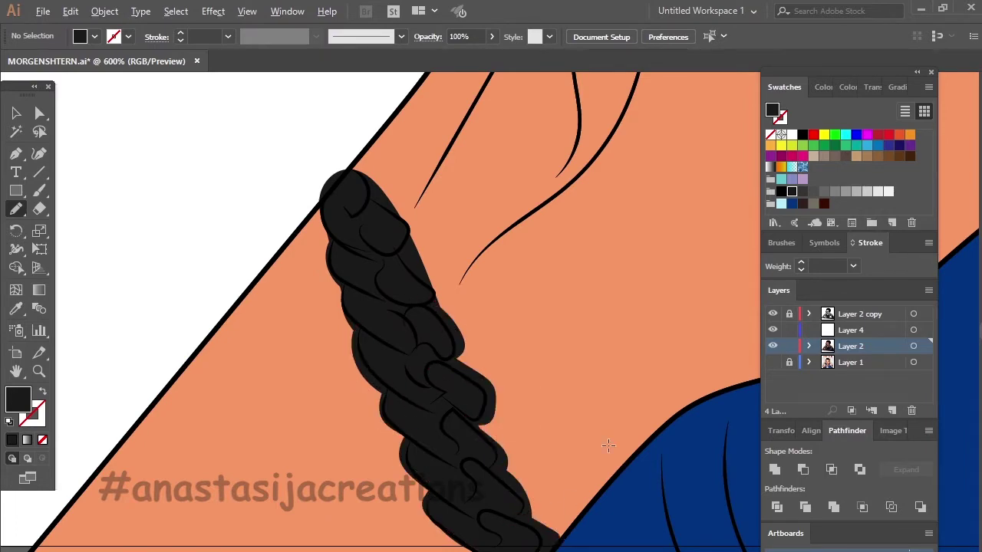
pyautogui.scroll(-4, 609, 445)
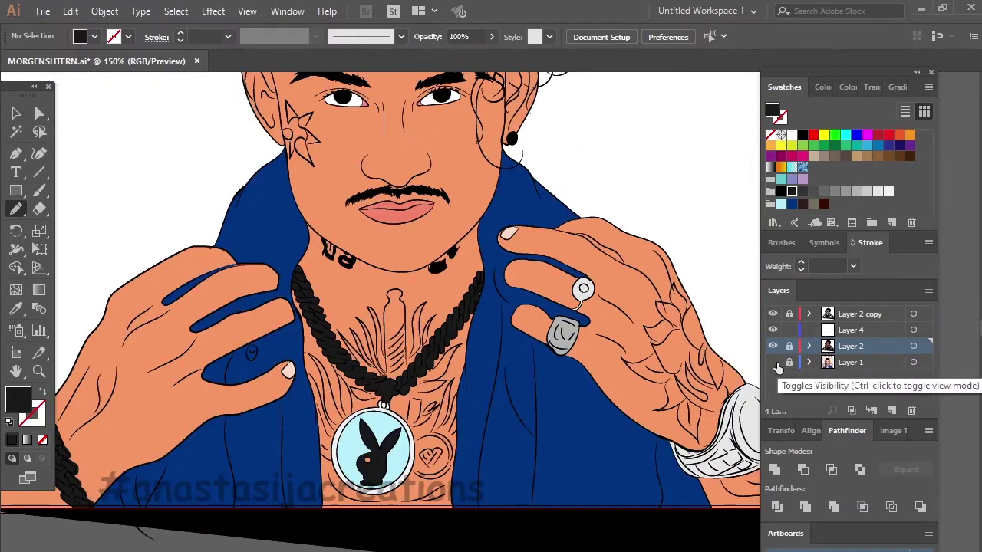
# Eyedrop the darker orange swatch, target Layer 4 and hide the reference photo layer
pyautogui.click(772, 362)
pyautogui.hotkey('ctrl', '1')
pyautogui.scroll(5, 453, 307)
pyautogui.press('i')
pyautogui.click(453, 155)
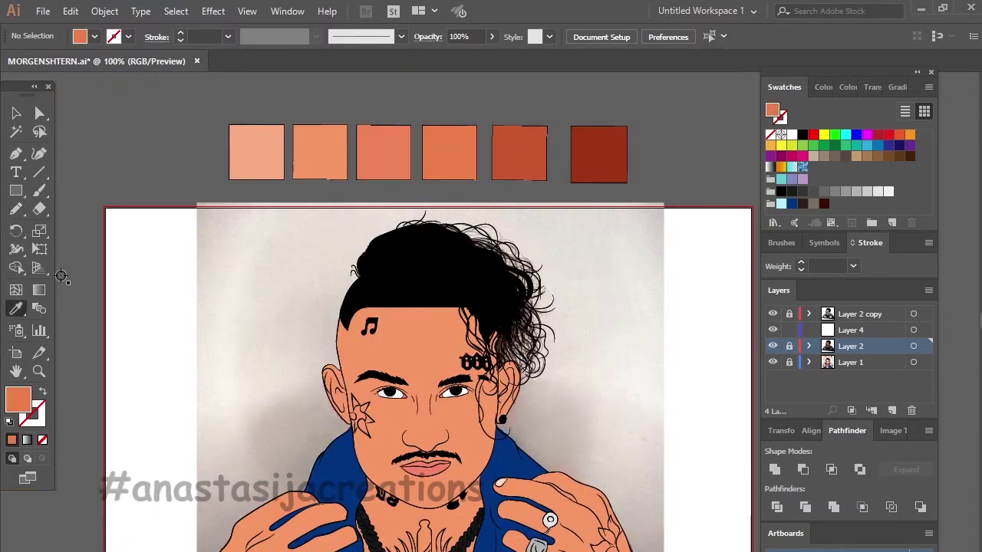
pyautogui.click(850, 330)
pyautogui.click(773, 362)
# Draw darker orange Pencil shading along the forehead hairline, temple and cheek
pyautogui.press('n')
pyautogui.scroll(2, 464, 333)
pyautogui.scroll(2, 235, 372)
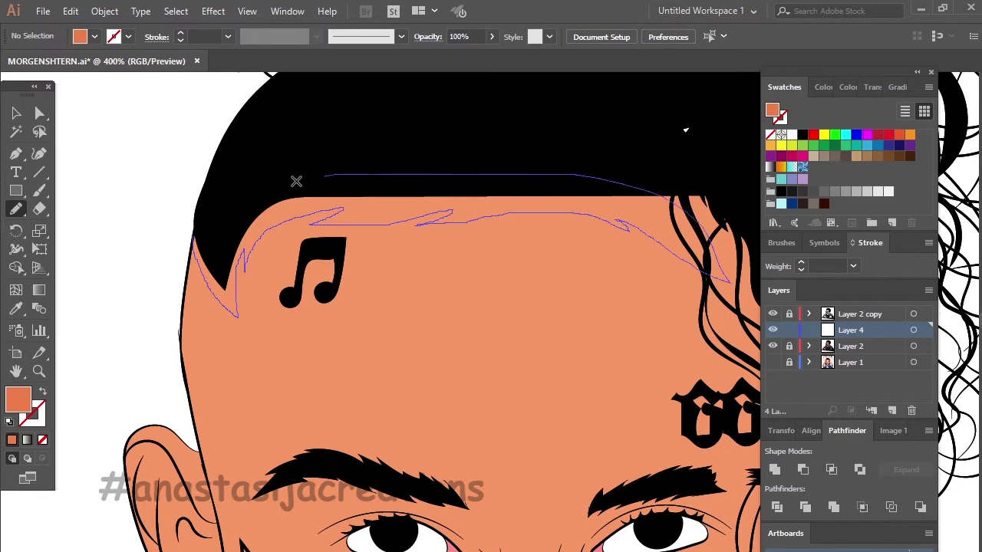
pyautogui.moveTo(296, 181); pyautogui.dragTo(323, 176)
pyautogui.scroll(-1, 673, 208)
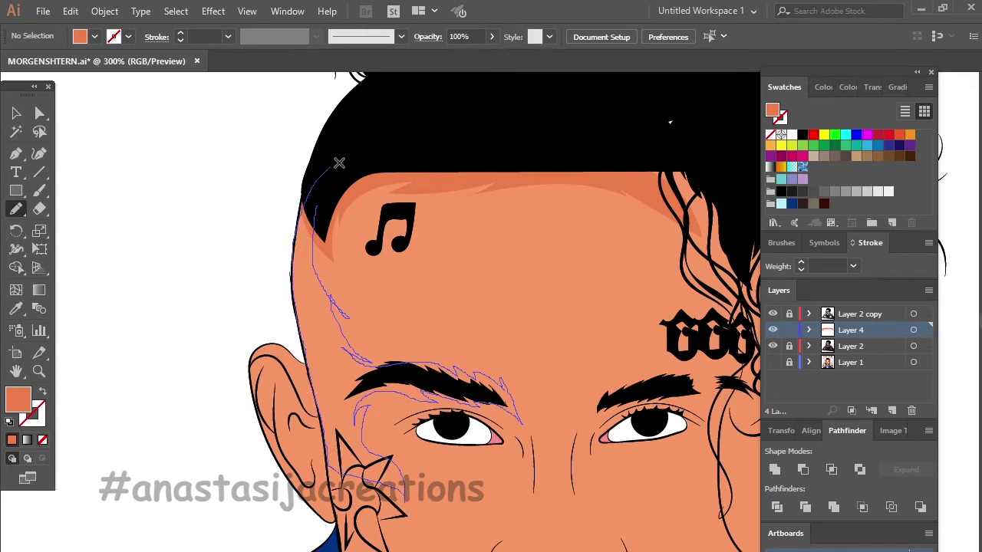
pyautogui.moveTo(339, 162); pyautogui.dragTo(339, 164)
pyautogui.scroll(2, 346, 230)
pyautogui.moveTo(343, 424); pyautogui.dragTo(342, 424)
pyautogui.scroll(-2, 371, 225)
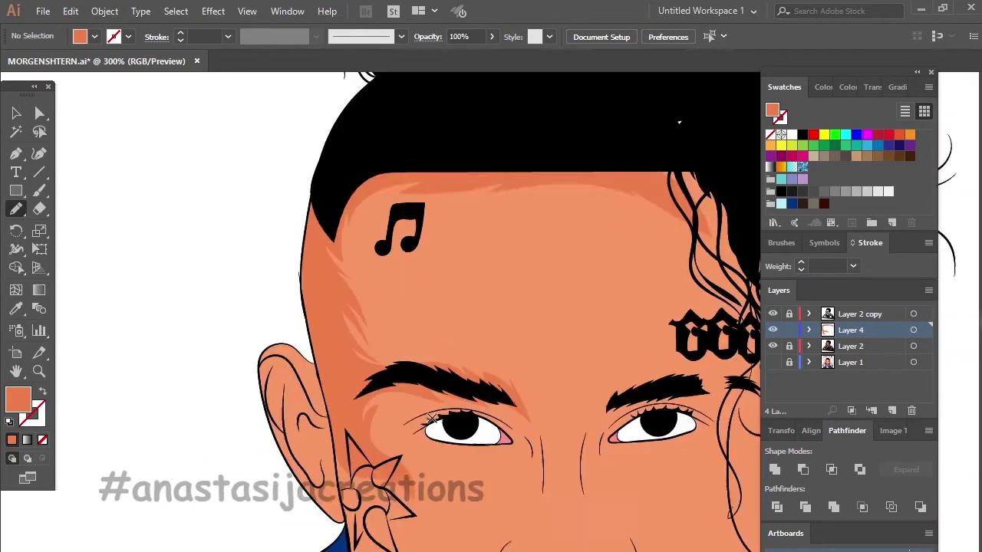
pyautogui.scroll(-3, 544, 201)
pyautogui.scroll(2, 544, 201)
# Shade the upper eyelid, brow corner, under the eye and the bridge of the nose
pyautogui.moveTo(227, 208); pyautogui.dragTo(360, 178)
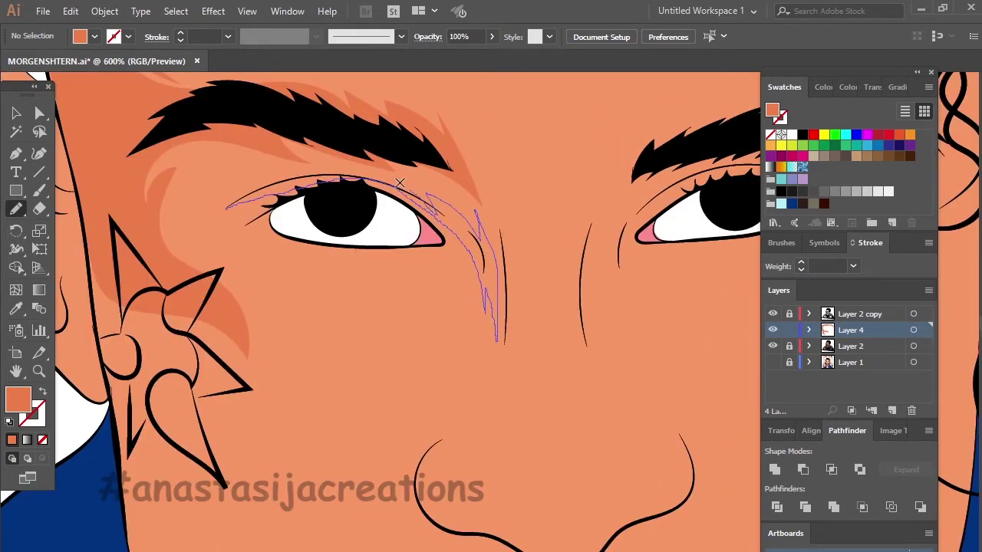
pyautogui.moveTo(276, 197); pyautogui.dragTo(276, 197)
pyautogui.moveTo(265, 207); pyautogui.dragTo(315, 251)
pyautogui.scroll(1, 600, 258)
pyautogui.moveTo(205, 211); pyautogui.dragTo(368, 231)
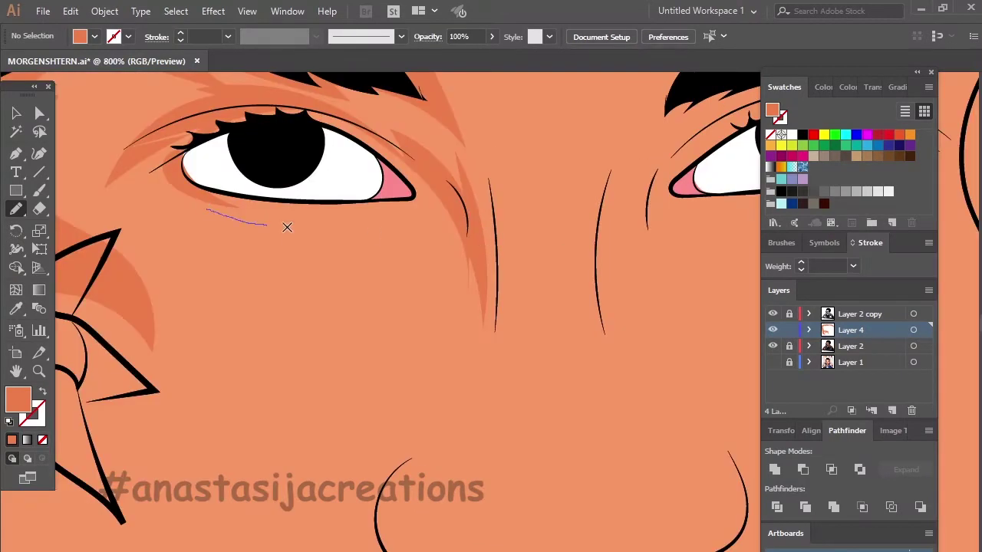
pyautogui.scroll(-1, 594, 251)
pyautogui.moveTo(616, 209); pyautogui.dragTo(615, 210)
pyautogui.scroll(-2, 610, 311)
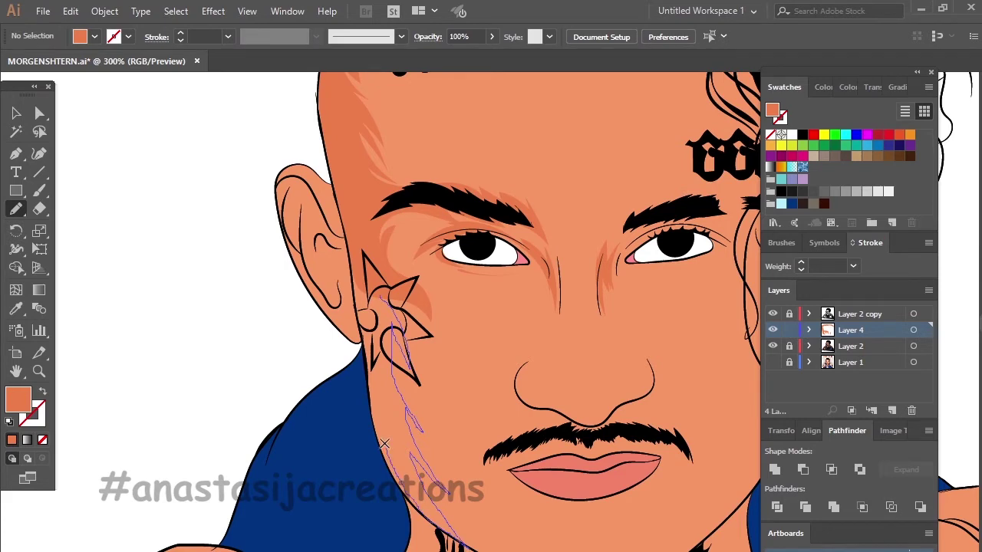
# Shade the cheek down toward the jaw and along the jaw toward the neck
pyautogui.hotkey('ctrl', '+')
pyautogui.moveTo(377, 169); pyautogui.dragTo(338, 330)
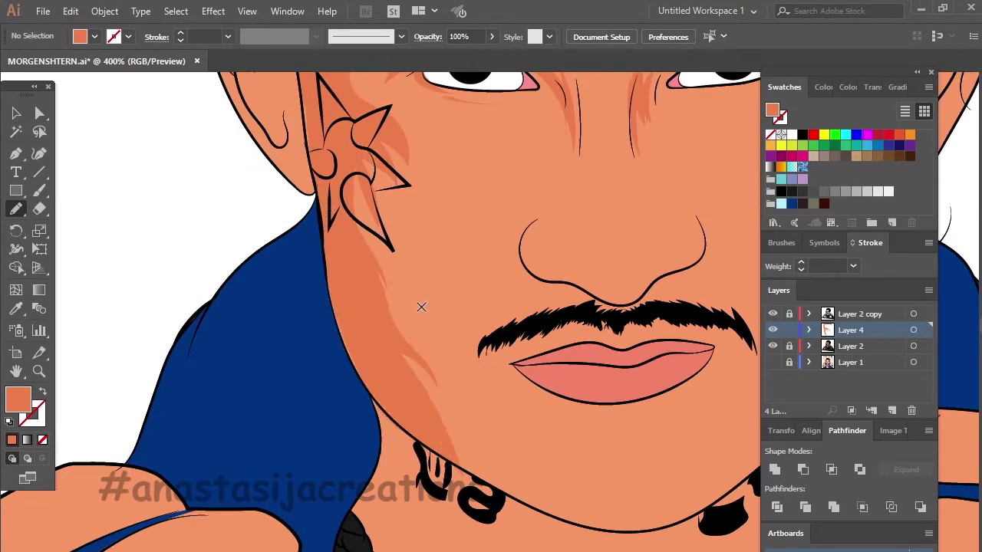
pyautogui.hotkey('ctrl', '-')
pyautogui.moveTo(423, 383); pyautogui.dragTo(566, 497)
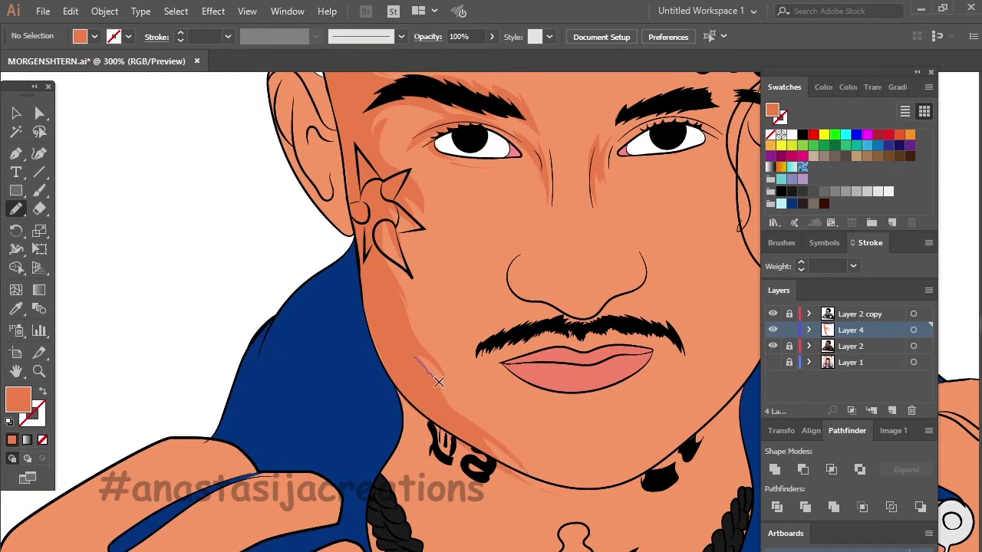
pyautogui.moveTo(439, 382); pyautogui.dragTo(472, 418)
pyautogui.scroll(-3, 472, 418)
pyautogui.scroll(4, 537, 322)
# Shade around the nose and nostrils, the mustache area and the temple hairline
pyautogui.moveTo(454, 292)
pyautogui.mouseDown()
pyautogui.moveTo(552, 380)
pyautogui.moveTo(627, 315)
pyautogui.mouseUp()
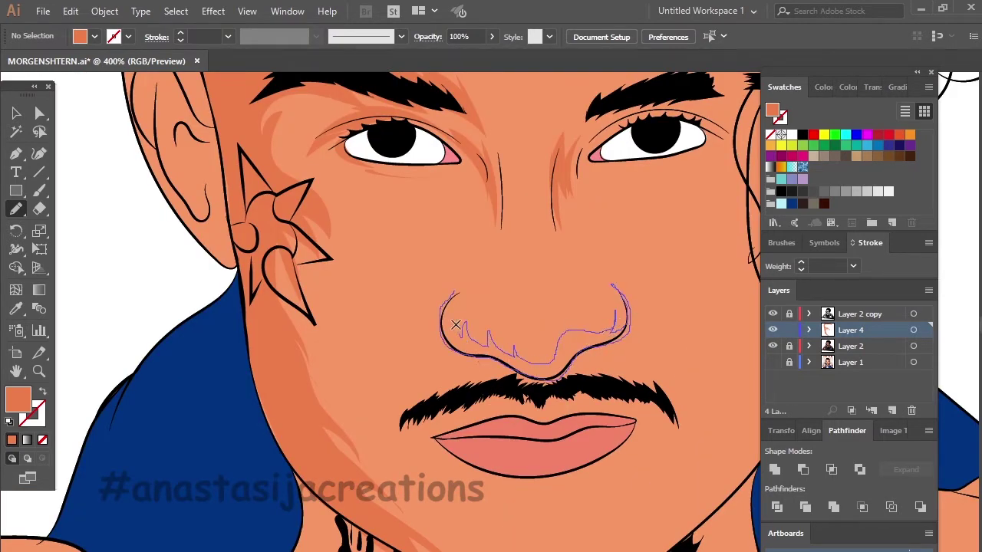
pyautogui.moveTo(456, 326); pyautogui.dragTo(489, 262)
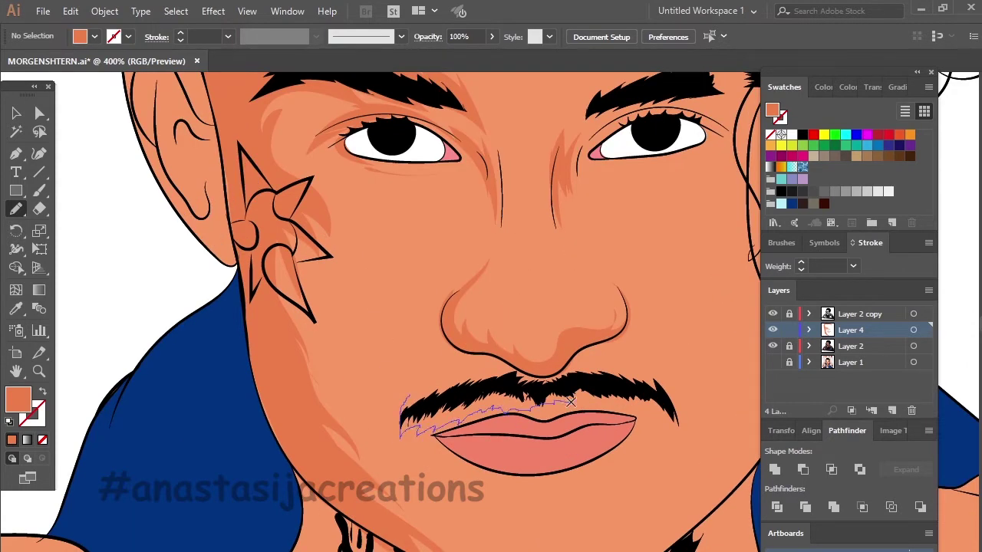
pyautogui.moveTo(571, 402)
pyautogui.mouseDown()
pyautogui.moveTo(682, 436)
pyautogui.moveTo(546, 369)
pyautogui.mouseUp()
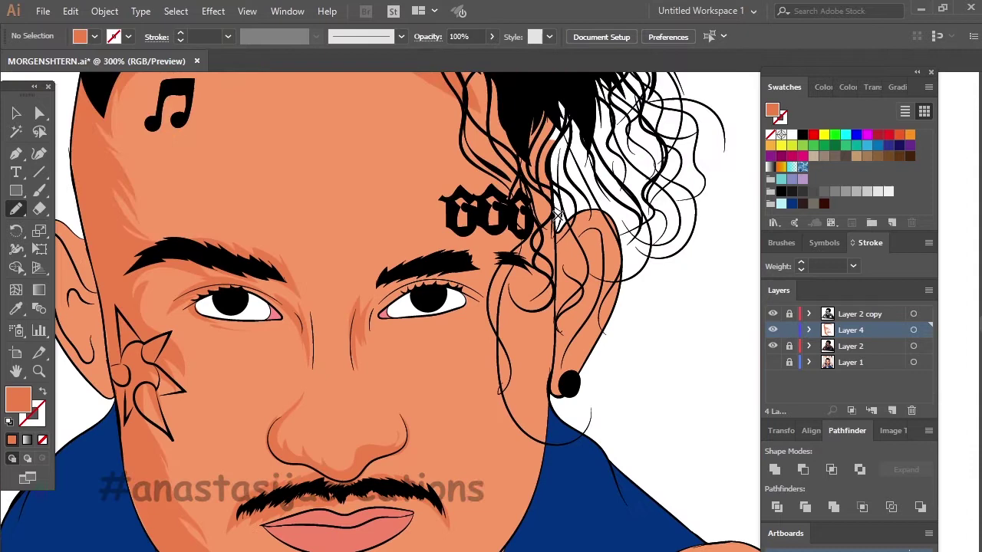
pyautogui.moveTo(441, 138)
pyautogui.mouseDown()
pyautogui.moveTo(493, 246)
pyautogui.moveTo(493, 292)
pyautogui.mouseUp()
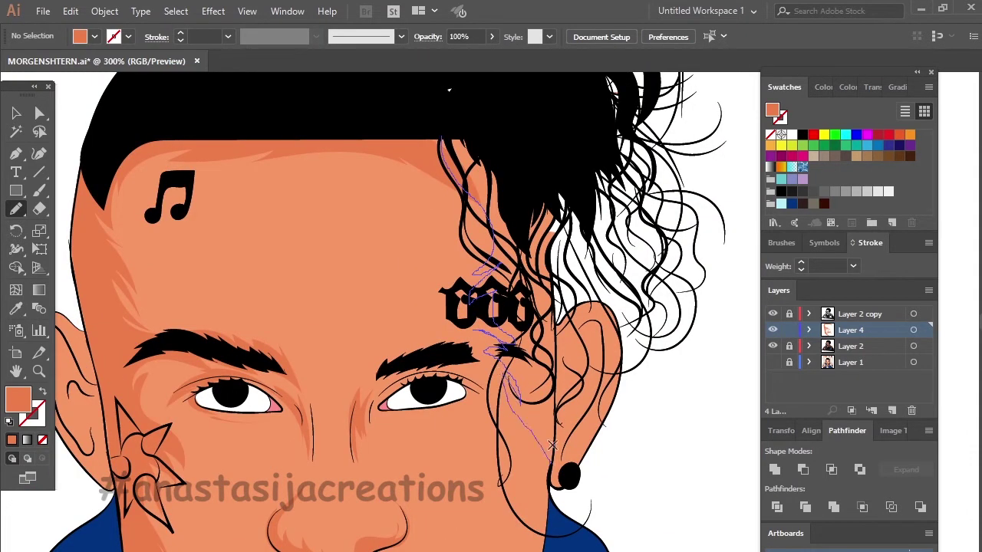
# Add darker orange shading by the hairline, inner ear and beneath the 666 tattoo
pyautogui.moveTo(507, 370); pyautogui.dragTo(520, 140)
pyautogui.scroll(-2, 563, 274)
pyautogui.moveTo(562, 273); pyautogui.dragTo(581, 399)
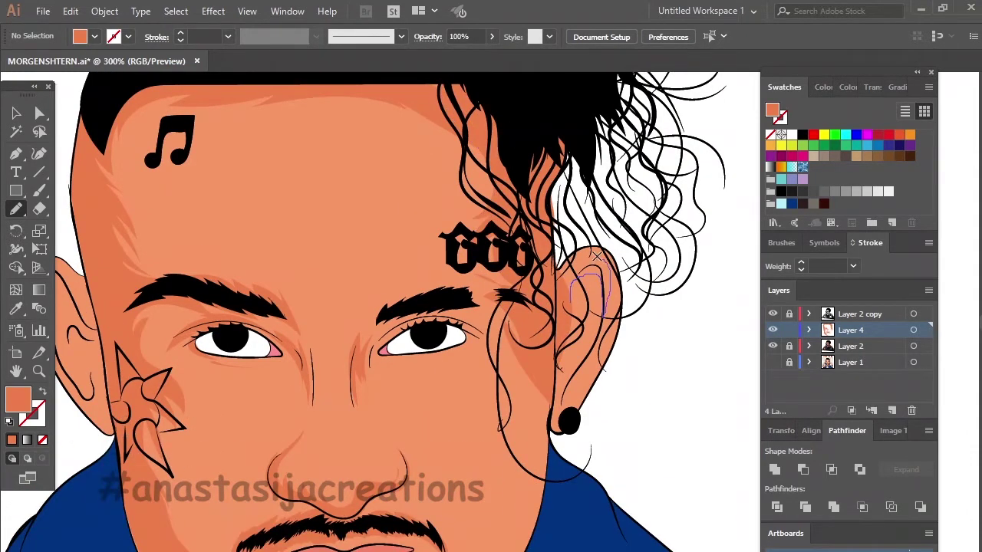
pyautogui.moveTo(523, 274); pyautogui.dragTo(466, 270)
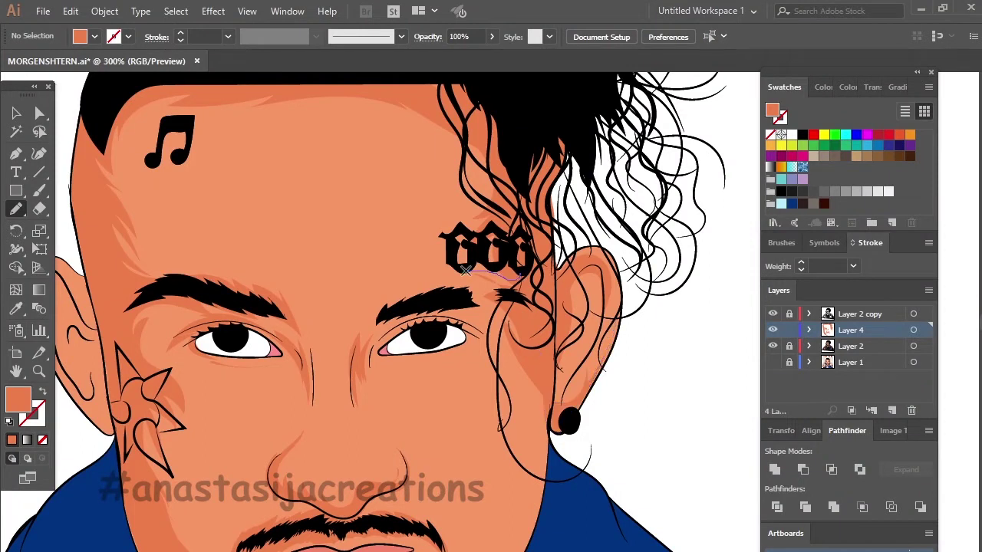
pyautogui.moveTo(497, 315); pyautogui.dragTo(500, 306)
# Shade the right upper eyelid, the area below the brow and up the right cheek
pyautogui.moveTo(372, 310); pyautogui.dragTo(463, 316)
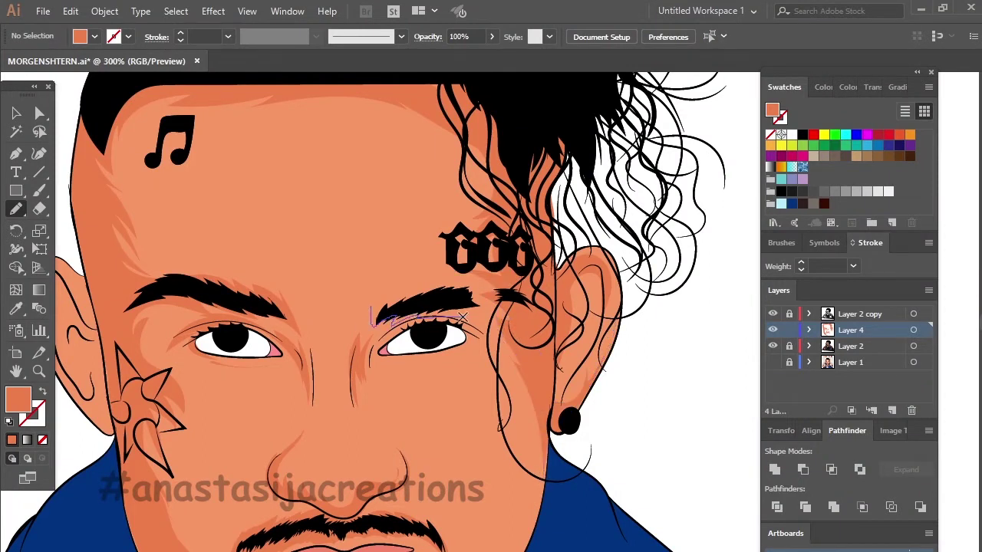
pyautogui.moveTo(386, 307); pyautogui.dragTo(376, 311)
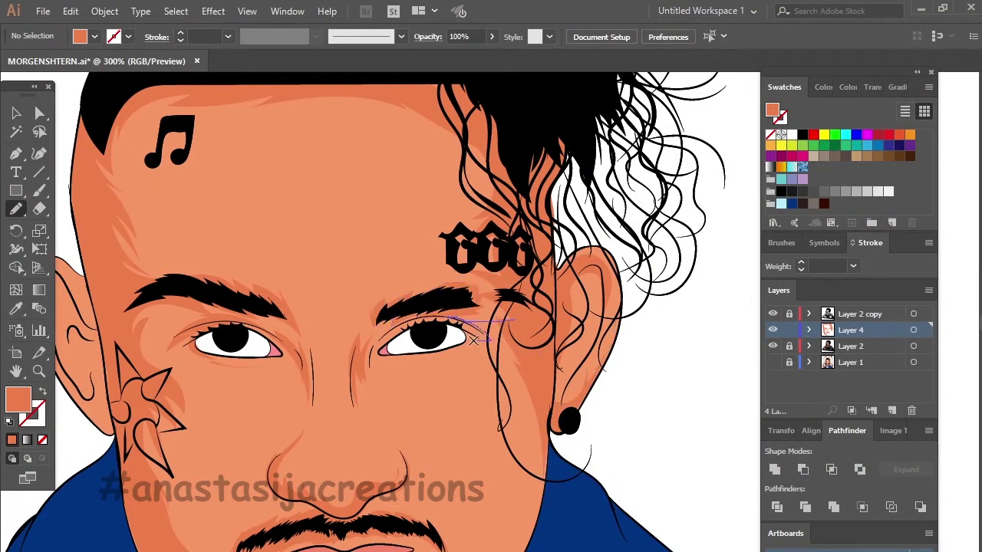
pyautogui.moveTo(473, 339); pyautogui.dragTo(430, 360)
pyautogui.hotkey('ctrl', '-')
pyautogui.hotkey('ctrl', '+')
pyautogui.hotkey('ctrl', '+')
pyautogui.moveTo(522, 491)
pyautogui.mouseDown()
pyautogui.moveTo(523, 342)
pyautogui.moveTo(524, 494)
pyautogui.mouseUp()
pyautogui.hotkey('ctrl', '-')
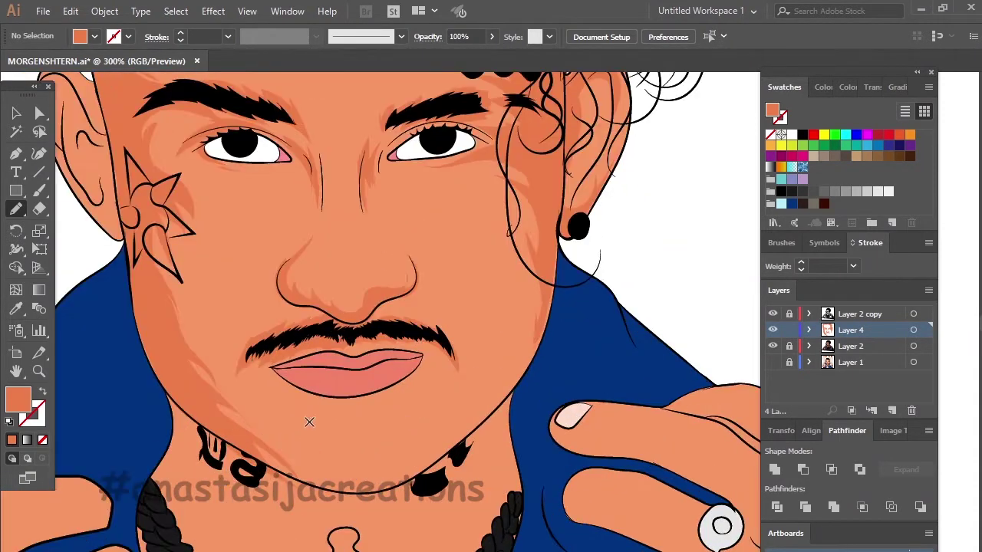
# Shade under the lower lip, down the right jawline to the chin and onto the neck
pyautogui.moveTo(309, 422); pyautogui.dragTo(382, 415)
pyautogui.moveTo(544, 303); pyautogui.dragTo(552, 309)
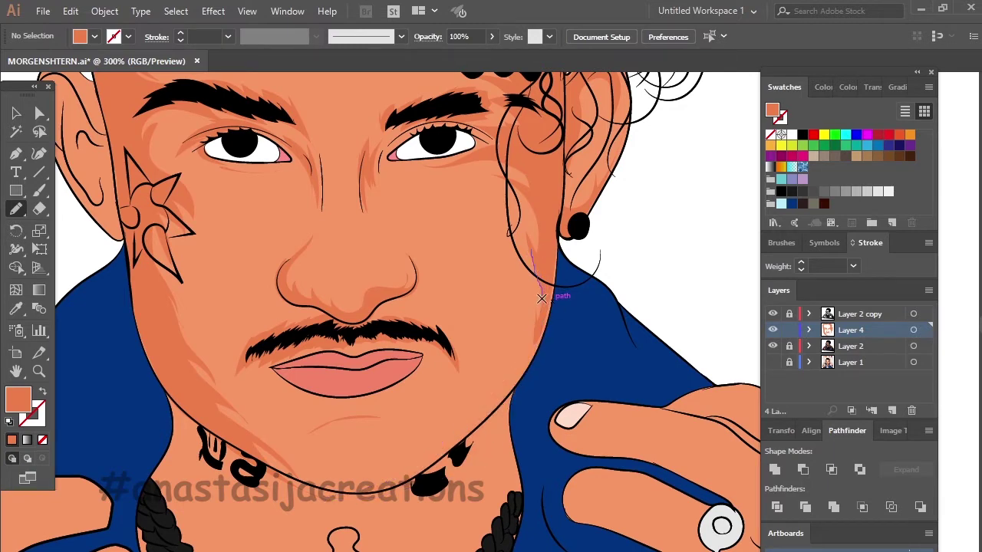
pyautogui.moveTo(541, 298); pyautogui.dragTo(505, 406)
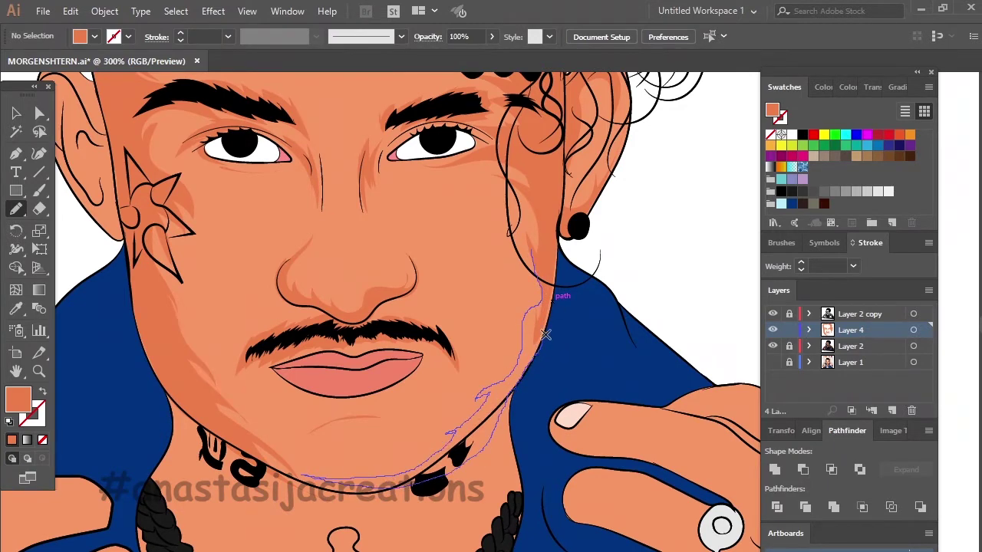
pyautogui.moveTo(545, 334); pyautogui.dragTo(557, 224)
pyautogui.scroll(-5, 525, 402)
pyautogui.scroll(1, 175, 204)
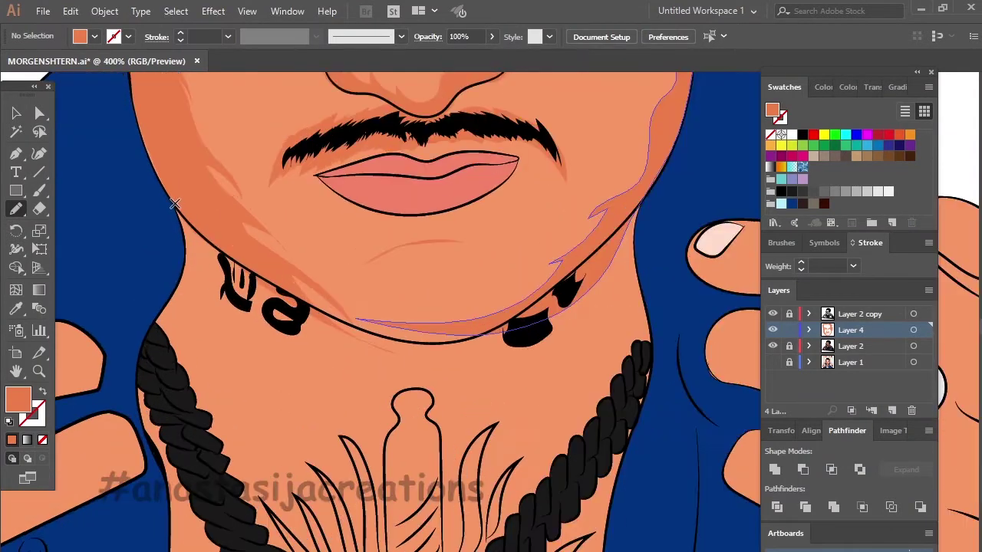
pyautogui.moveTo(167, 336); pyautogui.dragTo(201, 230)
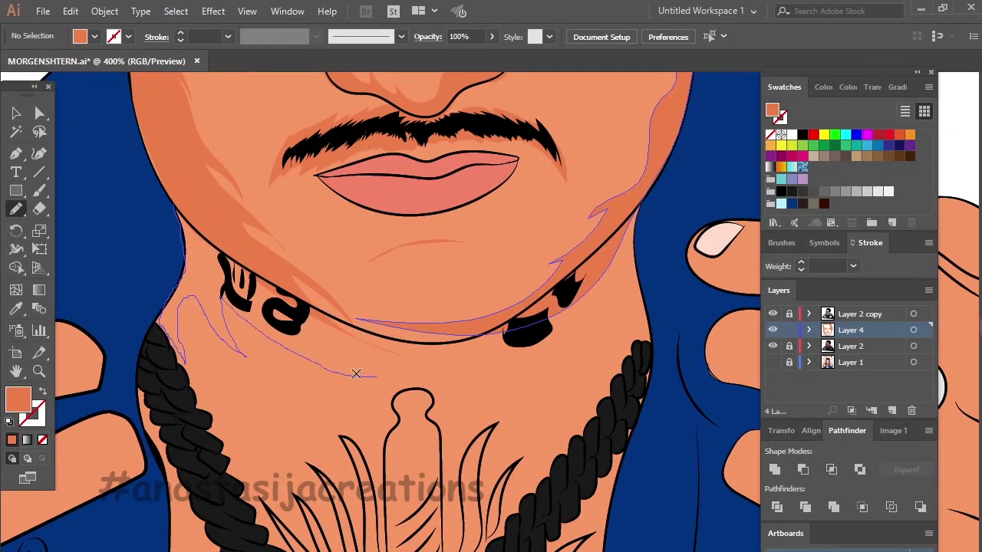
# Select the new neck shading shape with the Selection tool, then deselect all
pyautogui.press('v')
pyautogui.click(195, 254)
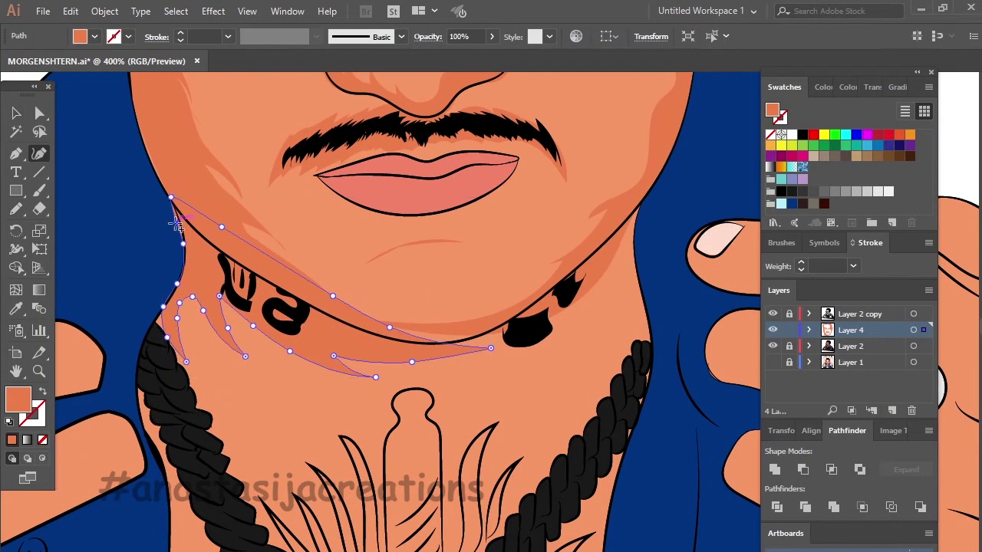
pyautogui.hotkey('ctrl', 'shift', 'a')
pyautogui.scroll(-5, 244, 290)
pyautogui.scroll(2, 477, 305)
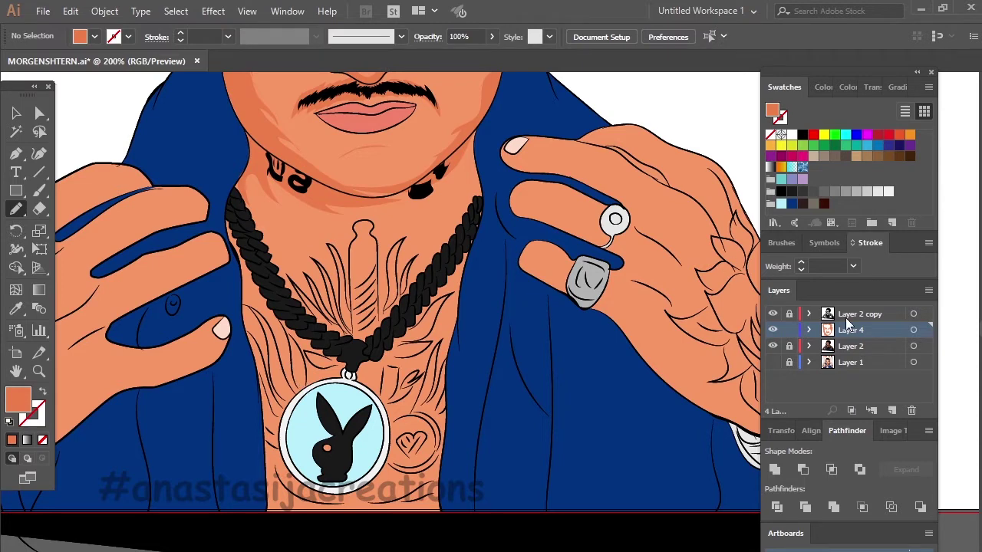
# Draw darker orange shading from the neck across the upper chest, along the chain and around the heart tattoo
pyautogui.moveTo(458, 186); pyautogui.dragTo(423, 258)
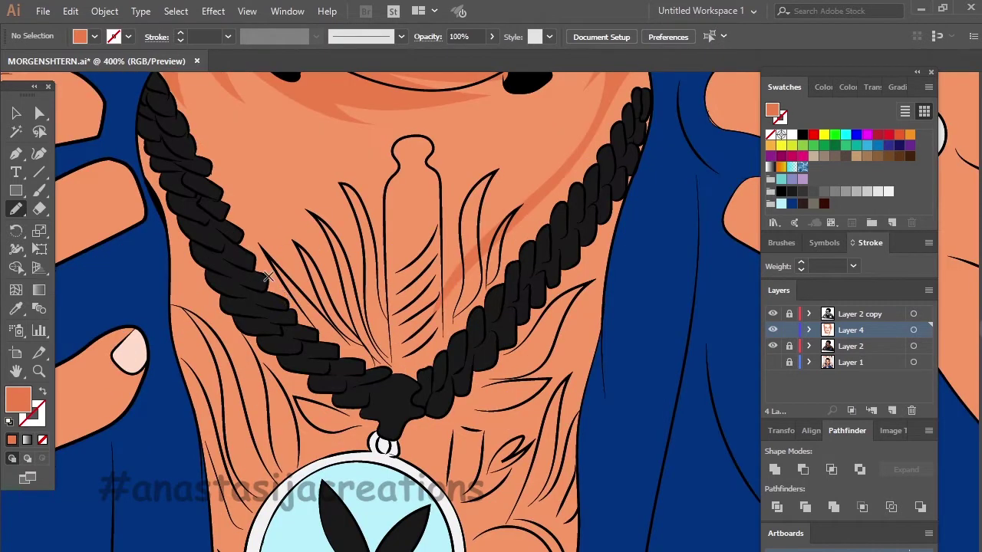
pyautogui.moveTo(292, 269); pyautogui.dragTo(230, 163)
pyautogui.hotkey('ctrl', '-')
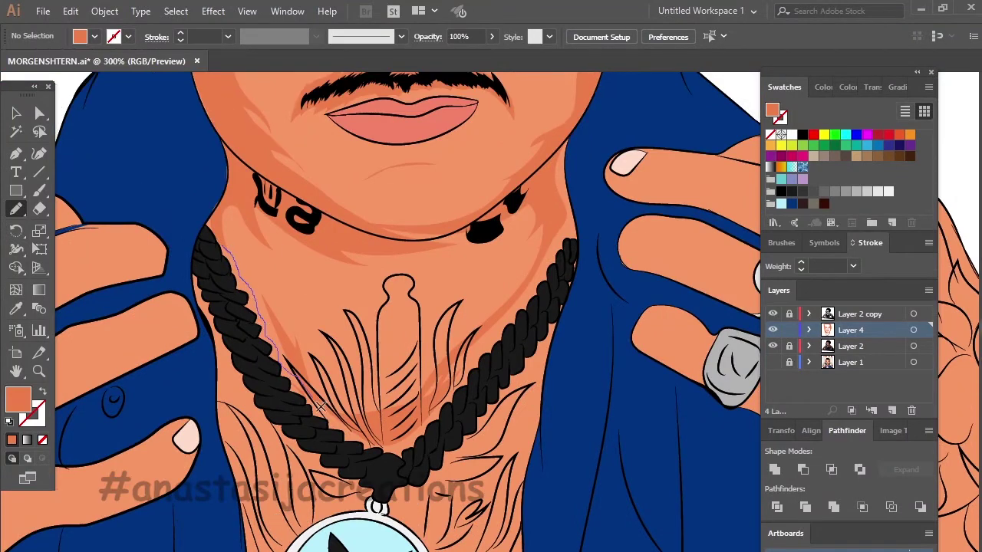
pyautogui.moveTo(321, 406); pyautogui.dragTo(206, 198)
pyautogui.hotkey('ctrl', '-')
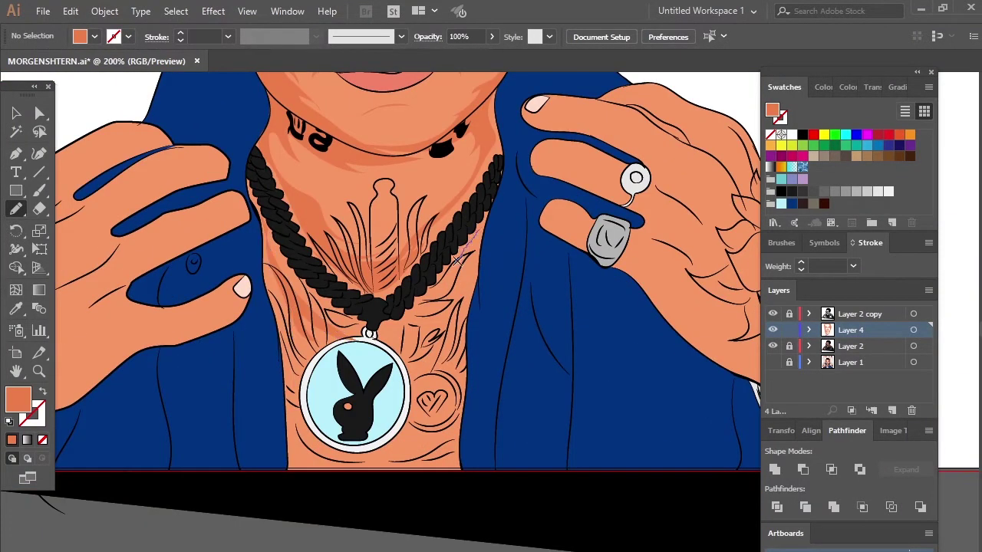
pyautogui.moveTo(265, 225)
pyautogui.mouseDown()
pyautogui.moveTo(305, 303)
pyautogui.moveTo(268, 224)
pyautogui.mouseUp()
pyautogui.moveTo(409, 334)
pyautogui.mouseDown()
pyautogui.moveTo(415, 461)
pyautogui.moveTo(466, 313)
pyautogui.moveTo(458, 344)
pyautogui.mouseUp()
pyautogui.hotkey('ctrl', '1')
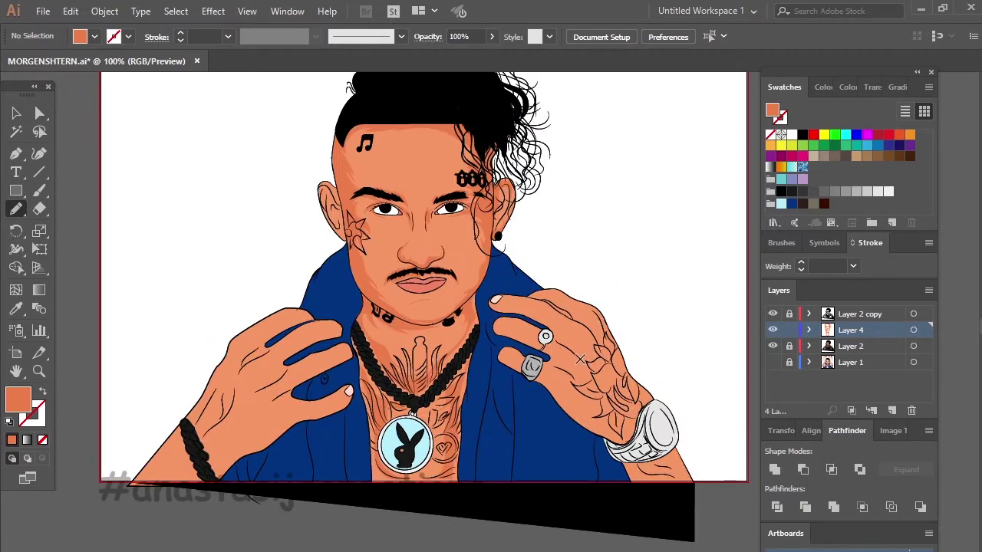
# Shade from the index finger toward the knuckles and draw strokes along the thumb
pyautogui.scroll(2, 699, 323)
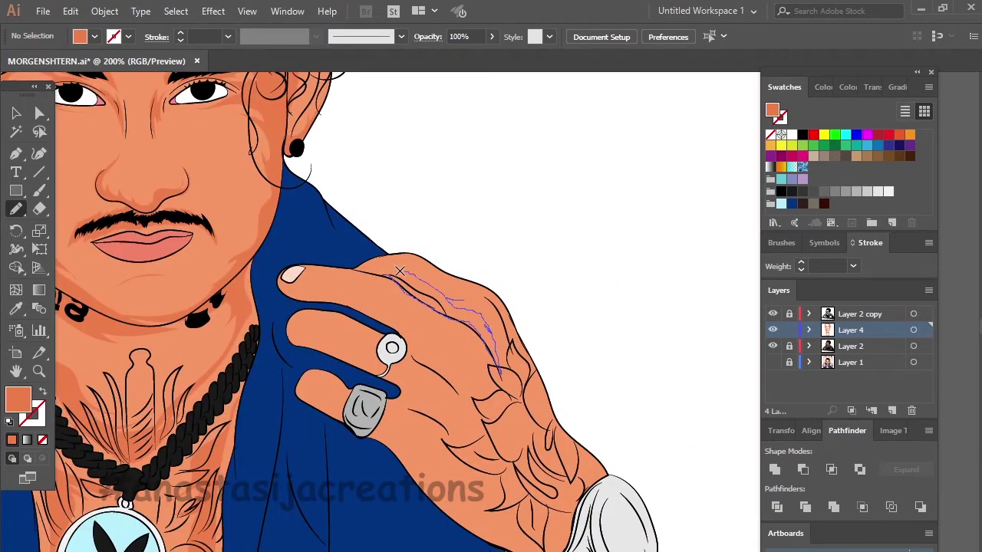
pyautogui.moveTo(400, 271); pyautogui.dragTo(368, 273)
pyautogui.moveTo(304, 295)
pyautogui.mouseDown()
pyautogui.moveTo(415, 326)
pyautogui.moveTo(475, 412)
pyautogui.mouseUp()
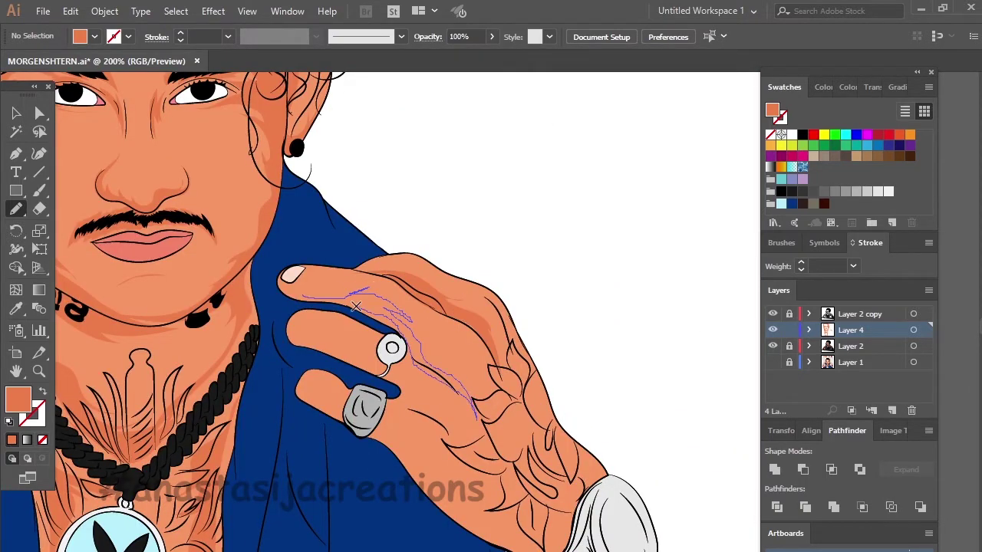
pyautogui.scroll(3, 325, 314)
pyautogui.moveTo(228, 288)
pyautogui.mouseDown()
pyautogui.moveTo(253, 330)
pyautogui.moveTo(452, 335)
pyautogui.mouseUp()
pyautogui.moveTo(411, 338); pyautogui.dragTo(521, 314)
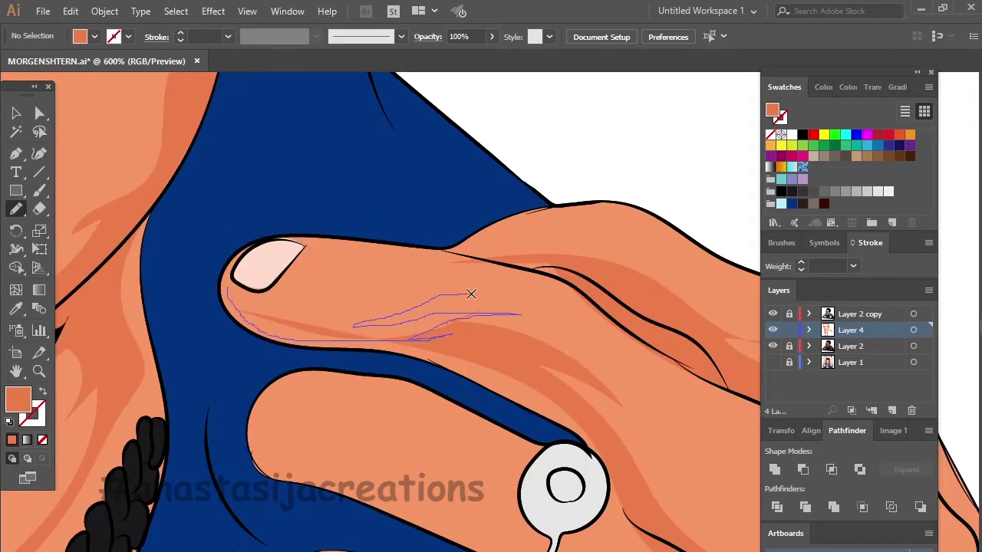
pyautogui.moveTo(353, 326); pyautogui.dragTo(472, 292)
pyautogui.moveTo(472, 292); pyautogui.dragTo(276, 302)
pyautogui.scroll(-2, 396, 376)
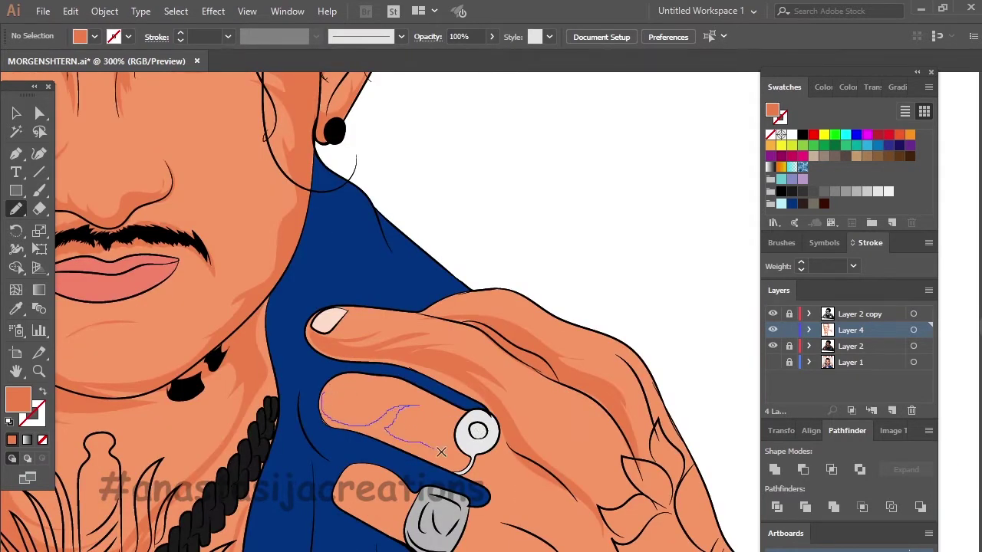
# Shade the finger above the ring, its lower edge and the lower part of the hand
pyautogui.moveTo(362, 426)
pyautogui.mouseDown()
pyautogui.moveTo(323, 405)
pyautogui.moveTo(430, 380)
pyautogui.mouseUp()
pyautogui.scroll(-3, 516, 479)
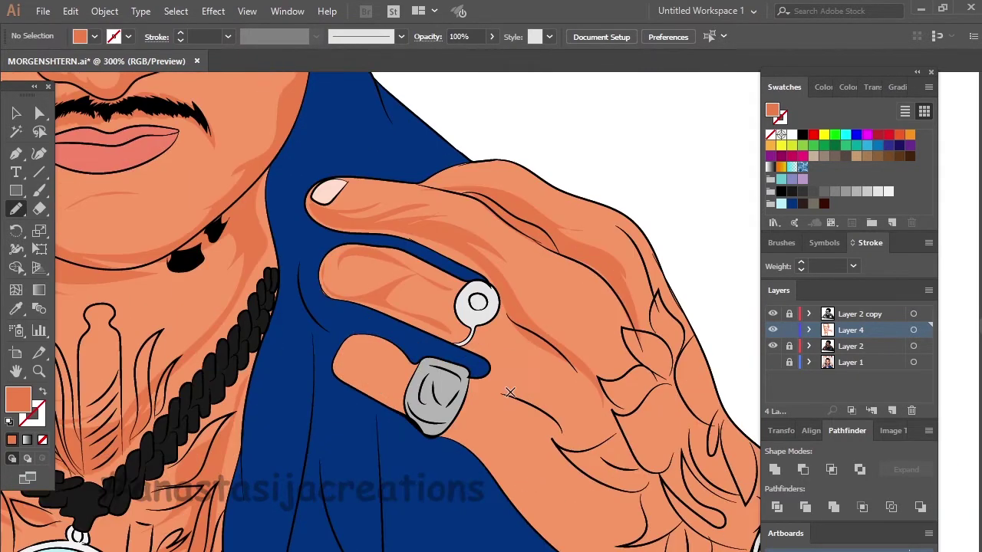
pyautogui.moveTo(508, 351)
pyautogui.mouseDown()
pyautogui.moveTo(606, 503)
pyautogui.moveTo(476, 383)
pyautogui.mouseUp()
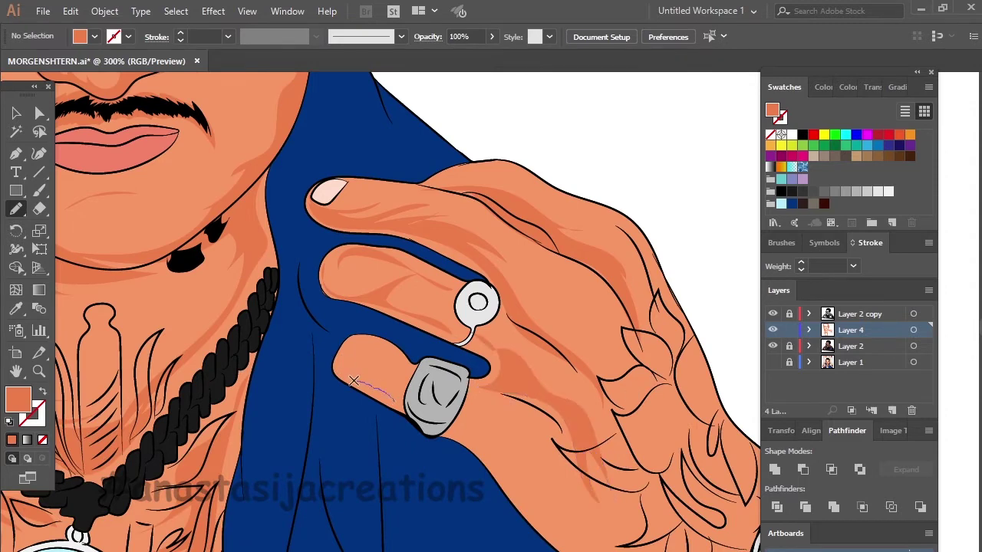
pyautogui.moveTo(367, 379)
pyautogui.mouseDown()
pyautogui.moveTo(403, 396)
pyautogui.moveTo(342, 365)
pyautogui.mouseUp()
pyautogui.moveTo(460, 401)
pyautogui.mouseDown()
pyautogui.moveTo(591, 537)
pyautogui.moveTo(482, 390)
pyautogui.mouseUp()
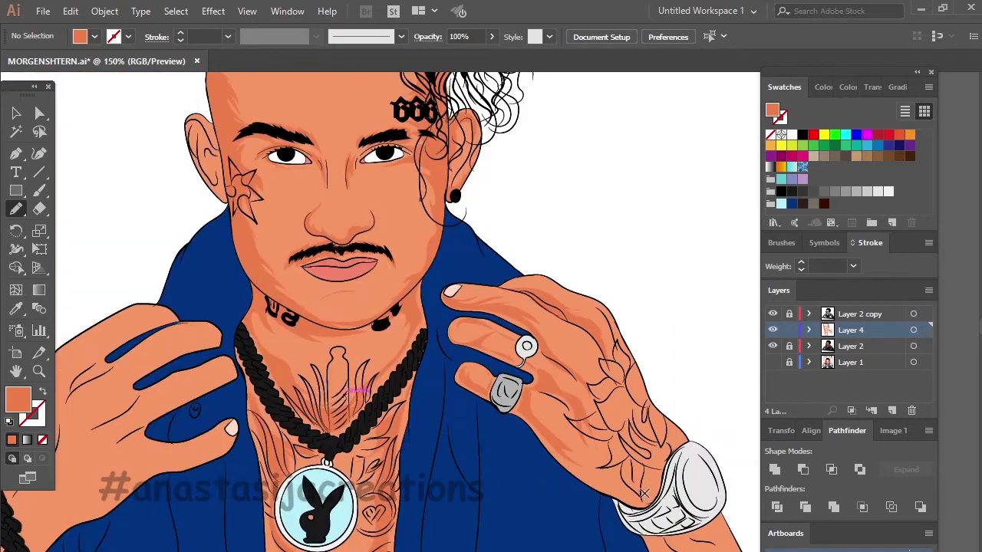
# Shade the back of the right hand down to the wrist
pyautogui.scroll(-3, 558, 365)
pyautogui.scroll(2, 558, 365)
pyautogui.scroll(-2, 558, 365)
pyautogui.moveTo(497, 331); pyautogui.dragTo(561, 349)
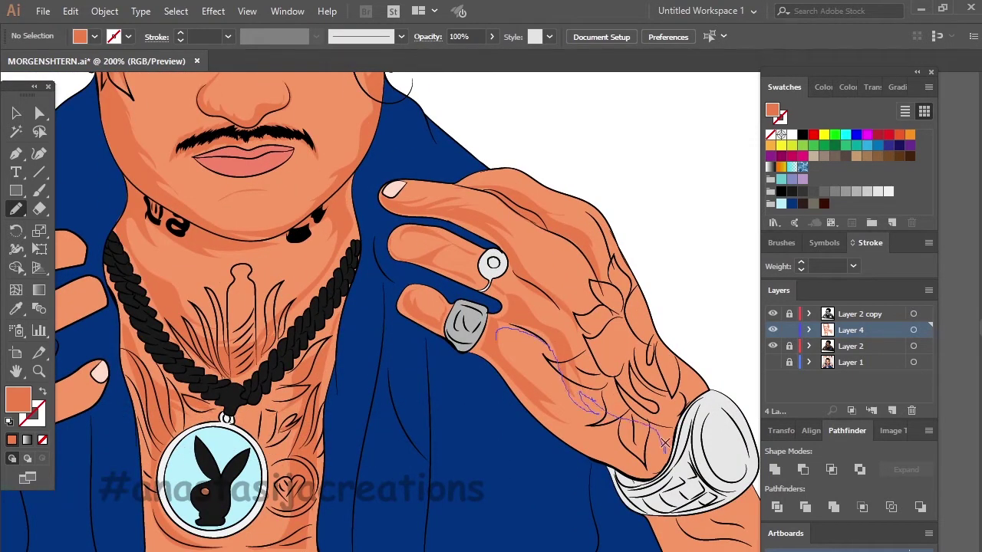
pyautogui.moveTo(572, 211)
pyautogui.mouseDown()
pyautogui.moveTo(636, 313)
pyautogui.moveTo(572, 207)
pyautogui.mouseUp()
pyautogui.scroll(-2, 654, 452)
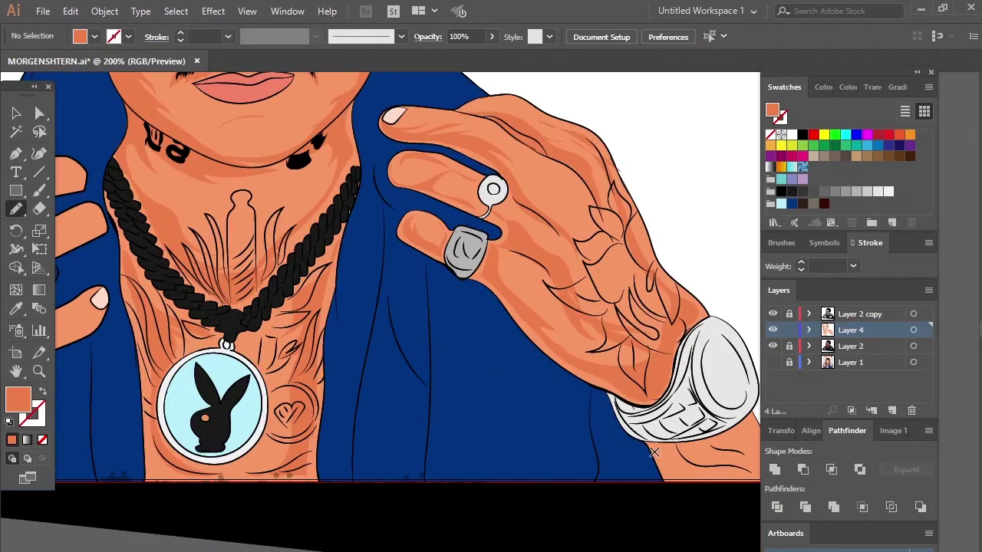
pyautogui.moveTo(762, 458); pyautogui.dragTo(658, 444)
# Draw zigzag darker orange shading up the bracelet hand and a light highlight along a finger
pyautogui.scroll(-3, 230, 330)
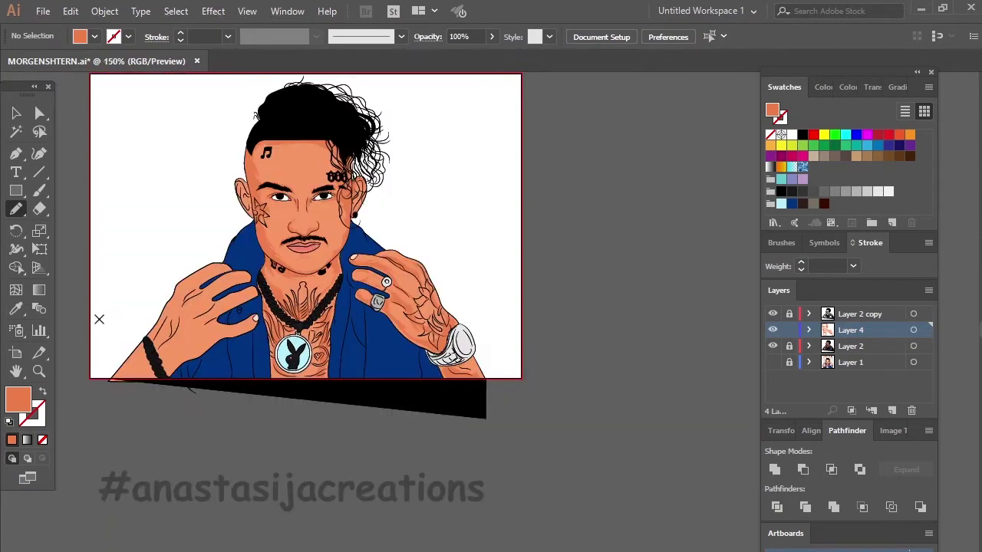
pyautogui.scroll(2, 96, 317)
pyautogui.moveTo(134, 454)
pyautogui.mouseDown()
pyautogui.moveTo(170, 407)
pyautogui.moveTo(320, 293)
pyautogui.moveTo(353, 299)
pyautogui.mouseUp()
pyautogui.scroll(2, 198, 456)
pyautogui.moveTo(265, 338)
pyautogui.mouseDown()
pyautogui.moveTo(355, 351)
pyautogui.moveTo(230, 399)
pyautogui.mouseUp()
pyautogui.moveTo(276, 314); pyautogui.dragTo(269, 347)
pyautogui.moveTo(427, 276); pyautogui.dragTo(370, 306)
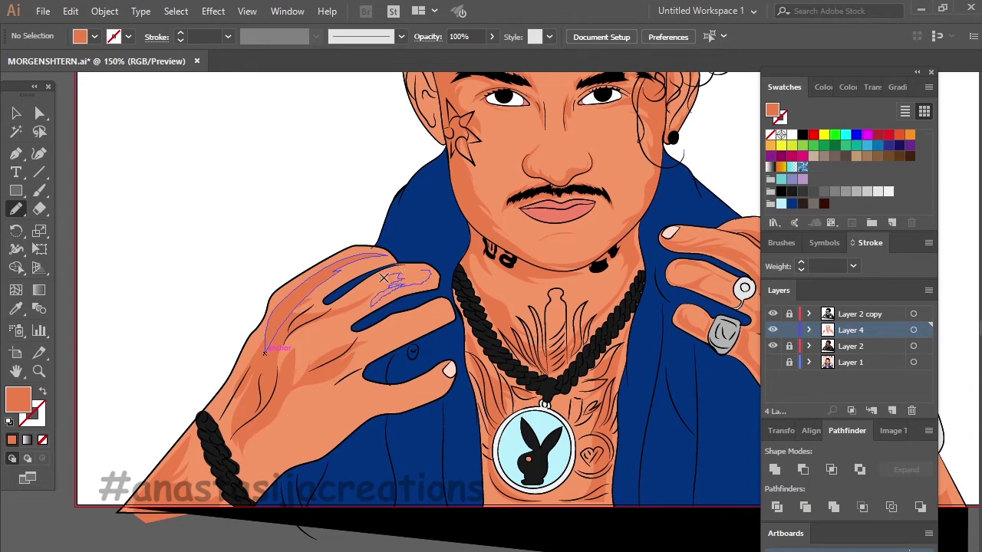
# Shade across the top and back of the left hand, then zoom out to view the portrait
pyautogui.moveTo(353, 361)
pyautogui.mouseDown()
pyautogui.moveTo(424, 330)
pyautogui.moveTo(383, 338)
pyautogui.mouseUp()
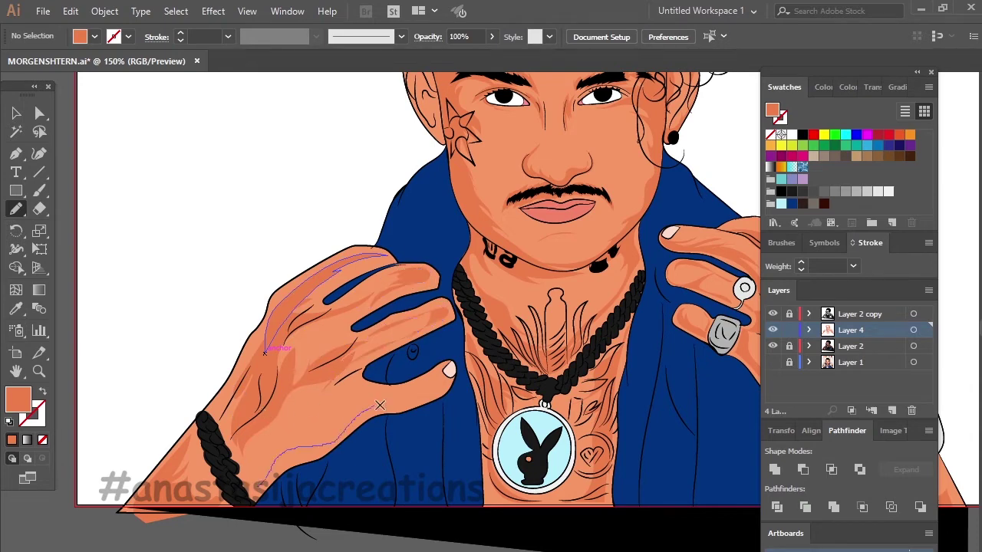
pyautogui.moveTo(318, 407); pyautogui.dragTo(404, 389)
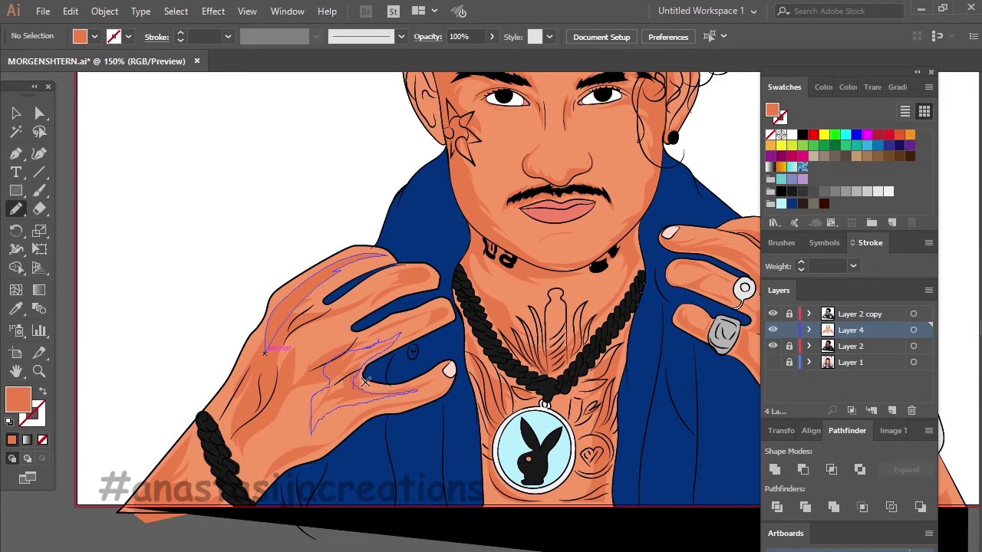
pyautogui.hotkey('ctrl', '-')
pyautogui.hotkey('ctrl', '-')
pyautogui.hotkey('ctrl', '+')
pyautogui.hotkey('ctrl', '+')
pyautogui.hotkey('ctrl', '+')
pyautogui.moveTo(472, 269); pyautogui.dragTo(453, 245)
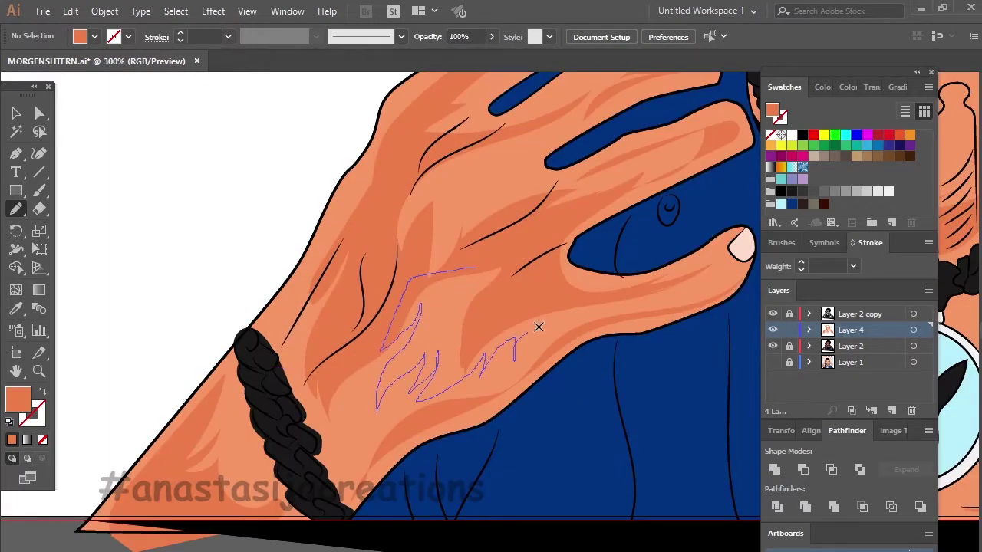
pyautogui.hotkey('ctrl', '-')
pyautogui.hotkey('ctrl', '-')
pyautogui.hotkey('ctrl', '-')
# Add a new layer and draw highlight shapes across the forehead and beside the 666 tattoo
pyautogui.click(850, 346)
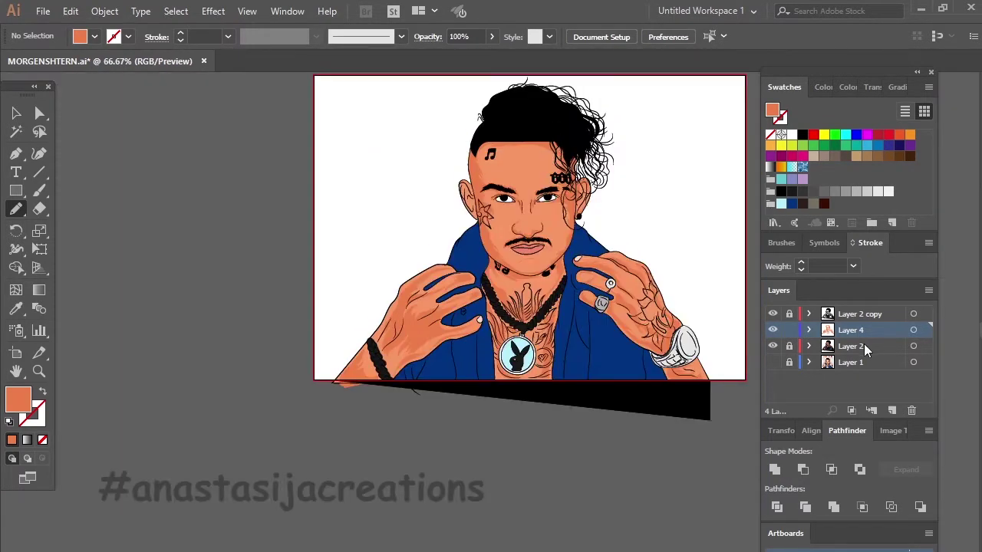
pyautogui.click(892, 411)
pyautogui.scroll(5, 249, 349)
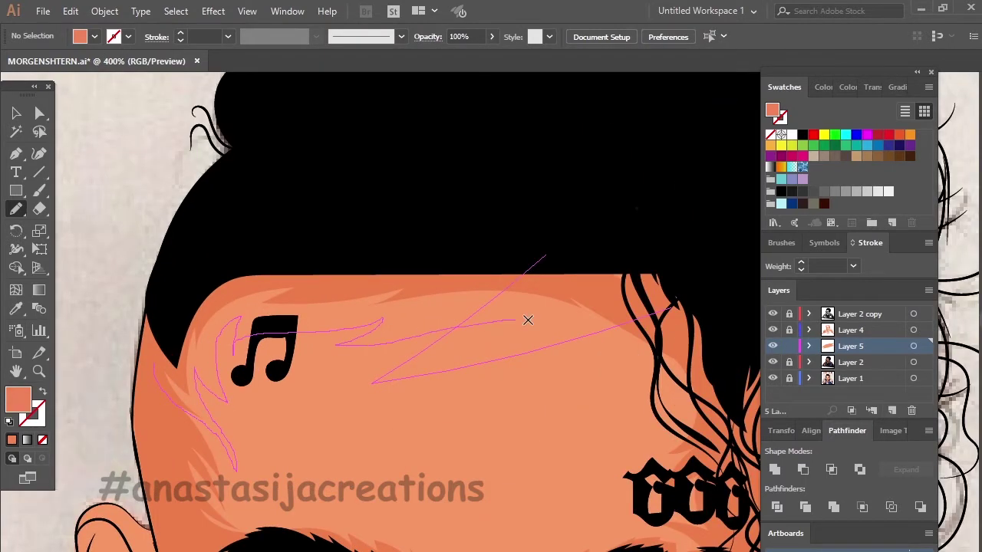
pyautogui.moveTo(213, 419); pyautogui.dragTo(161, 349)
pyautogui.hotkey('ctrl', '-')
pyautogui.hotkey('ctrl', '-')
pyautogui.hotkey('ctrl', '-')
pyautogui.scroll(5, 556, 395)
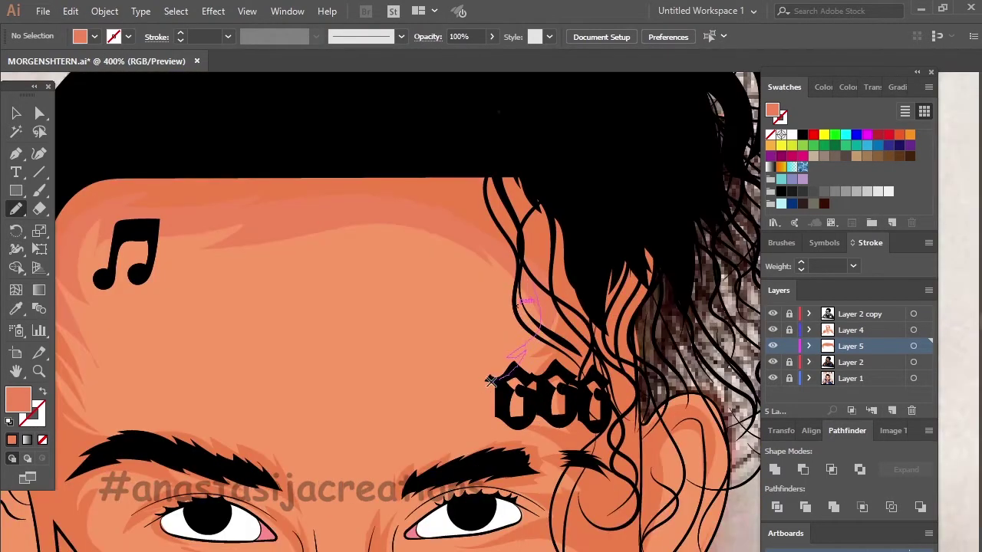
pyautogui.moveTo(529, 295); pyautogui.dragTo(559, 509)
# Draw highlights from the 666 tattoo toward the eyebrow, under the right eye and down the cheek
pyautogui.scroll(-5, 537, 460)
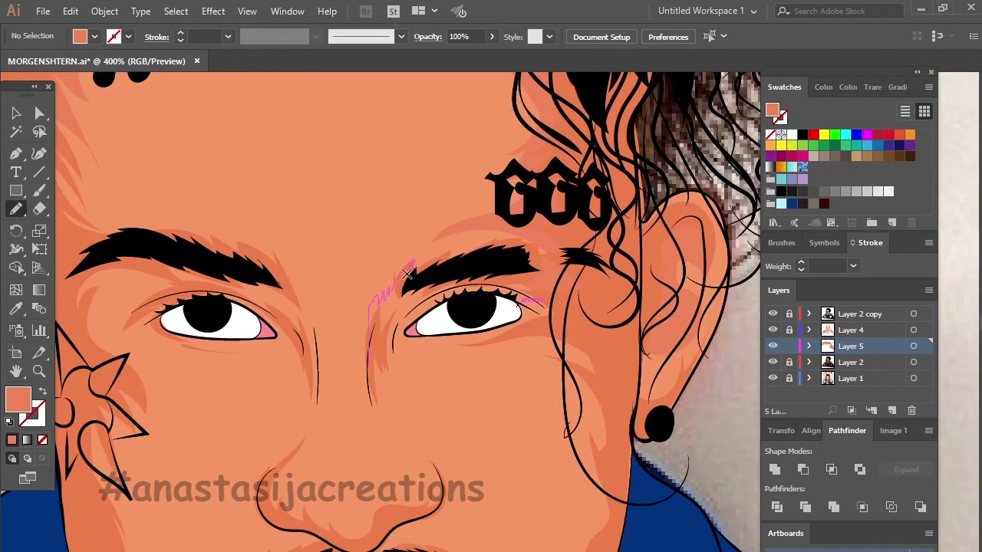
pyautogui.moveTo(399, 330); pyautogui.dragTo(384, 403)
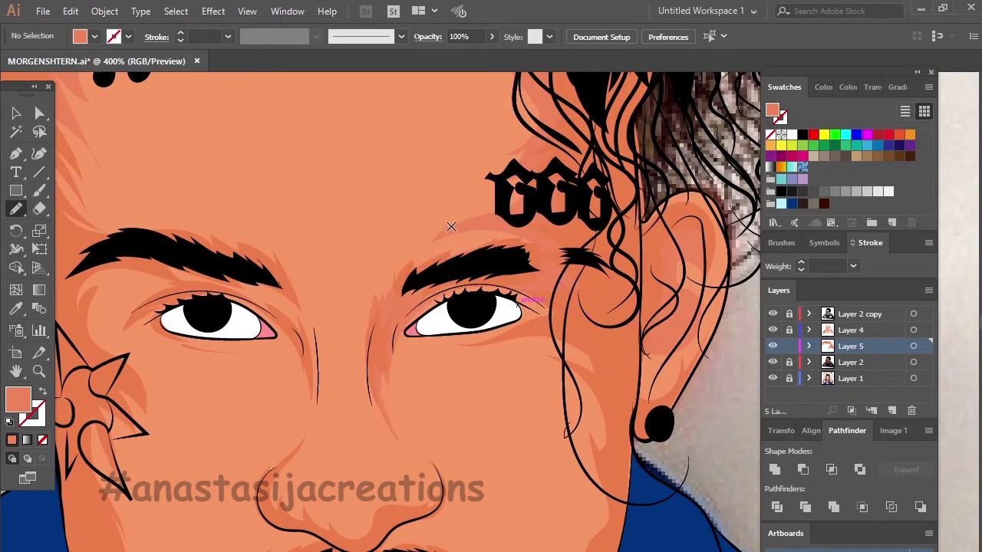
pyautogui.moveTo(520, 178); pyautogui.dragTo(427, 246)
pyautogui.hotkey('ctrl', '-')
pyautogui.hotkey('ctrl', '-')
pyautogui.hotkey('ctrl', '-')
pyautogui.scroll(5, 499, 253)
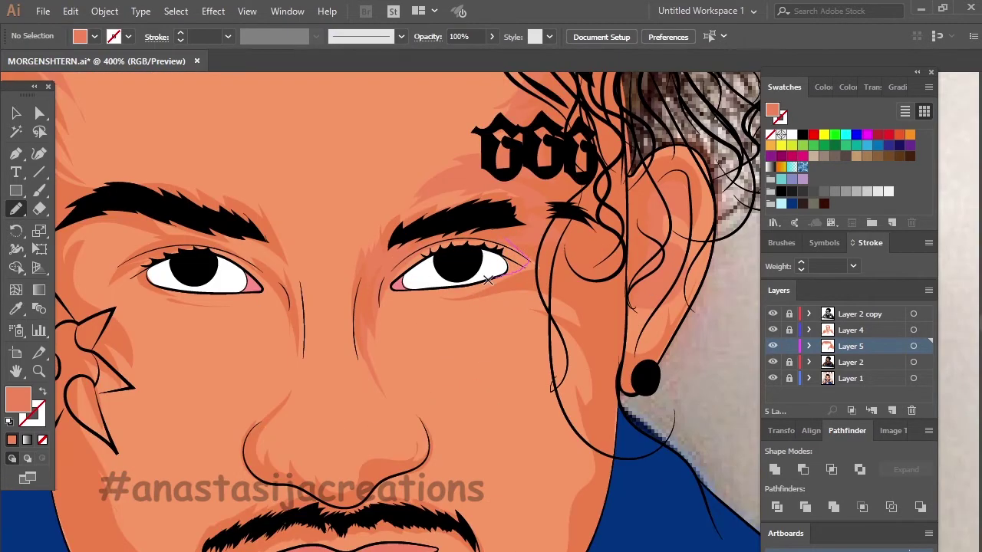
pyautogui.moveTo(503, 238); pyautogui.dragTo(529, 301)
pyautogui.moveTo(544, 349); pyautogui.dragTo(555, 474)
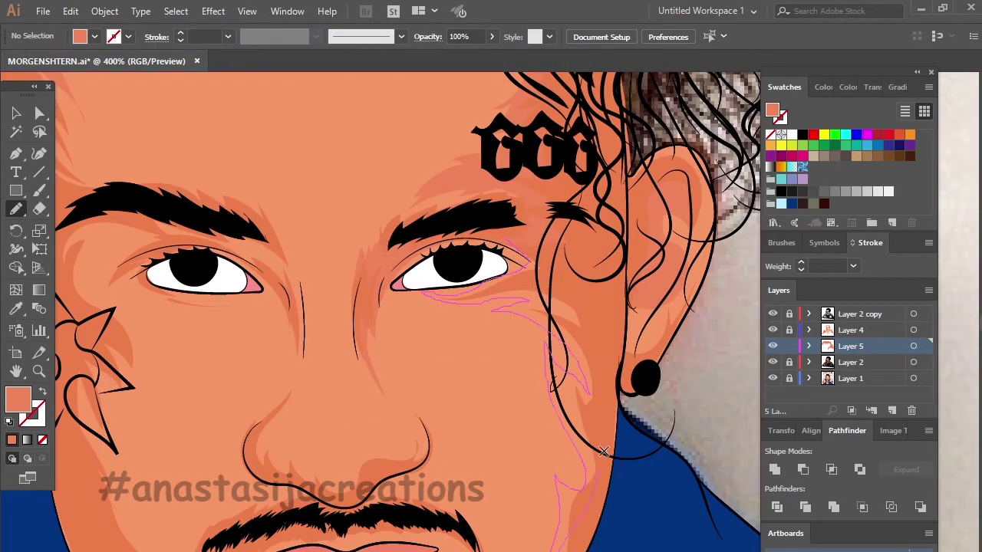
# Draw a closed shading shape along the cheek and jaw
pyautogui.scroll(-3, 603, 453)
pyautogui.moveTo(560, 372); pyautogui.dragTo(482, 481)
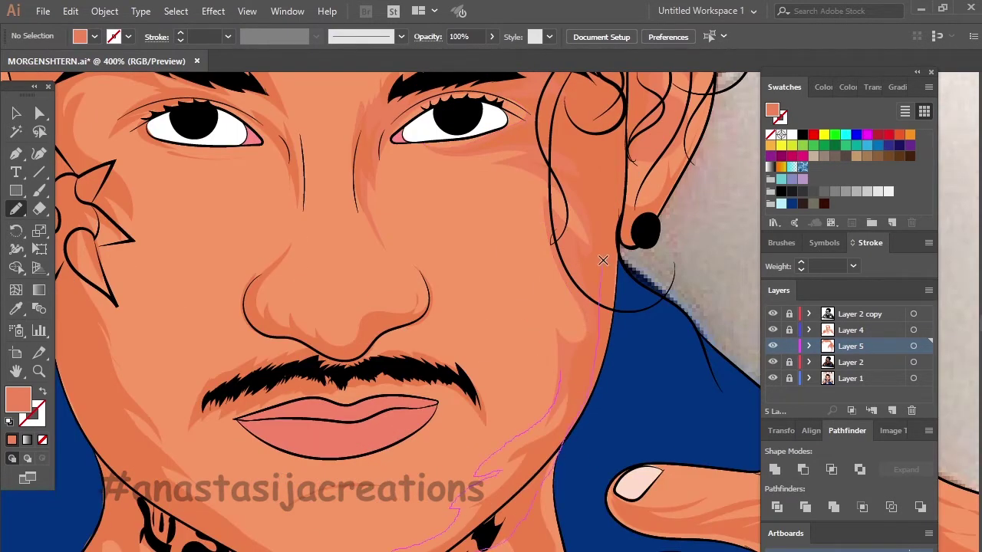
pyautogui.moveTo(603, 261); pyautogui.dragTo(604, 259)
pyautogui.moveTo(552, 394); pyautogui.dragTo(525, 420)
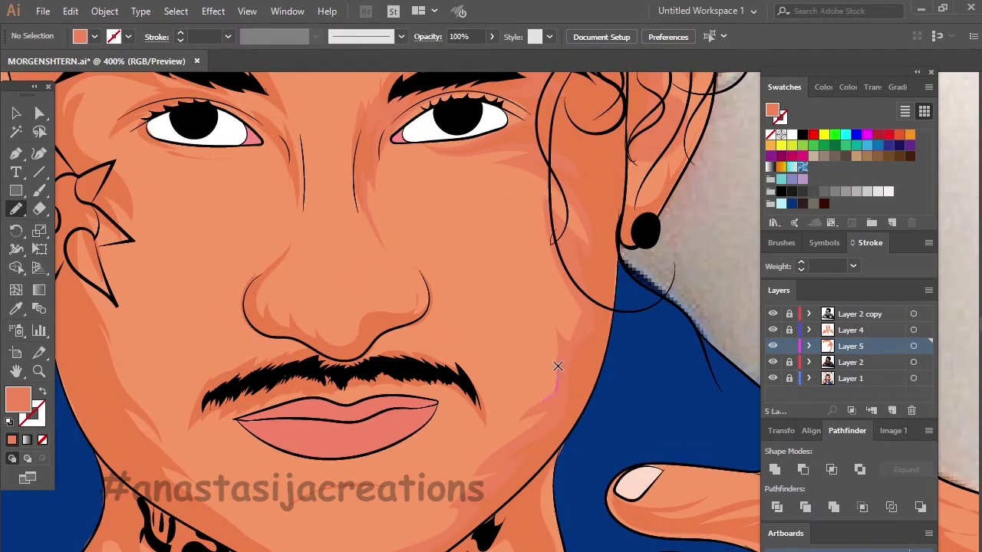
pyautogui.moveTo(593, 244); pyautogui.dragTo(558, 396)
pyautogui.scroll(-5, 576, 420)
pyautogui.scroll(8, 403, 387)
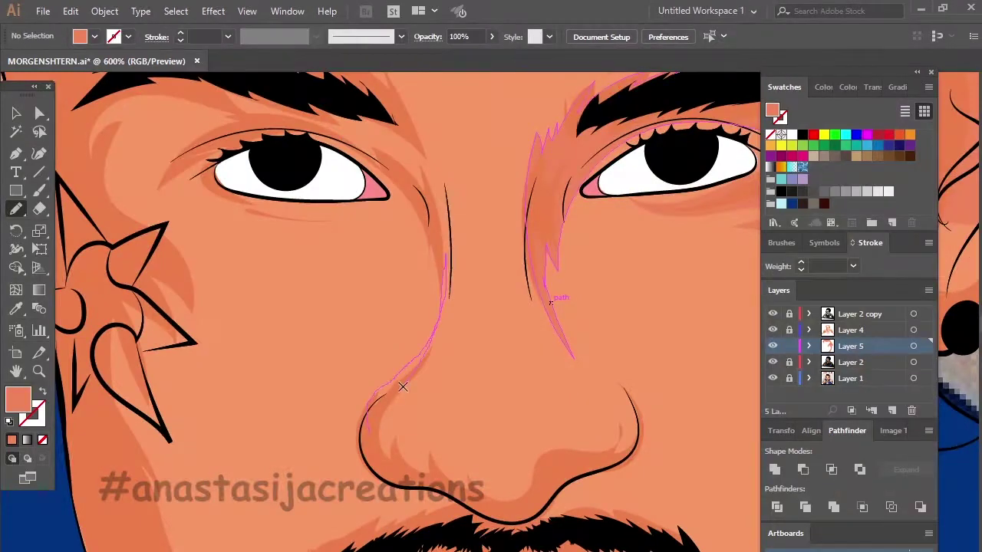
# Shade the nose tip, the left side of the nose bridge, the brow and the upper forehead
pyautogui.moveTo(471, 417)
pyautogui.mouseDown()
pyautogui.moveTo(598, 381)
pyautogui.moveTo(567, 520)
pyautogui.mouseUp()
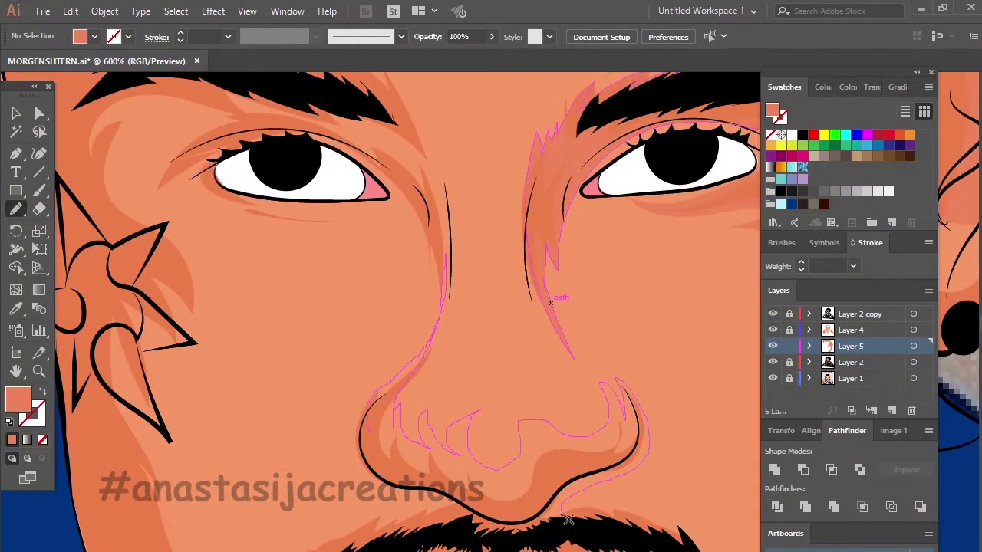
pyautogui.scroll(-2, 382, 419)
pyautogui.moveTo(376, 221); pyautogui.dragTo(428, 239)
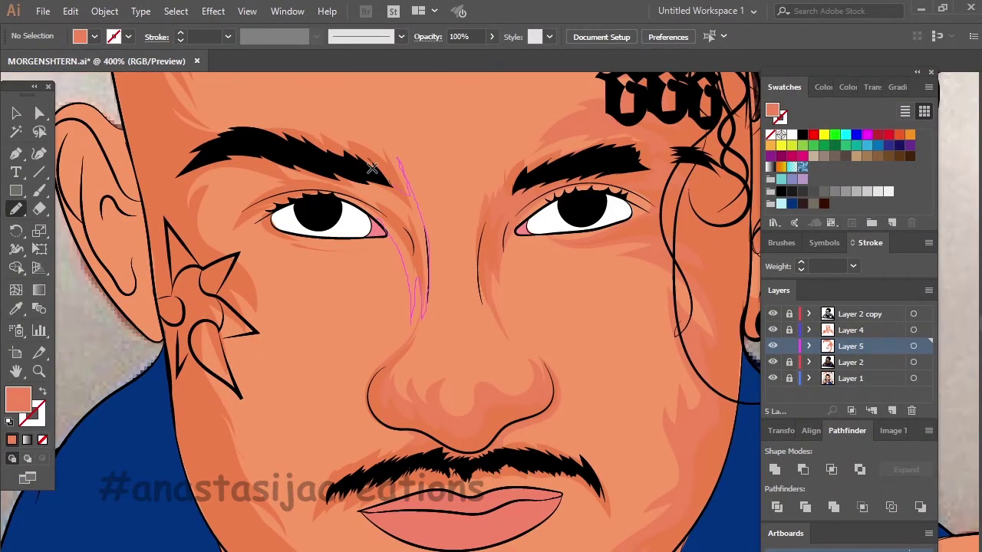
pyautogui.moveTo(222, 183); pyautogui.dragTo(253, 338)
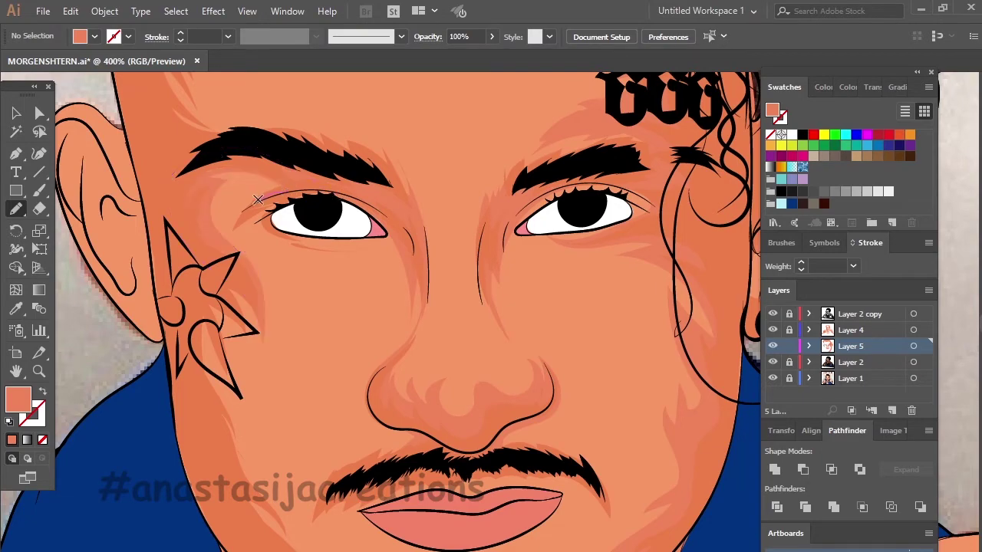
pyautogui.scroll(3, 388, 275)
pyautogui.moveTo(351, 221); pyautogui.dragTo(191, 172)
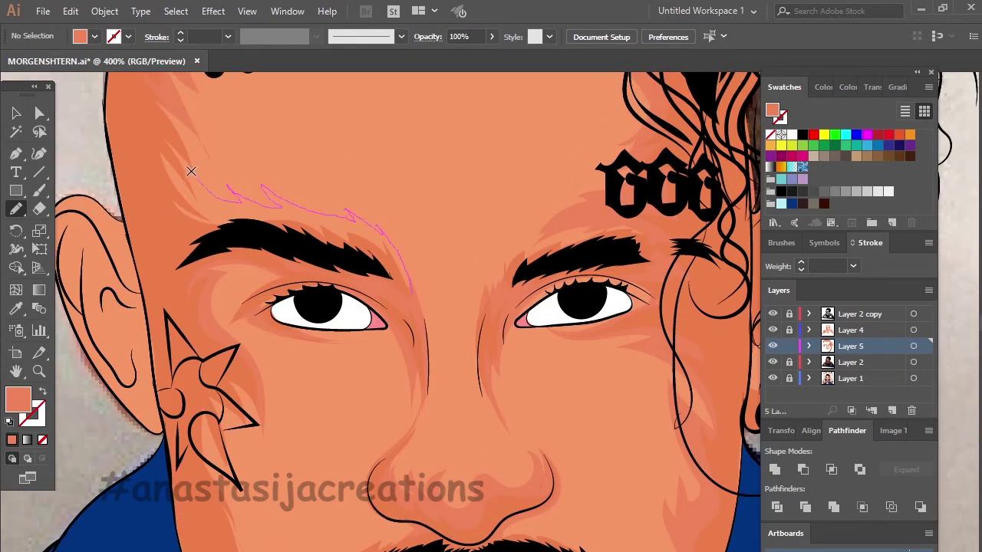
pyautogui.moveTo(167, 227); pyautogui.dragTo(166, 228)
# Shade around the nose and the adjoining cheek
pyautogui.scroll(-3, 166, 229)
pyautogui.scroll(4, 196, 131)
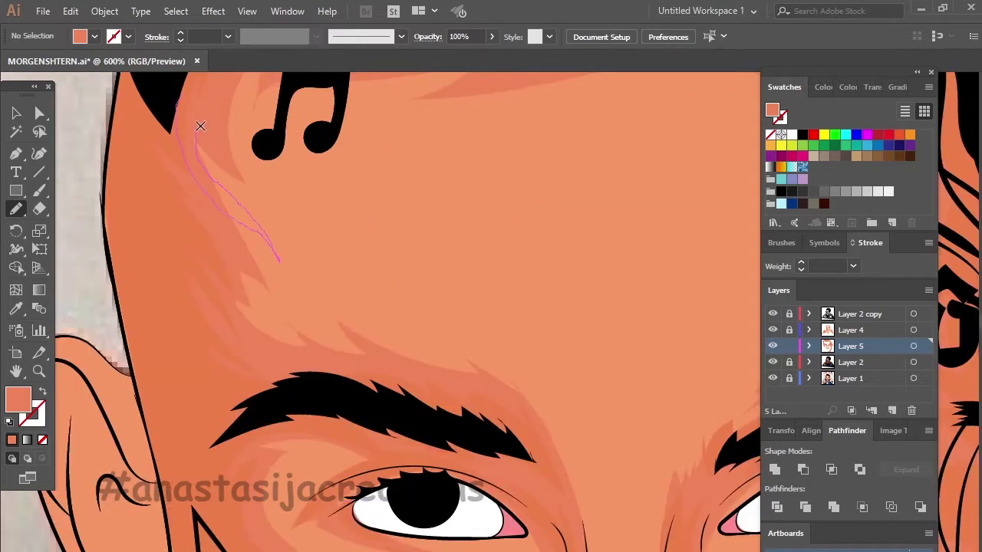
pyautogui.scroll(-3, 200, 125)
pyautogui.scroll(2, 322, 345)
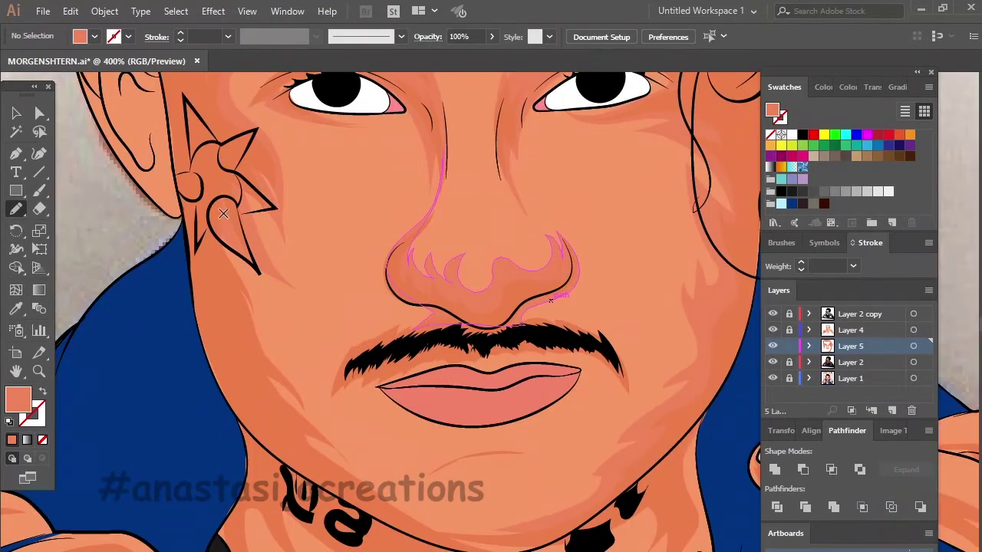
pyautogui.moveTo(223, 213); pyautogui.dragTo(308, 383)
pyautogui.moveTo(367, 472); pyautogui.dragTo(368, 474)
pyautogui.scroll(-3, 460, 465)
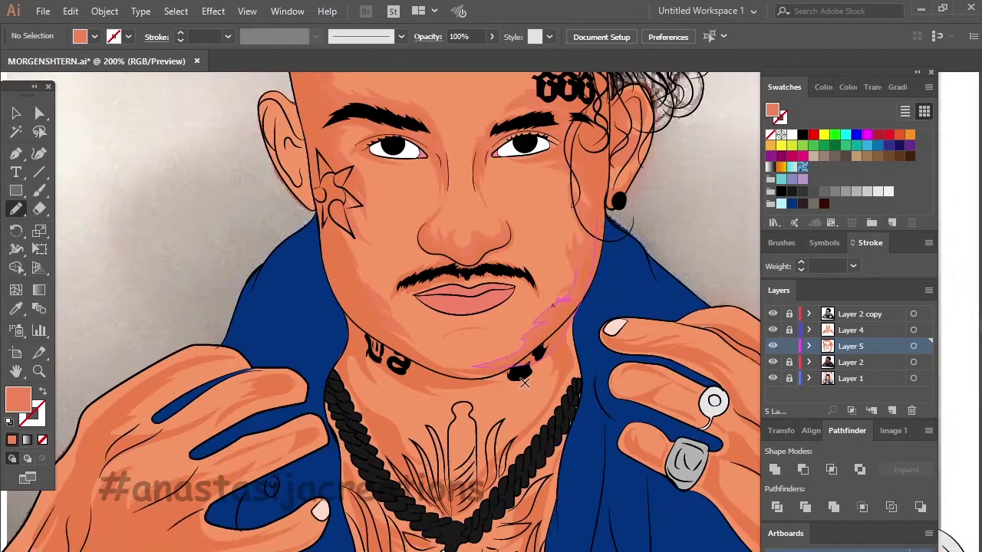
pyautogui.scroll(3, 358, 318)
# Shade along the jawline and down the neck below the jaw
pyautogui.moveTo(276, 265); pyautogui.dragTo(579, 330)
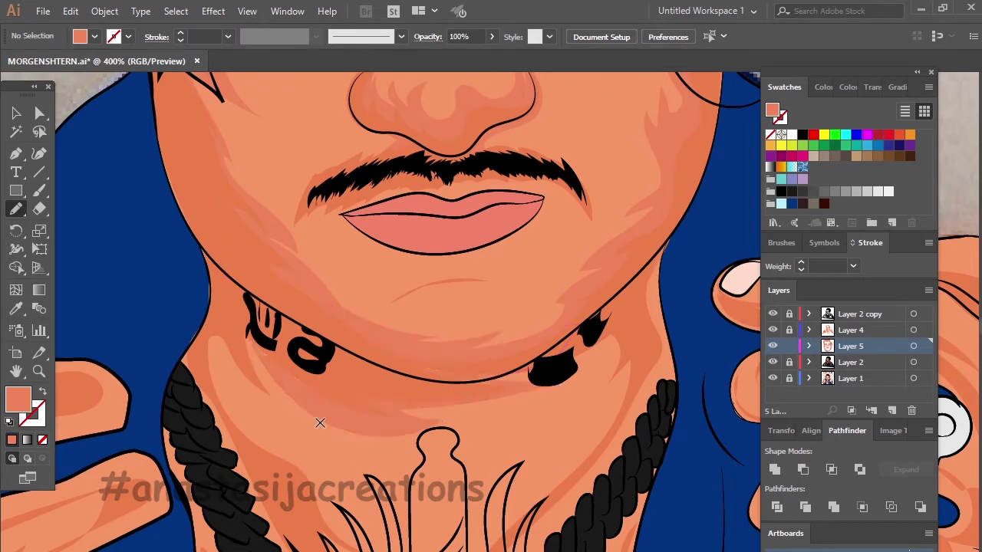
pyautogui.moveTo(261, 361); pyautogui.dragTo(361, 546)
pyautogui.moveTo(219, 403); pyautogui.dragTo(220, 405)
pyautogui.scroll(-2, 307, 345)
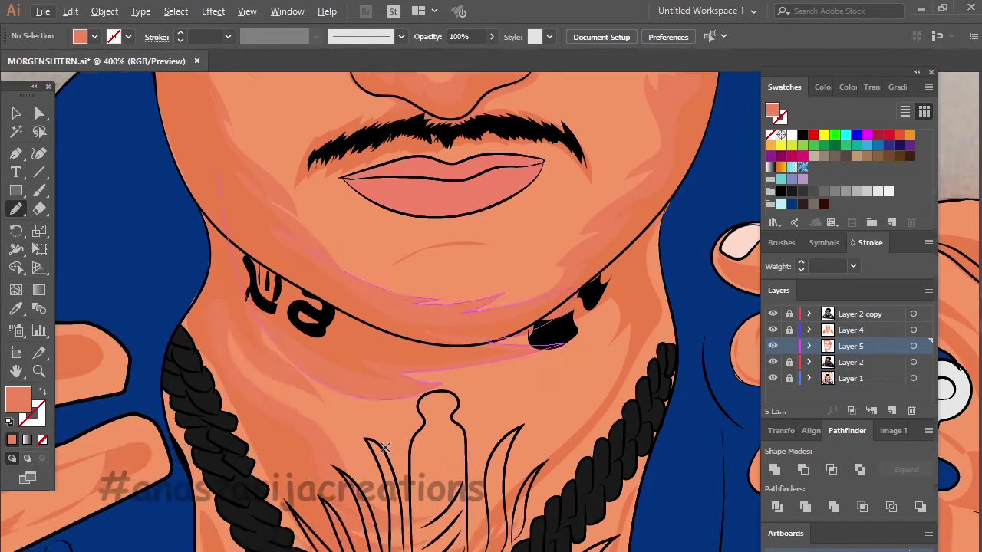
pyautogui.scroll(-2, 461, 306)
pyautogui.moveTo(621, 246)
pyautogui.mouseDown()
pyautogui.moveTo(378, 502)
pyautogui.moveTo(640, 313)
pyautogui.mouseUp()
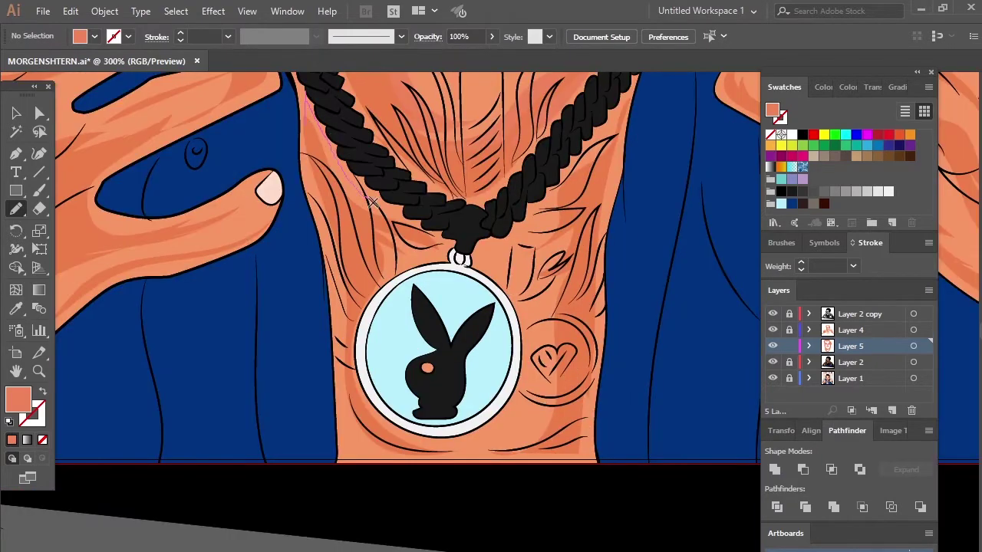
# Shade the chest beside the medallion and the back of the ringed hand's finger
pyautogui.moveTo(390, 278); pyautogui.dragTo(345, 345)
pyautogui.scroll(1, 612, 156)
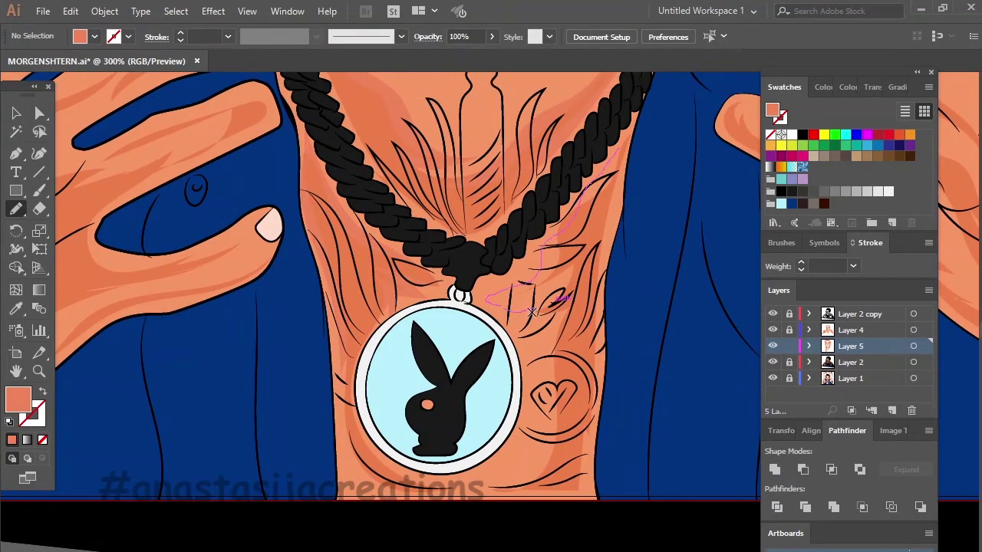
pyautogui.moveTo(531, 313); pyautogui.dragTo(434, 504)
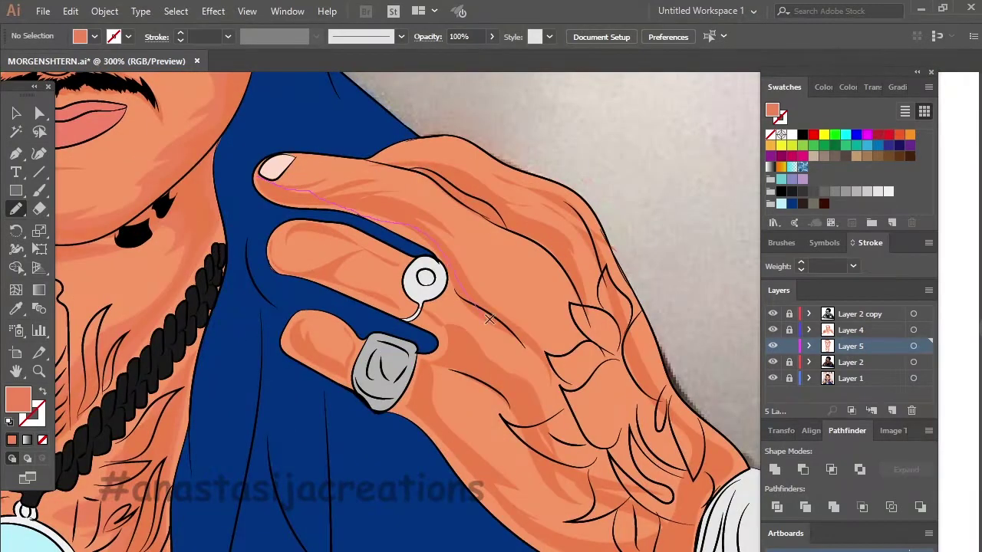
pyautogui.moveTo(564, 376); pyautogui.dragTo(464, 246)
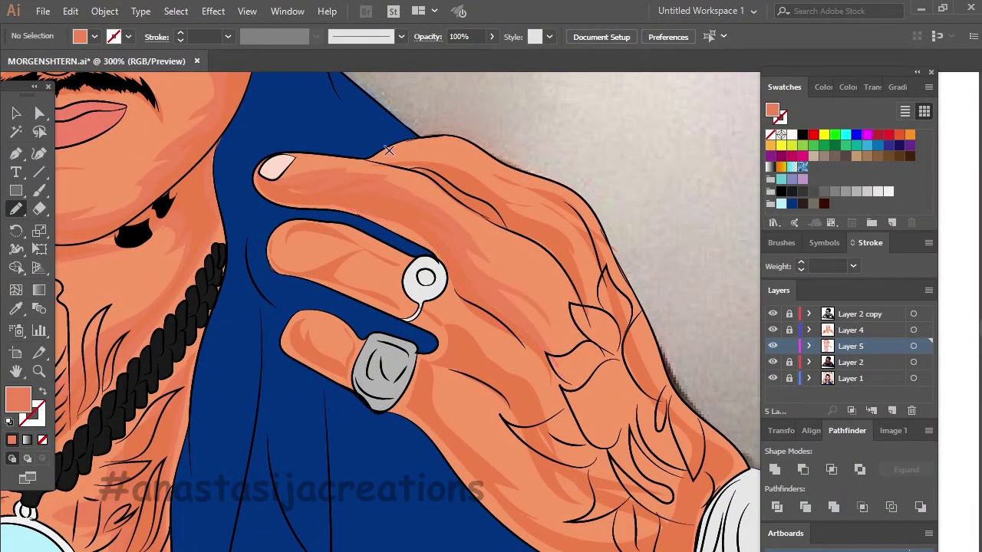
pyautogui.scroll(-3, 456, 253)
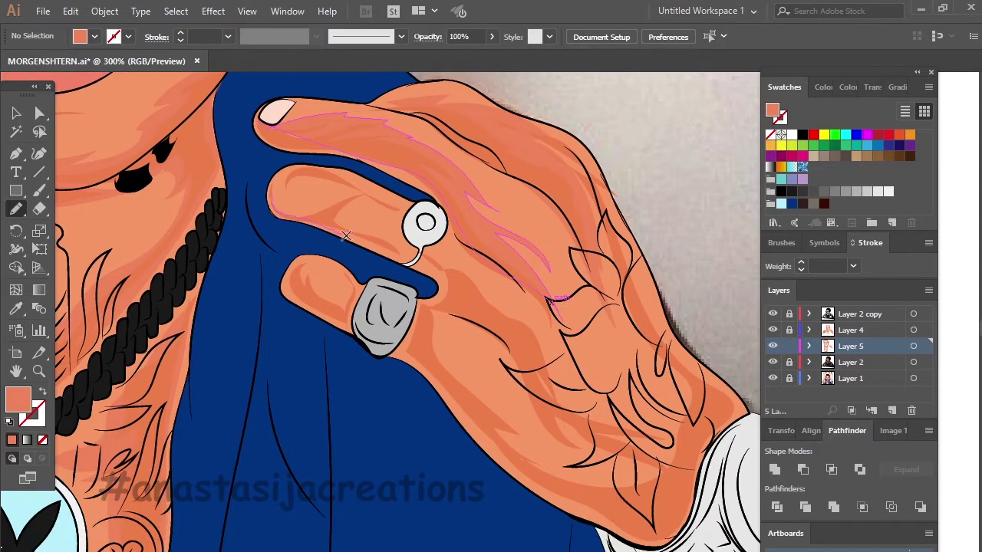
pyautogui.moveTo(277, 195); pyautogui.dragTo(280, 198)
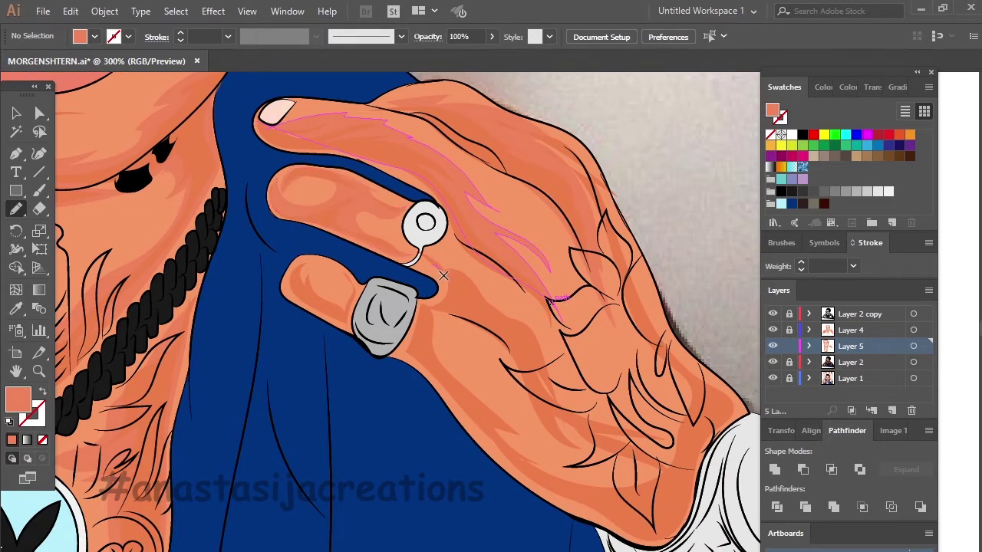
# Shade along the wrist, across the back of the hand and over the thumb
pyautogui.moveTo(508, 382); pyautogui.dragTo(683, 453)
pyautogui.moveTo(658, 361)
pyautogui.mouseDown()
pyautogui.moveTo(509, 307)
pyautogui.moveTo(415, 347)
pyautogui.mouseUp()
pyautogui.moveTo(670, 521); pyautogui.dragTo(505, 411)
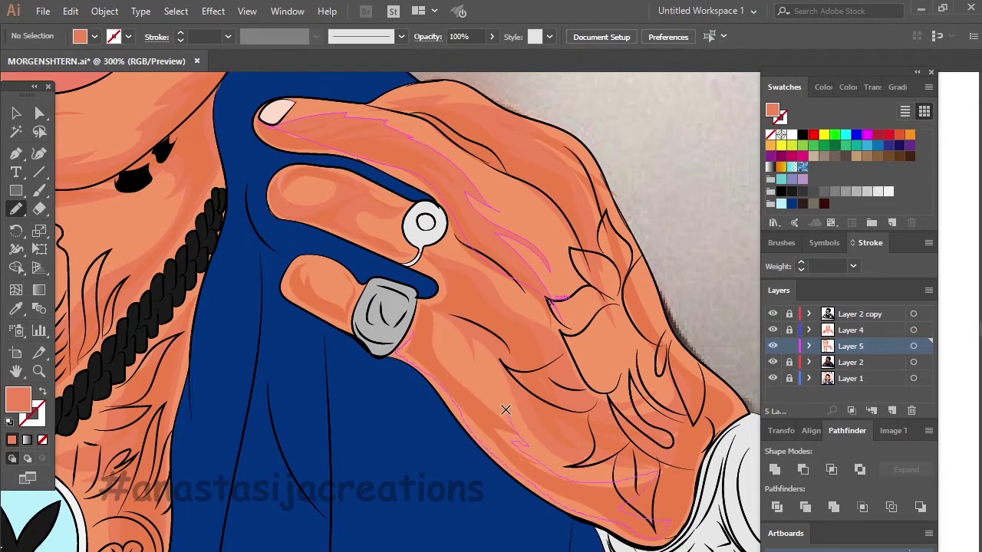
pyautogui.moveTo(447, 318); pyautogui.dragTo(444, 316)
pyautogui.moveTo(296, 269)
pyautogui.mouseDown()
pyautogui.moveTo(327, 308)
pyautogui.moveTo(338, 306)
pyautogui.mouseUp()
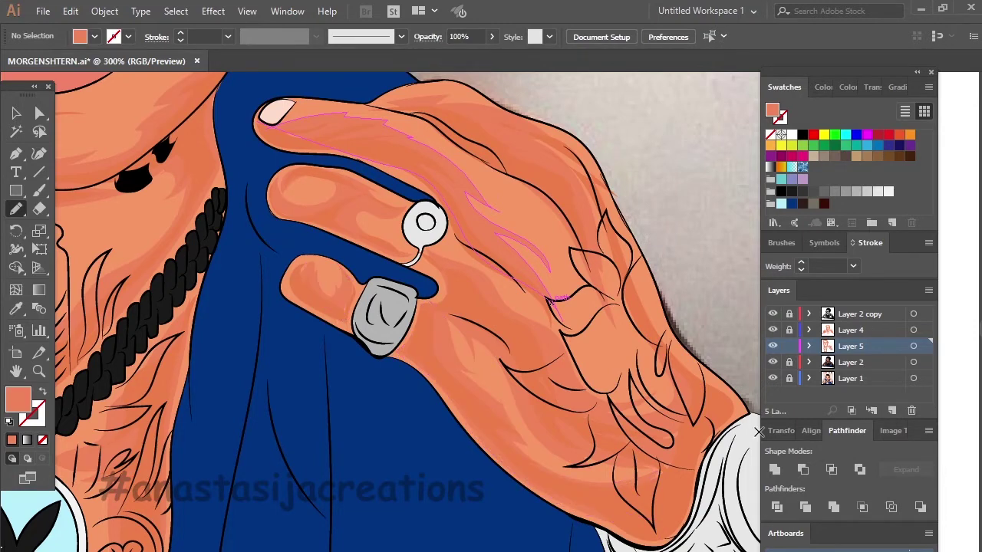
pyautogui.moveTo(606, 232); pyautogui.dragTo(623, 230)
# Shade the wrists under the silver bracelet and beside the braided bracelet
pyautogui.scroll(-5, 511, 177)
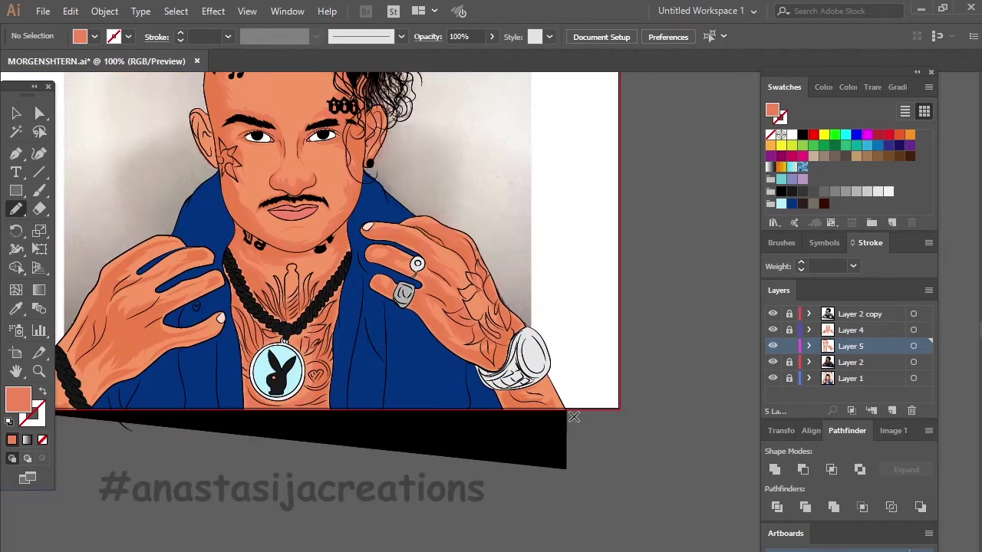
pyautogui.scroll(3, 537, 383)
pyautogui.scroll(2, 537, 384)
pyautogui.moveTo(433, 414)
pyautogui.mouseDown()
pyautogui.moveTo(621, 457)
pyautogui.moveTo(550, 420)
pyautogui.mouseUp()
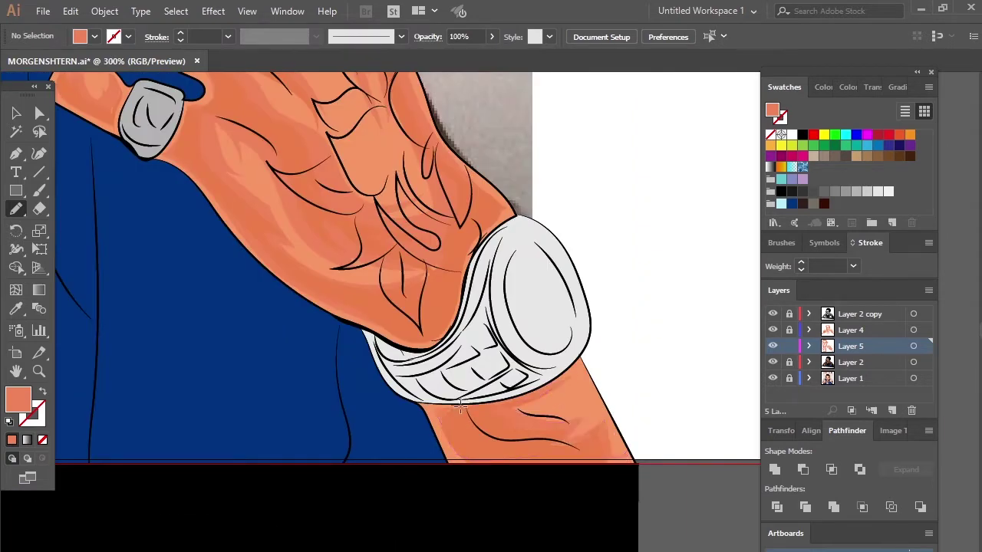
pyautogui.scroll(-3, 549, 421)
pyautogui.scroll(1, 491, 307)
pyautogui.scroll(2, 491, 307)
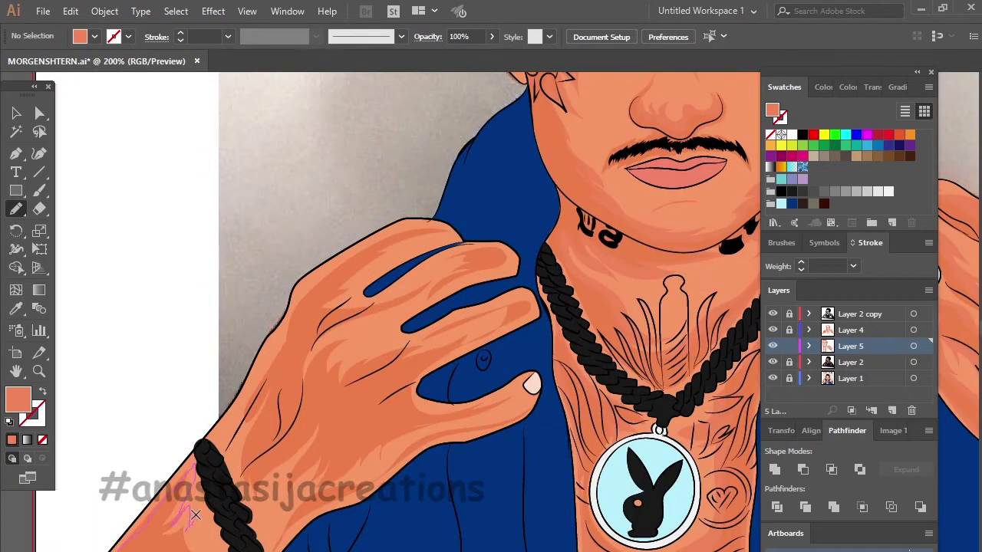
pyautogui.moveTo(195, 515); pyautogui.dragTo(192, 522)
pyautogui.moveTo(286, 321); pyautogui.dragTo(237, 474)
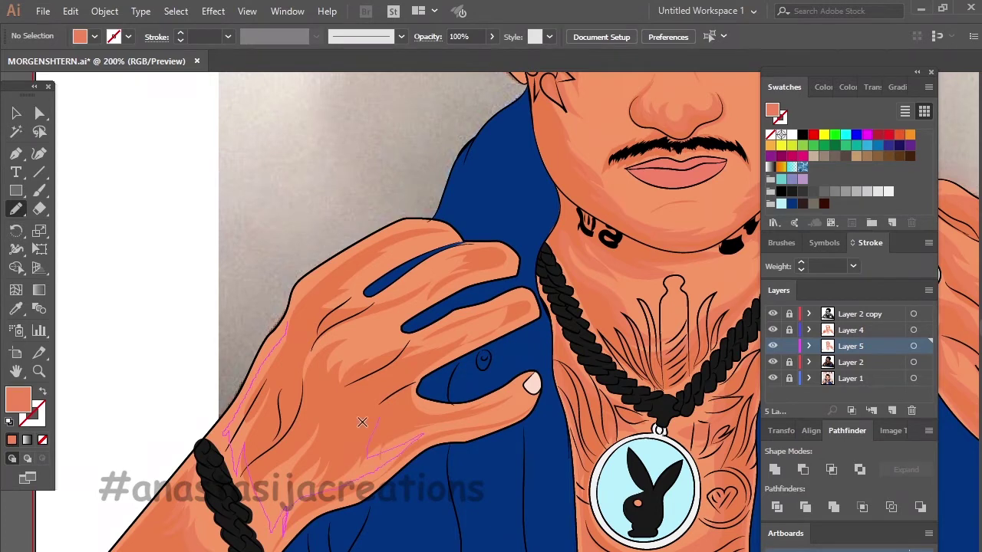
# Shade the other hand's knuckles and fingertops, then zoom to 100%
pyautogui.moveTo(283, 534); pyautogui.dragTo(338, 323)
pyautogui.moveTo(322, 311)
pyautogui.mouseDown()
pyautogui.moveTo(426, 230)
pyautogui.moveTo(352, 294)
pyautogui.mouseUp()
pyautogui.moveTo(383, 234); pyautogui.dragTo(382, 235)
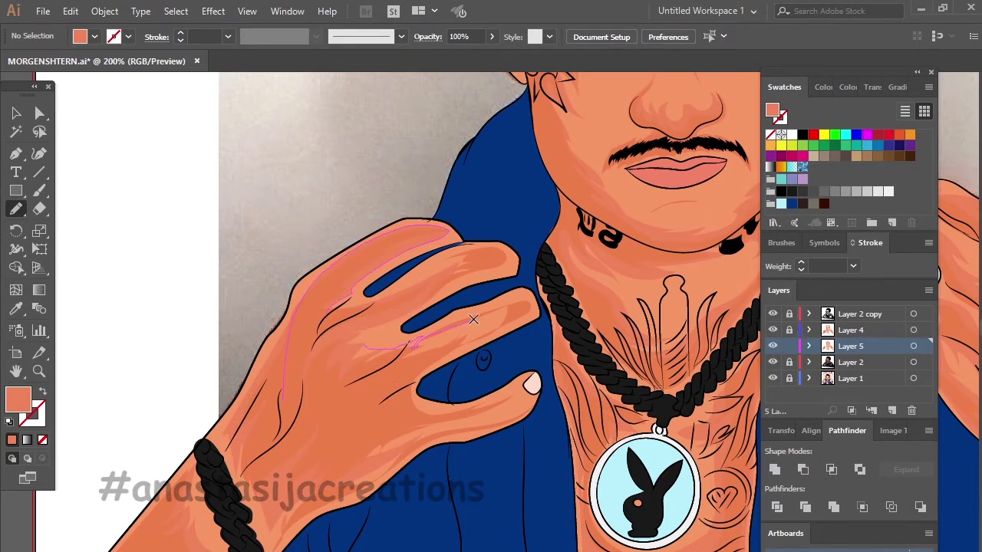
pyautogui.moveTo(471, 347); pyautogui.dragTo(473, 347)
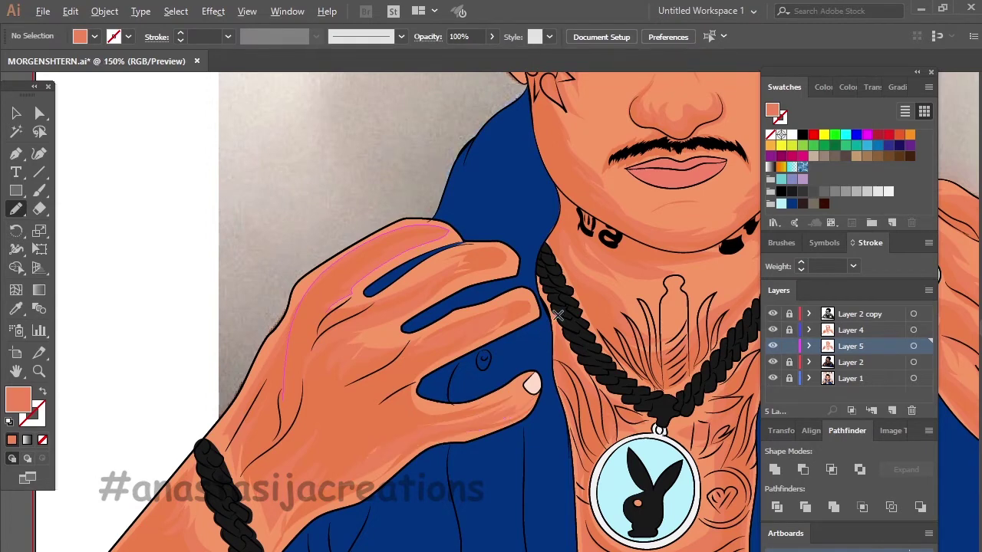
pyautogui.hotkey('ctrl', '1')
# Create a new Layer 6 above Layer 4, briefly toggling the reference photo layer
pyautogui.click(851, 330)
pyautogui.hotkey('ctrl', 'l')
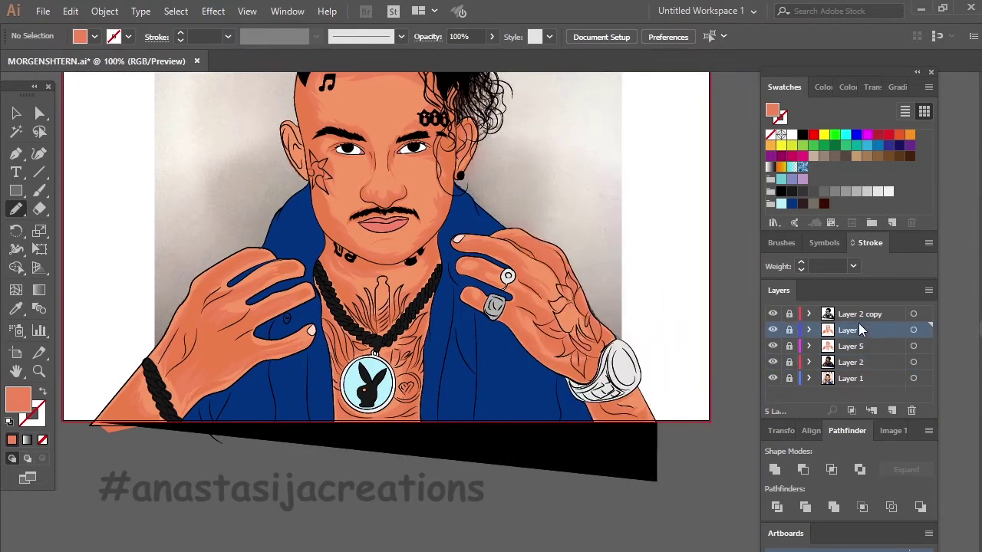
pyautogui.scroll(4, 399, 231)
pyautogui.click(772, 395)
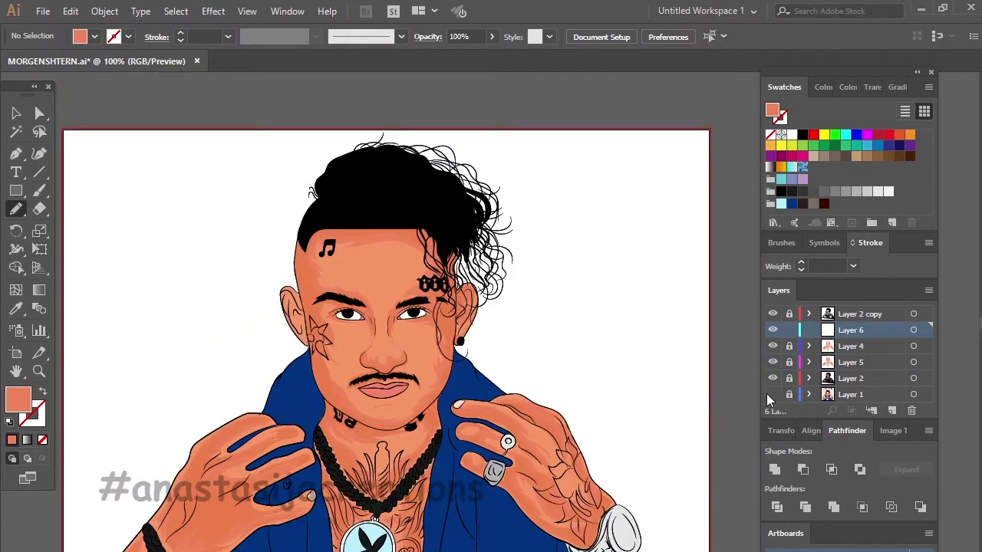
pyautogui.click(773, 394)
# Sample the deep reddish-brown swatch as fill and draw shading along the left temple
pyautogui.press('i')
pyautogui.scroll(1, 473, 154)
pyautogui.click(473, 115)
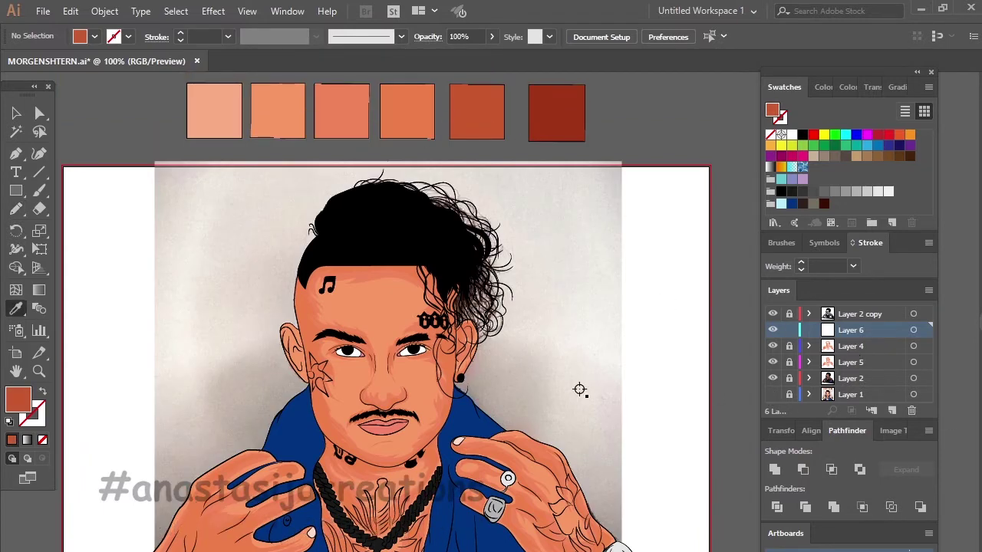
pyautogui.press('n')
pyautogui.scroll(2, 323, 317)
pyautogui.moveTo(279, 236); pyautogui.dragTo(286, 275)
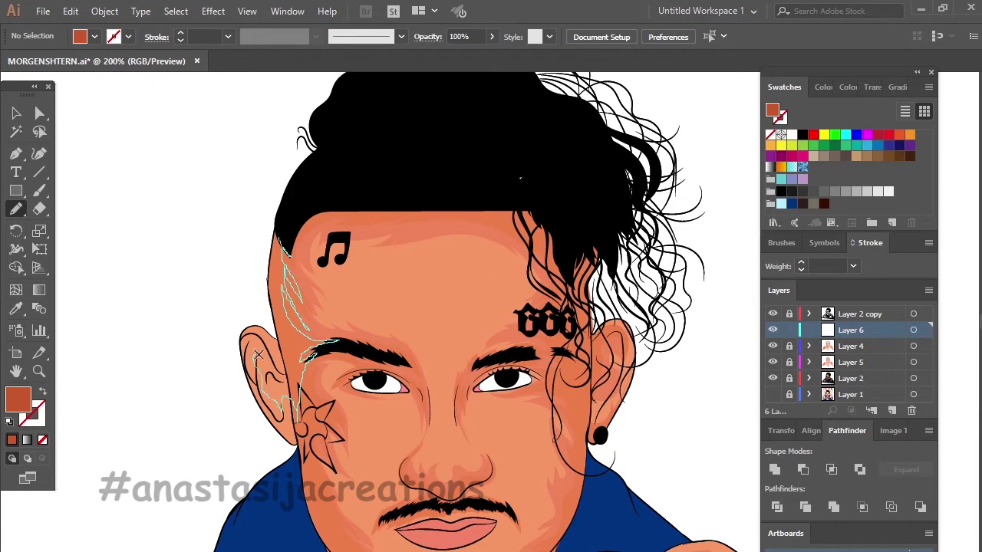
# Draw darker orange shading on the left temple, around the ear, eyebrow top and forehead
pyautogui.moveTo(272, 246); pyautogui.dragTo(274, 247)
pyautogui.scroll(1, 288, 349)
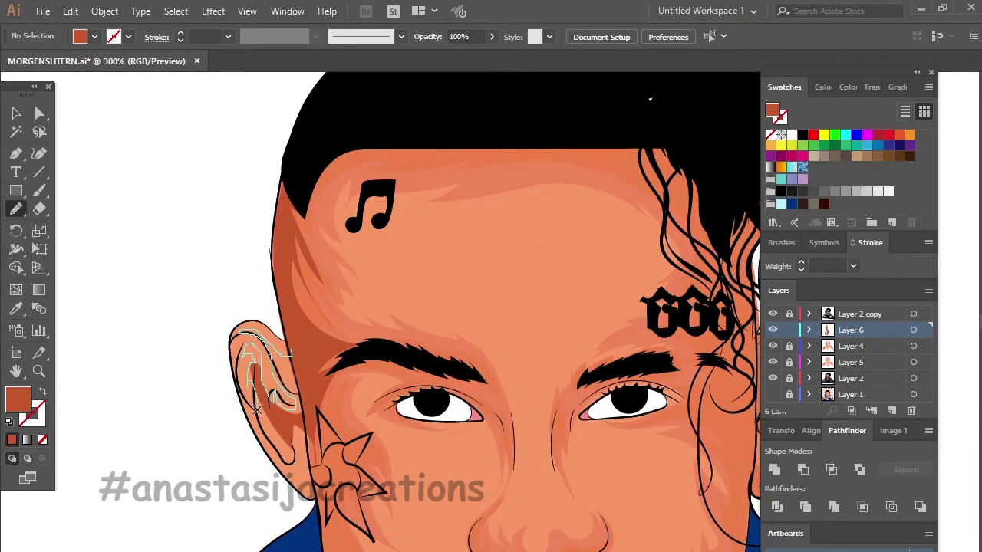
pyautogui.moveTo(310, 465)
pyautogui.mouseDown()
pyautogui.moveTo(332, 453)
pyautogui.moveTo(335, 361)
pyautogui.moveTo(291, 349)
pyautogui.mouseUp()
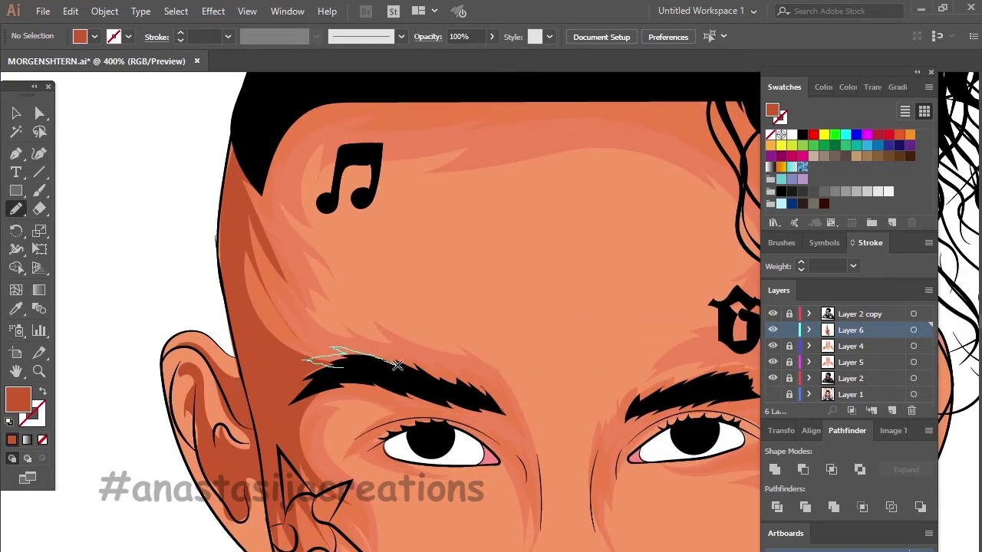
pyautogui.moveTo(501, 400); pyautogui.dragTo(503, 402)
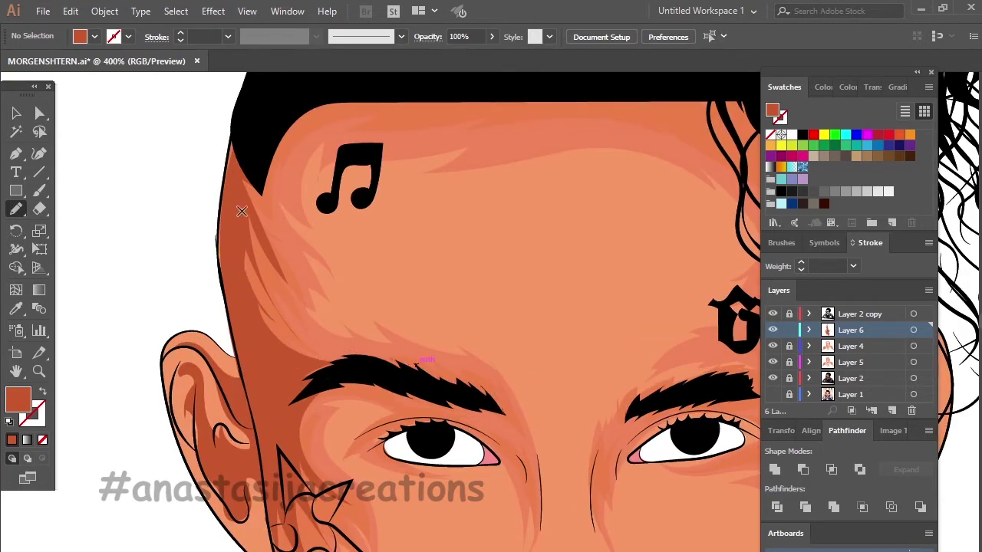
pyautogui.moveTo(262, 300); pyautogui.dragTo(264, 301)
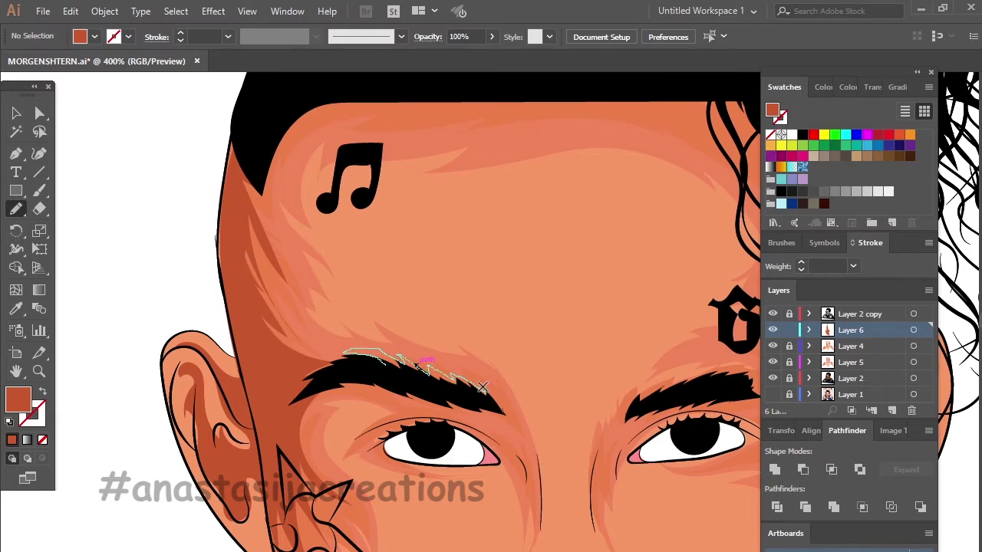
# Add dark orange strokes over the left eyebrow, near the eye and down the cheek to the jaw
pyautogui.moveTo(358, 391); pyautogui.dragTo(357, 392)
pyautogui.scroll(1, 357, 391)
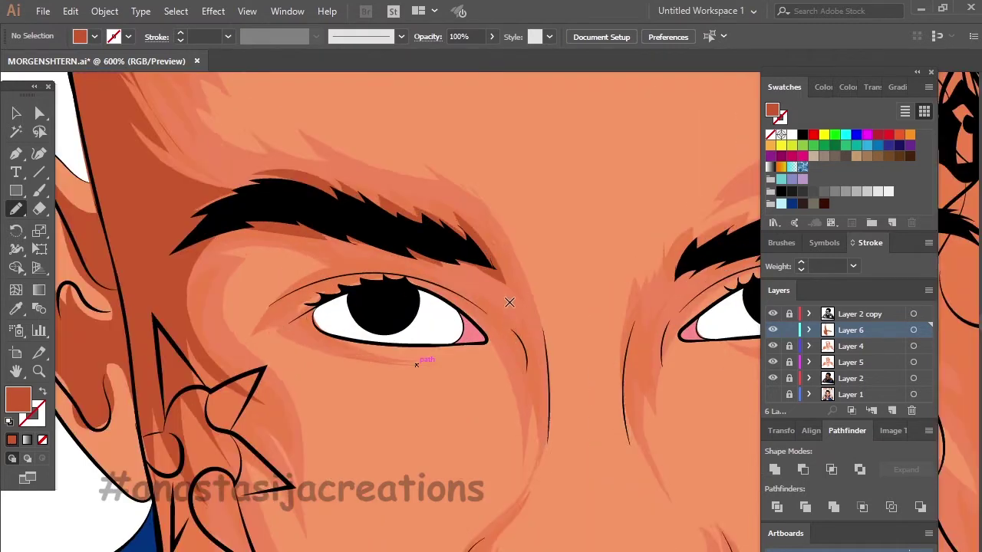
pyautogui.moveTo(257, 317); pyautogui.dragTo(491, 311)
pyautogui.scroll(-5, 491, 311)
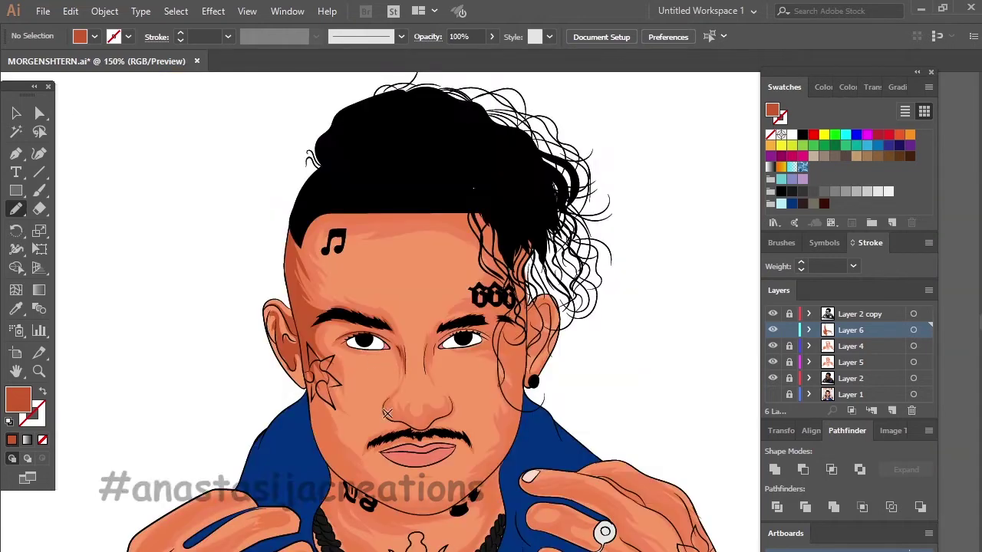
pyautogui.scroll(3, 287, 258)
pyautogui.moveTo(209, 151)
pyautogui.mouseDown()
pyautogui.moveTo(236, 309)
pyautogui.moveTo(285, 423)
pyautogui.moveTo(250, 415)
pyautogui.mouseUp()
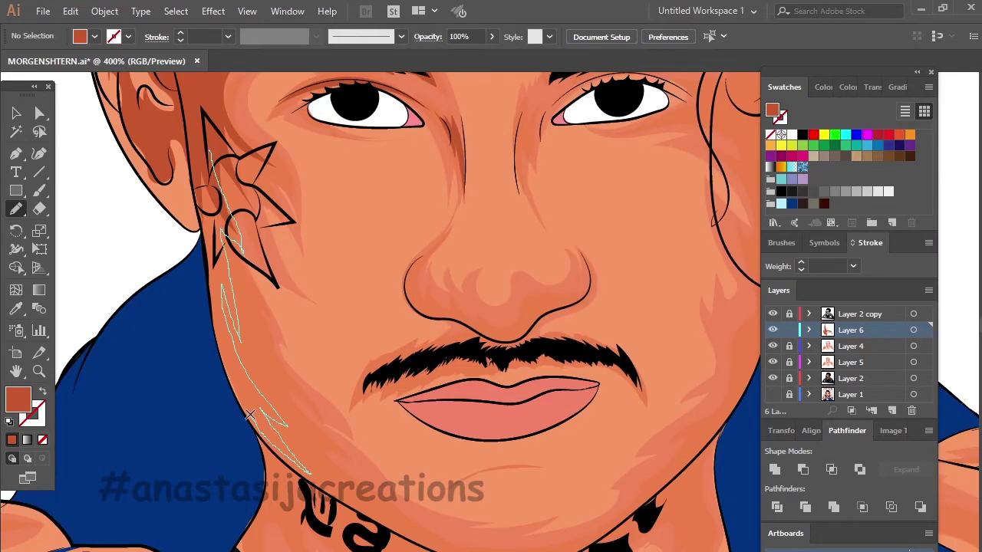
pyautogui.moveTo(212, 281); pyautogui.dragTo(212, 281)
# Shade along the chin and up the jaw, plus the cheek below the star tattoo
pyautogui.scroll(-2, 212, 281)
pyautogui.scroll(-2, 322, 350)
pyautogui.scroll(4, 217, 297)
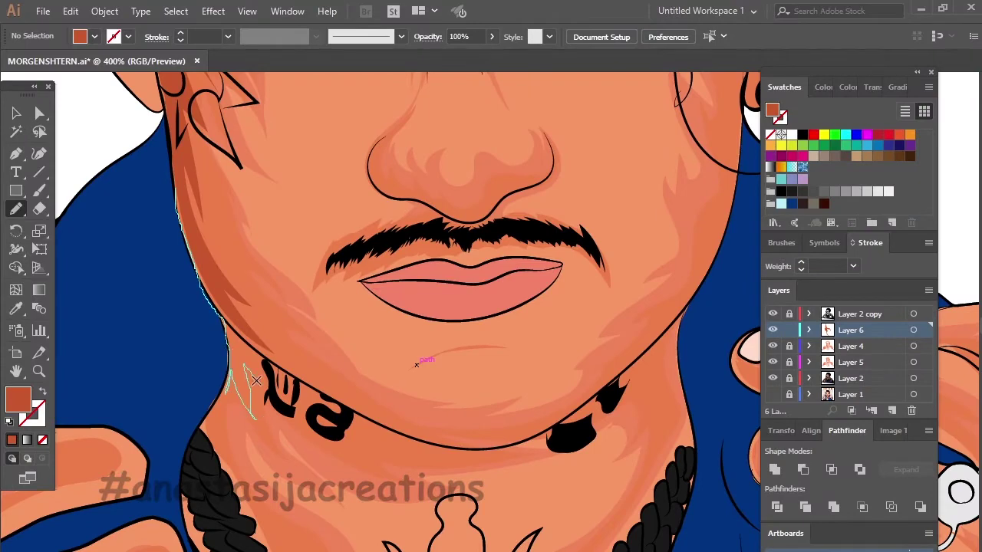
pyautogui.moveTo(256, 382); pyautogui.dragTo(198, 230)
pyautogui.scroll(1, 175, 191)
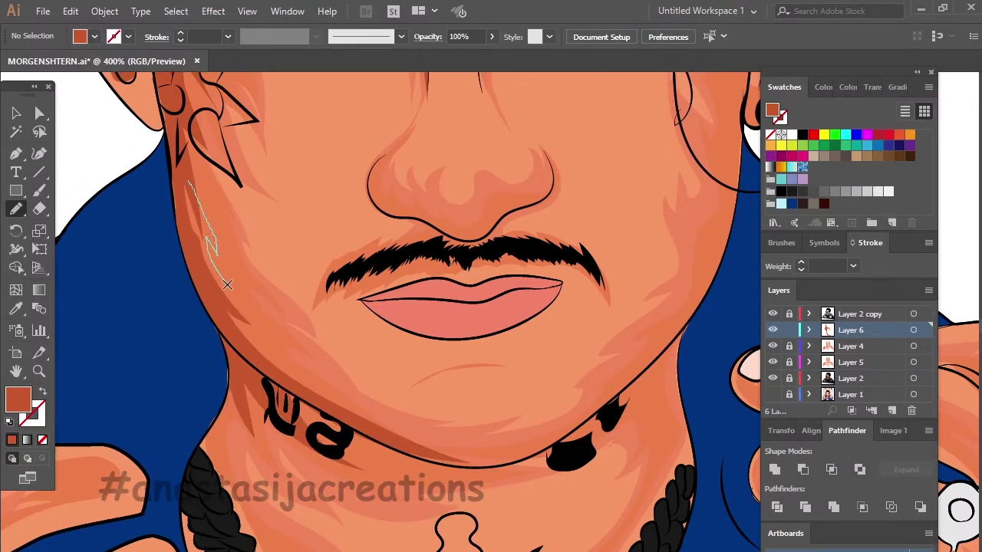
pyautogui.moveTo(227, 284); pyautogui.dragTo(227, 285)
pyautogui.moveTo(380, 438)
pyautogui.mouseDown()
pyautogui.moveTo(176, 396)
pyautogui.moveTo(358, 415)
pyautogui.moveTo(321, 413)
pyautogui.mouseUp()
# Draw dark orange shading strokes up and down the right jaw edge
pyautogui.moveTo(477, 283)
pyautogui.mouseDown()
pyautogui.moveTo(437, 370)
pyautogui.moveTo(478, 283)
pyautogui.mouseUp()
pyautogui.scroll(1, 517, 230)
pyautogui.moveTo(537, 160); pyautogui.dragTo(513, 283)
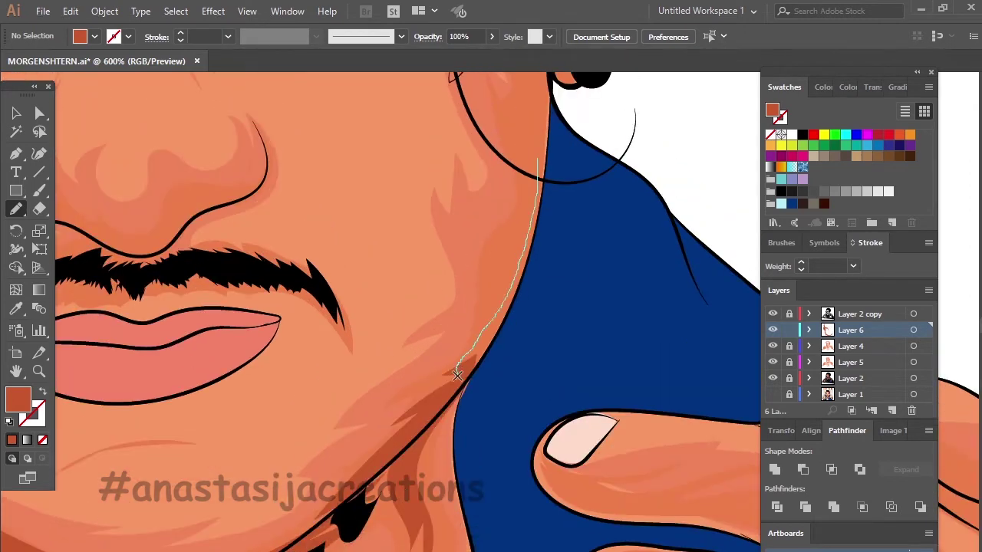
pyautogui.moveTo(542, 138); pyautogui.dragTo(541, 138)
pyautogui.moveTo(537, 223); pyautogui.dragTo(460, 395)
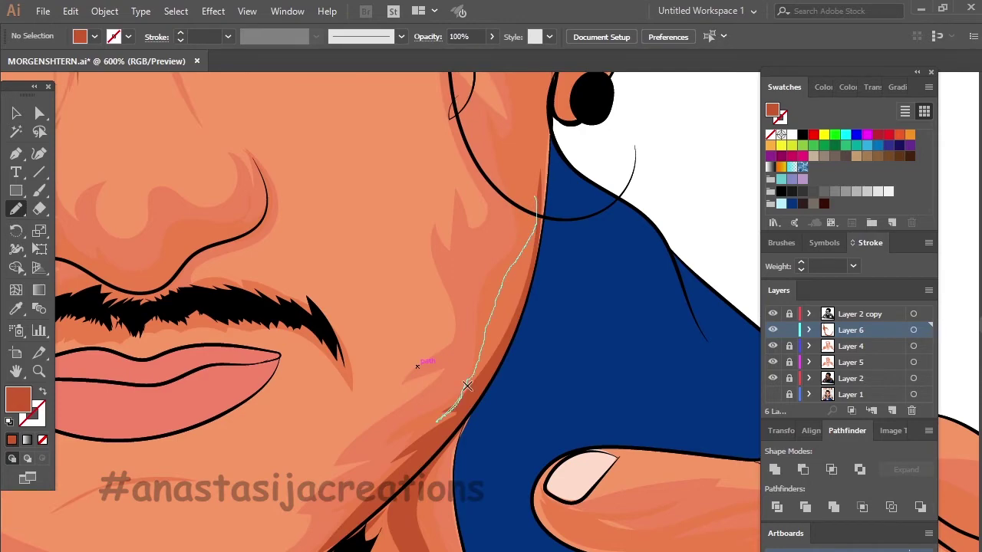
pyautogui.scroll(3, 514, 368)
# Add further dark orange strokes on the right jaw below the ear
pyautogui.moveTo(453, 476); pyautogui.dragTo(429, 499)
pyautogui.scroll(1, 515, 346)
pyautogui.moveTo(560, 130); pyautogui.dragTo(541, 332)
pyautogui.scroll(-3, 521, 282)
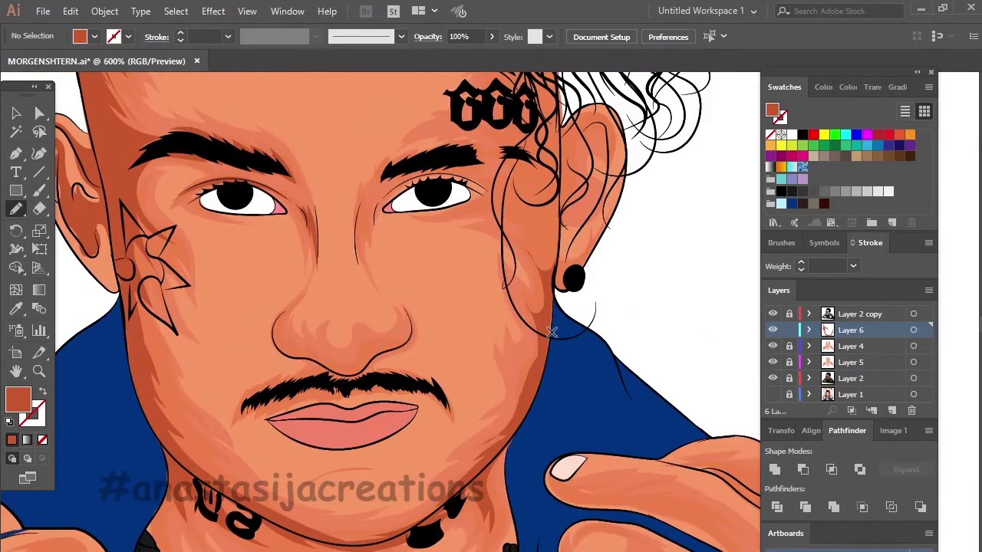
pyautogui.scroll(3, 522, 282)
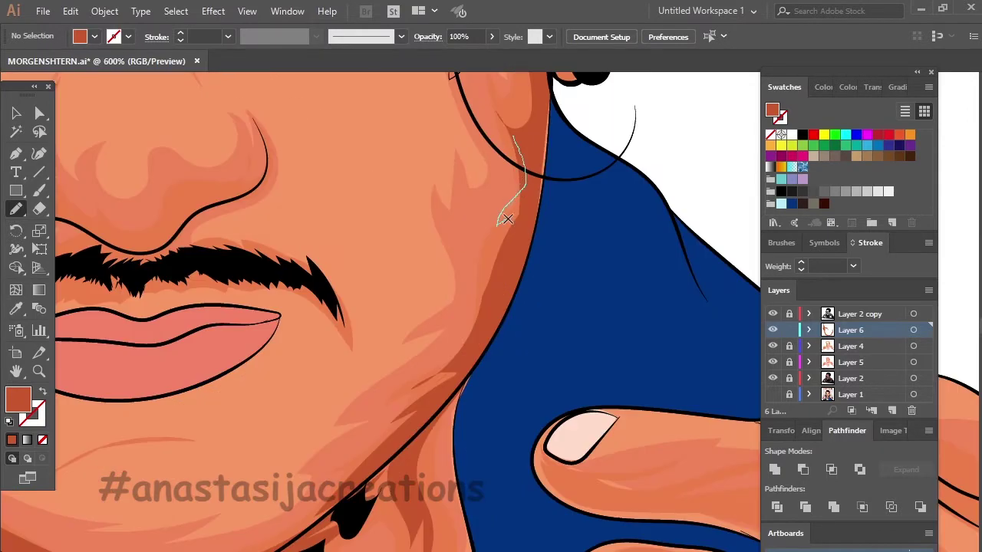
pyautogui.moveTo(454, 339); pyautogui.dragTo(454, 339)
pyautogui.scroll(-3, 537, 184)
# Draw black hair strands beside the right ear and near the right temple
pyautogui.scroll(2, 535, 186)
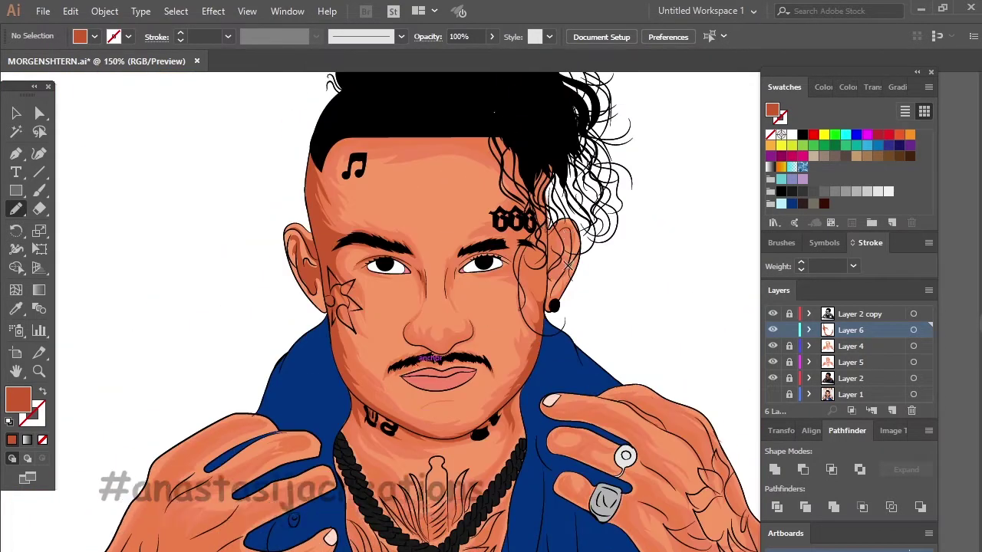
pyautogui.scroll(1, 535, 187)
pyautogui.moveTo(535, 182); pyautogui.dragTo(549, 92)
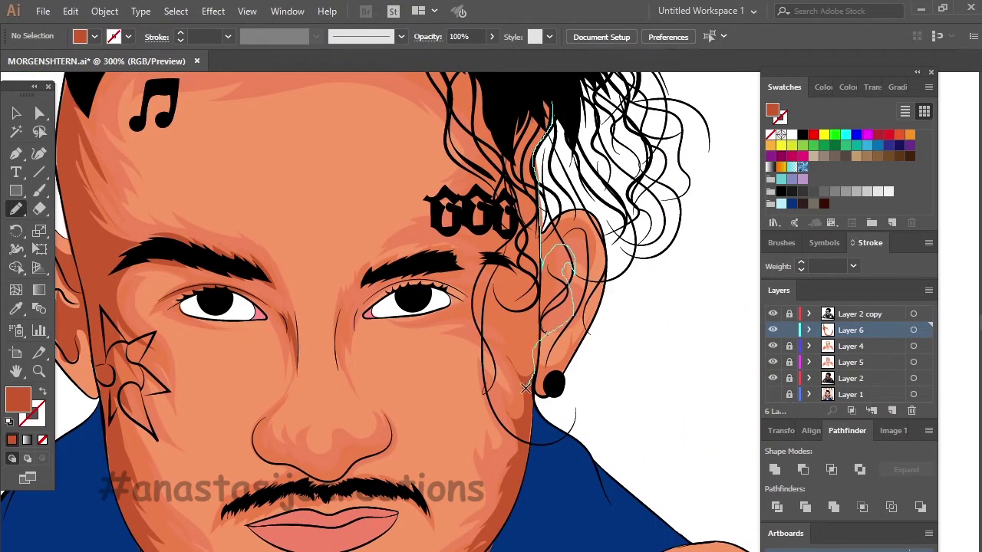
pyautogui.moveTo(500, 247); pyautogui.dragTo(500, 247)
pyautogui.scroll(-2, 501, 247)
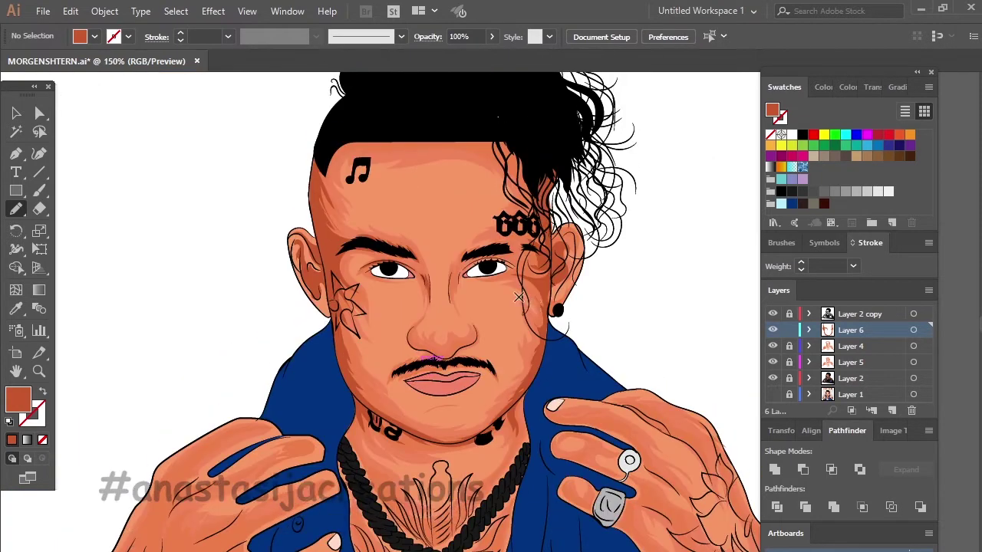
pyautogui.scroll(1, 500, 247)
pyautogui.scroll(2, 500, 247)
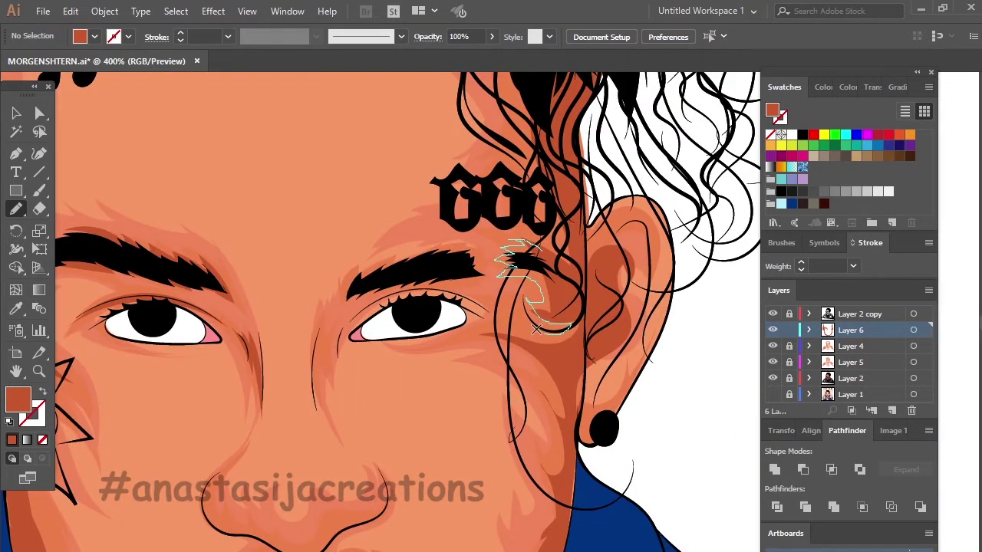
pyautogui.moveTo(536, 329); pyautogui.dragTo(537, 329)
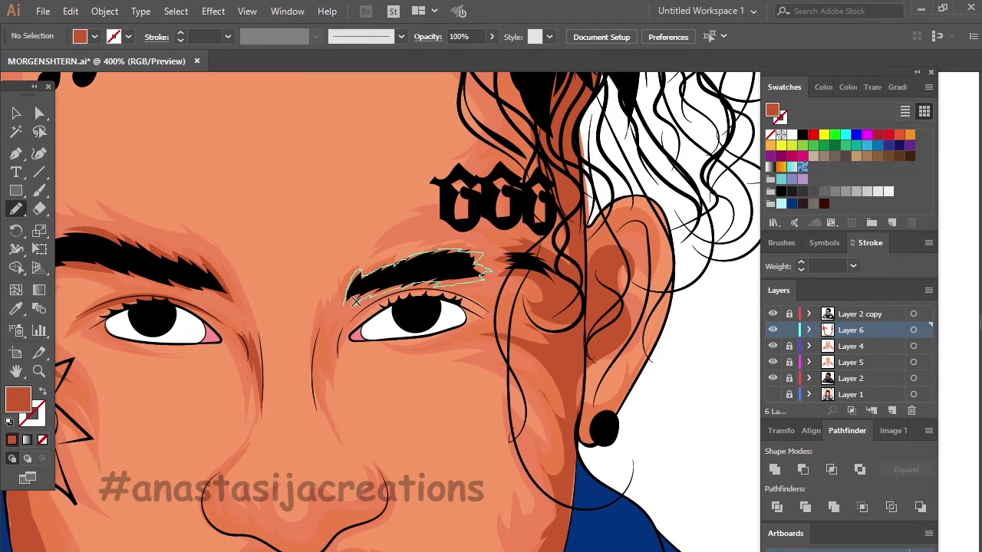
# Add a dark orange shading stroke along the right eyebrow
pyautogui.scroll(2, 330, 311)
pyautogui.moveTo(356, 301); pyautogui.dragTo(298, 453)
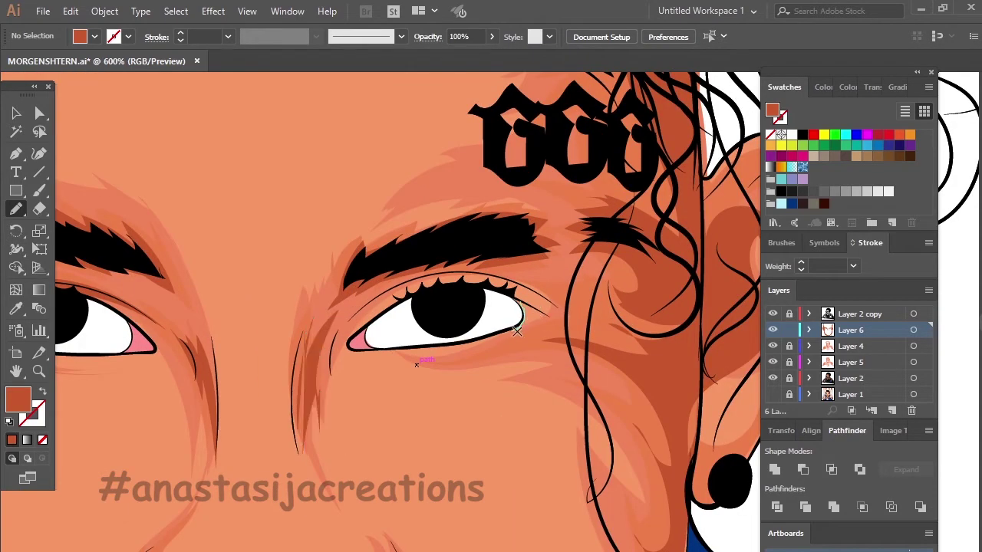
pyautogui.scroll(-2, 417, 364)
pyautogui.scroll(1, 417, 364)
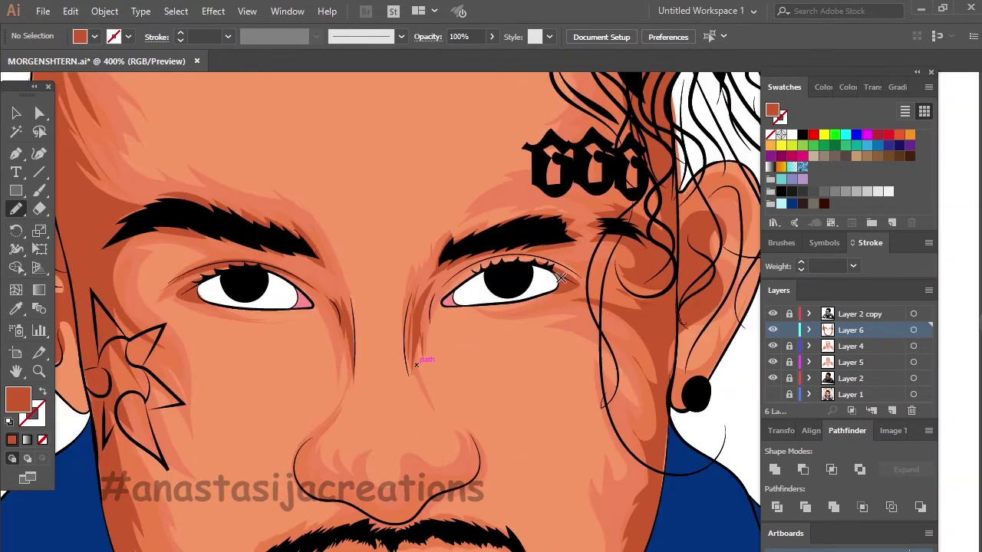
pyautogui.scroll(-3, 480, 253)
pyautogui.scroll(2, 269, 276)
pyautogui.scroll(2, 269, 276)
# Shade the forehead hairline with two long dark orange strokes
pyautogui.moveTo(242, 230)
pyautogui.mouseDown()
pyautogui.moveTo(482, 156)
pyautogui.moveTo(506, 195)
pyautogui.mouseUp()
pyautogui.scroll(-2, 683, 160)
pyautogui.hscroll(5, 683, 159)
pyautogui.hscroll(5, 682, 159)
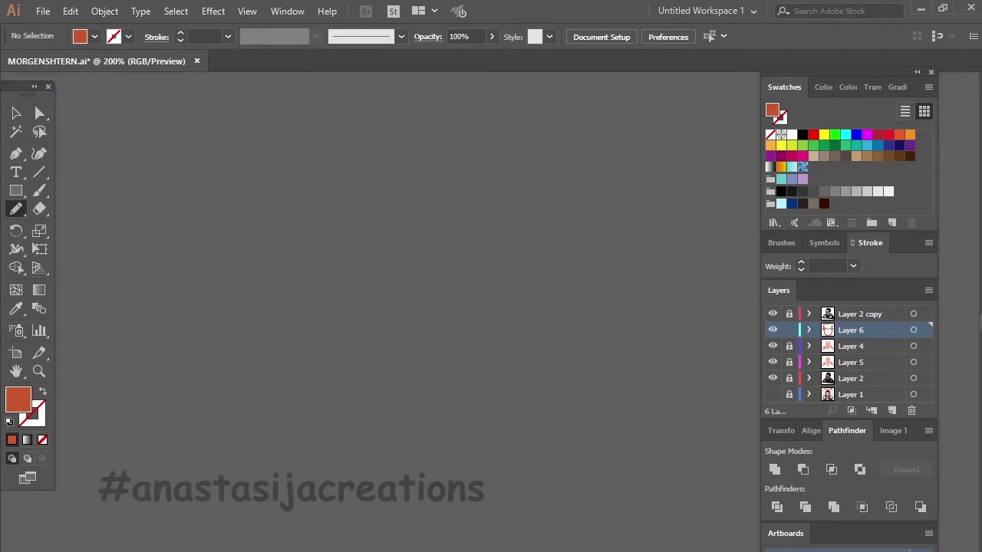
pyautogui.hscroll(-10, 380, 307)
pyautogui.scroll(2, 380, 306)
pyautogui.moveTo(265, 212); pyautogui.dragTo(475, 215)
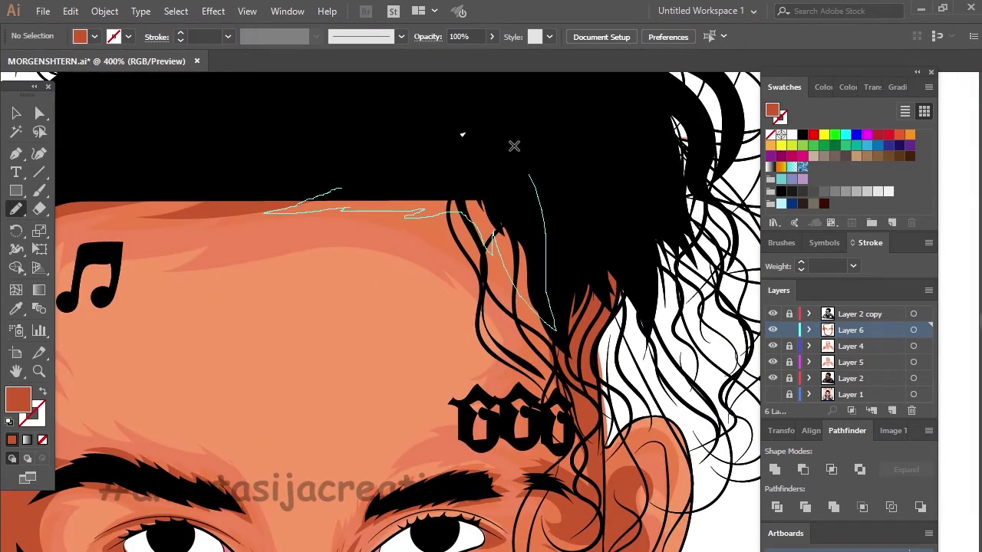
pyautogui.scroll(-4, 513, 145)
pyautogui.scroll(-1, 307, 367)
# Shade the chest below the chain, beside the pendant and down its left side
pyautogui.scroll(1, 313, 406)
pyautogui.moveTo(294, 384); pyautogui.dragTo(388, 413)
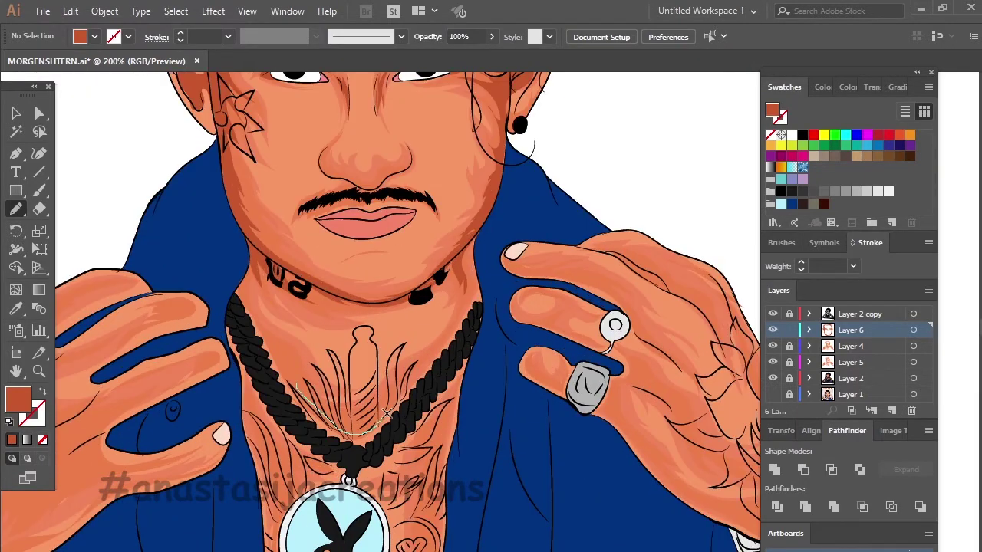
pyautogui.scroll(-1, 385, 451)
pyautogui.scroll(1, 385, 452)
pyautogui.moveTo(424, 353); pyautogui.dragTo(435, 299)
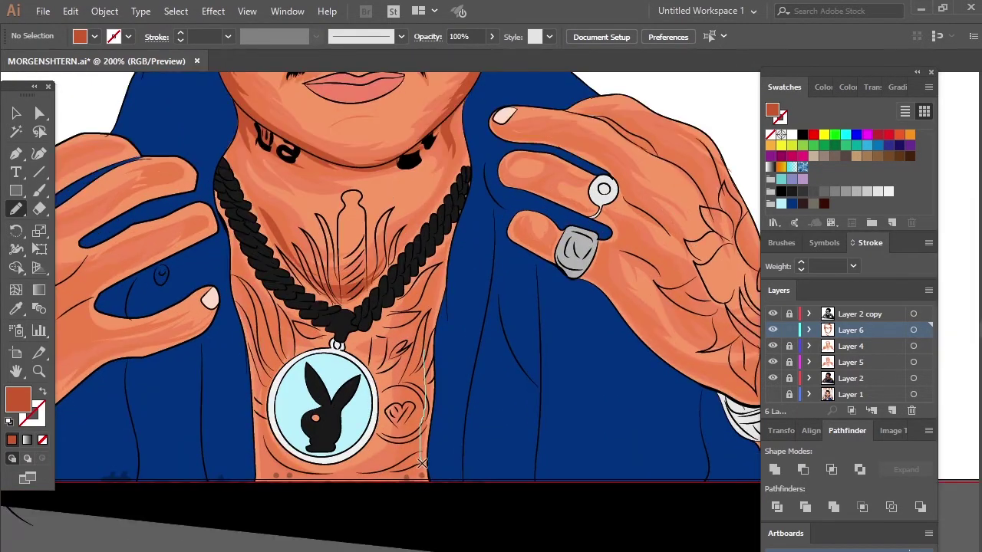
pyautogui.scroll(-2, 401, 482)
pyautogui.scroll(2, 360, 458)
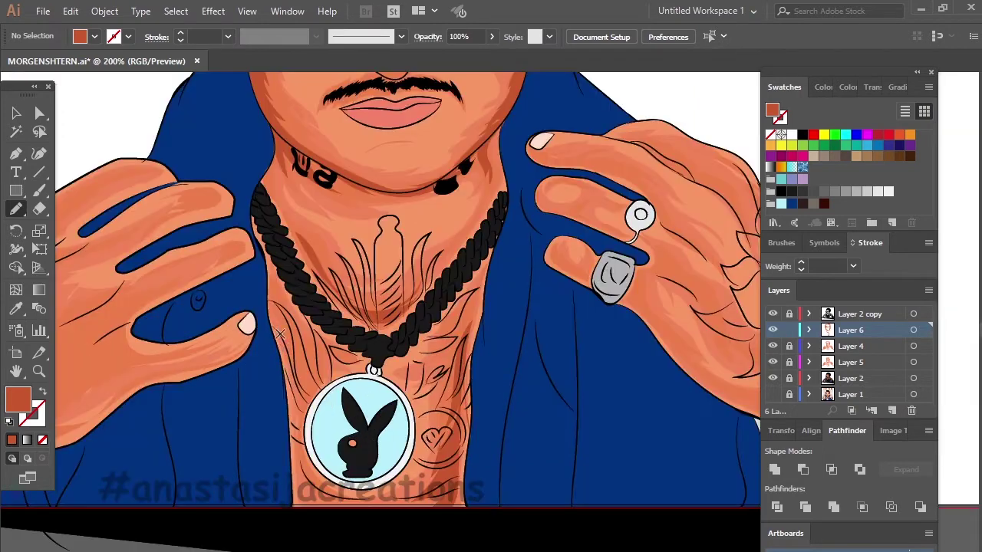
pyautogui.moveTo(277, 327); pyautogui.dragTo(336, 500)
pyautogui.scroll(-1, 277, 332)
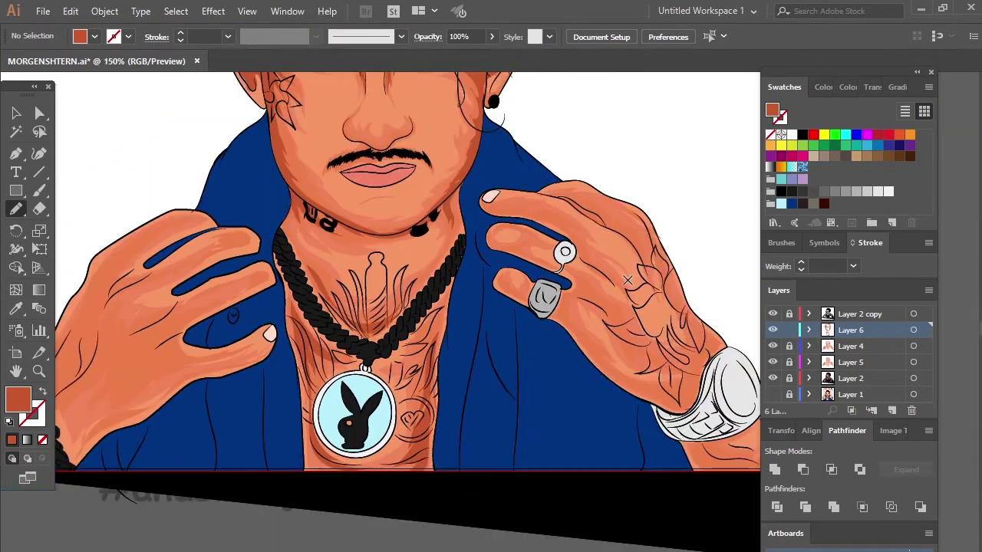
pyautogui.scroll(1, 644, 181)
# Shade the right hand's edge, index finger, wrist outline and back of the hand
pyautogui.moveTo(522, 198); pyautogui.dragTo(633, 299)
pyautogui.moveTo(519, 201); pyautogui.dragTo(523, 199)
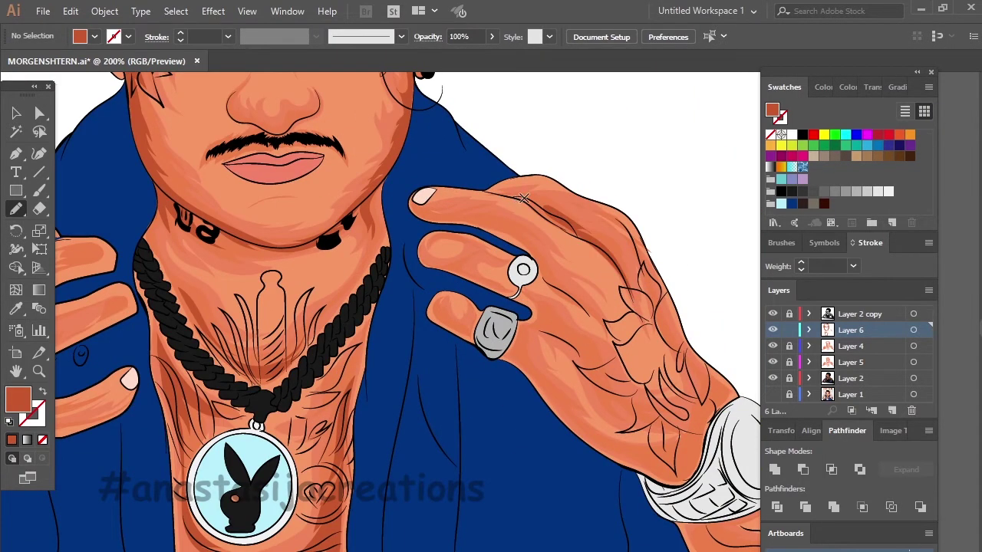
pyautogui.moveTo(426, 211); pyautogui.dragTo(514, 244)
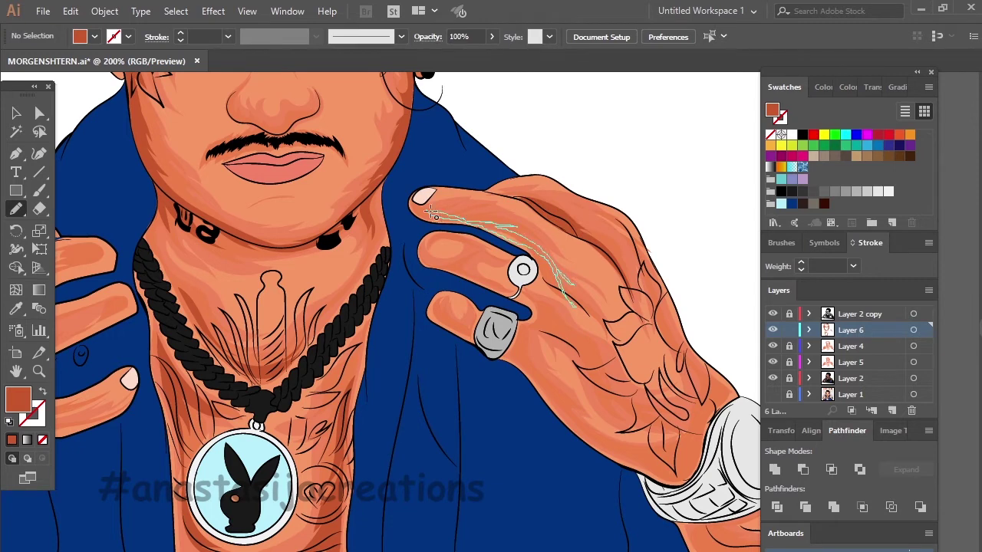
pyautogui.moveTo(431, 211); pyautogui.dragTo(550, 278)
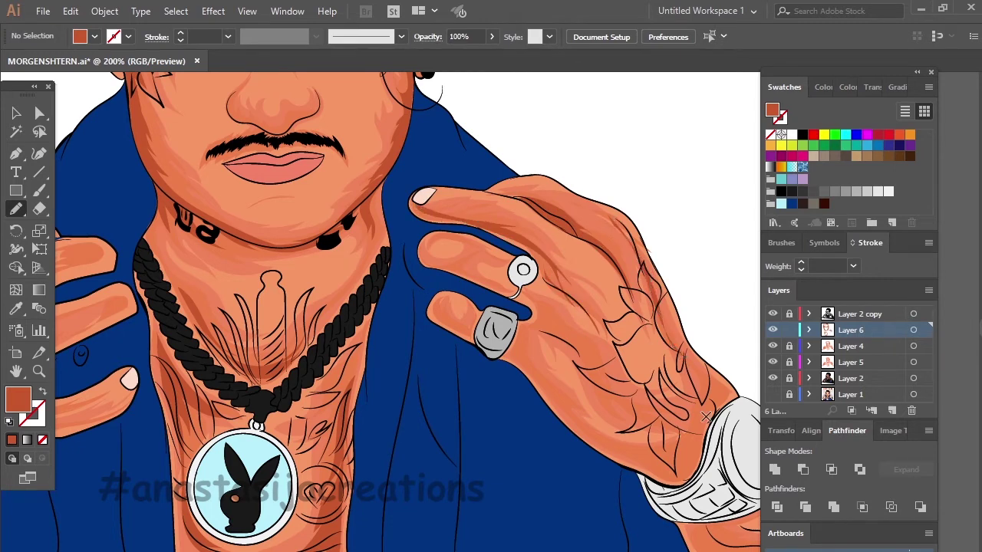
pyautogui.moveTo(685, 353); pyautogui.dragTo(664, 475)
pyautogui.moveTo(704, 384); pyautogui.dragTo(607, 418)
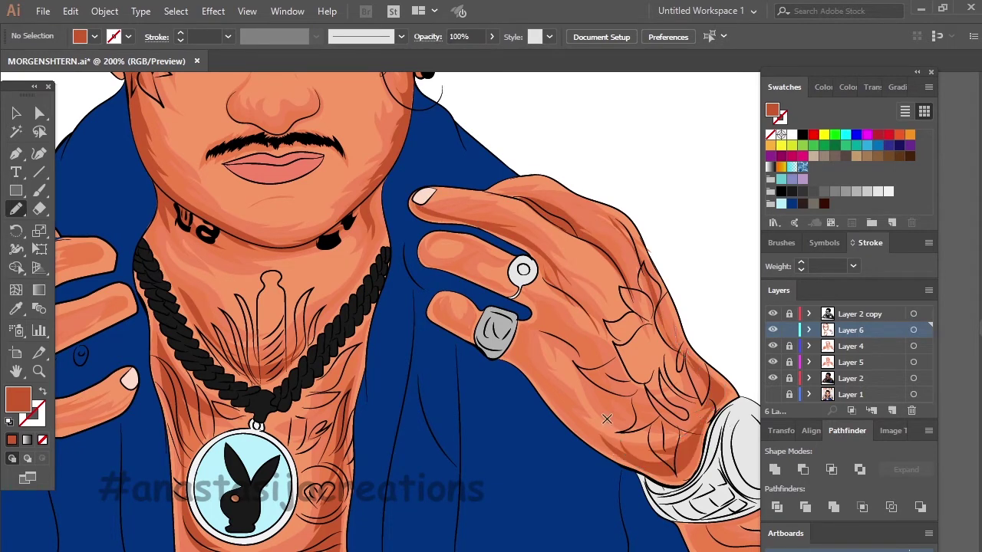
pyautogui.moveTo(519, 338); pyautogui.dragTo(516, 342)
# Add shading beside the silver ring and along the upper finger's top edge
pyautogui.keyDown('alt'); pyautogui.scroll(2, 519, 353); pyautogui.keyUp('alt')
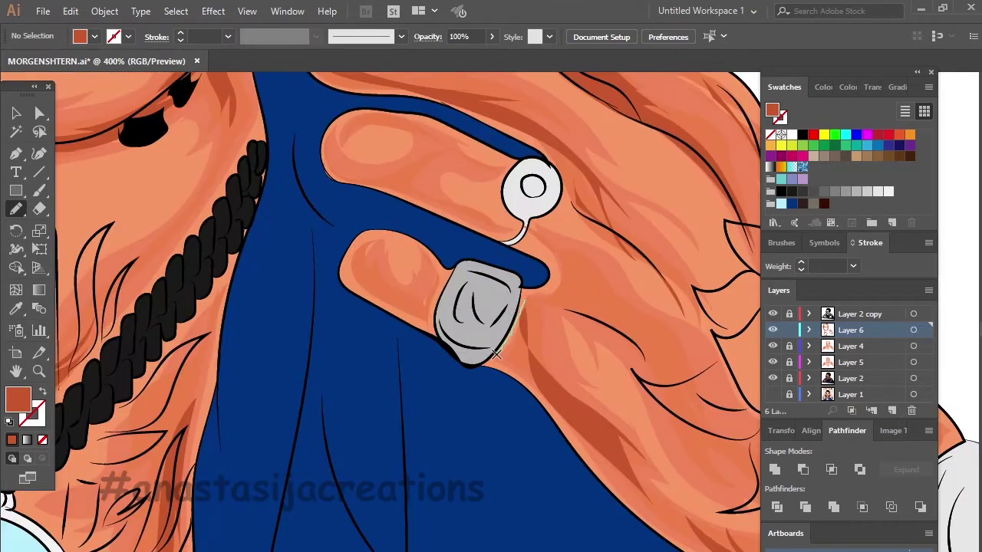
pyautogui.moveTo(529, 299); pyautogui.dragTo(552, 392)
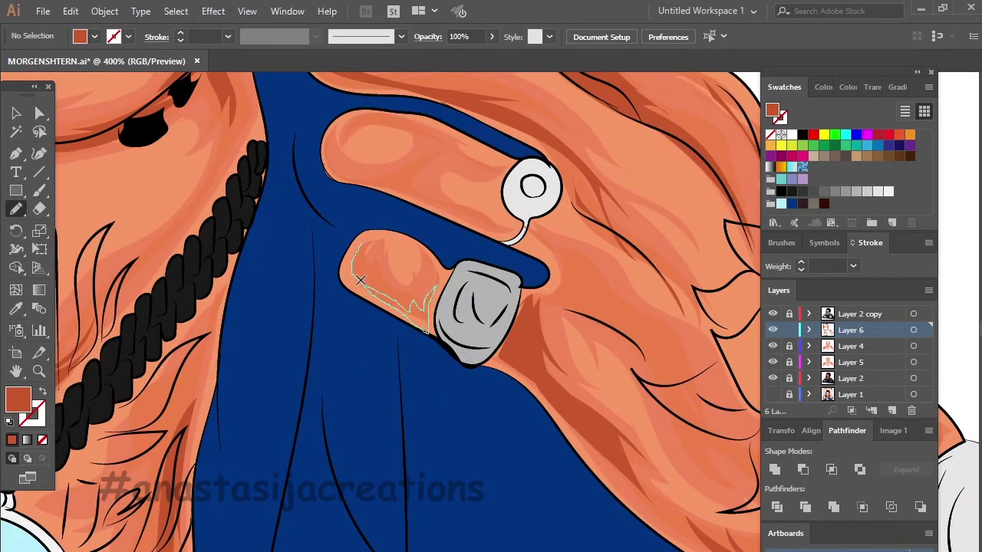
pyautogui.keyDown('alt'); pyautogui.scroll(-4, 360, 280); pyautogui.keyUp('alt')
pyautogui.keyDown('alt'); pyautogui.scroll(3, 430, 261); pyautogui.keyUp('alt')
pyautogui.moveTo(393, 224)
pyautogui.mouseDown()
pyautogui.moveTo(447, 266)
pyautogui.moveTo(436, 255)
pyautogui.mouseUp()
pyautogui.moveTo(513, 241)
pyautogui.mouseDown()
pyautogui.moveTo(451, 208)
pyautogui.moveTo(430, 215)
pyautogui.mouseUp()
pyautogui.scroll(-1, 545, 277)
# Add shading strokes on the back of the hand and the wrist's lower edge
pyautogui.moveTo(551, 282); pyautogui.dragTo(610, 353)
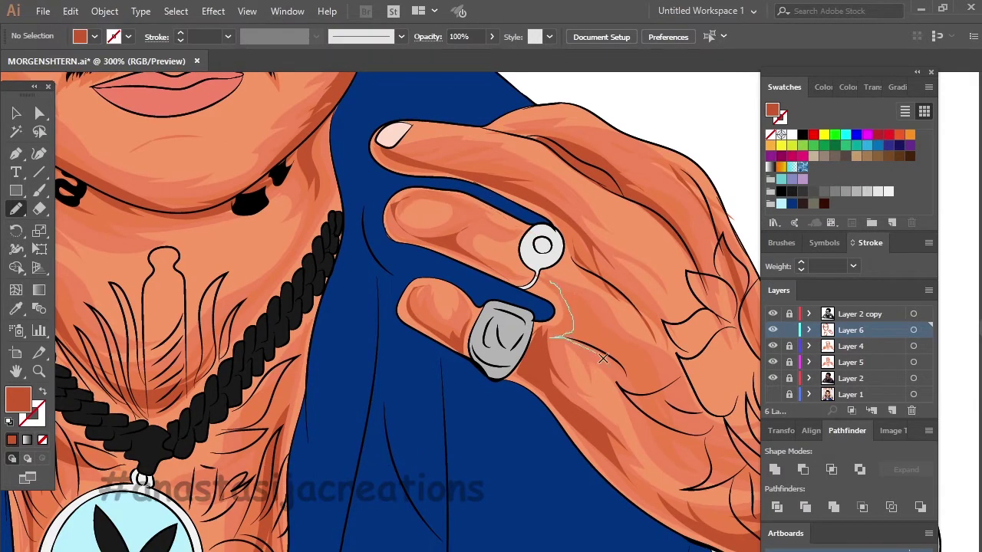
pyautogui.moveTo(665, 374); pyautogui.dragTo(665, 376)
pyautogui.keyDown('alt'); pyautogui.scroll(-3, 664, 375); pyautogui.keyUp('alt')
pyautogui.keyDown('alt'); pyautogui.scroll(1, 634, 358); pyautogui.keyUp('alt')
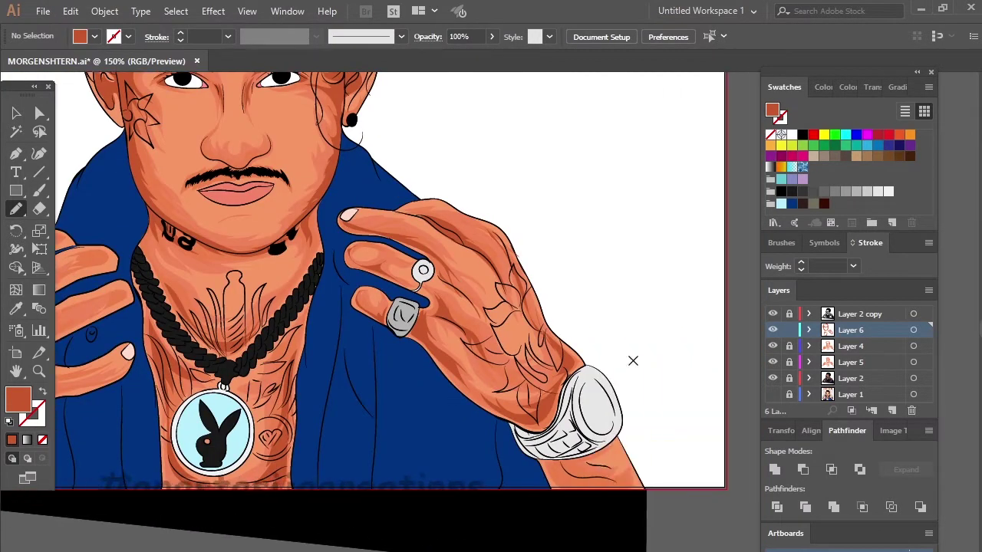
pyautogui.keyDown('alt'); pyautogui.scroll(2, 634, 357); pyautogui.keyUp('alt')
pyautogui.moveTo(531, 388)
pyautogui.mouseDown()
pyautogui.moveTo(621, 409)
pyautogui.moveTo(589, 388)
pyautogui.mouseUp()
pyautogui.keyDown('alt'); pyautogui.scroll(-3, 574, 457); pyautogui.keyUp('alt')
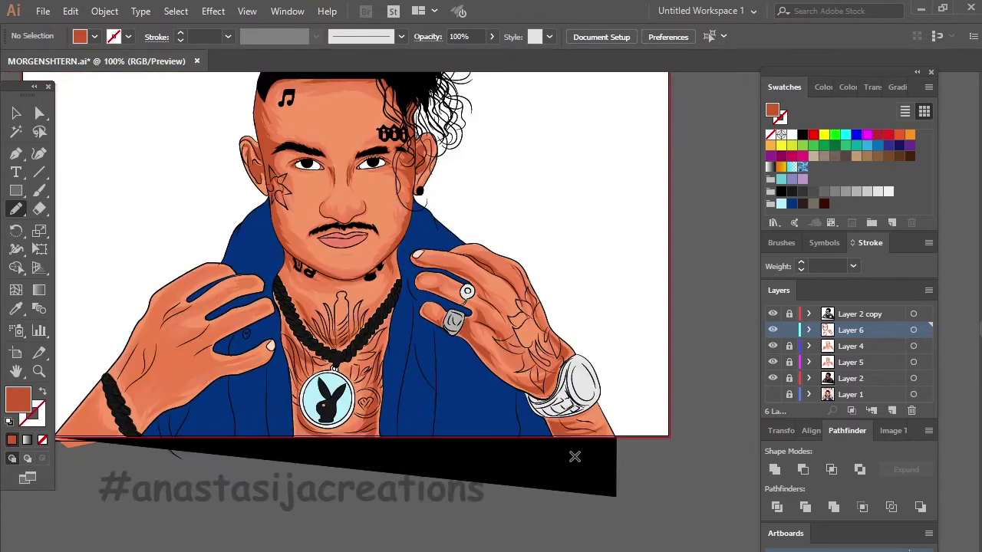
pyautogui.keyDown('alt'); pyautogui.scroll(1, 175, 454); pyautogui.keyUp('alt')
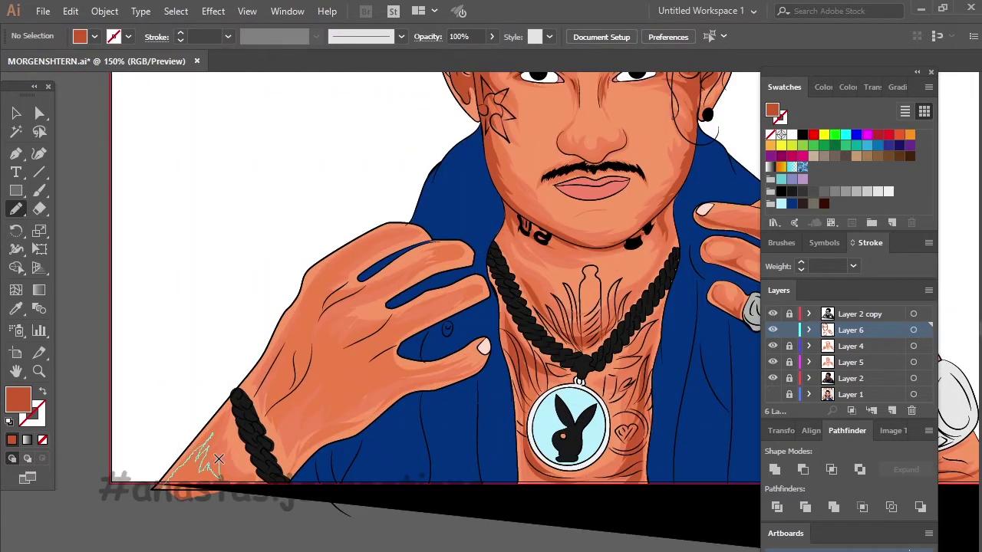
# Draw dark shading lines across the left hand and near the left wrist
pyautogui.moveTo(219, 459); pyautogui.dragTo(219, 461)
pyautogui.scroll(1, 220, 461)
pyautogui.moveTo(262, 420)
pyautogui.mouseDown()
pyautogui.moveTo(388, 323)
pyautogui.moveTo(261, 425)
pyautogui.mouseUp()
pyautogui.moveTo(305, 471)
pyautogui.mouseDown()
pyautogui.moveTo(295, 479)
pyautogui.moveTo(314, 492)
pyautogui.mouseUp()
pyautogui.moveTo(383, 385); pyautogui.dragTo(384, 412)
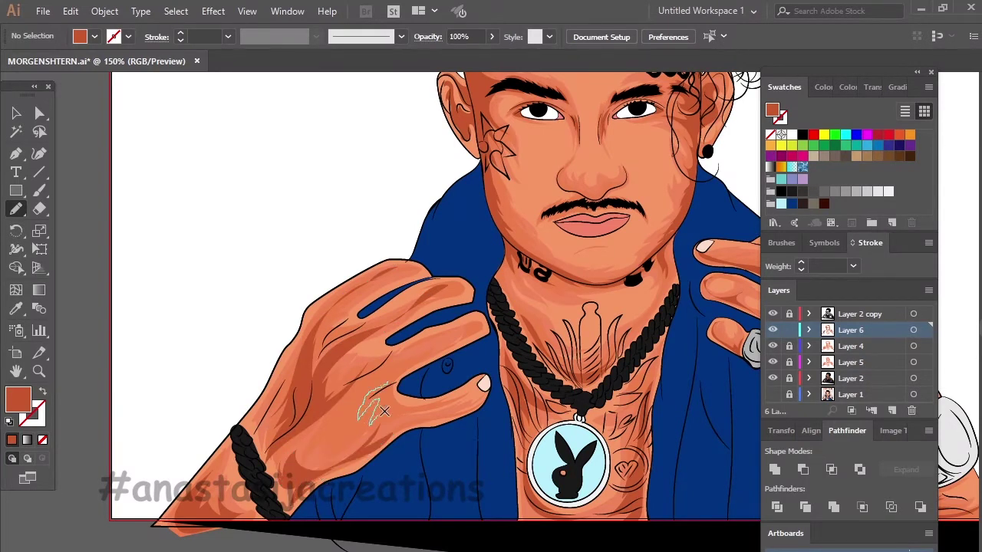
pyautogui.moveTo(399, 365); pyautogui.dragTo(370, 393)
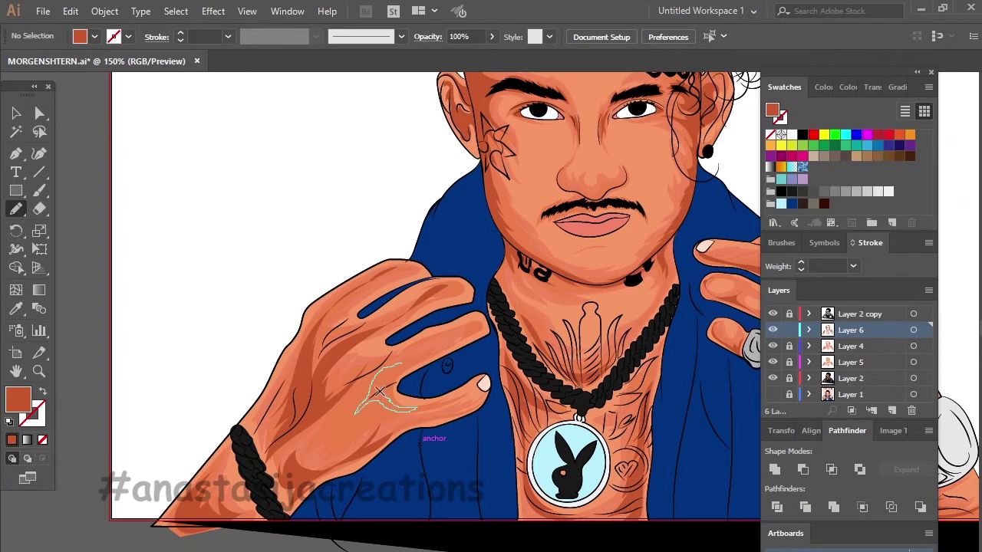
# Fit the artboard in view, then add dark-red shadows inside the ear and along the jaw by the earring
pyautogui.hotkey('ctrl', '0')
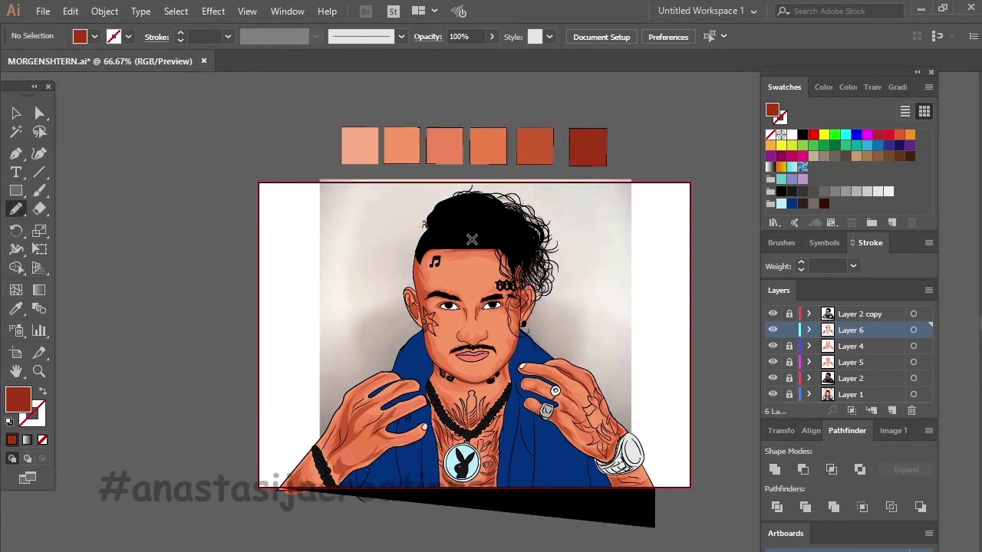
pyautogui.scroll(5, 419, 288)
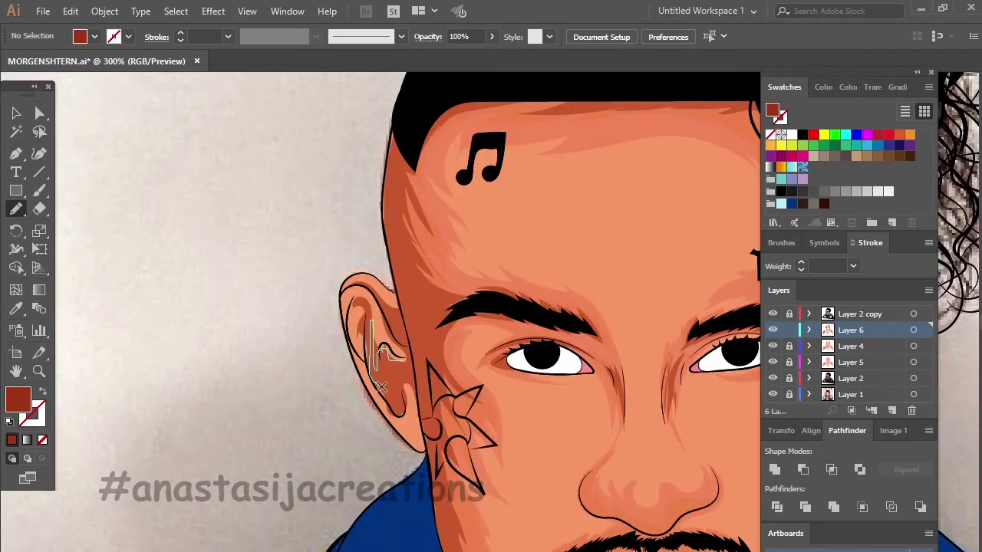
pyautogui.moveTo(402, 327); pyautogui.dragTo(409, 303)
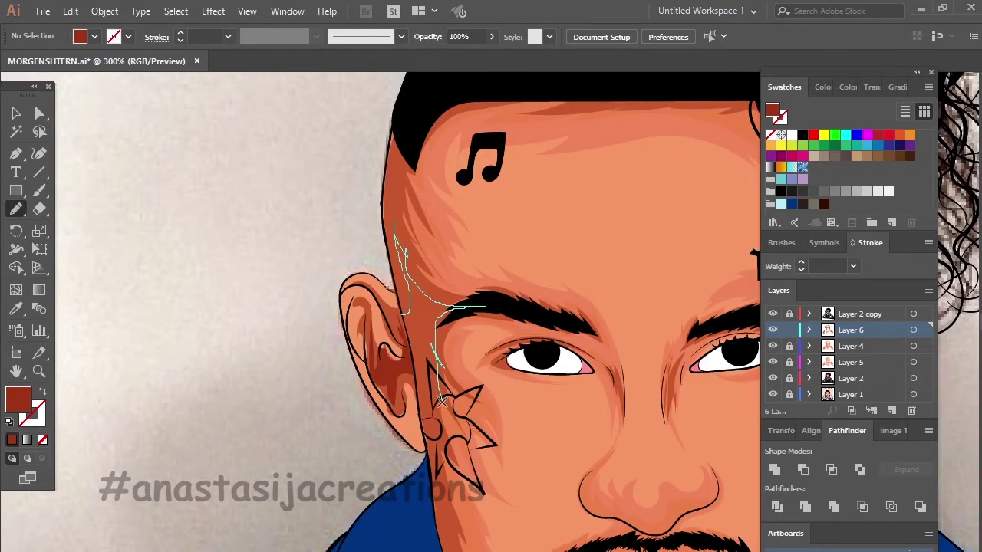
pyautogui.hscroll(3, 643, 261)
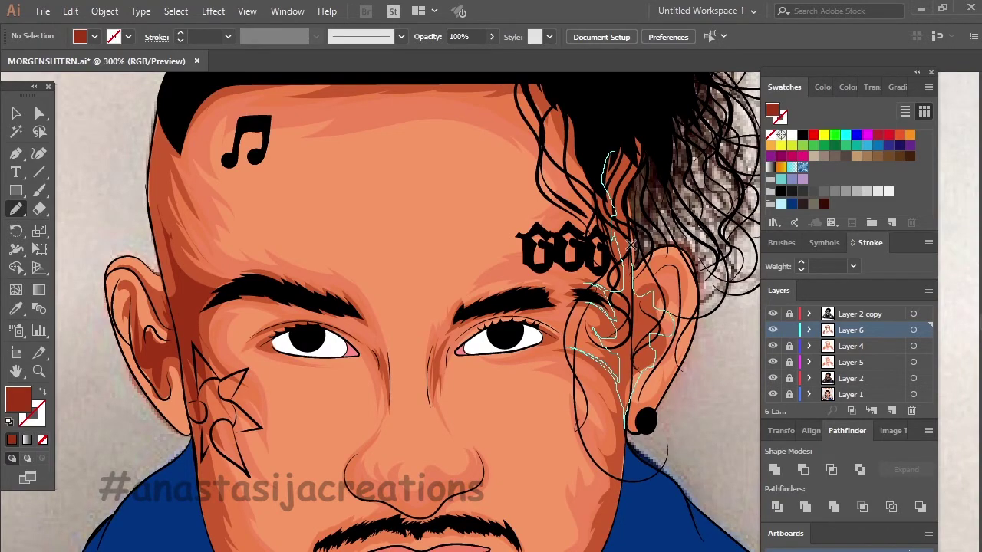
pyautogui.scroll(-2, 631, 244)
pyautogui.scroll(-2, 631, 244)
pyautogui.scroll(4, 640, 293)
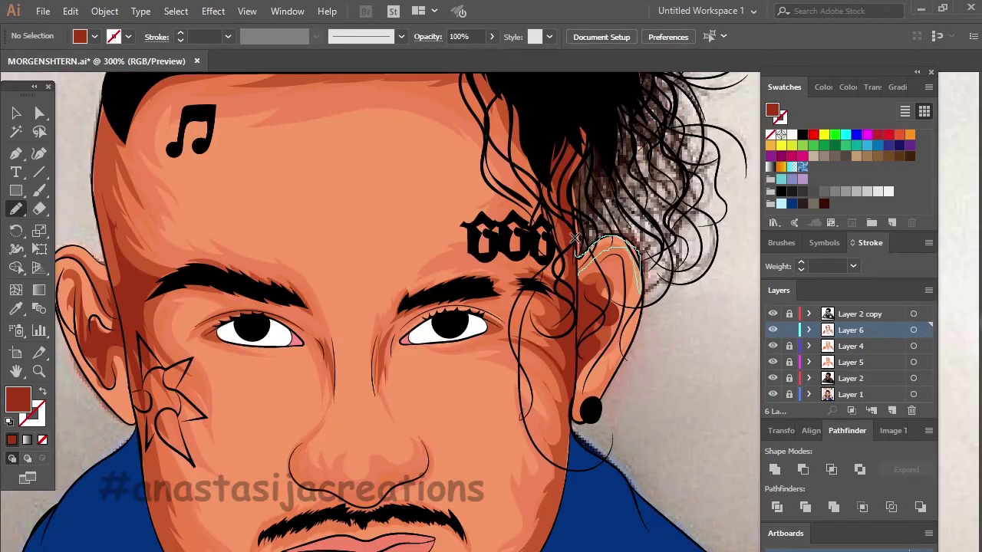
pyautogui.scroll(-2, 580, 350)
pyautogui.scroll(2, 612, 429)
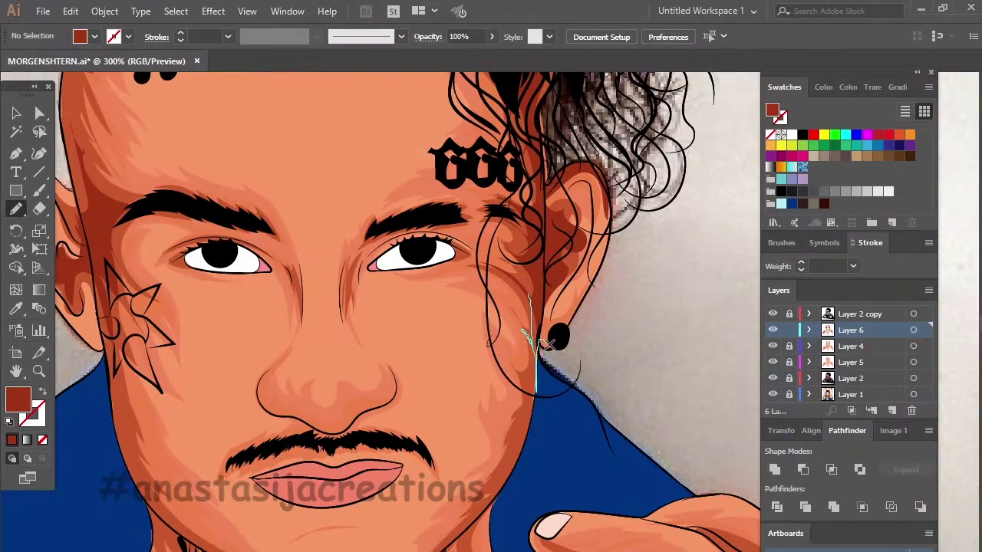
pyautogui.moveTo(546, 345); pyautogui.dragTo(545, 346)
pyautogui.moveTo(603, 230); pyautogui.dragTo(564, 318)
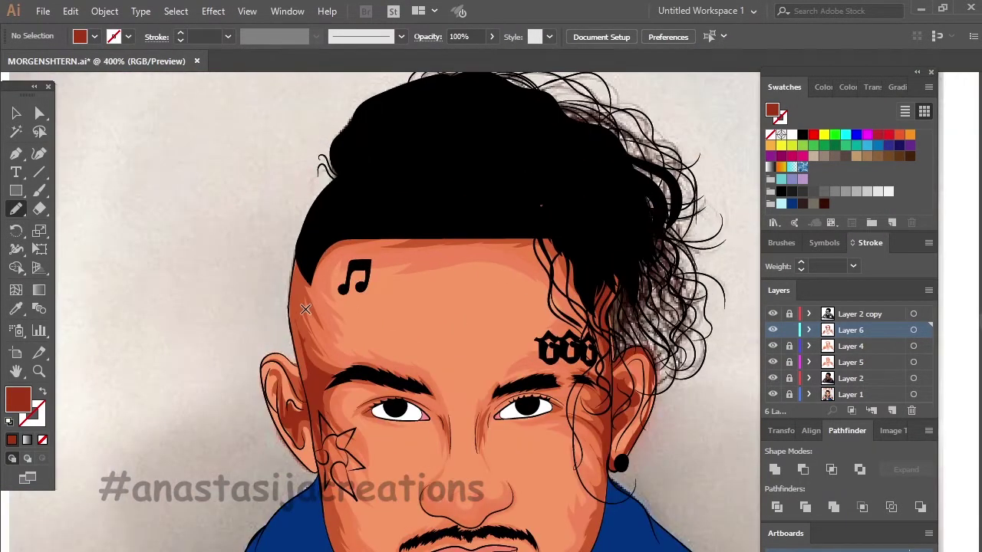
# Draw a dark-red shadow along the hairline extending up into the hair
pyautogui.scroll(2, 306, 309)
pyautogui.moveTo(285, 202); pyautogui.dragTo(280, 238)
pyautogui.moveTo(285, 203); pyautogui.dragTo(350, 100)
pyautogui.scroll(-2, 406, 187)
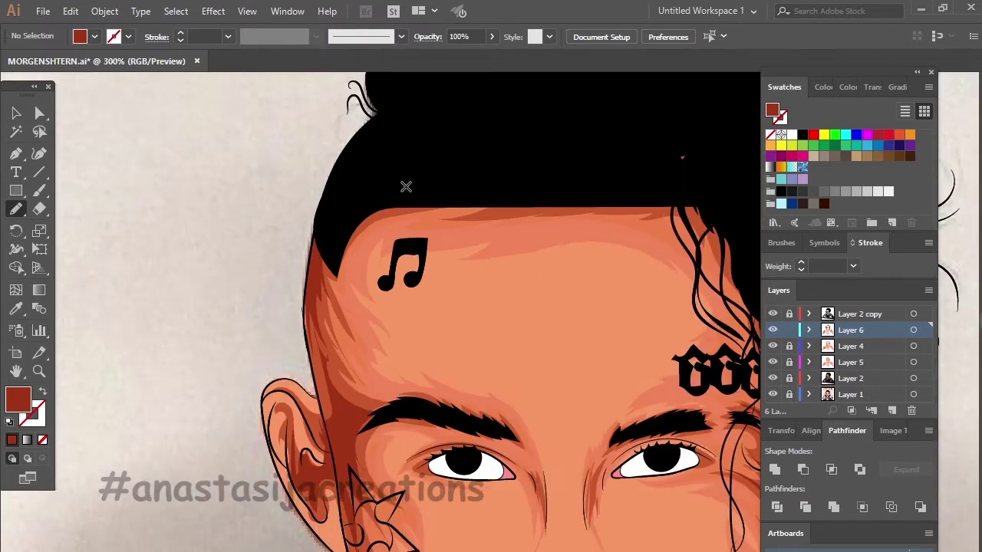
pyautogui.scroll(-2, 628, 335)
pyautogui.scroll(3, 627, 335)
# Shade the nostril edge and both sides of the moustache in dark red
pyautogui.moveTo(405, 340)
pyautogui.mouseDown()
pyautogui.moveTo(552, 413)
pyautogui.moveTo(679, 295)
pyautogui.mouseUp()
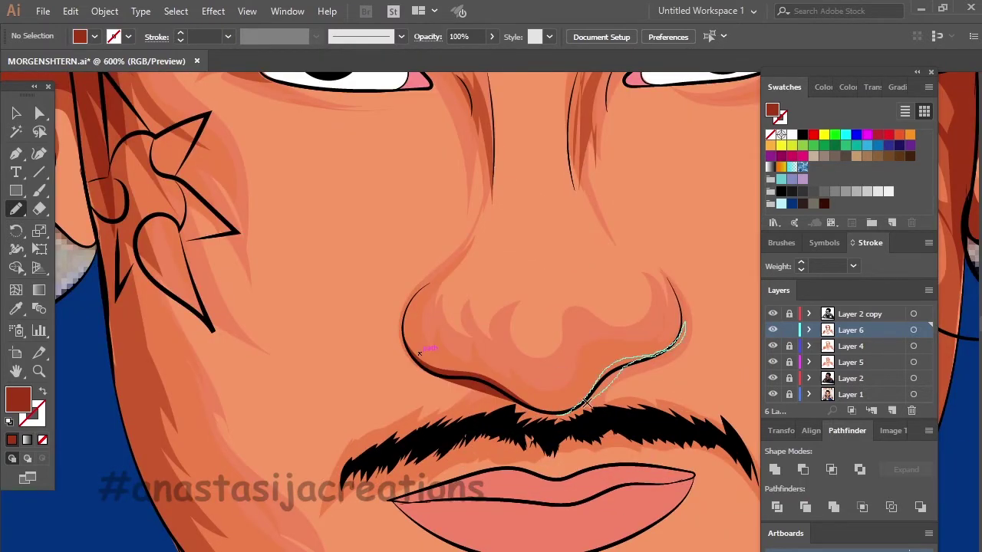
pyautogui.scroll(-3, 455, 381)
pyautogui.scroll(3, 455, 381)
pyautogui.moveTo(455, 382)
pyautogui.mouseDown()
pyautogui.moveTo(306, 459)
pyautogui.moveTo(466, 413)
pyautogui.mouseUp()
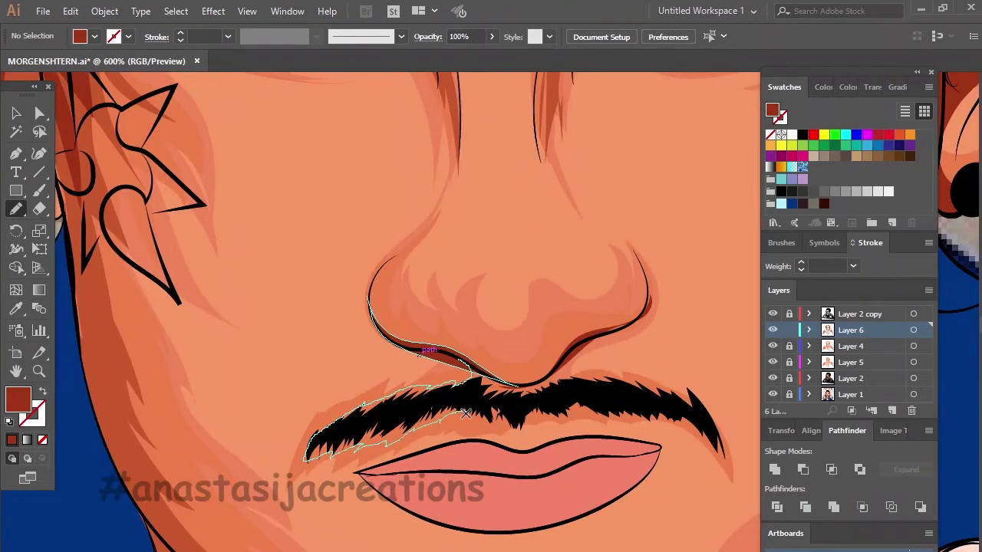
pyautogui.moveTo(565, 389); pyautogui.dragTo(530, 403)
pyautogui.moveTo(511, 406); pyautogui.dragTo(669, 393)
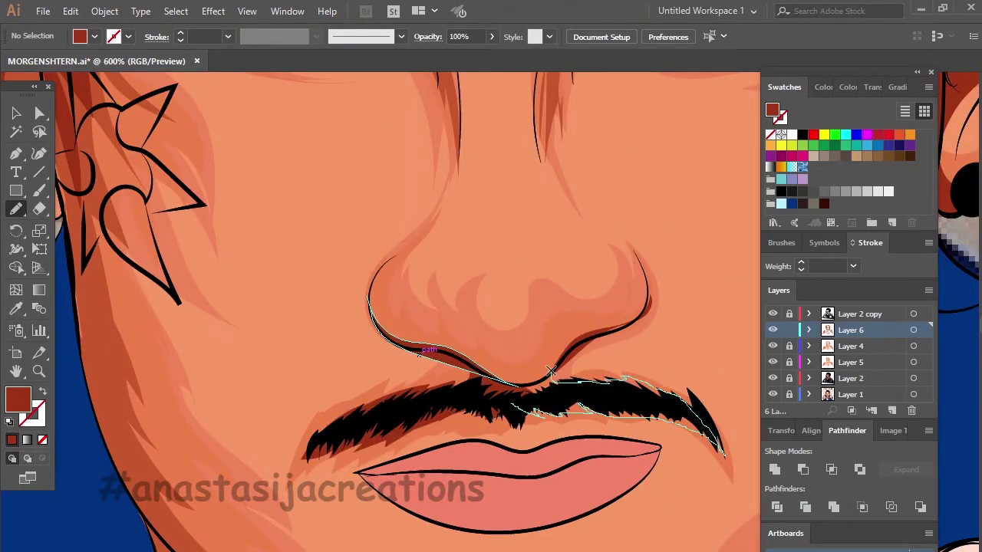
pyautogui.scroll(-3, 551, 373)
pyautogui.scroll(2, 498, 414)
pyautogui.scroll(-2, 460, 430)
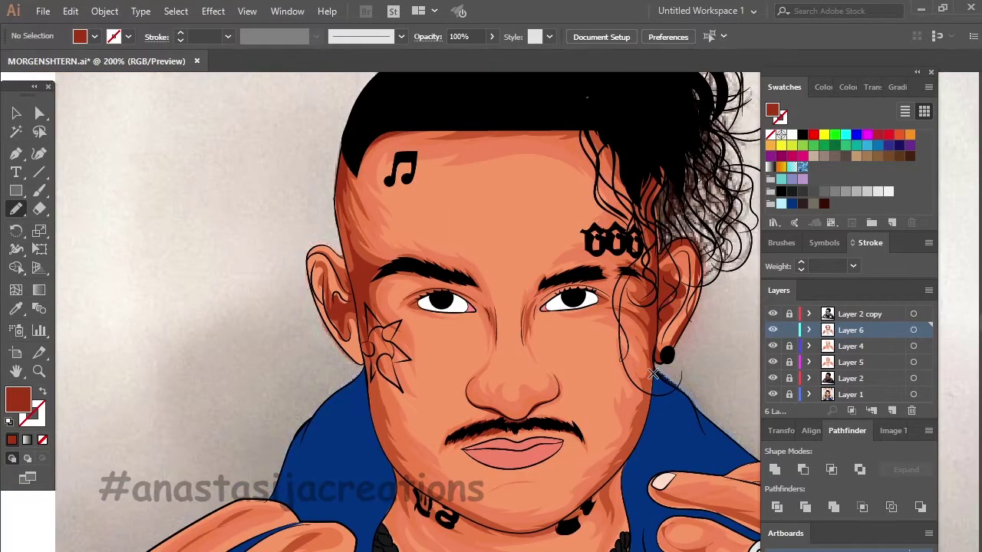
pyautogui.scroll(3, 307, 522)
pyautogui.scroll(2, 322, 507)
# Add a dark-red shadow on the lower-left wrist and review the result
pyautogui.moveTo(315, 511)
pyautogui.mouseDown()
pyautogui.moveTo(367, 461)
pyautogui.moveTo(453, 480)
pyautogui.moveTo(521, 511)
pyautogui.mouseUp()
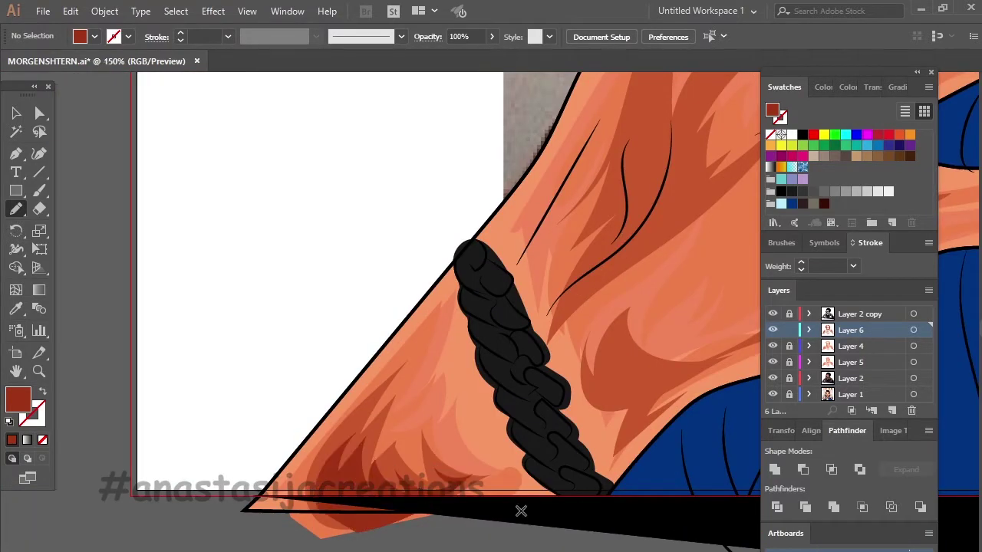
pyautogui.scroll(-2, 520, 511)
pyautogui.scroll(3, 538, 384)
pyautogui.hscroll(3, 614, 307)
pyautogui.scroll(3, 655, 276)
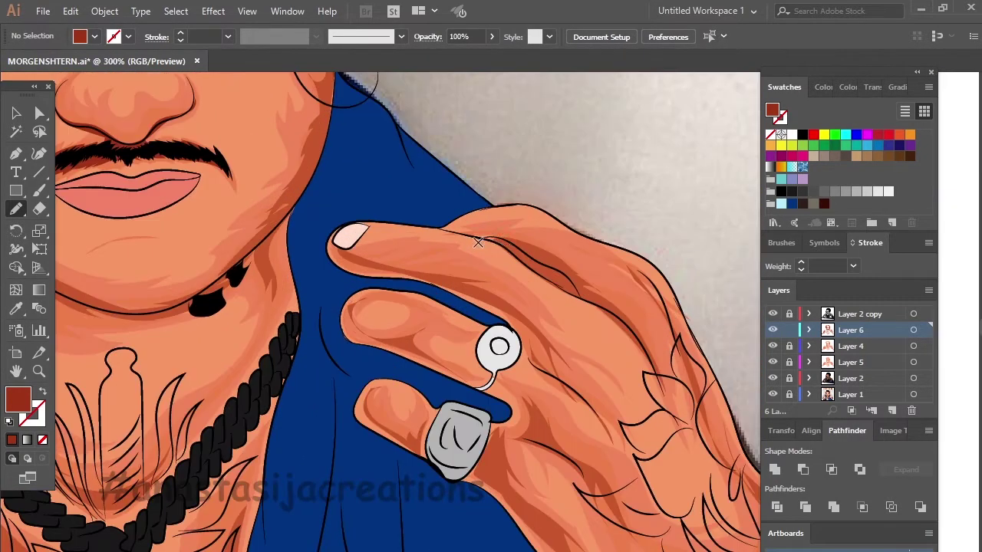
pyautogui.scroll(-4, 624, 320)
pyautogui.scroll(3, 623, 361)
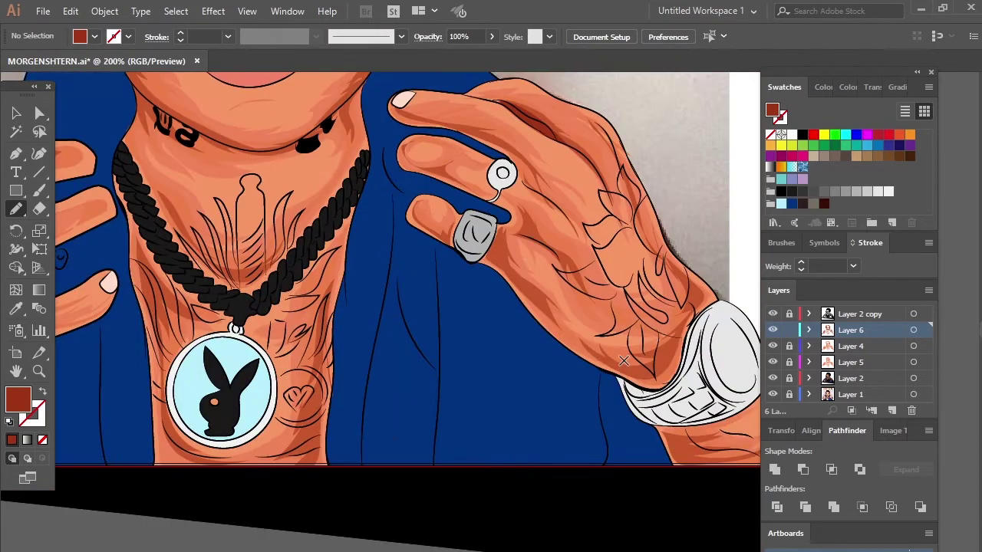
pyautogui.scroll(-2, 575, 381)
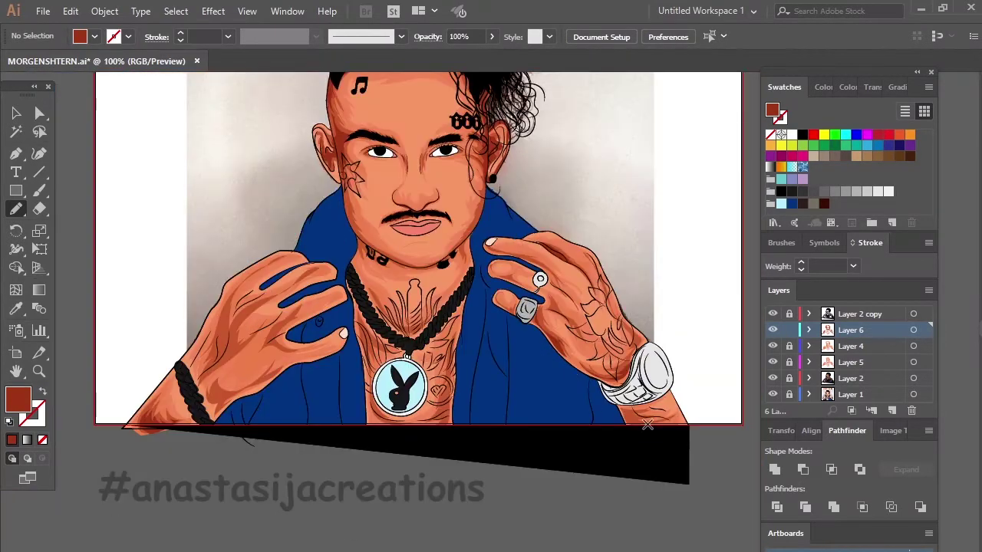
pyautogui.scroll(2, 648, 424)
pyautogui.scroll(-2, 628, 419)
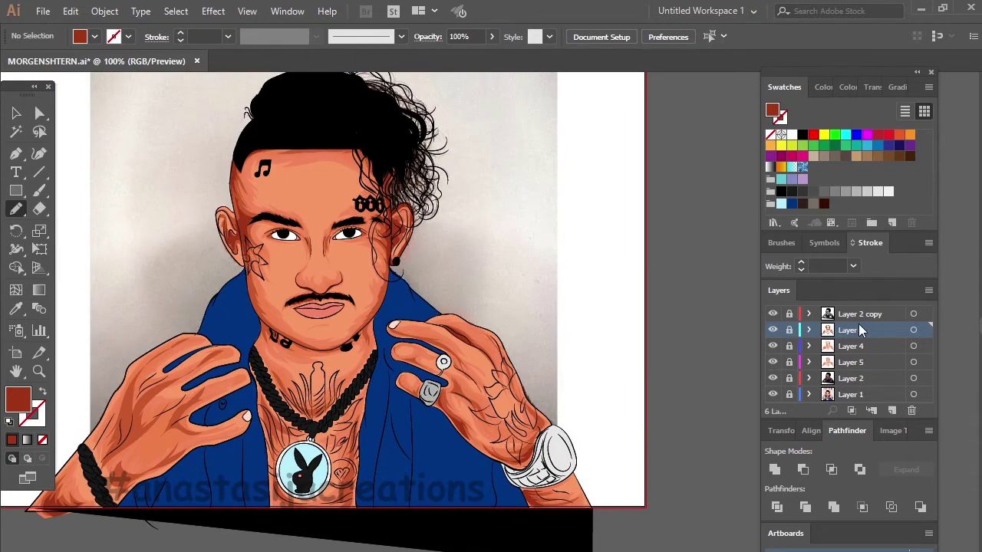
# Add a new layer above Layer 6 and pick the light peach swatch for highlights
pyautogui.hotkey('ctrl', 'l')
pyautogui.scroll(1, 322, 307)
pyautogui.scroll(2, 322, 307)
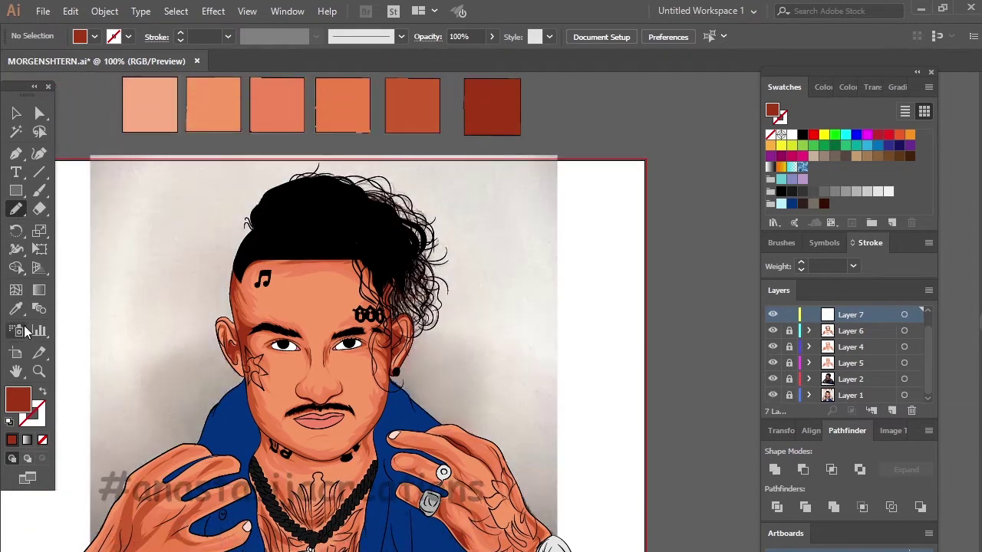
pyautogui.press('i')
pyautogui.click(150, 105)
pyautogui.press('n')
pyautogui.scroll(2, 421, 349)
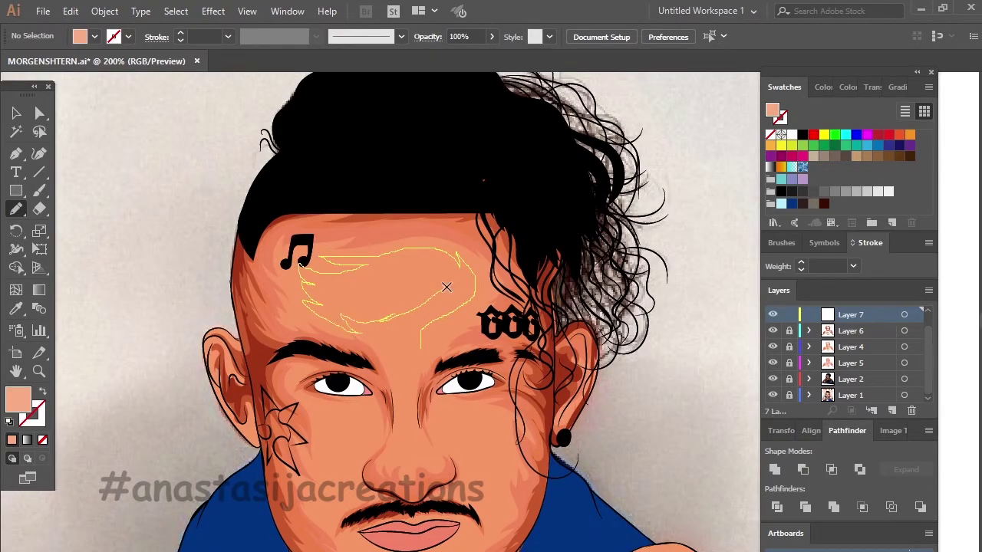
# Draw light peach highlights on the forehead, nose bridge, nose and right cheek
pyautogui.moveTo(446, 287); pyautogui.dragTo(457, 365)
pyautogui.scroll(2, 422, 537)
pyautogui.moveTo(376, 297); pyautogui.dragTo(402, 412)
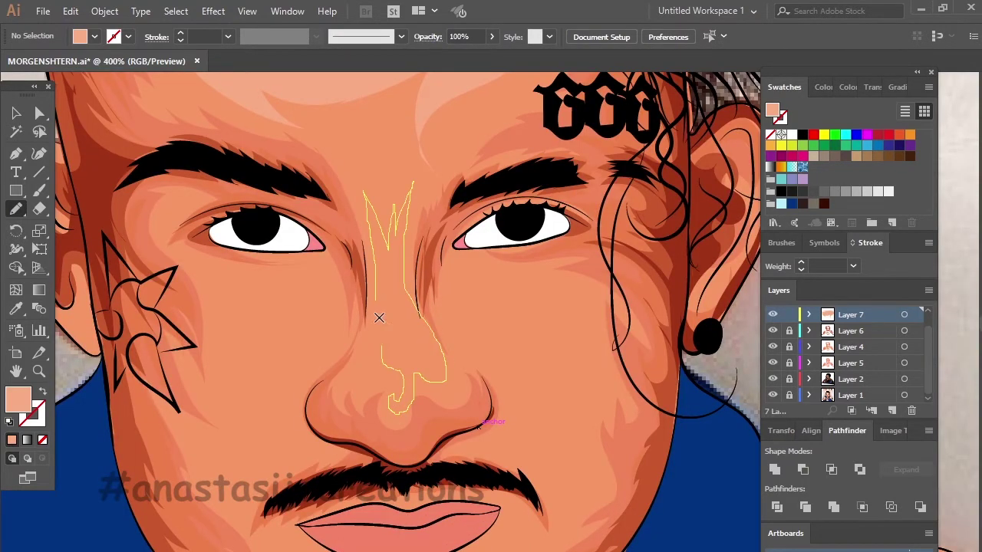
pyautogui.scroll(-2, 379, 318)
pyautogui.scroll(1, 387, 366)
pyautogui.moveTo(376, 382); pyautogui.dragTo(386, 366)
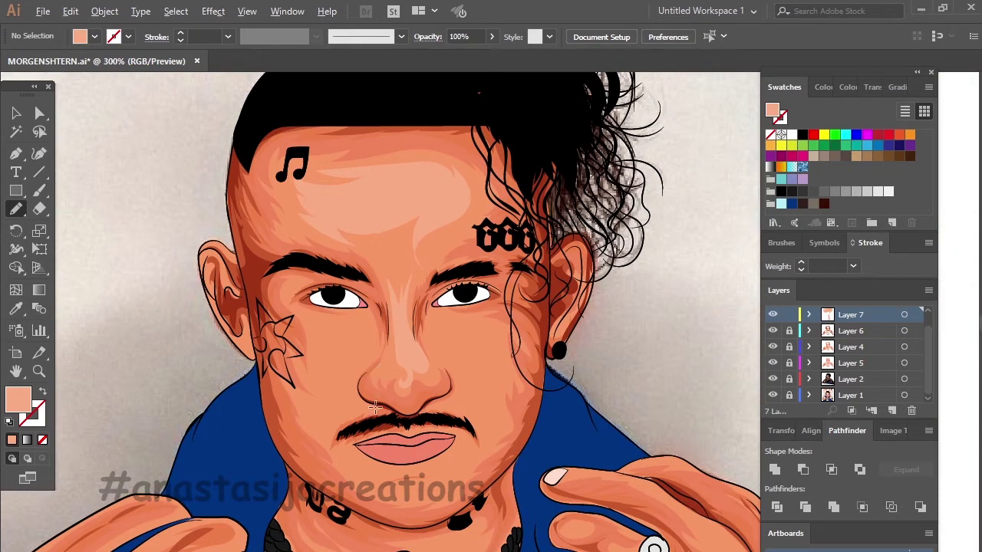
pyautogui.scroll(2, 377, 371)
pyautogui.moveTo(368, 333); pyautogui.dragTo(371, 357)
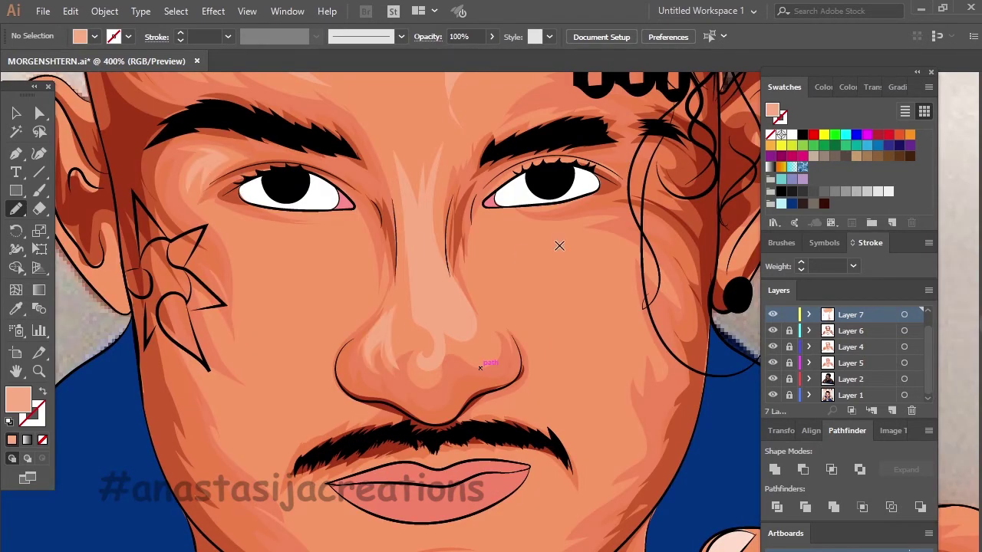
pyautogui.moveTo(488, 223)
pyautogui.mouseDown()
pyautogui.moveTo(583, 470)
pyautogui.moveTo(622, 410)
pyautogui.moveTo(565, 234)
pyautogui.moveTo(495, 235)
pyautogui.mouseUp()
# Add accent shapes along the ear edges, including a lightning-shaped one on the right ear
pyautogui.scroll(-2, 394, 241)
pyautogui.scroll(-2, 394, 241)
pyautogui.scroll(4, 371, 297)
pyautogui.moveTo(357, 234); pyautogui.dragTo(370, 296)
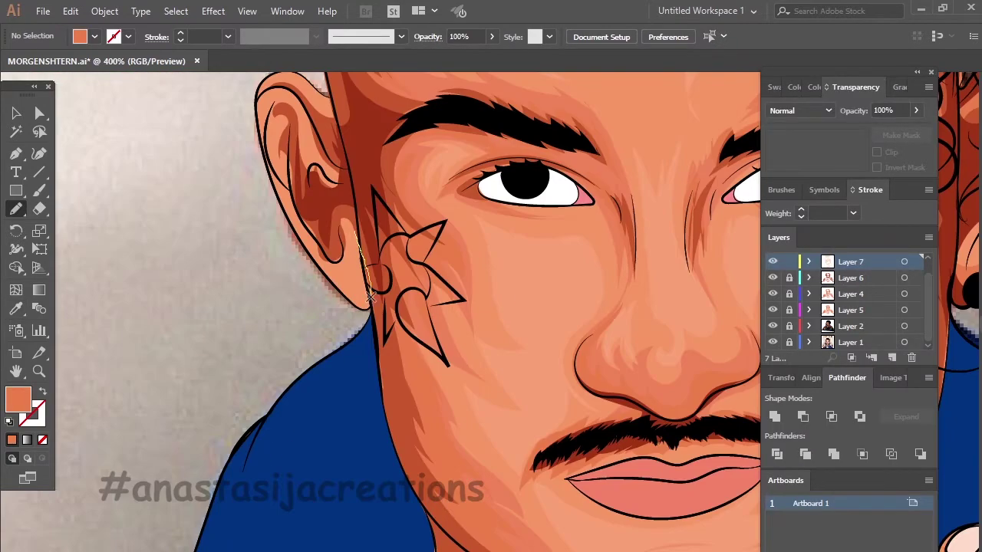
pyautogui.moveTo(293, 233); pyautogui.dragTo(278, 169)
pyautogui.scroll(-2, 399, 205)
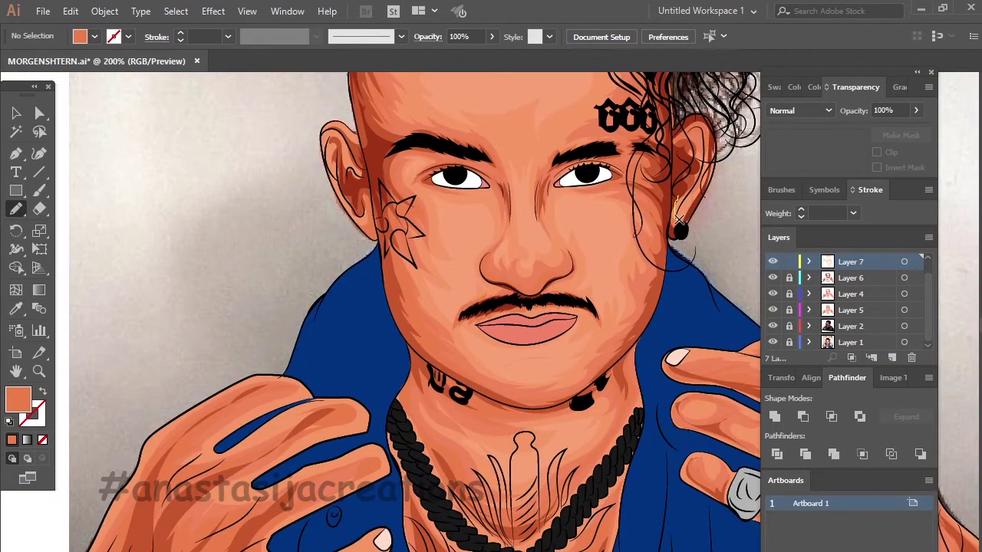
pyautogui.scroll(1, 678, 219)
pyautogui.moveTo(681, 209); pyautogui.dragTo(683, 169)
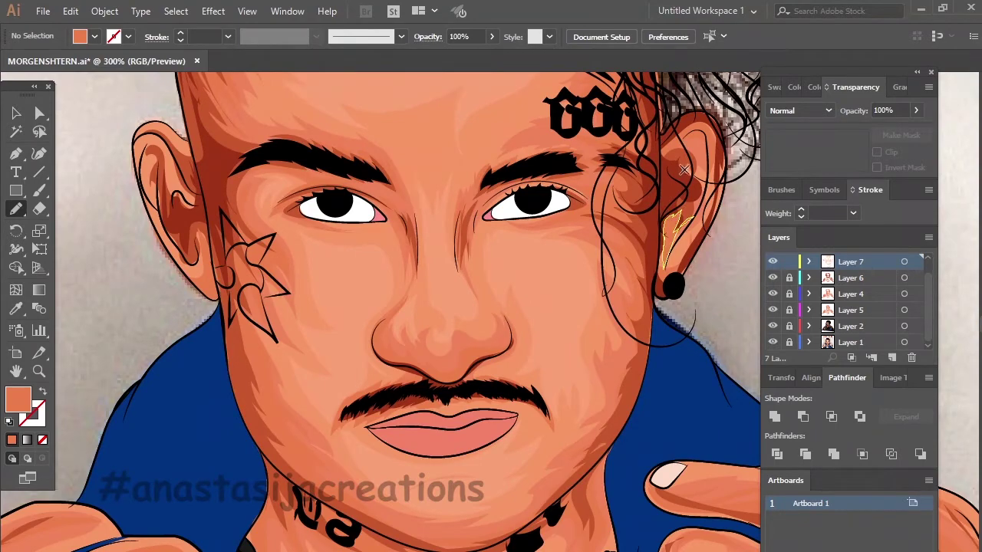
pyautogui.scroll(1, 434, 193)
pyautogui.scroll(1, 434, 193)
pyautogui.moveTo(428, 172); pyautogui.dragTo(434, 193)
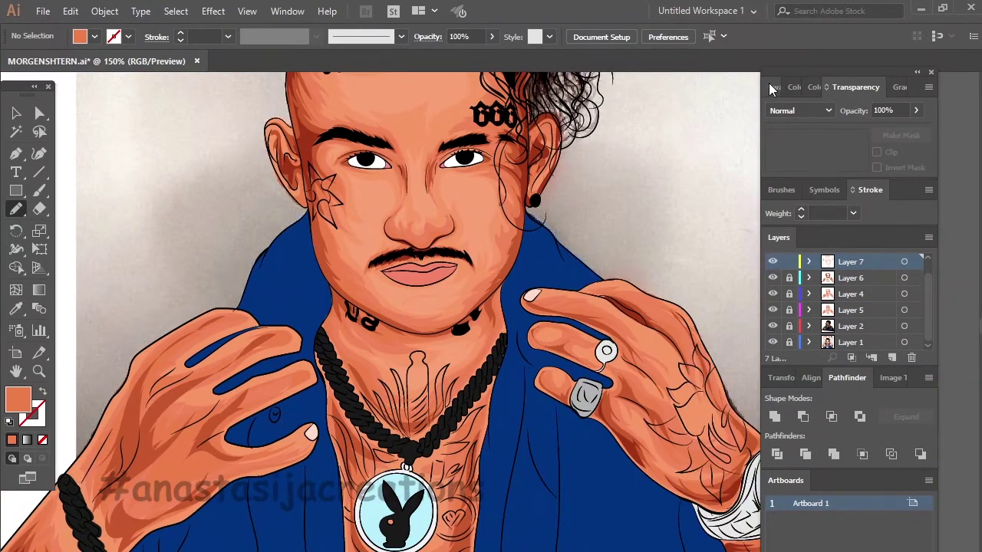
# Draw dark grey shadows along both upper eyelids, finishing at the eye corner
pyautogui.scroll(2, 330, 296)
pyautogui.scroll(2, 330, 296)
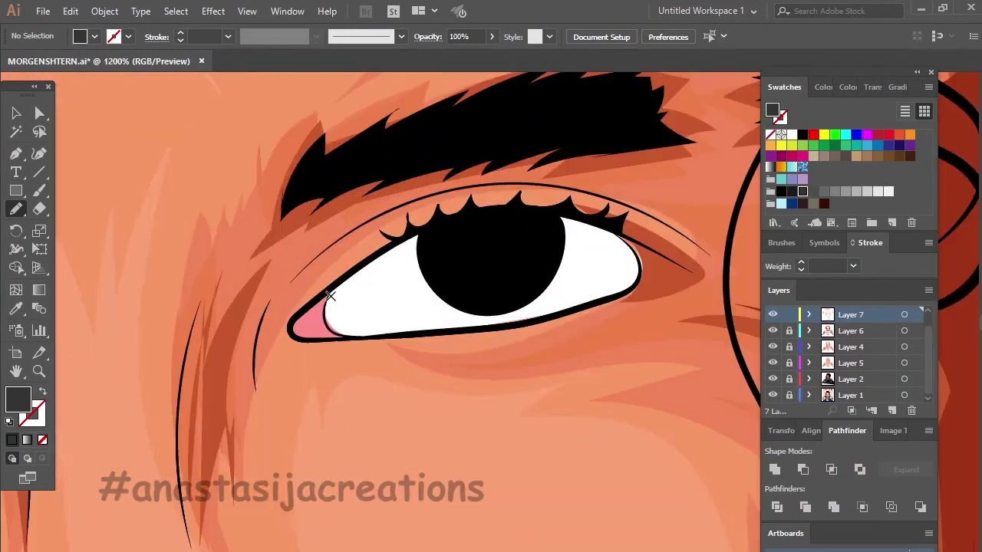
pyautogui.moveTo(630, 267); pyautogui.dragTo(326, 308)
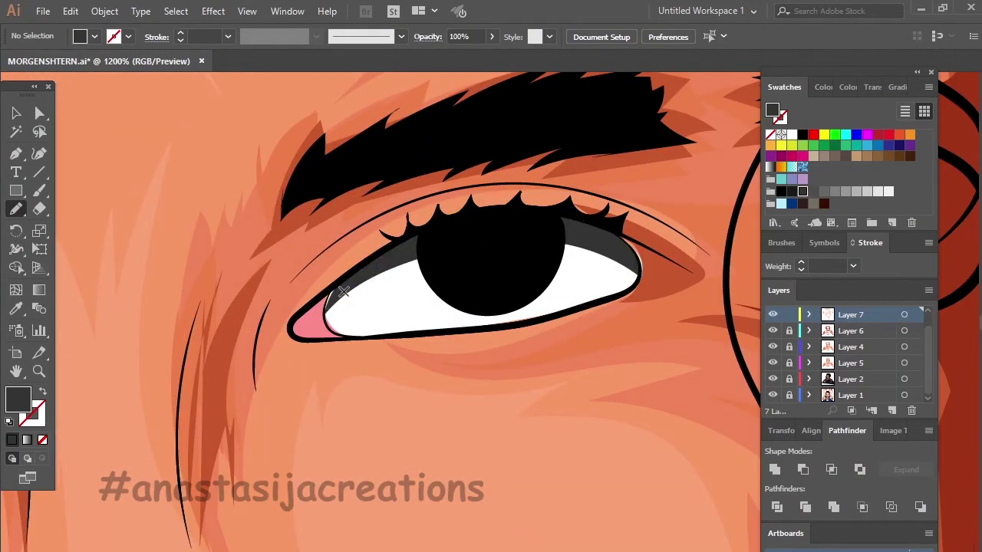
pyautogui.scroll(-3, 326, 307)
pyautogui.scroll(-1, 329, 366)
pyautogui.scroll(1, 284, 346)
pyautogui.scroll(2, 253, 359)
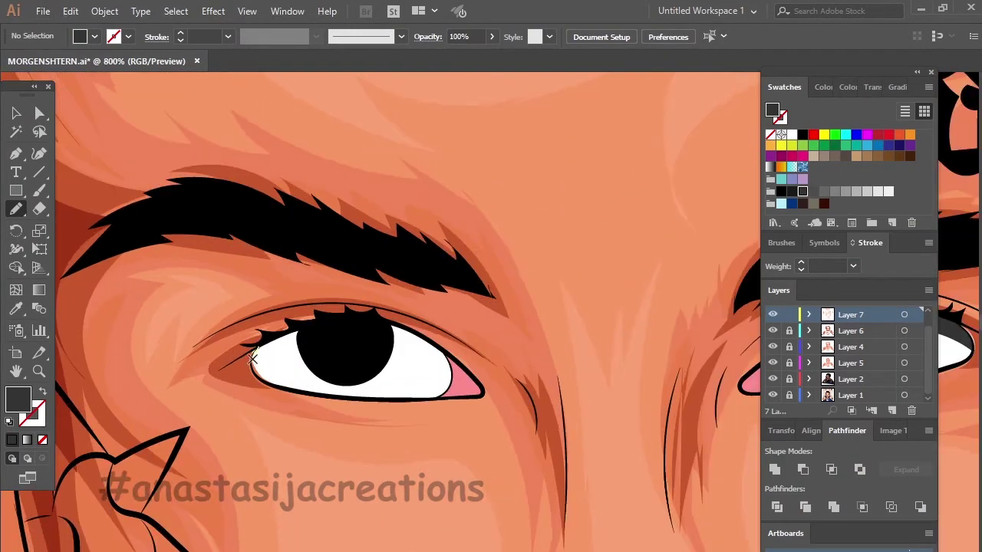
pyautogui.moveTo(265, 343); pyautogui.dragTo(261, 341)
pyautogui.scroll(2, 465, 372)
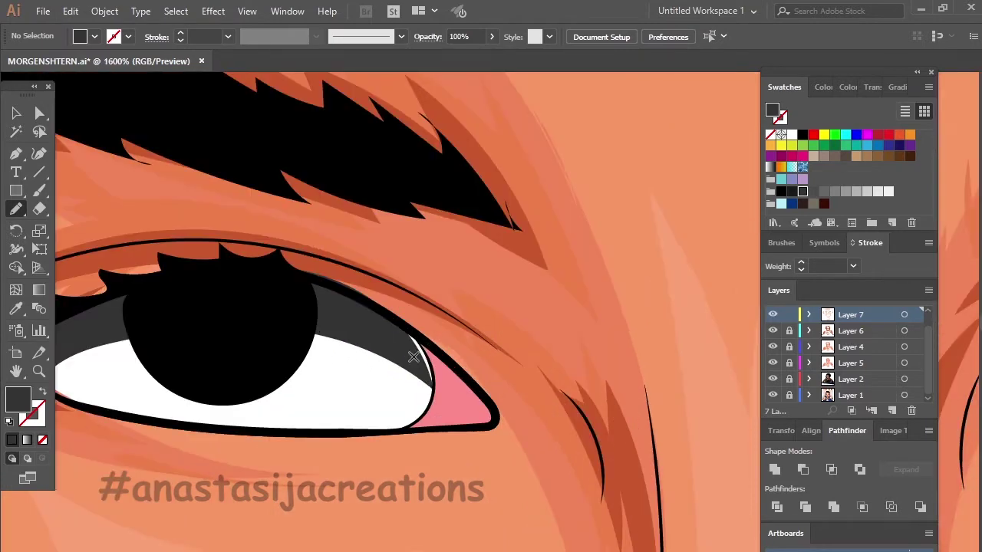
pyautogui.moveTo(424, 347); pyautogui.dragTo(422, 345)
pyautogui.scroll(-4, 423, 347)
pyautogui.scroll(-3, 424, 347)
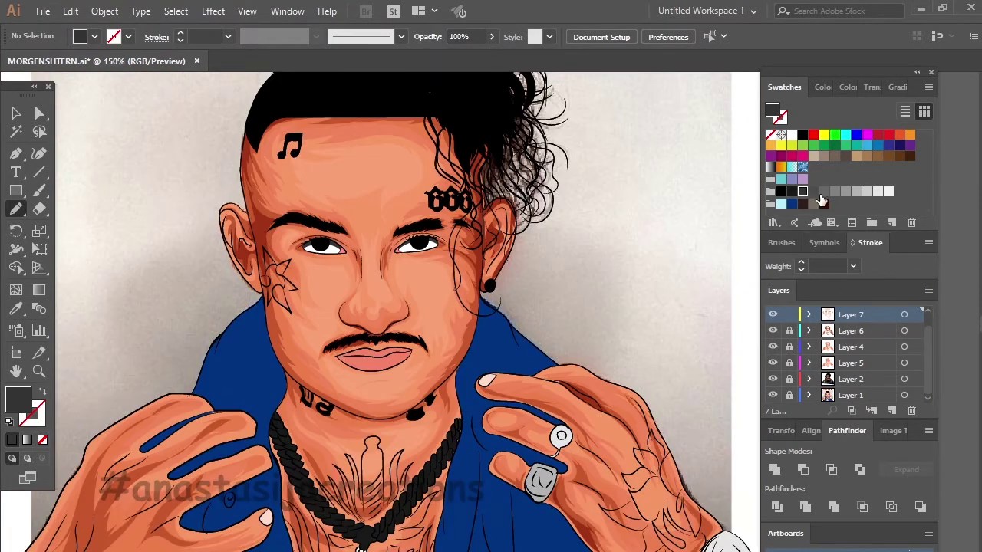
# On a new layer, fill the stud earring with a light grey shape
pyautogui.click(814, 193)
pyautogui.scroll(3, 491, 284)
pyautogui.scroll(2, 468, 283)
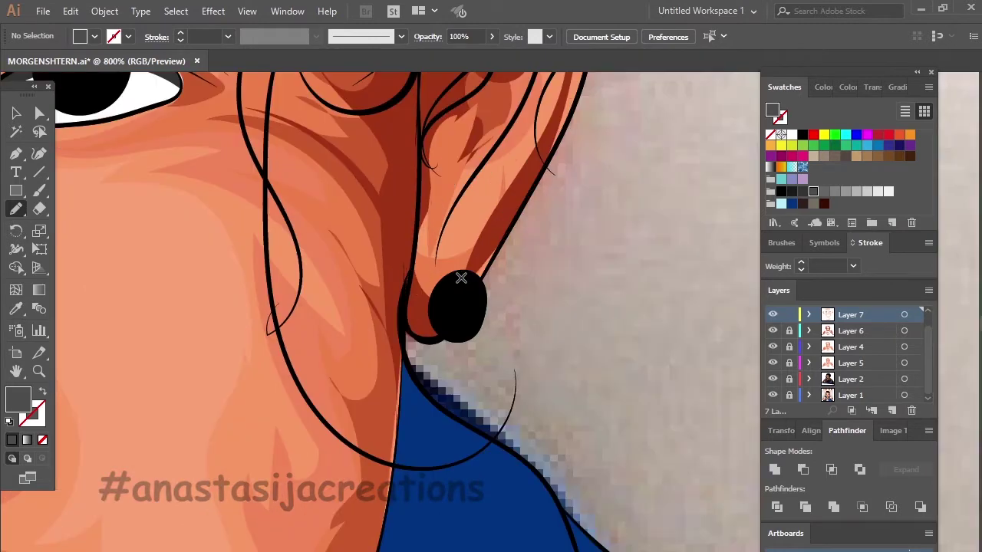
pyautogui.click(892, 410)
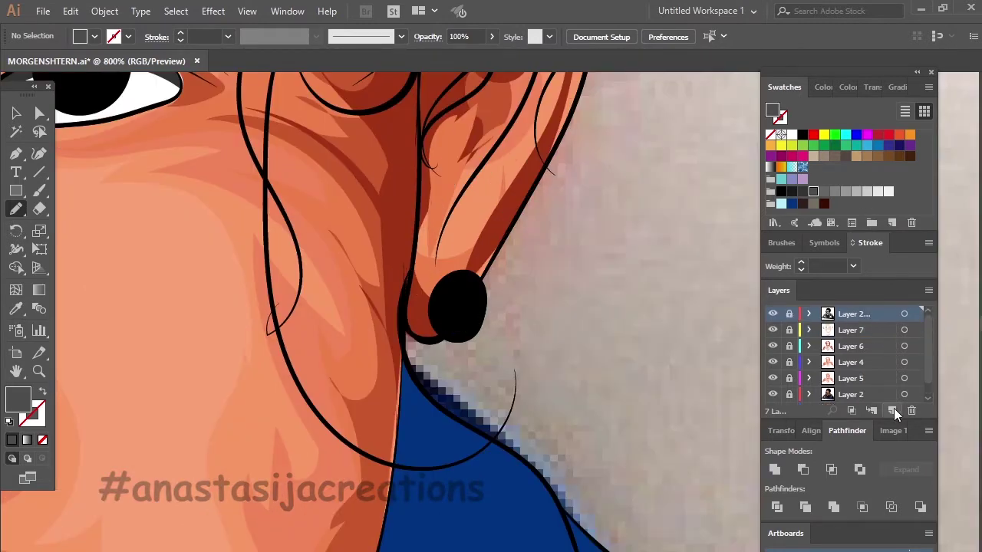
pyautogui.click(889, 191)
pyautogui.moveTo(464, 278); pyautogui.dragTo(458, 313)
# Add white highlight and sparkle strokes to the earring
pyautogui.click(846, 192)
pyautogui.click(889, 192)
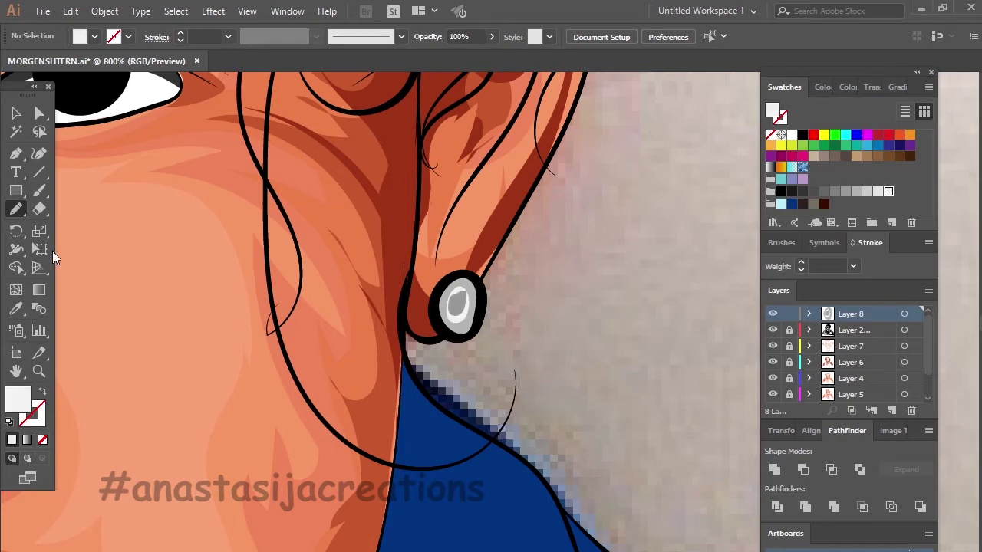
pyautogui.moveTo(450, 242); pyautogui.dragTo(449, 234)
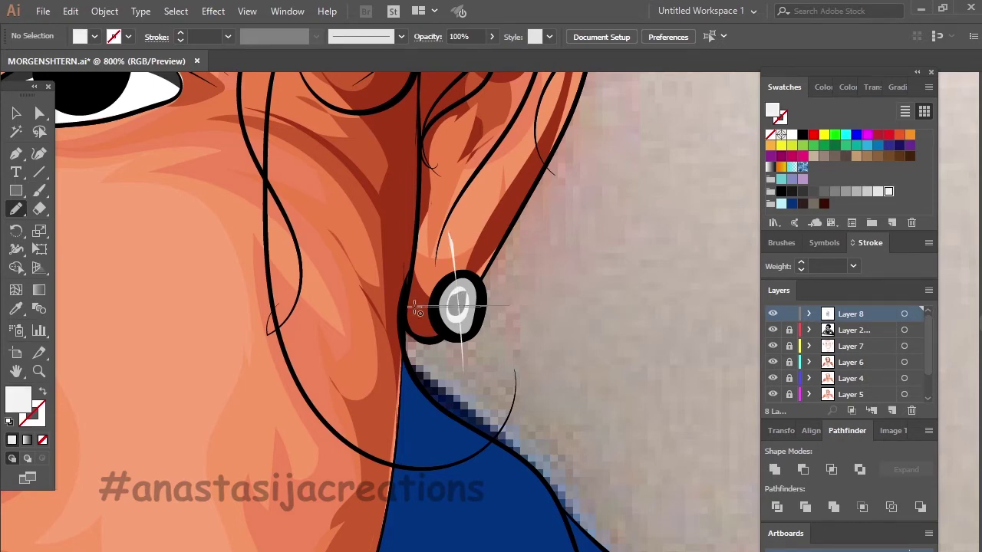
pyautogui.moveTo(415, 308); pyautogui.dragTo(408, 308)
pyautogui.moveTo(497, 254); pyautogui.dragTo(436, 347)
pyautogui.moveTo(439, 269); pyautogui.dragTo(492, 333)
pyautogui.hotkey('ctrl', '-')
pyautogui.hotkey('ctrl', '-')
pyautogui.hotkey('ctrl', '-')
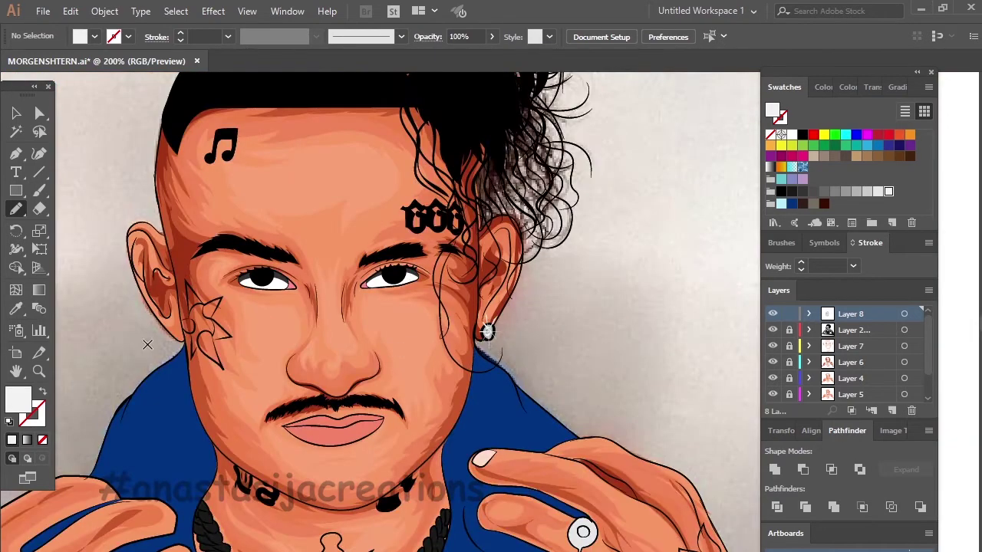
pyautogui.hotkey('ctrl', '-')
# Draw a black shade along the forehead hairline and set its opacity to 33%
pyautogui.scroll(2, 482, 146)
pyautogui.hotkey('ctrl', '+')
pyautogui.hotkey('ctrl', '+')
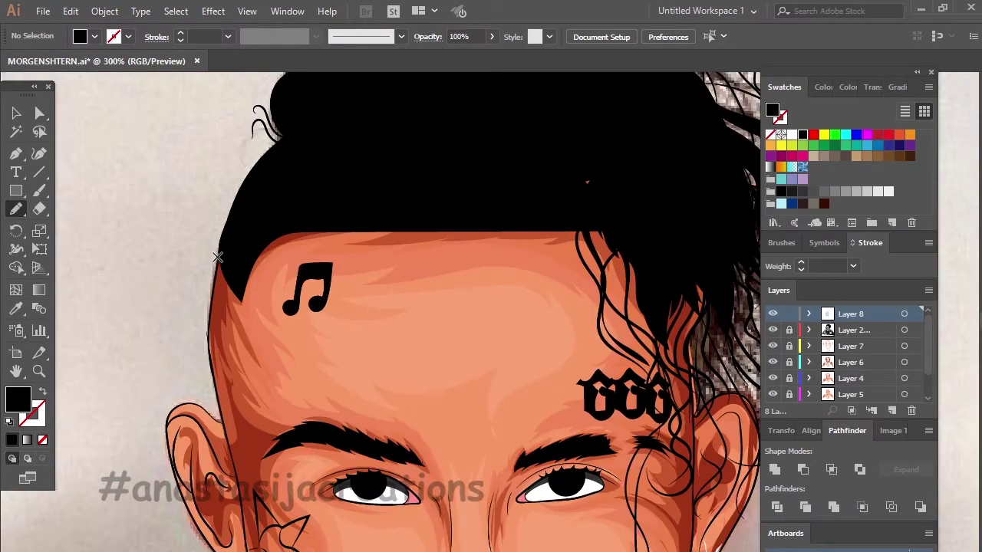
pyautogui.moveTo(534, 248); pyautogui.dragTo(254, 215)
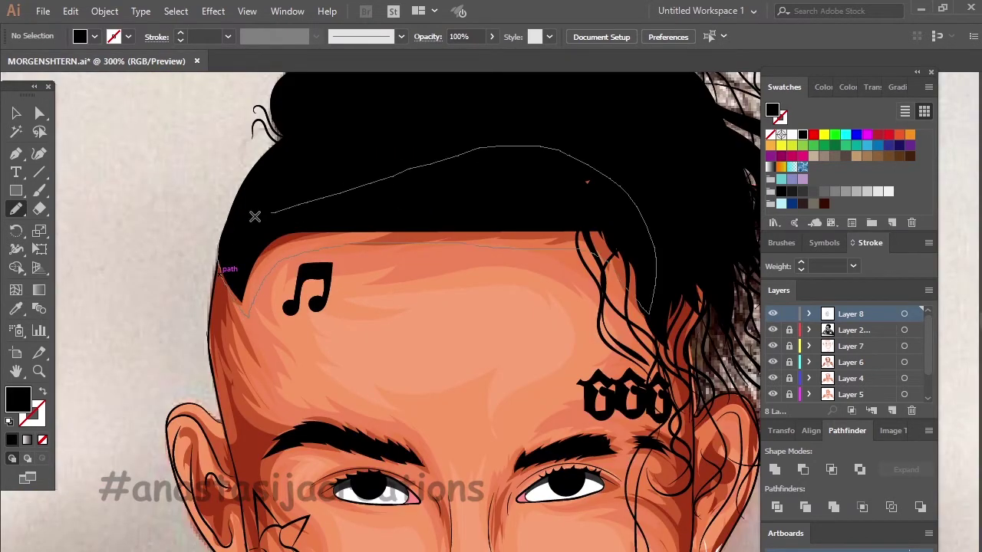
pyautogui.press('v')
pyautogui.click(873, 87)
pyautogui.moveTo(916, 110); pyautogui.dragTo(877, 132)
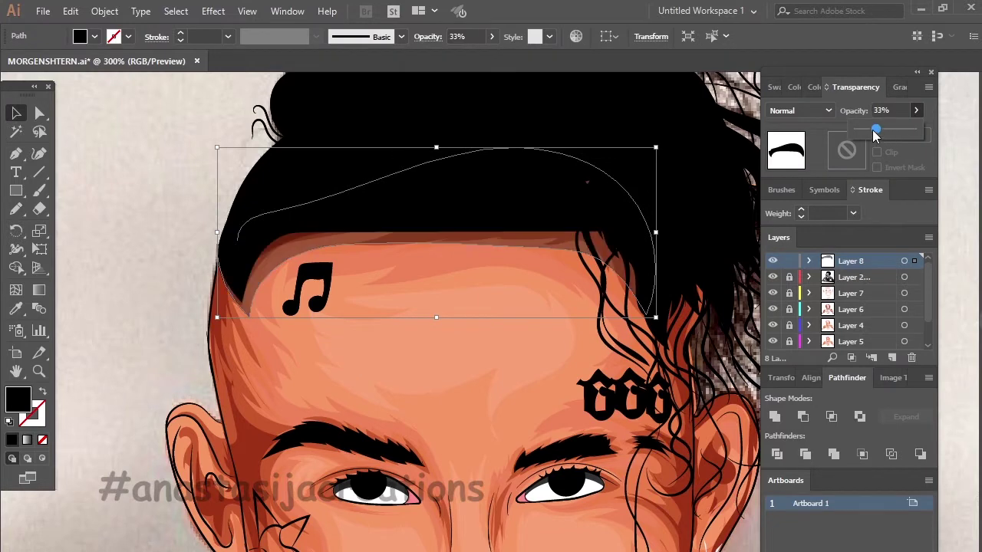
pyautogui.hotkey('ctrl', '-')
pyautogui.hotkey('ctrl', '-')
pyautogui.hotkey('ctrl', '-')
pyautogui.hotkey('ctrl', '-')
# Zoom out to the whole artboard and hide the reference photo layer
pyautogui.hotkey('ctrl', 'shift', 'a')
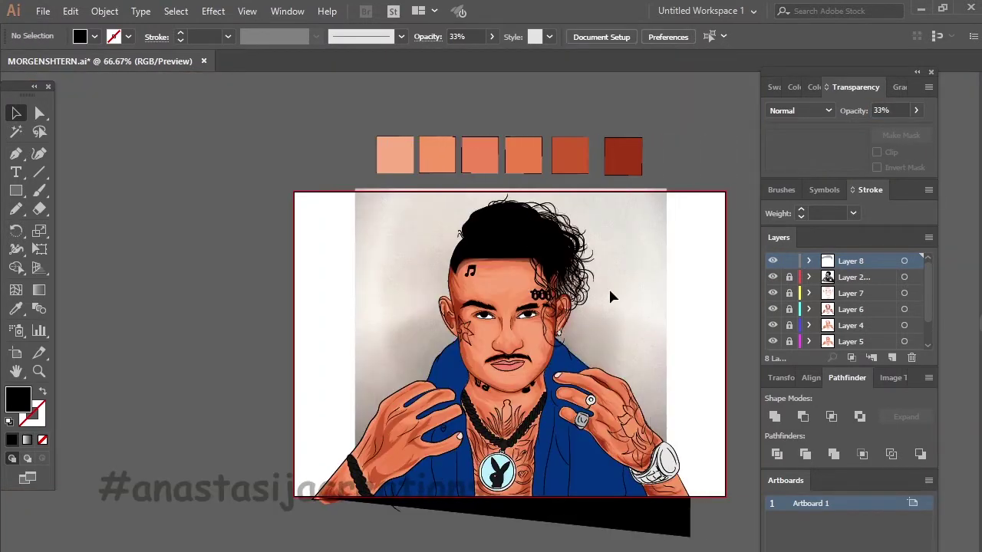
pyautogui.scroll(-1, 835, 328)
pyautogui.click(773, 343)
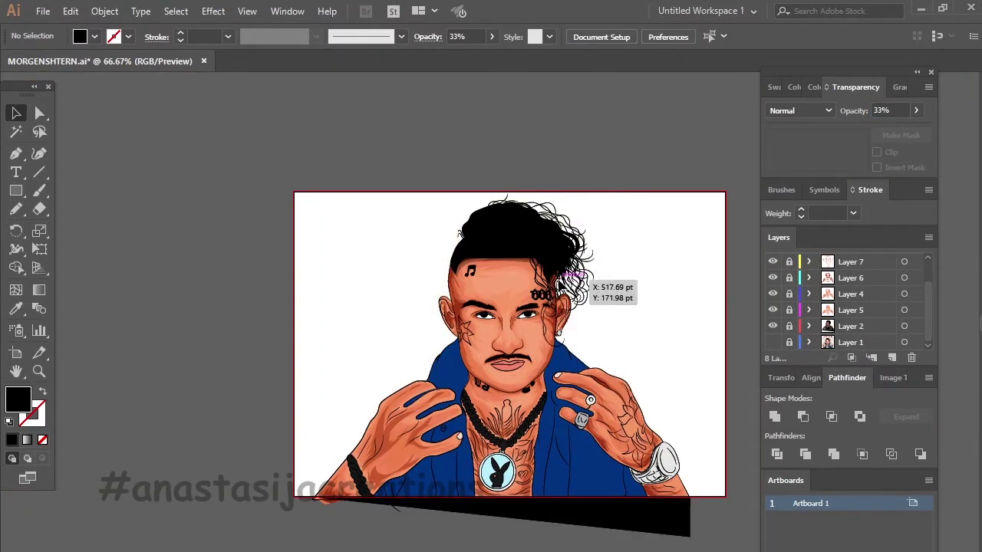
# Pick the dark brown swatch and draw dark brown irises in both eyes
pyautogui.hotkey('ctrl', '+')
pyautogui.hotkey('ctrl', '+')
pyautogui.click(784, 86)
pyautogui.click(824, 203)
pyautogui.press('n')
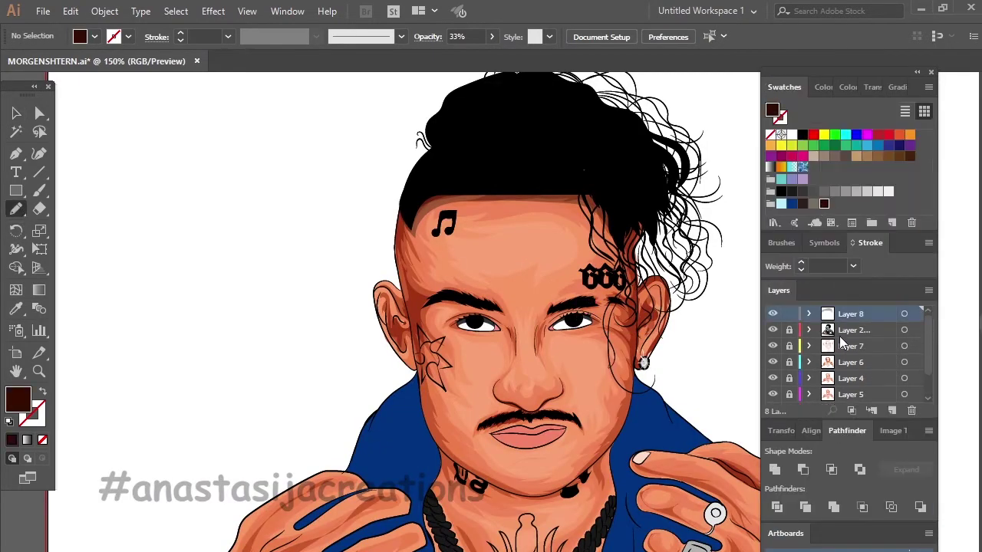
pyautogui.scroll(3, 449, 313)
pyautogui.scroll(4, 478, 283)
pyautogui.moveTo(476, 278)
pyautogui.mouseDown()
pyautogui.moveTo(624, 346)
pyautogui.moveTo(590, 259)
pyautogui.moveTo(535, 268)
pyautogui.mouseUp()
pyautogui.hotkey('ctrl', '-')
pyautogui.hotkey('ctrl', '-')
pyautogui.hotkey('ctrl', '-')
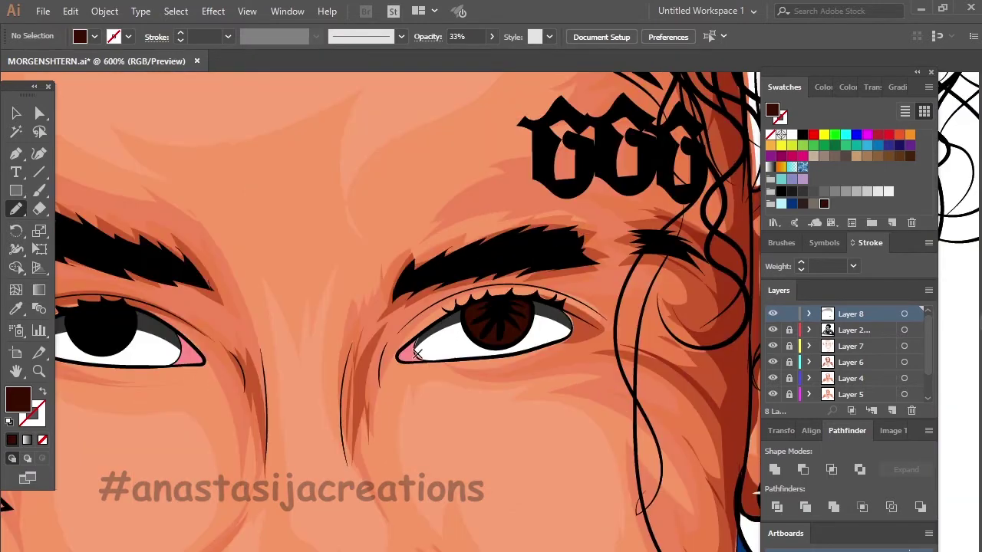
pyautogui.scroll(-2, 511, 324)
pyautogui.hscroll(-5, 329, 329)
pyautogui.scroll(3, 329, 329)
pyautogui.moveTo(368, 278)
pyautogui.mouseDown()
pyautogui.moveTo(392, 296)
pyautogui.moveTo(361, 345)
pyautogui.moveTo(307, 309)
pyautogui.mouseUp()
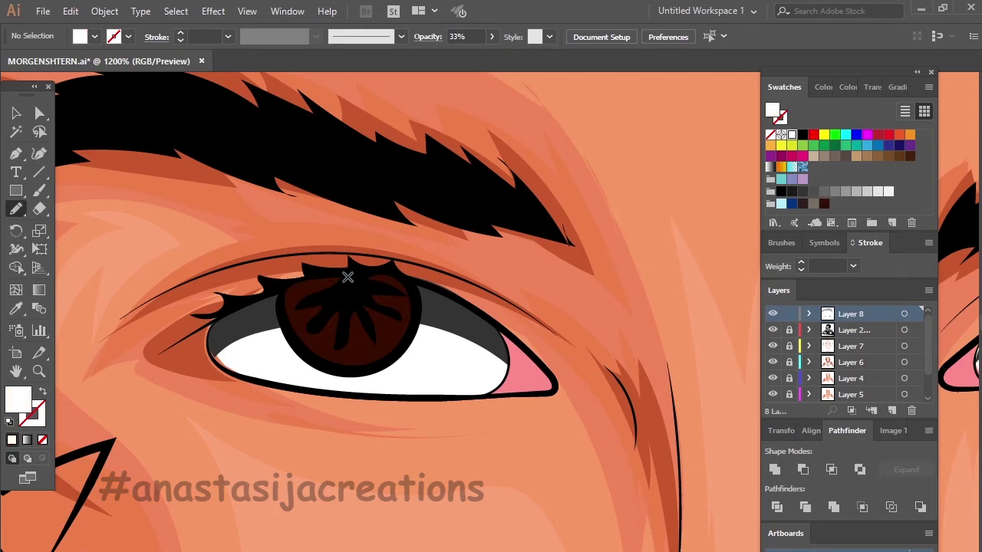
# Draw a white catchlight in the iris and a white highlight on the thumbnail
pyautogui.moveTo(349, 284); pyautogui.dragTo(361, 315)
pyautogui.hotkey('ctrl', '-')
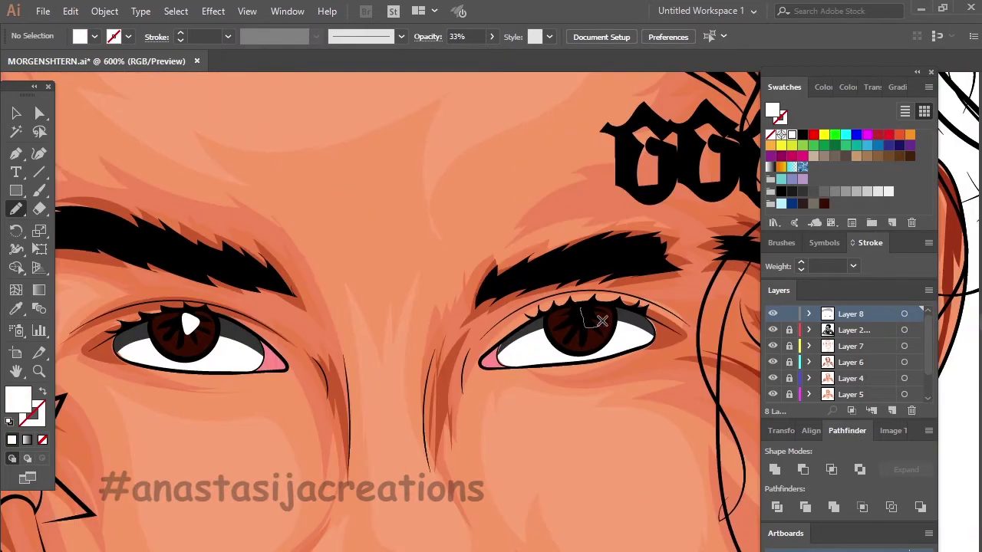
pyautogui.hotkey('ctrl', '0')
pyautogui.scroll(4, 511, 395)
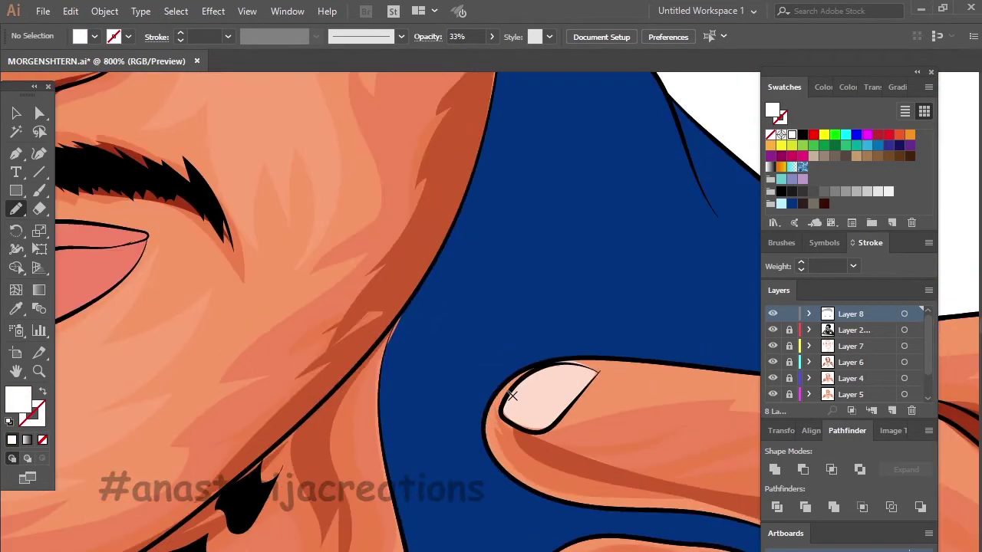
pyautogui.moveTo(531, 386); pyautogui.dragTo(528, 388)
pyautogui.hotkey('ctrl', '-')
pyautogui.hotkey('ctrl', '-')
pyautogui.hotkey('ctrl', '-')
pyautogui.hotkey('ctrl', '-')
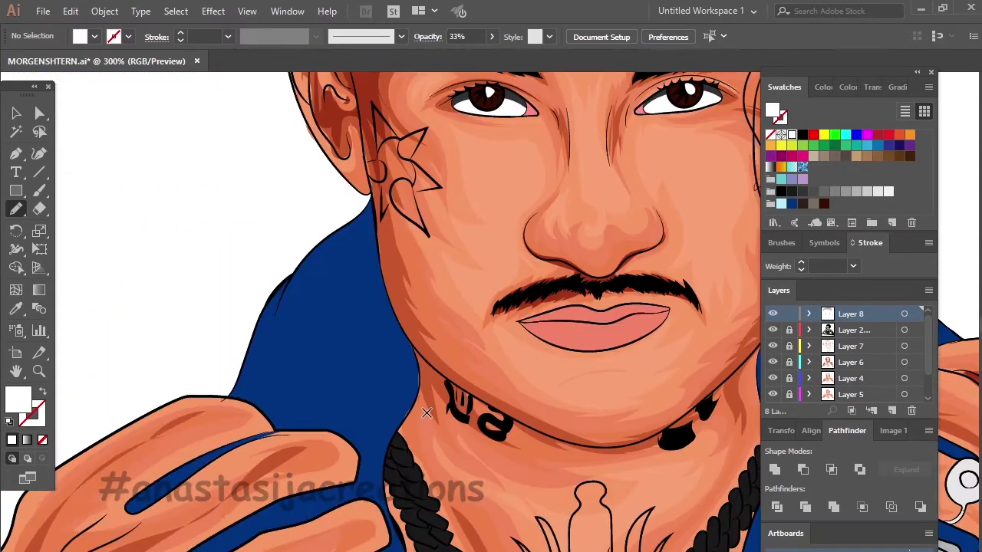
# Set a white fill with a grey outline for the chain highlights
pyautogui.scroll(-5, 383, 307)
pyautogui.hotkey('ctrl', '+')
pyautogui.hotkey('ctrl', '+')
pyautogui.hotkey('ctrl', '+')
pyautogui.scroll(2, 384, 307)
pyautogui.click(813, 192)
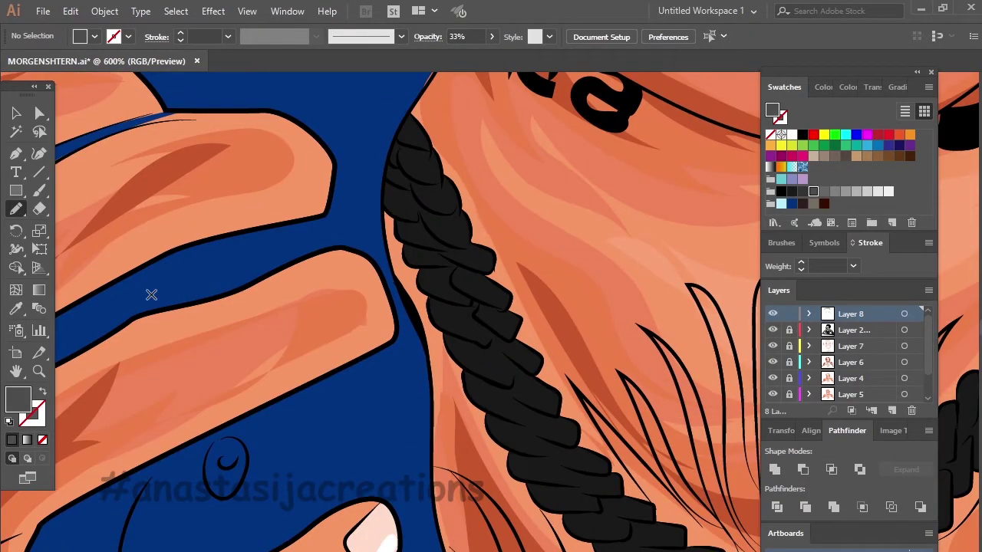
pyautogui.click(890, 192)
pyautogui.press('x')
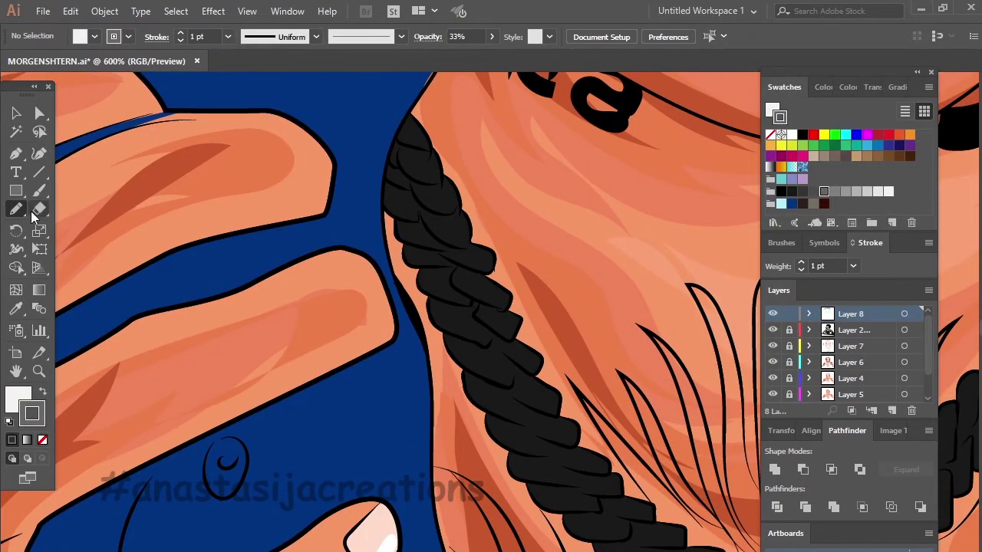
# Draw white highlights on each link of the braided neck chain
pyautogui.scroll(2, 406, 126)
pyautogui.moveTo(414, 200); pyautogui.dragTo(416, 191)
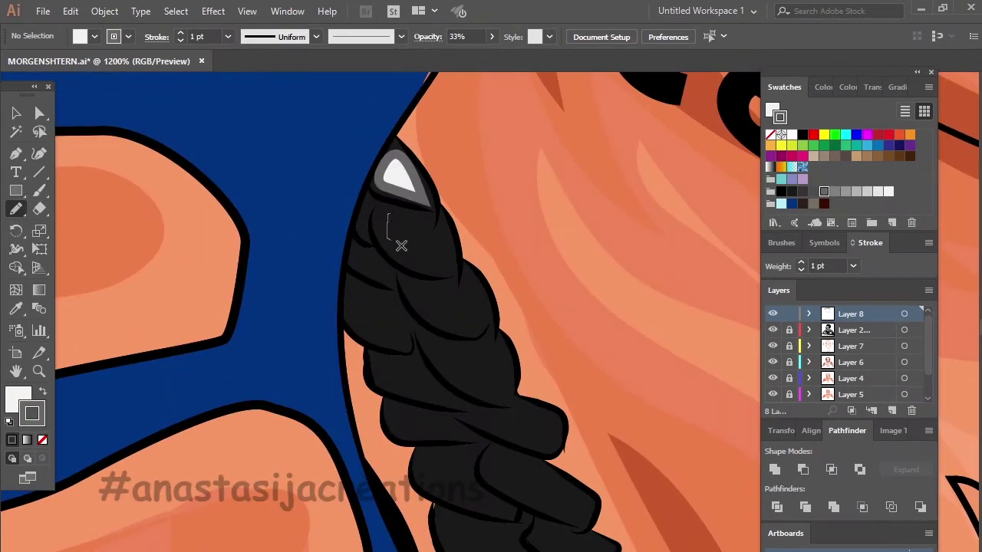
pyautogui.moveTo(401, 246); pyautogui.dragTo(386, 227)
pyautogui.scroll(-1, 430, 307)
pyautogui.moveTo(471, 280)
pyautogui.mouseDown()
pyautogui.moveTo(429, 311)
pyautogui.moveTo(372, 292)
pyautogui.mouseUp()
pyautogui.scroll(1, 414, 291)
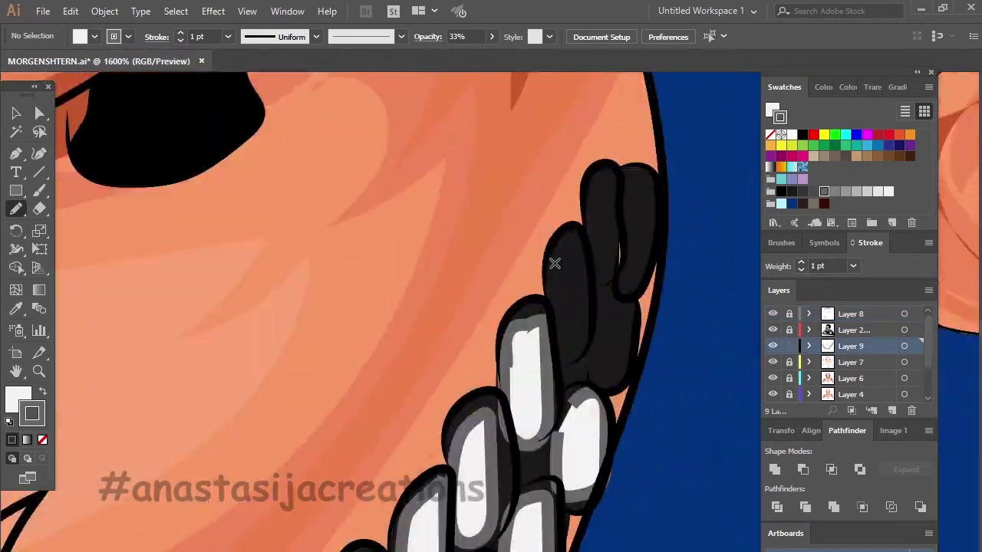
pyautogui.moveTo(577, 252); pyautogui.dragTo(589, 380)
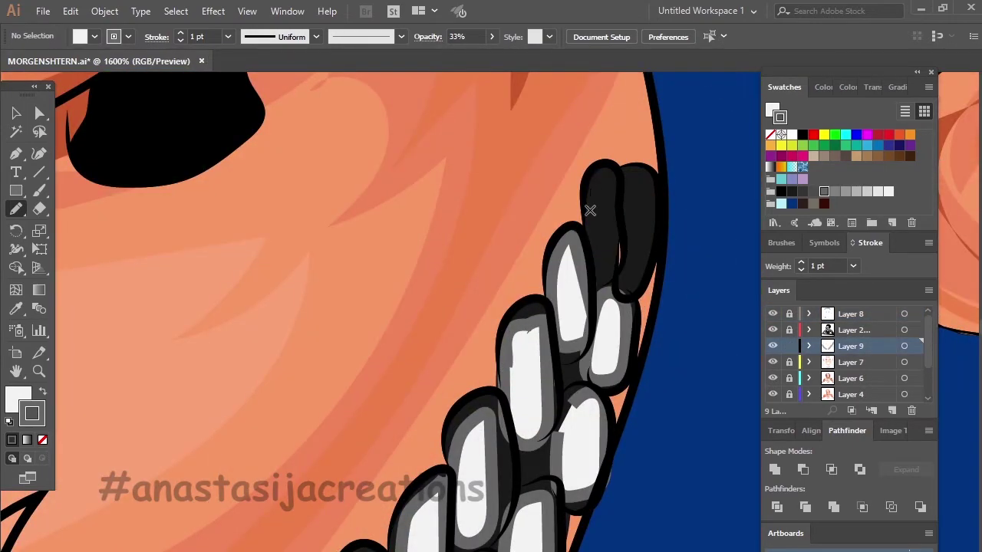
pyautogui.moveTo(610, 181); pyautogui.dragTo(599, 278)
pyautogui.moveTo(641, 190); pyautogui.dragTo(640, 285)
pyautogui.hotkey('ctrl', '-')
pyautogui.moveTo(16, 190); pyautogui.dragTo(130, 266)
# Draw a thin white sparkle star on the jacket, group it and move it onto the chain
pyautogui.click(130, 266)
pyautogui.hotkey('ctrl', '+')
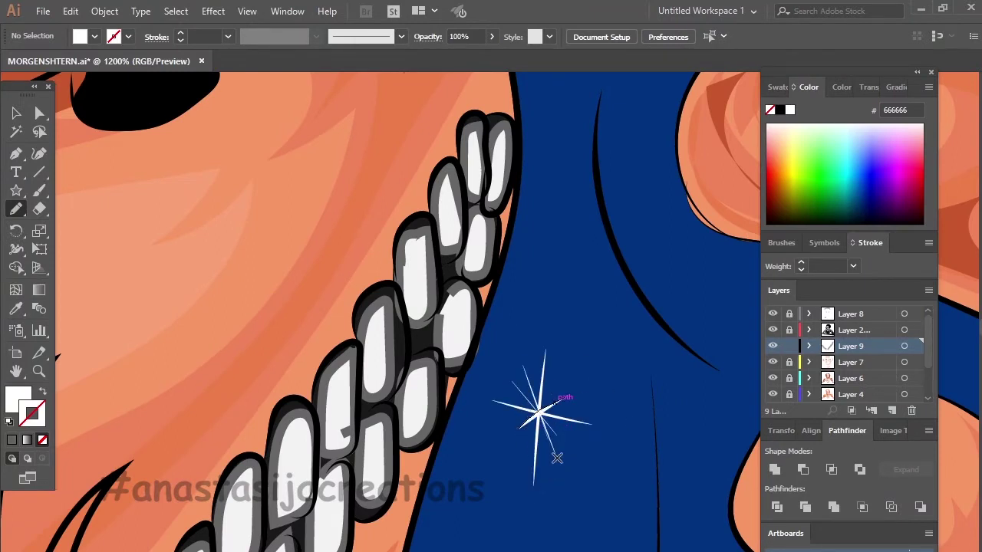
pyautogui.moveTo(585, 417); pyautogui.dragTo(585, 417)
pyautogui.scroll(-2, 585, 417)
pyautogui.press('v')
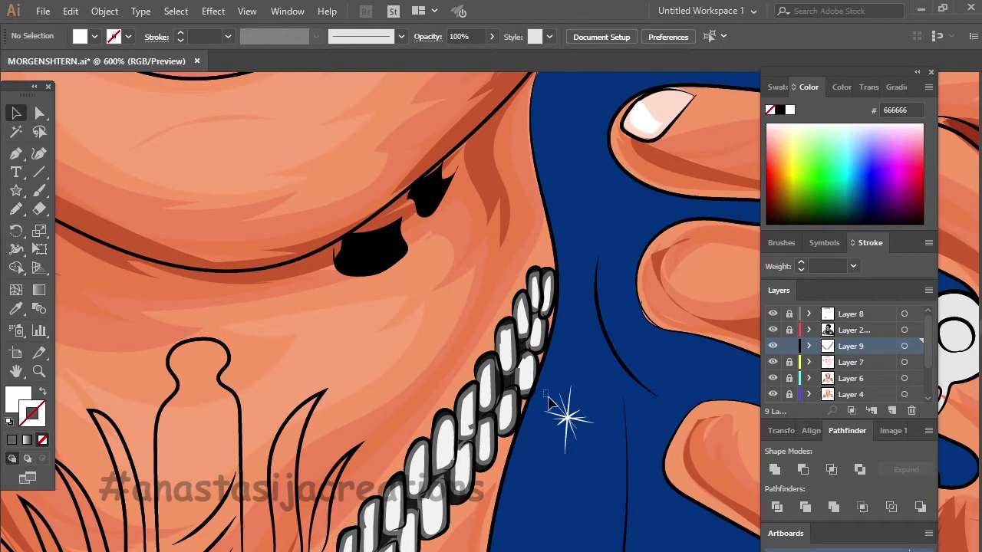
pyautogui.hotkey('ctrl', 'g')
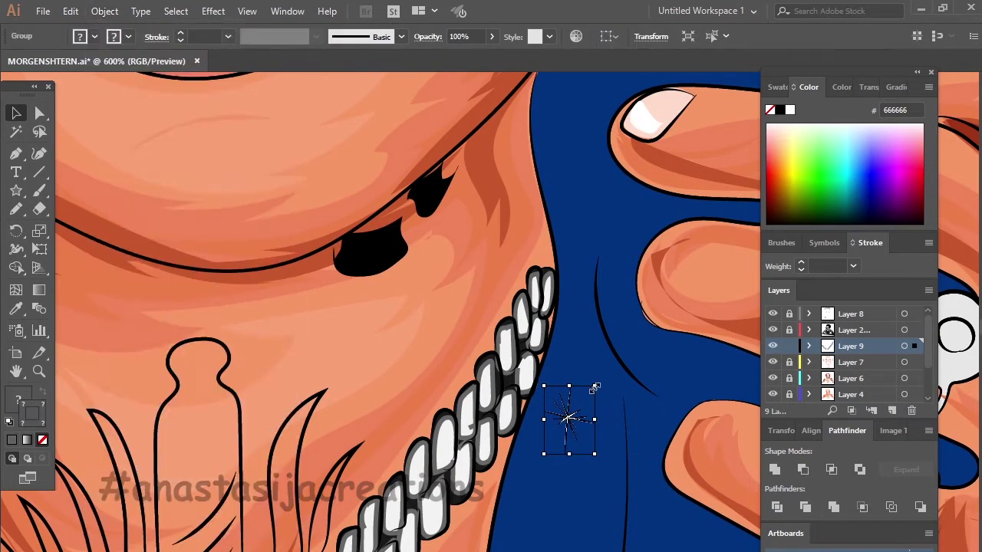
pyautogui.moveTo(592, 383)
pyautogui.mouseDown()
pyautogui.moveTo(524, 361)
pyautogui.moveTo(524, 346)
pyautogui.moveTo(528, 405)
pyautogui.mouseUp()
# Unlock Layer 8, lock Layer 9, and duplicate the sparkle onto chain links
pyautogui.click(580, 456)
pyautogui.keyDown('alt'); pyautogui.click(790, 314); pyautogui.keyUp('alt')
pyautogui.click(506, 342)
pyautogui.click(576, 423)
pyautogui.click(493, 319)
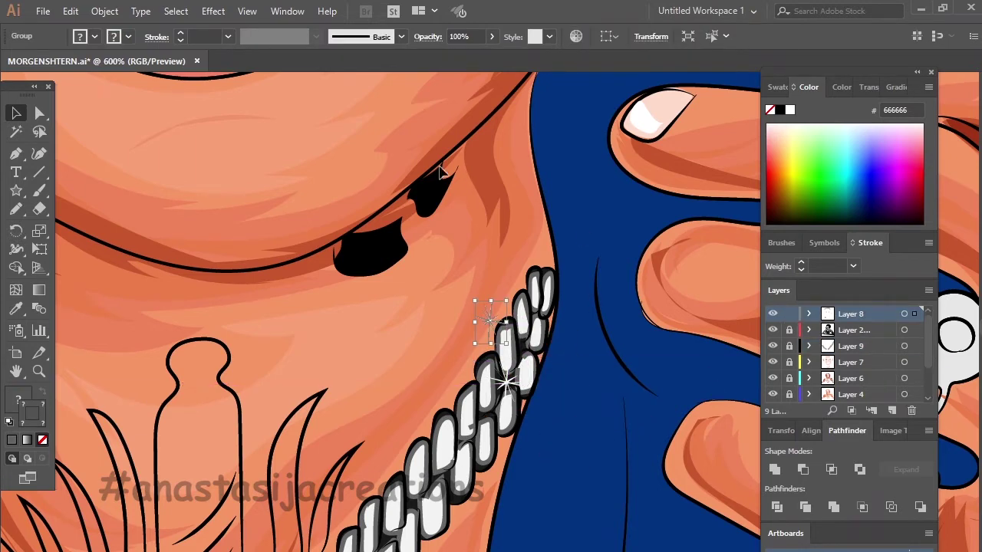
pyautogui.moveTo(493, 319)
pyautogui.mouseDown()
pyautogui.moveTo(537, 313)
pyautogui.moveTo(451, 465)
pyautogui.mouseUp()
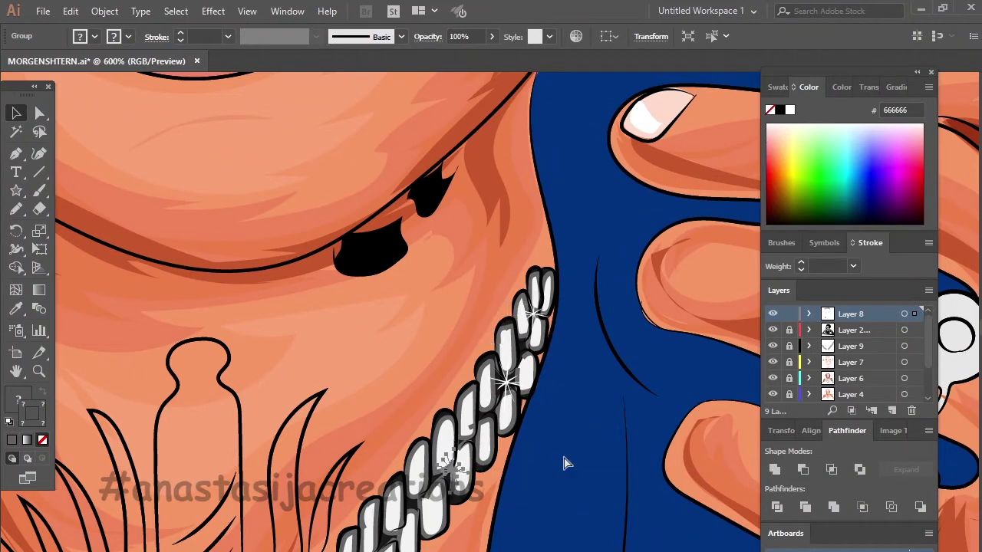
pyautogui.click(503, 320)
pyautogui.hotkey('ctrl', '0')
pyautogui.hotkey('ctrl', '+')
pyautogui.hotkey('ctrl', '+')
pyautogui.hotkey('ctrl', '+')
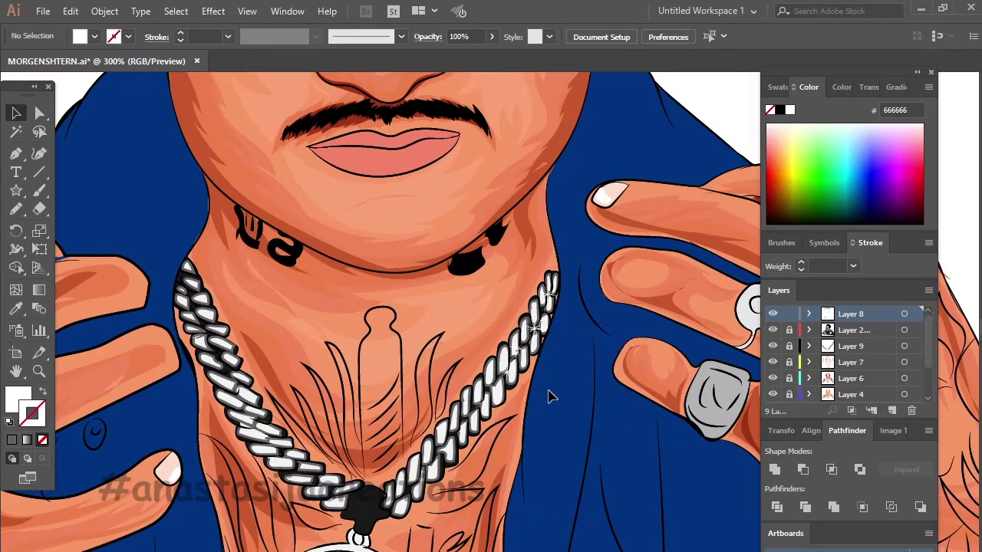
# Alt-drag more sparkle copies along the chain, near the pendant and the left side
pyautogui.moveTo(491, 320); pyautogui.dragTo(463, 451)
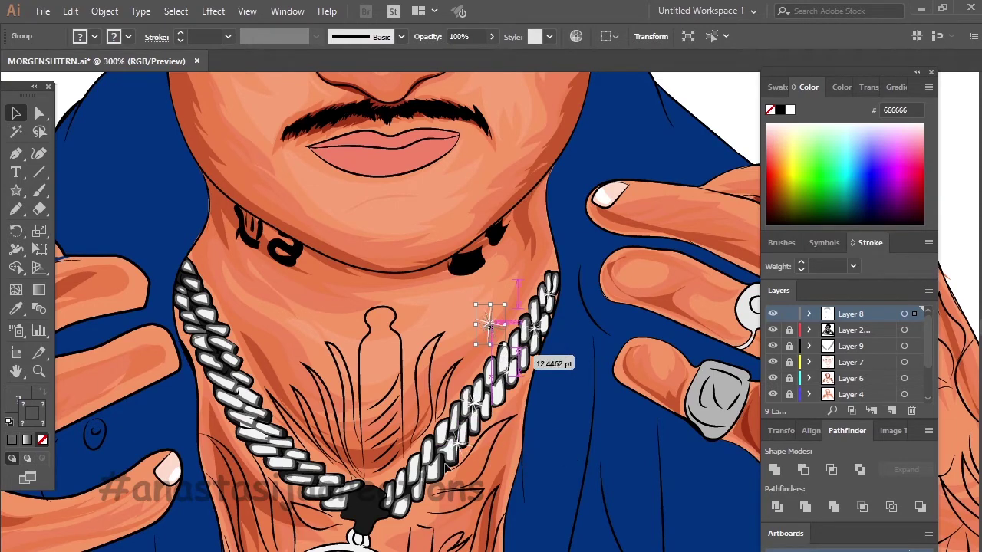
pyautogui.moveTo(491, 320); pyautogui.dragTo(411, 491)
pyautogui.moveTo(489, 322); pyautogui.dragTo(349, 493)
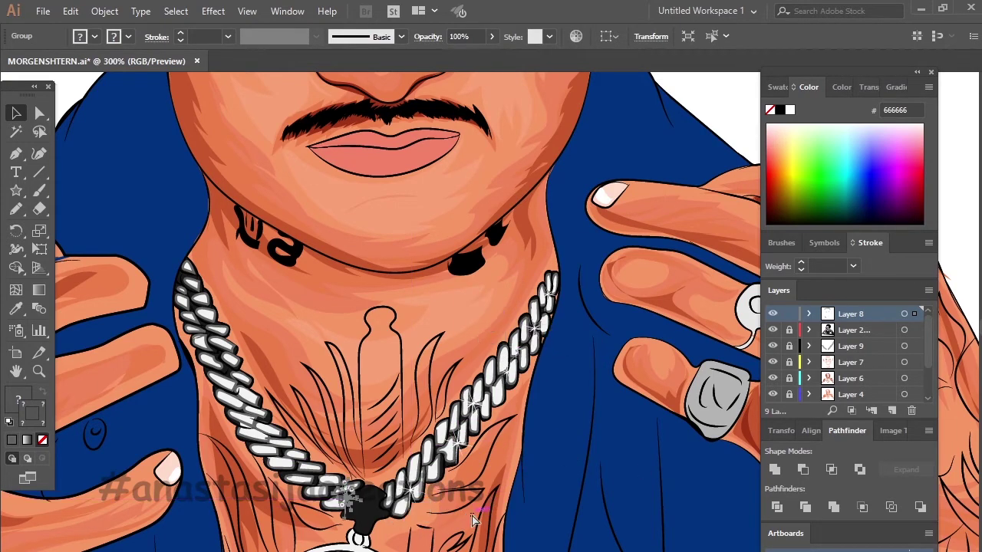
pyautogui.click(489, 322)
pyautogui.moveTo(489, 322); pyautogui.dragTo(375, 473)
pyautogui.moveTo(490, 322); pyautogui.dragTo(188, 287)
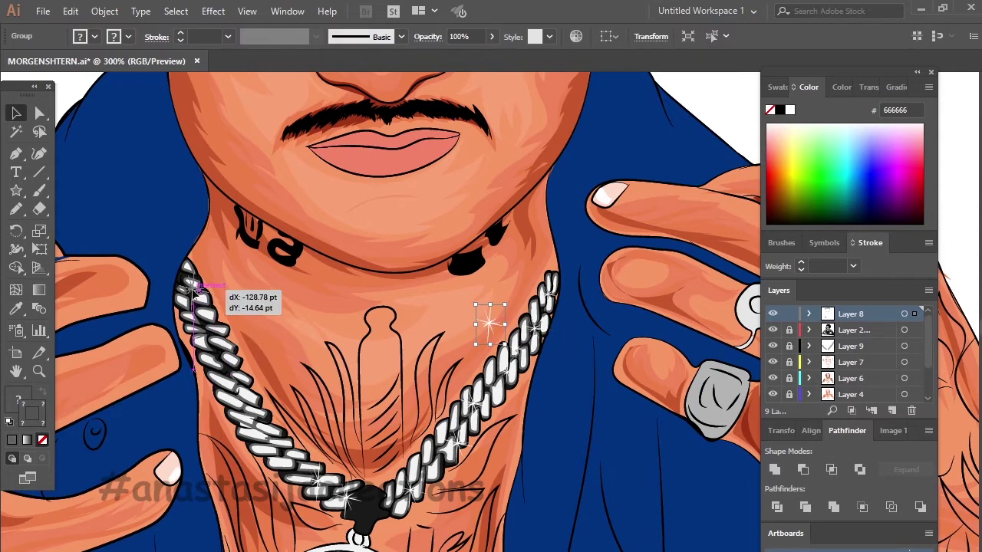
pyautogui.moveTo(489, 322)
pyautogui.mouseDown()
pyautogui.moveTo(487, 359)
pyautogui.moveTo(257, 417)
pyautogui.mouseUp()
pyautogui.moveTo(490, 323); pyautogui.dragTo(230, 367)
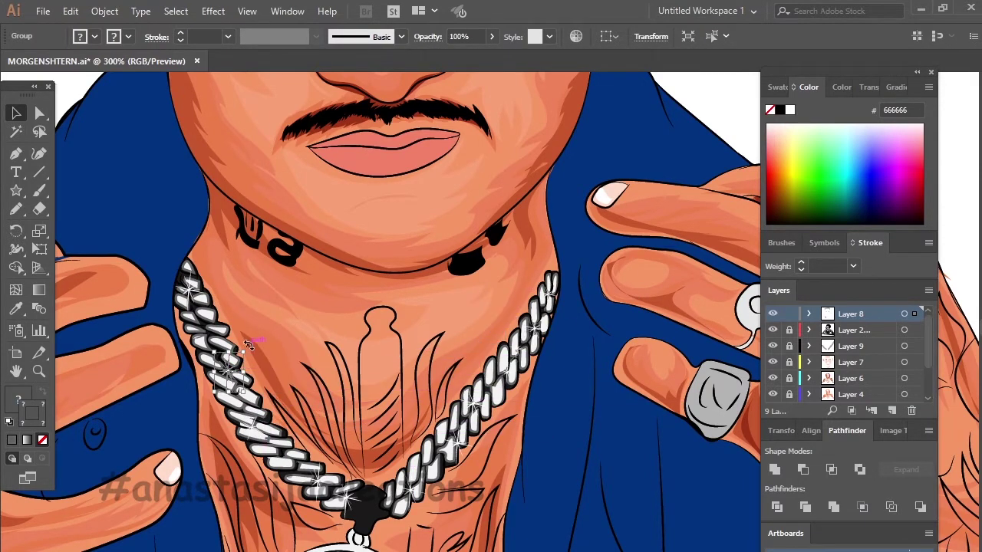
pyautogui.moveTo(498, 322); pyautogui.dragTo(208, 337)
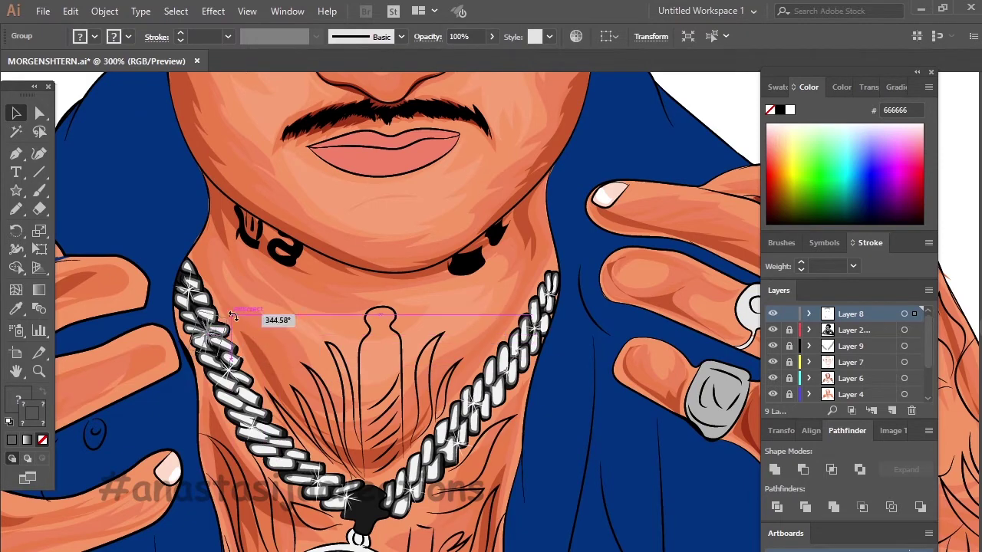
# Sample black from the artwork and copy a sparkle star onto the wrist bracelet
pyautogui.click(345, 391)
pyautogui.hotkey('ctrl', '-')
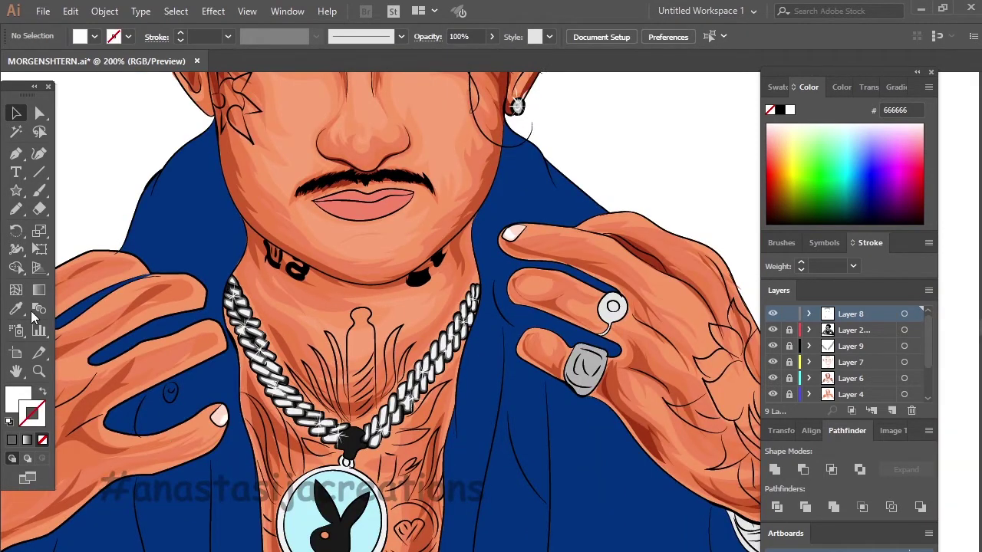
pyautogui.click(15, 308)
pyautogui.click(56, 411)
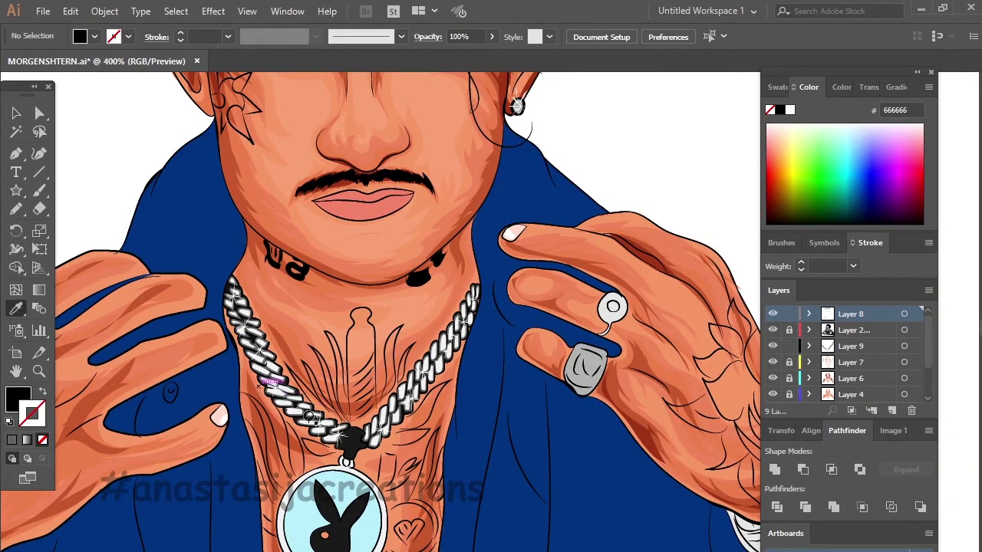
pyautogui.click(311, 416)
pyautogui.press('n')
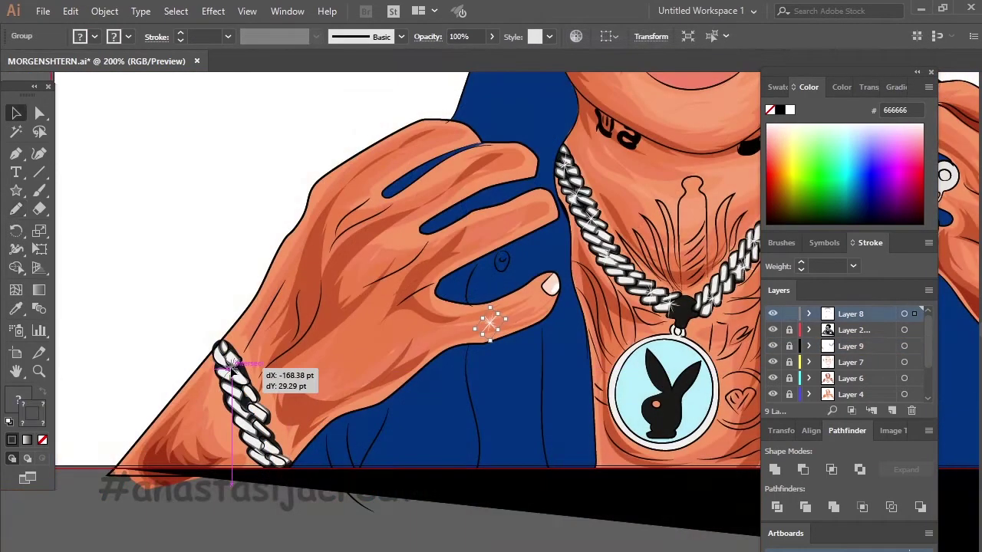
pyautogui.moveTo(231, 370)
pyautogui.mouseDown()
pyautogui.moveTo(223, 360)
pyautogui.moveTo(246, 460)
pyautogui.mouseUp()
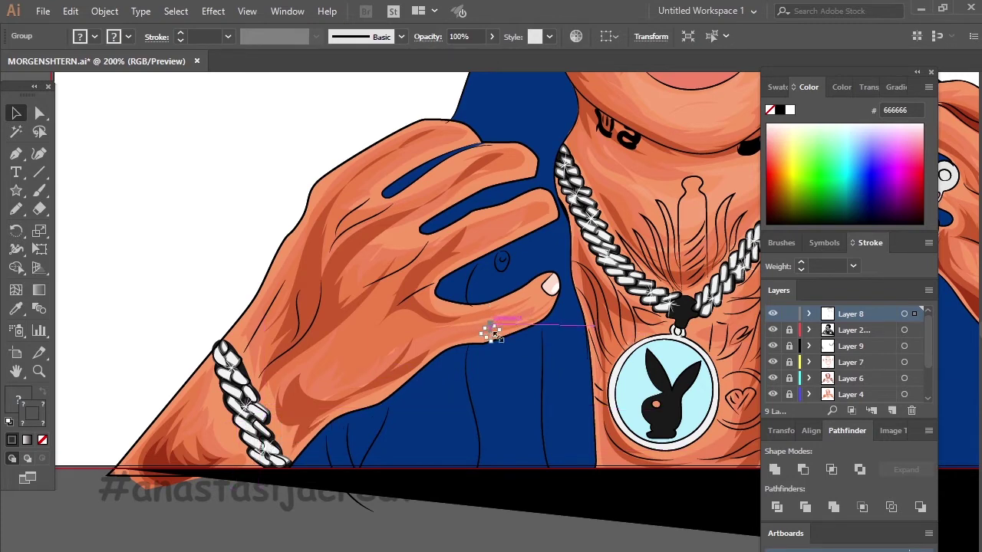
pyautogui.scroll(2, 495, 335)
pyautogui.keyDown('alt'); pyautogui.scroll(1, 491, 384); pyautogui.keyUp('alt')
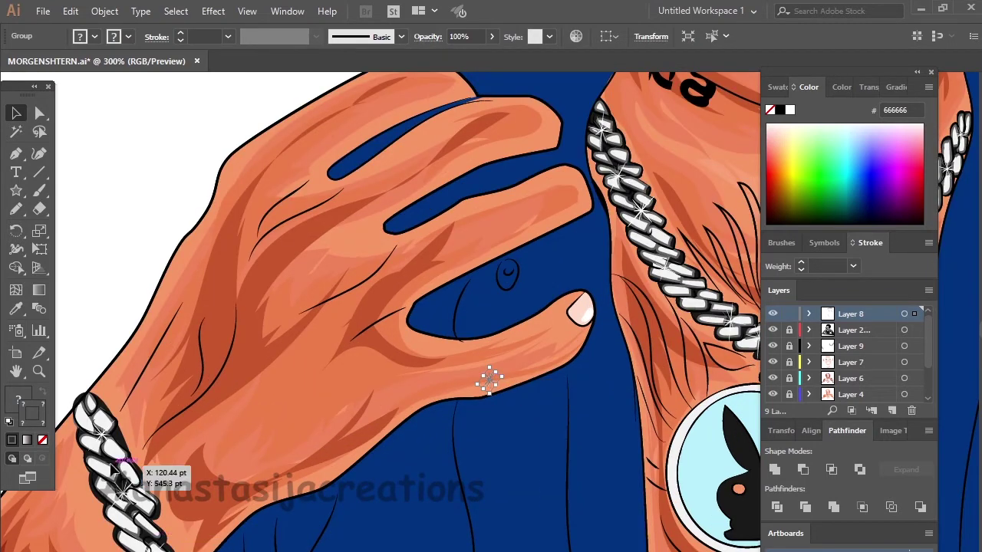
pyautogui.keyDown('alt'); pyautogui.scroll(-2, 115, 467); pyautogui.keyUp('alt')
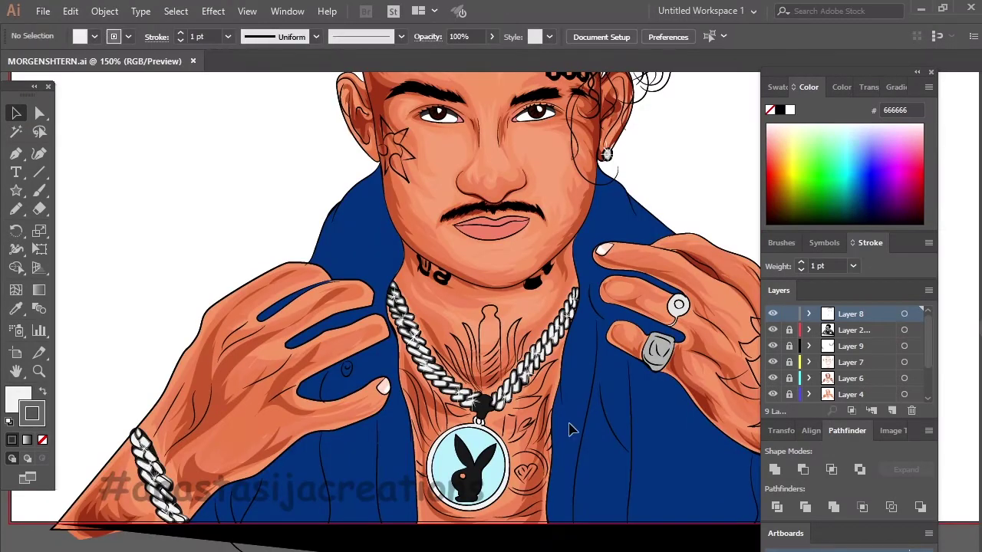
# Finish the small ring's inner circle with the Pencil and set a grey fill with no outline
pyautogui.moveTo(495, 146)
pyautogui.mouseDown()
pyautogui.moveTo(322, 175)
pyautogui.moveTo(310, 255)
pyautogui.mouseUp()
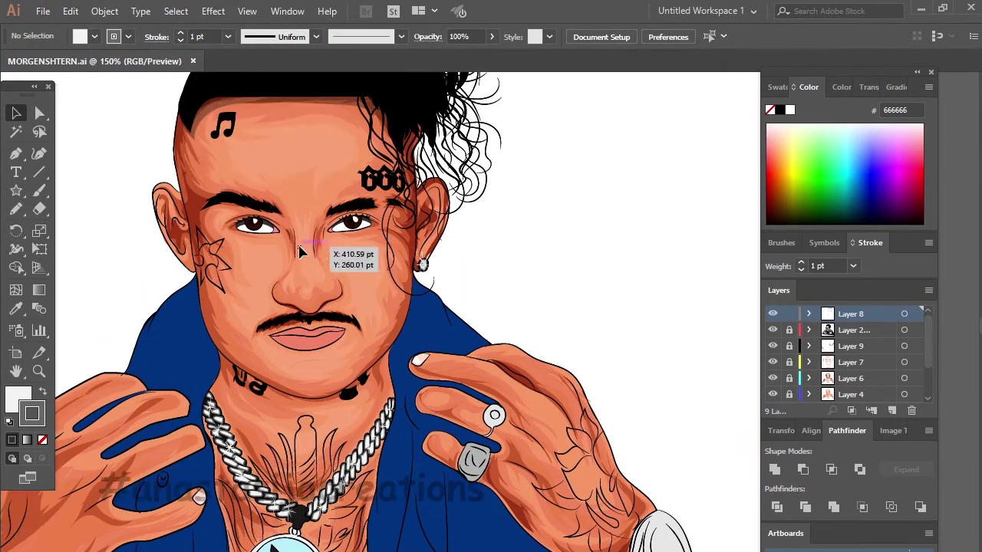
pyautogui.scroll(-5, 522, 393)
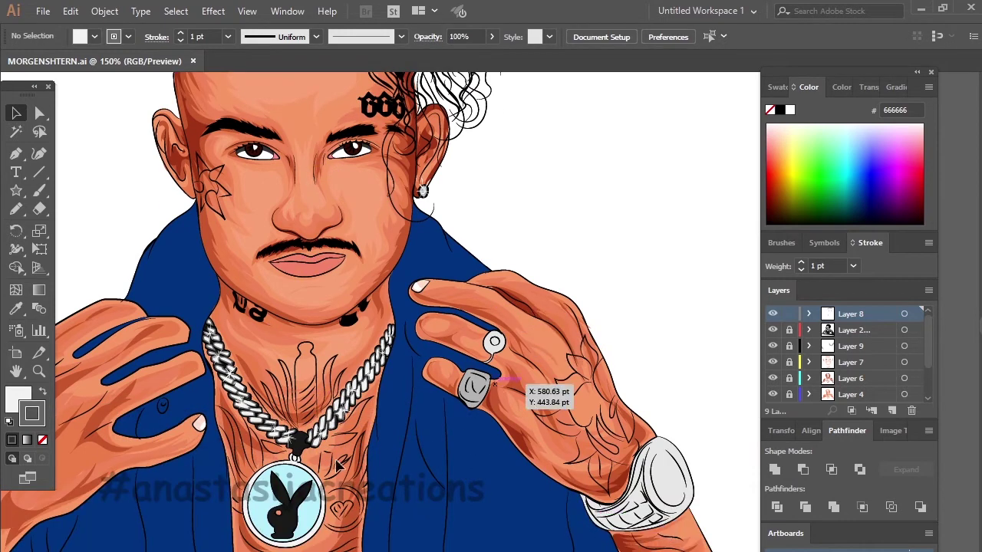
pyautogui.press('n')
pyautogui.keyDown('alt'); pyautogui.scroll(5, 491, 386); pyautogui.keyUp('alt')
pyautogui.click(491, 386)
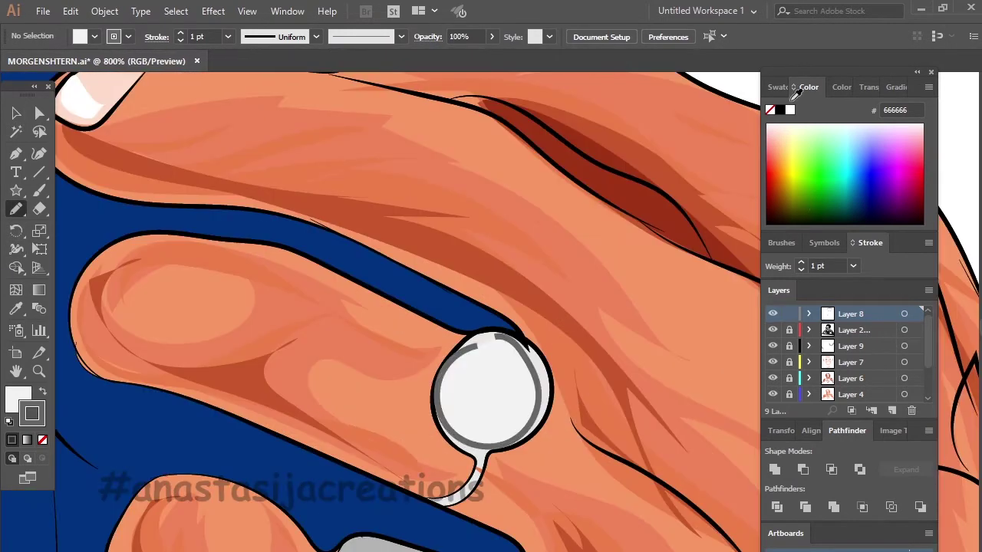
pyautogui.click(9, 421)
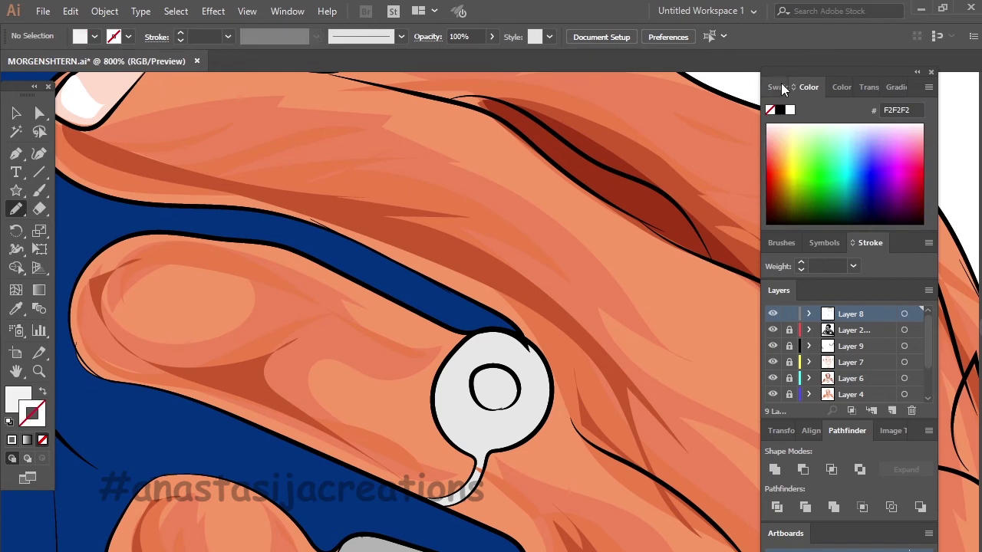
pyautogui.click(42, 440)
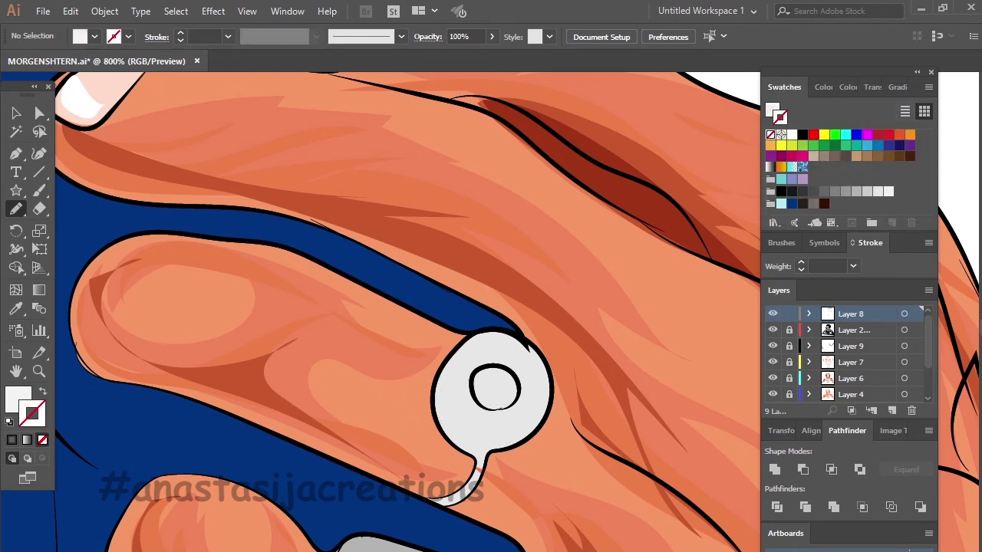
# Paint a grey crescent and a white stem highlight on the small ring
pyautogui.moveTo(449, 415)
pyautogui.mouseDown()
pyautogui.moveTo(487, 355)
pyautogui.moveTo(499, 370)
pyautogui.moveTo(489, 346)
pyautogui.mouseUp()
pyautogui.click(867, 191)
pyautogui.click(793, 137)
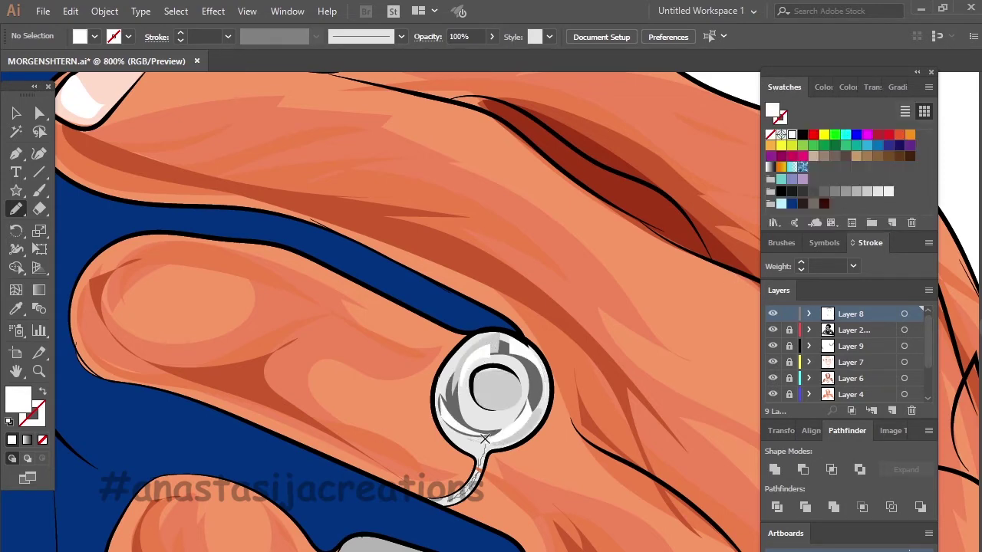
pyautogui.moveTo(485, 451); pyautogui.dragTo(484, 454)
pyautogui.scroll(2, 492, 384)
pyautogui.scroll(-2, 522, 345)
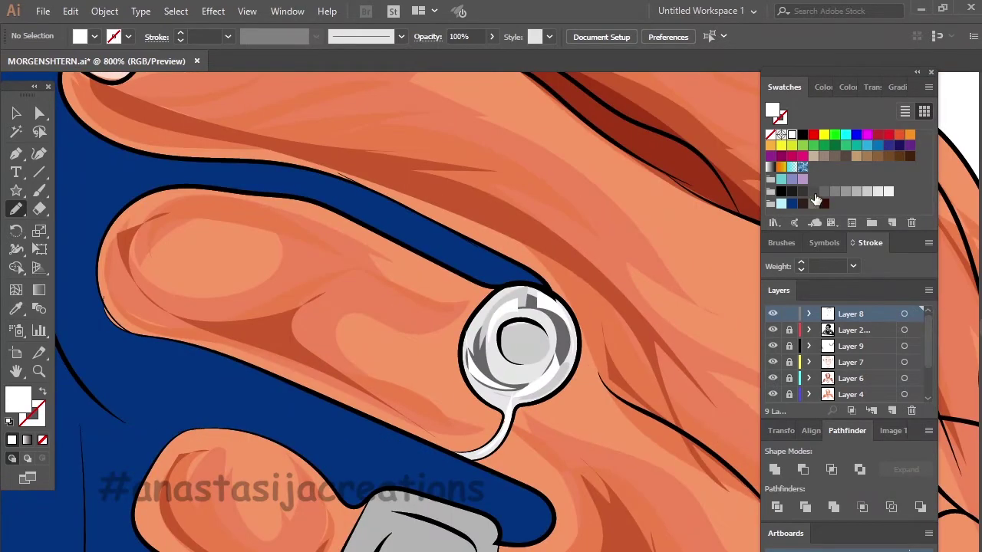
# Add a dark grey shape and a black centre inside the ring
pyautogui.click(813, 191)
pyautogui.moveTo(508, 331)
pyautogui.mouseDown()
pyautogui.moveTo(519, 331)
pyautogui.moveTo(540, 383)
pyautogui.mouseUp()
pyautogui.click(781, 191)
pyautogui.scroll(-3, 554, 402)
# Copy and paste a sparkle star onto the small ring
pyautogui.press('v')
pyautogui.click(317, 405)
pyautogui.hotkey('ctrl', 'c')
pyautogui.hotkey('ctrl', 'v')
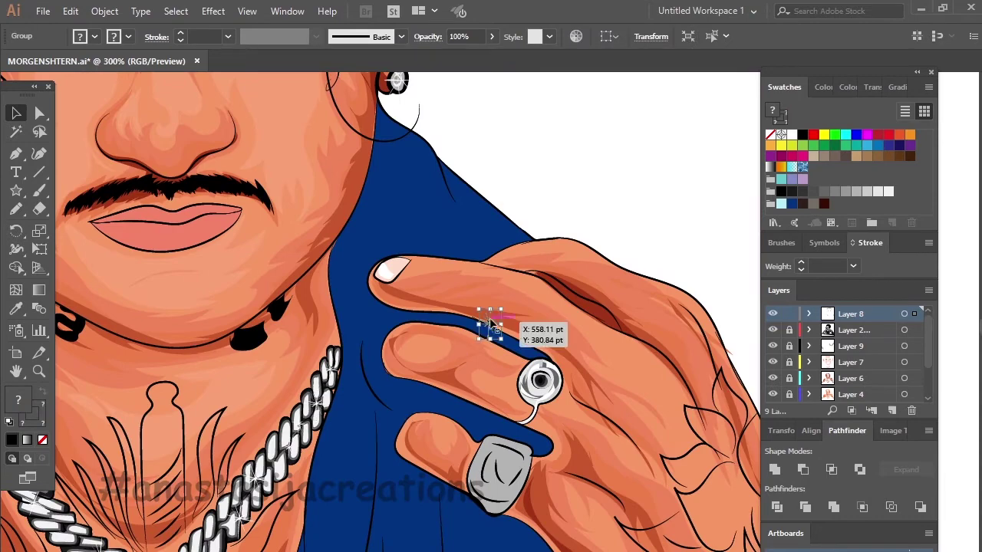
pyautogui.scroll(-1, 537, 383)
pyautogui.scroll(-2, 537, 384)
# Lock the sparkle Layer 8, then unlock and target Layer 9
pyautogui.click(789, 314)
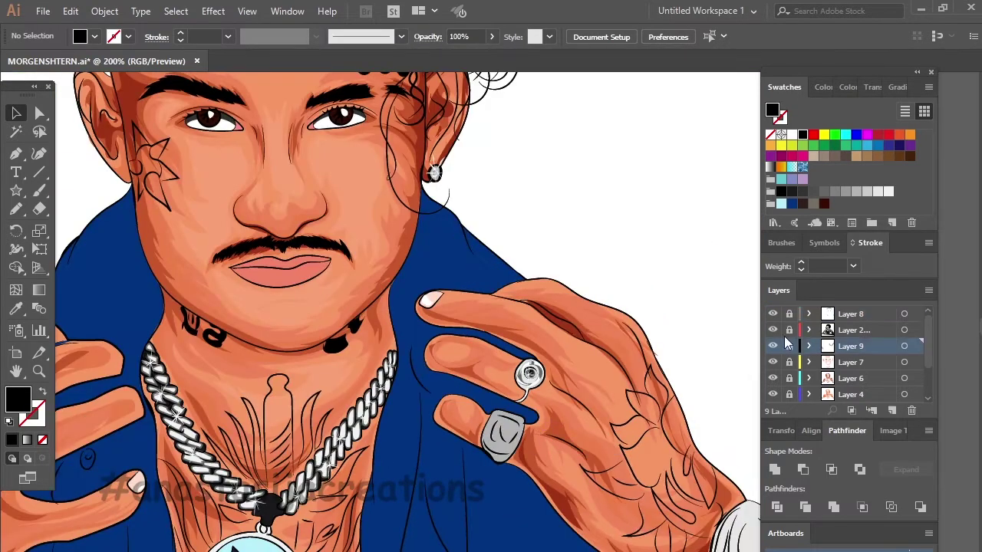
pyautogui.click(788, 346)
pyautogui.scroll(1, 608, 369)
pyautogui.scroll(2, 609, 369)
pyautogui.scroll(2, 393, 452)
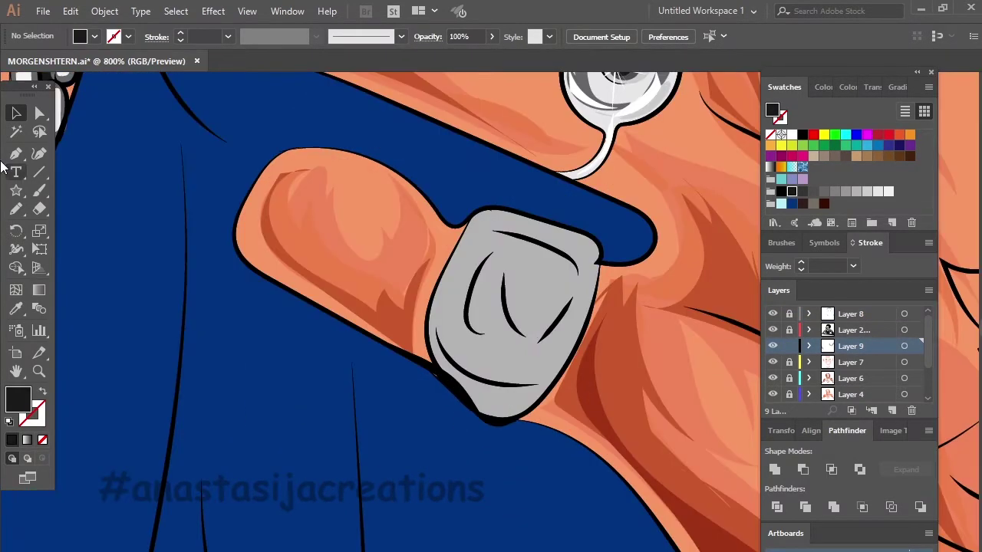
# Draw dark shading along the signet ring's bottom edge, top edge and centre
pyautogui.press('n')
pyautogui.moveTo(537, 386); pyautogui.dragTo(540, 384)
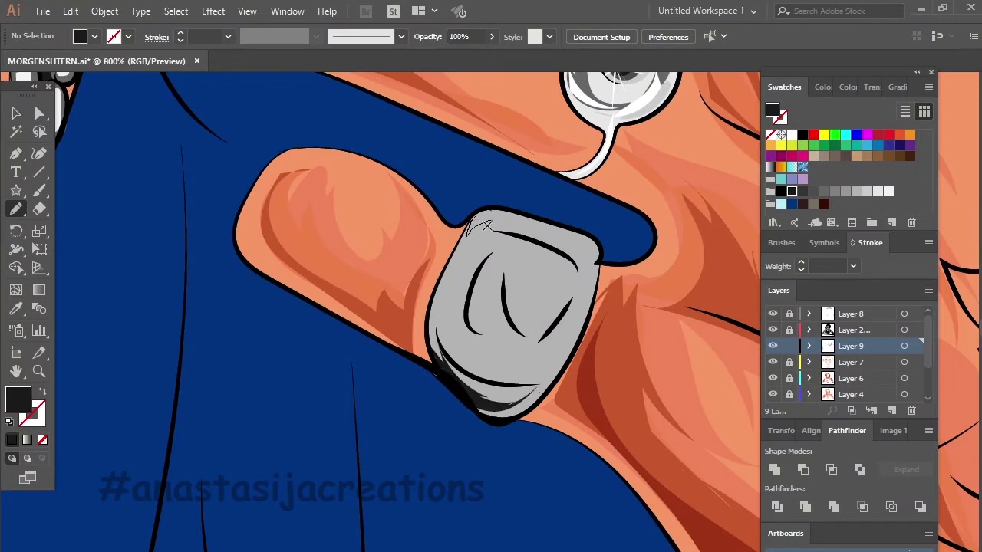
pyautogui.moveTo(507, 209); pyautogui.dragTo(508, 209)
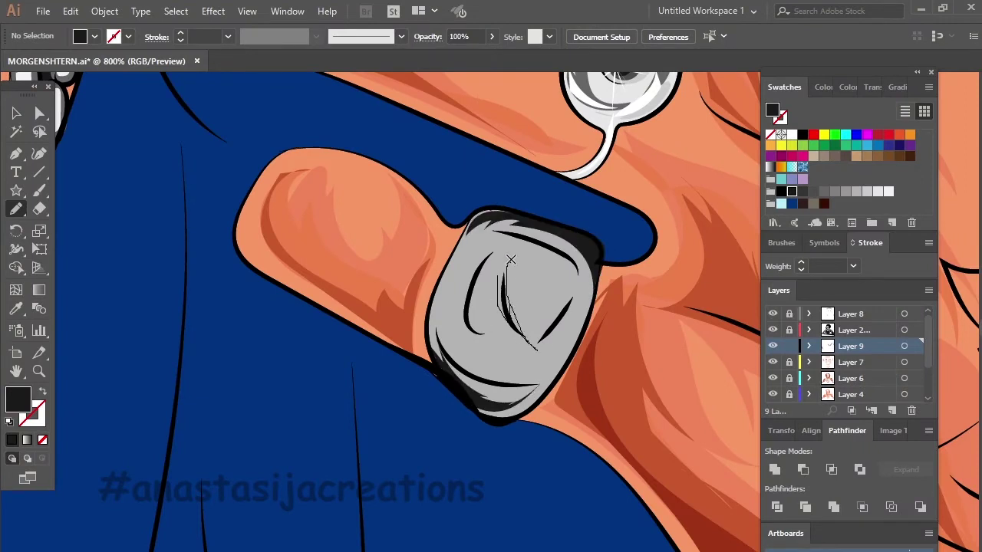
pyautogui.moveTo(510, 259); pyautogui.dragTo(512, 262)
# Add mid-grey and lighter grey shading along the signet ring's edges
pyautogui.click(824, 191)
pyautogui.moveTo(445, 285); pyautogui.dragTo(531, 360)
pyautogui.moveTo(512, 250); pyautogui.dragTo(584, 301)
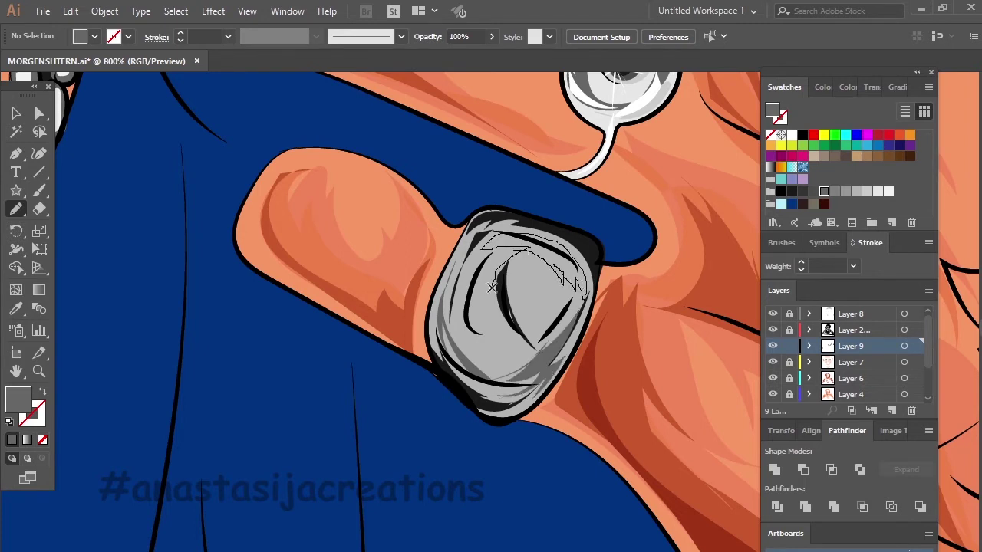
pyautogui.moveTo(492, 287); pyautogui.dragTo(492, 288)
pyautogui.click(846, 191)
pyautogui.moveTo(470, 253); pyautogui.dragTo(481, 351)
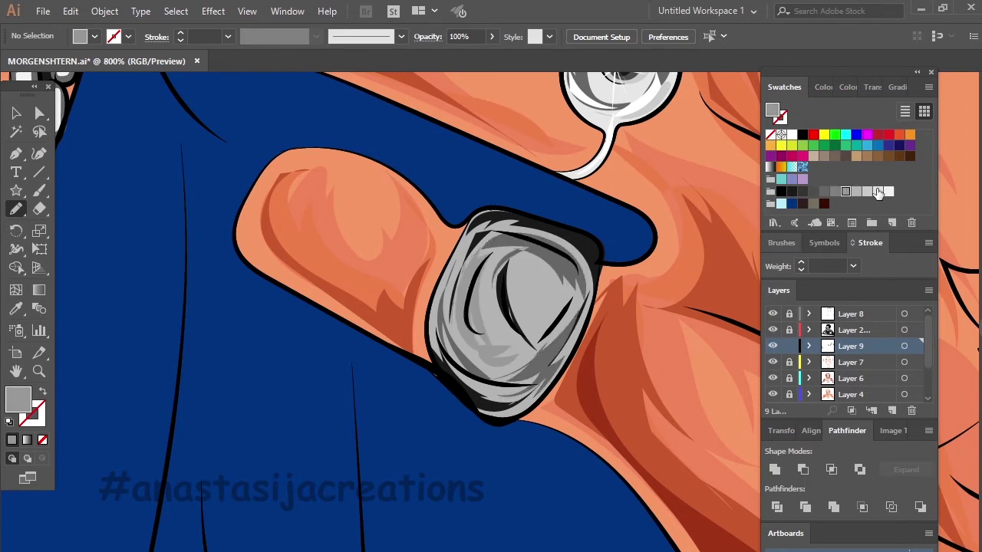
# Add pale grey and white highlights inside the signet ring
pyautogui.click(878, 191)
pyautogui.moveTo(552, 314); pyautogui.dragTo(537, 265)
pyautogui.moveTo(447, 345); pyautogui.dragTo(449, 350)
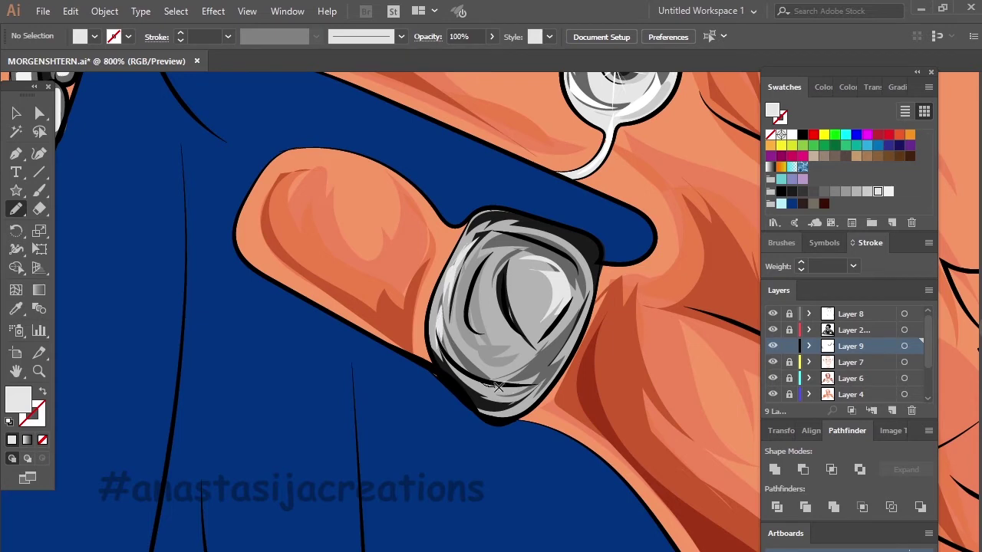
pyautogui.moveTo(581, 283); pyautogui.dragTo(526, 236)
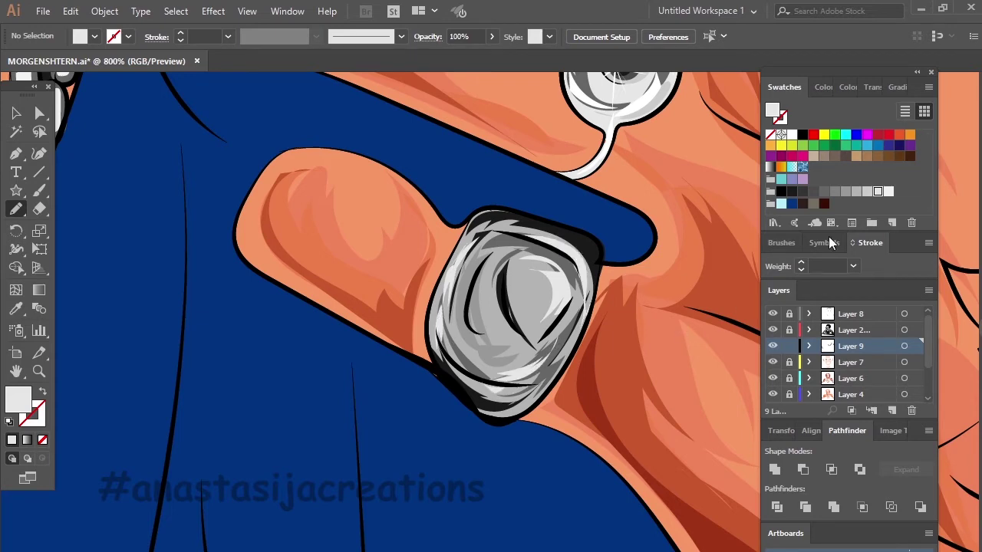
pyautogui.click(802, 134)
pyautogui.click(792, 134)
pyautogui.moveTo(484, 286); pyautogui.dragTo(511, 342)
pyautogui.moveTo(517, 292); pyautogui.dragTo(529, 269)
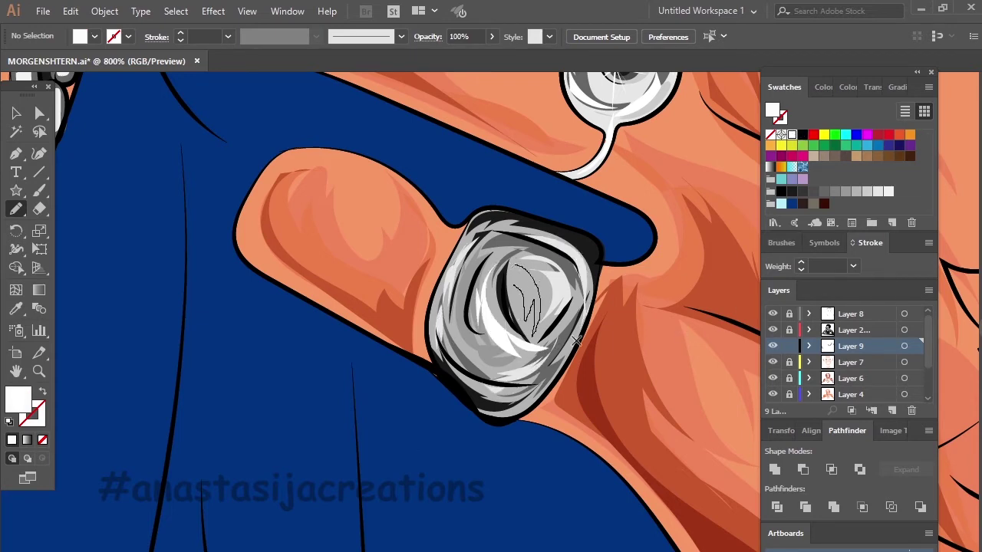
# Copy a sparkle star from the chain onto the signet ring and deselect it
pyautogui.hotkey('ctrl', '1')
pyautogui.press('v')
pyautogui.scroll(3, 410, 271)
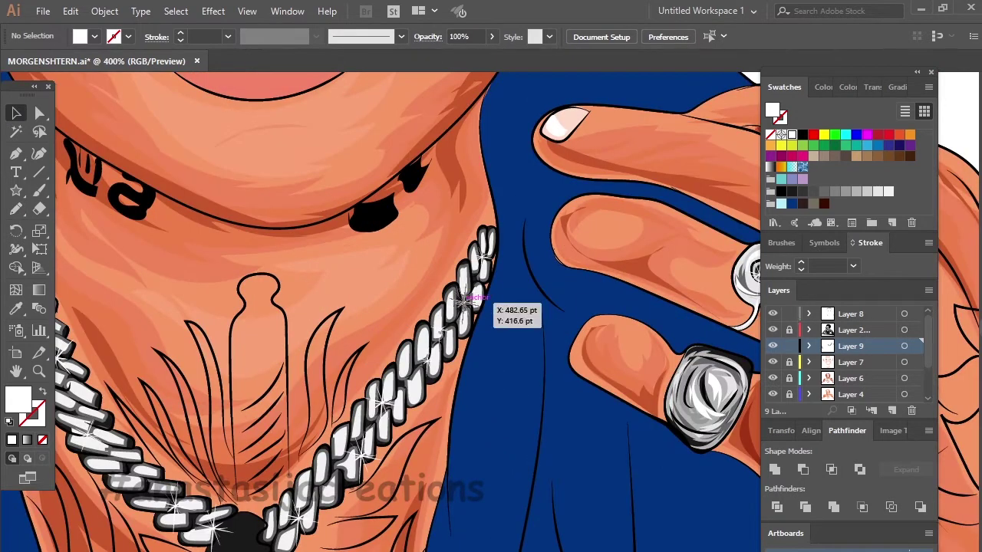
pyautogui.click(491, 320)
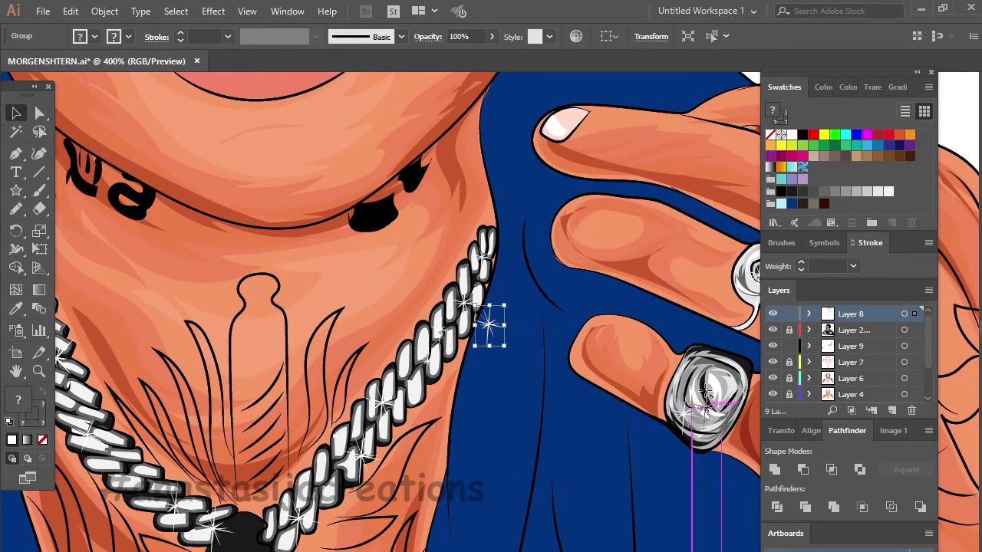
pyautogui.moveTo(735, 455); pyautogui.dragTo(812, 301)
pyautogui.hotkey('ctrl', 'shift', 'a')
pyautogui.scroll(-2, 563, 329)
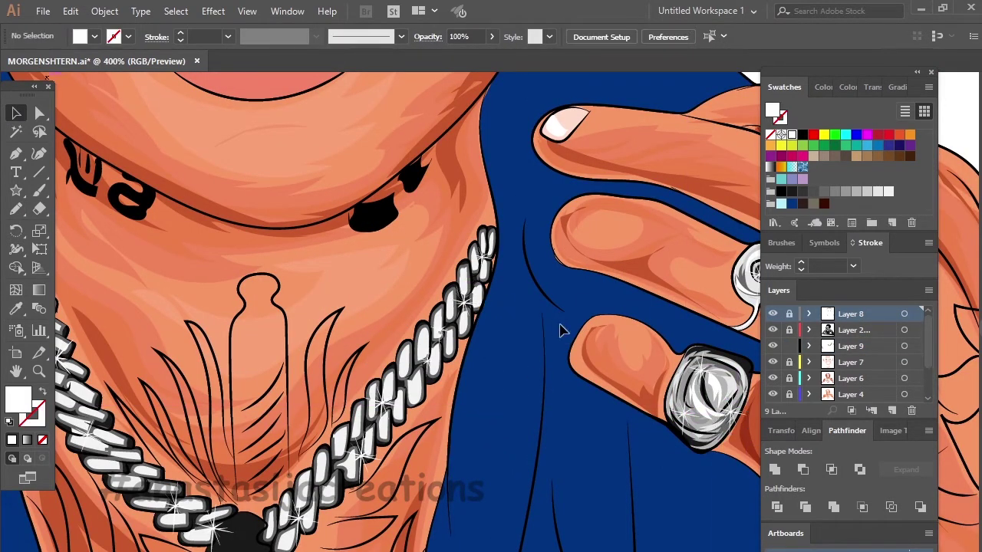
pyautogui.scroll(-1, 568, 331)
pyautogui.scroll(2, 561, 345)
# On Layer 9, draw a black shadow under the watch's lower edge
pyautogui.scroll(2, 591, 445)
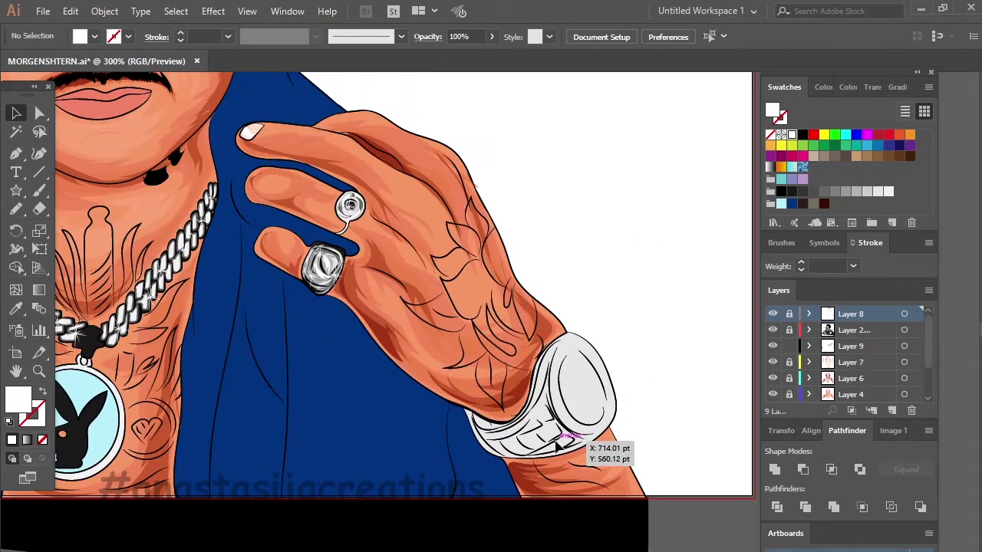
pyautogui.press('n')
pyautogui.click(850, 346)
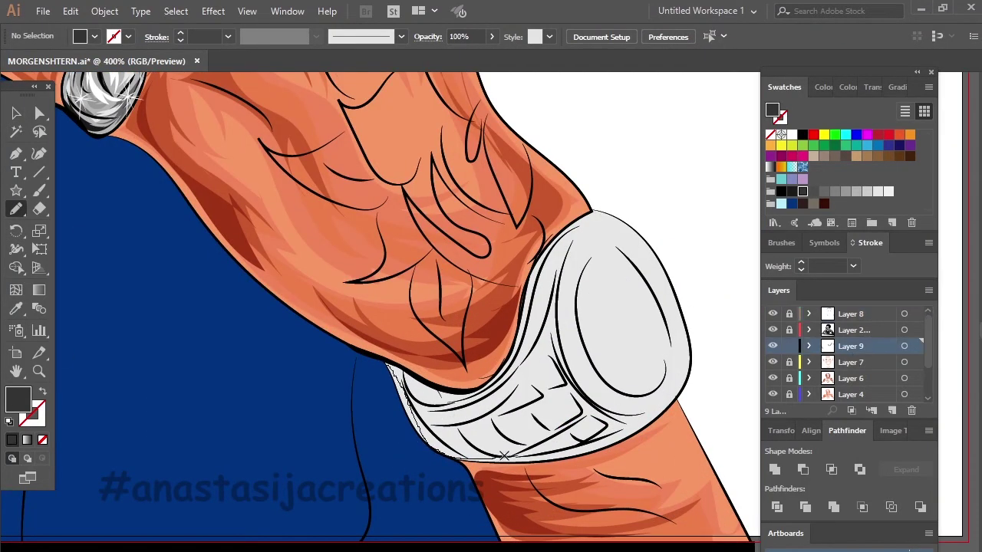
pyautogui.moveTo(401, 368)
pyautogui.mouseDown()
pyautogui.moveTo(391, 366)
pyautogui.moveTo(430, 452)
pyautogui.mouseUp()
pyautogui.moveTo(442, 391)
pyautogui.mouseDown()
pyautogui.moveTo(529, 385)
pyautogui.moveTo(517, 331)
pyautogui.mouseUp()
# Draw dark grey shadows down the watch's left and right edges
pyautogui.click(802, 192)
pyautogui.moveTo(545, 269); pyautogui.dragTo(567, 428)
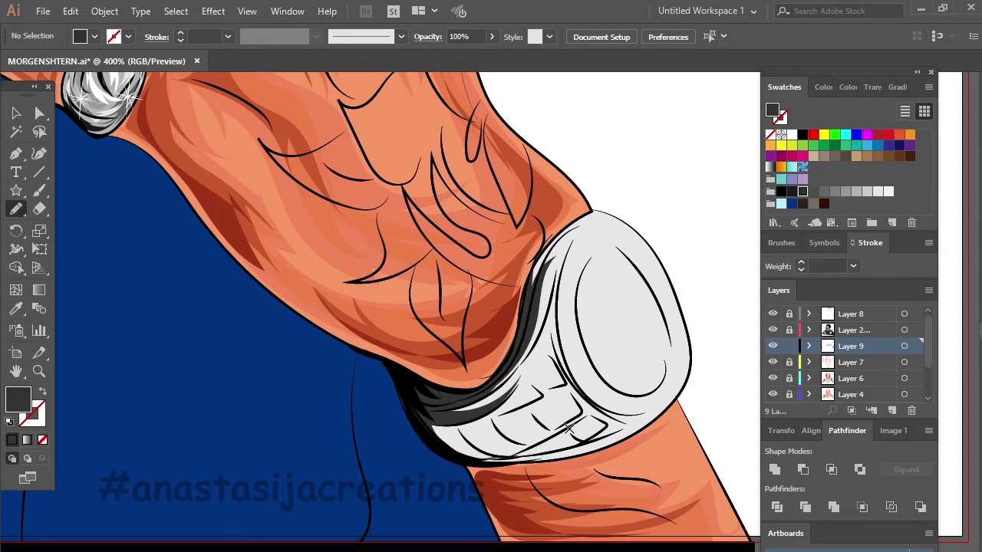
pyautogui.moveTo(554, 335); pyautogui.dragTo(546, 280)
pyautogui.moveTo(668, 313); pyautogui.dragTo(658, 398)
pyautogui.moveTo(643, 260); pyautogui.dragTo(635, 245)
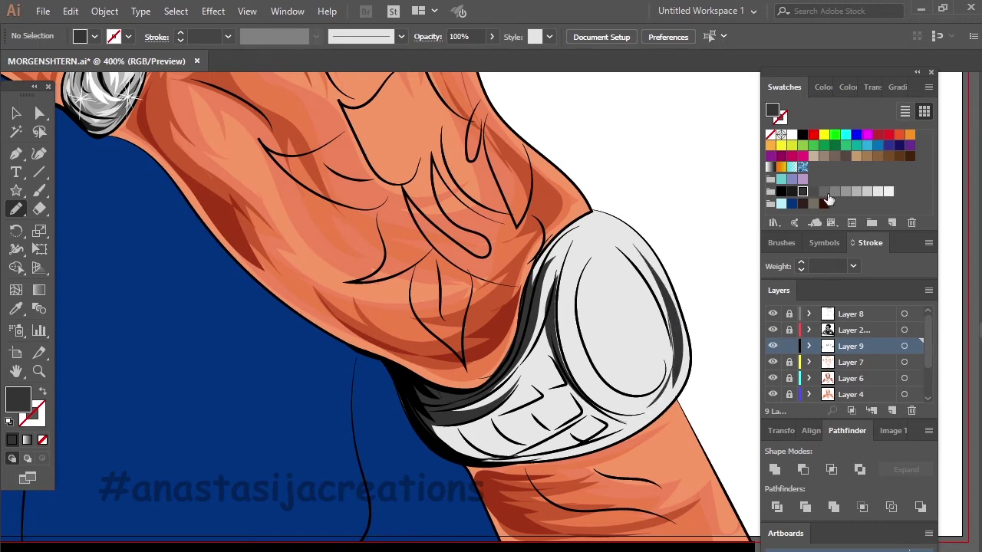
# Add grey tones around the watch's top and on its band
pyautogui.click(835, 191)
pyautogui.moveTo(546, 307); pyautogui.dragTo(569, 231)
pyautogui.moveTo(648, 256); pyautogui.dragTo(544, 303)
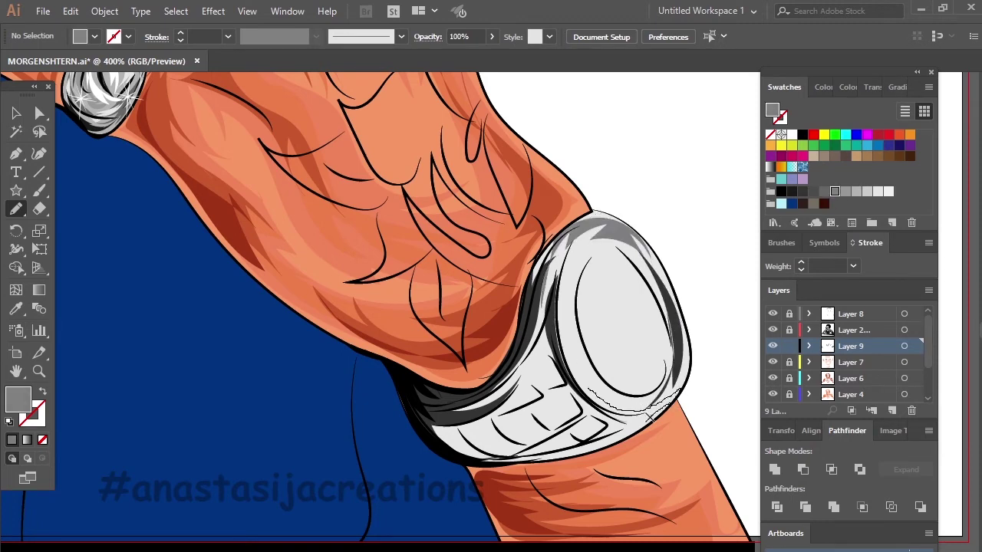
pyautogui.moveTo(554, 385)
pyautogui.mouseDown()
pyautogui.moveTo(537, 361)
pyautogui.moveTo(564, 395)
pyautogui.mouseUp()
# Add white highlights and dark grey details on the watch band and face
pyautogui.click(885, 192)
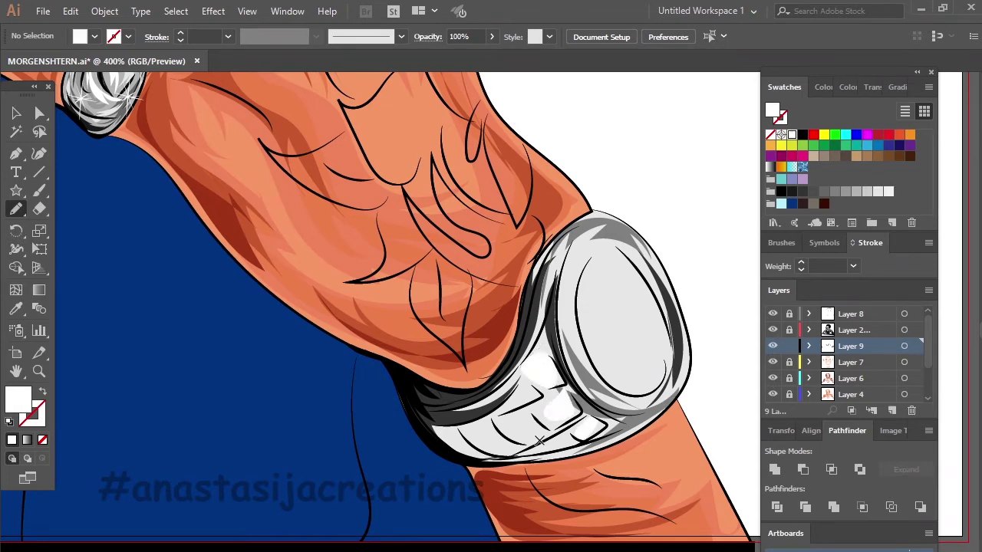
pyautogui.moveTo(512, 459); pyautogui.dragTo(489, 426)
pyautogui.click(814, 192)
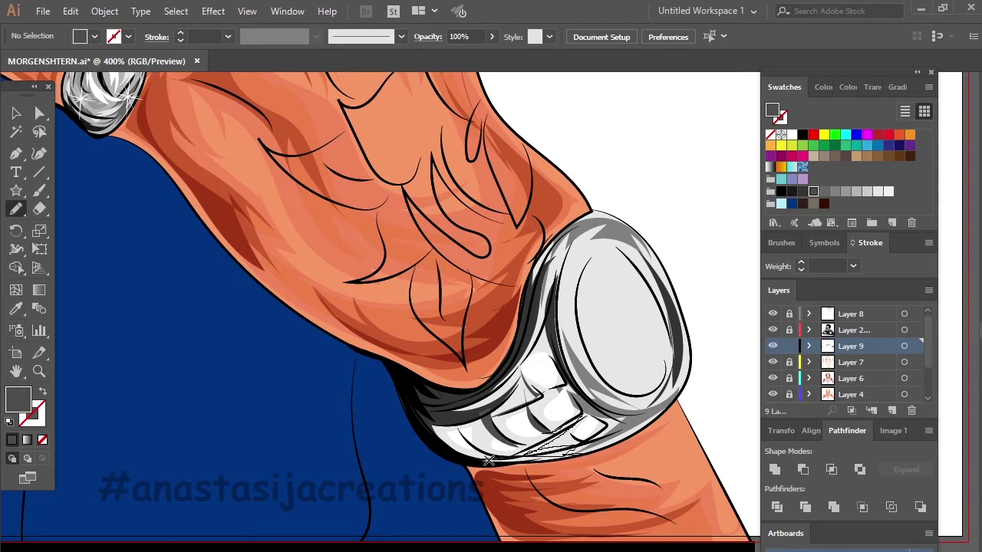
pyautogui.moveTo(489, 460); pyautogui.dragTo(544, 407)
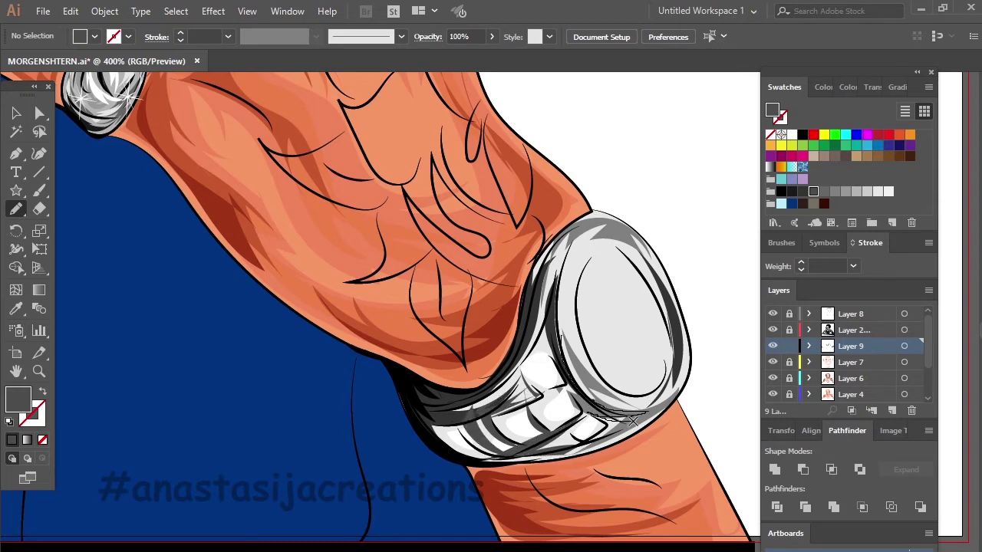
pyautogui.click(792, 135)
pyautogui.moveTo(583, 337)
pyautogui.mouseDown()
pyautogui.moveTo(649, 254)
pyautogui.moveTo(614, 258)
pyautogui.mouseUp()
pyautogui.click(781, 192)
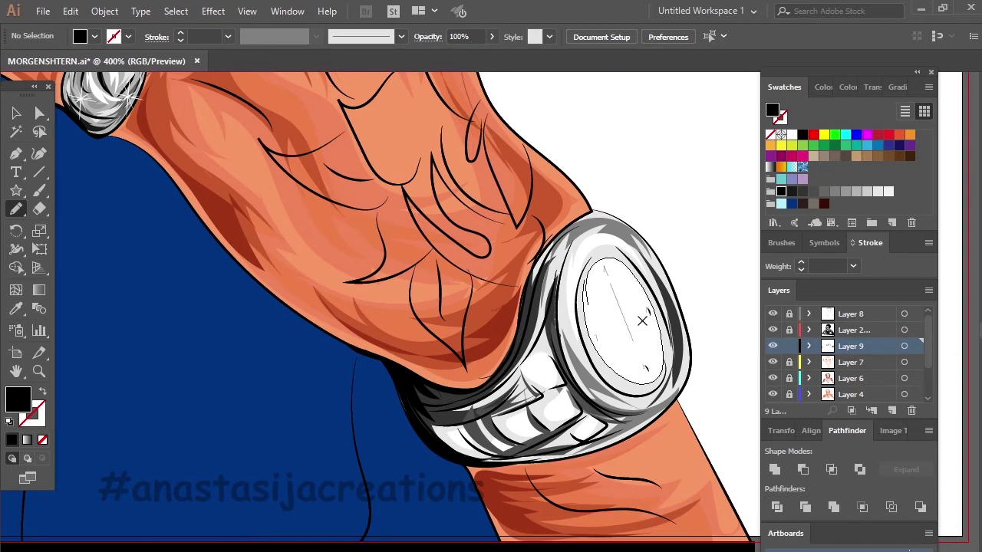
# Pick a sparkle from the forearm jewellery and drag a copy toward the ring
pyautogui.scroll(-4, 627, 313)
pyautogui.scroll(1, 255, 236)
pyautogui.click(781, 242)
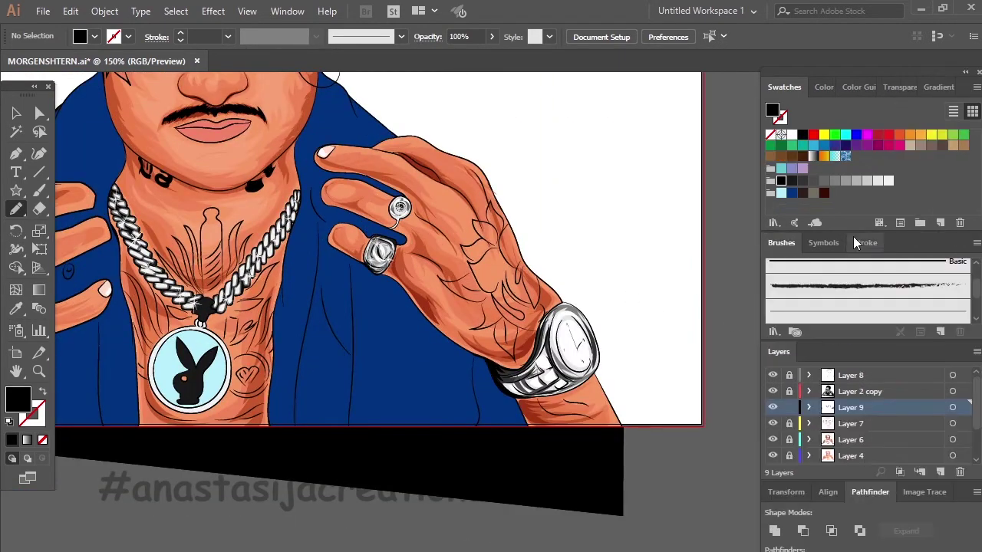
pyautogui.click(824, 243)
pyautogui.click(821, 87)
pyautogui.click(784, 87)
pyautogui.press('v')
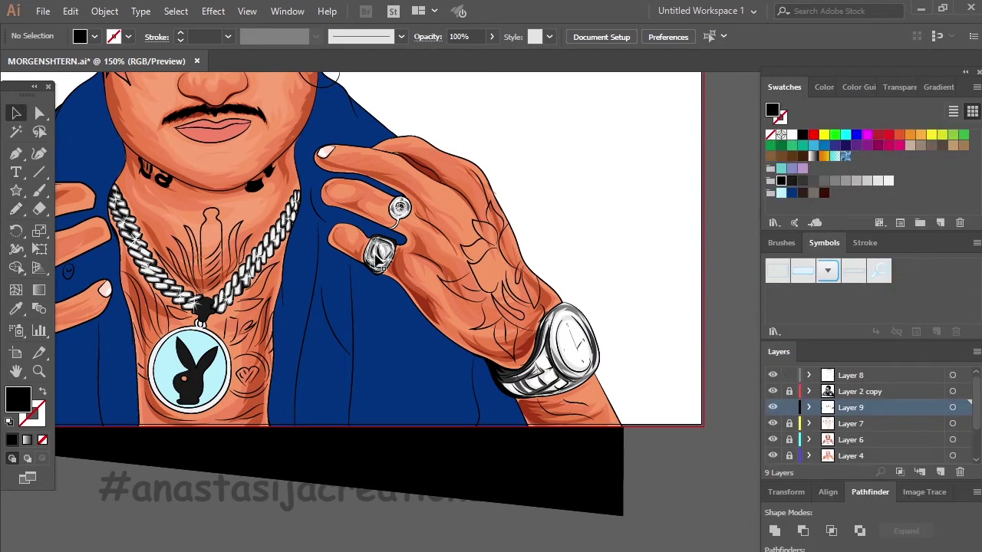
pyautogui.moveTo(398, 265)
pyautogui.mouseDown()
pyautogui.moveTo(430, 253)
pyautogui.moveTo(487, 326)
pyautogui.moveTo(461, 336)
pyautogui.moveTo(617, 502)
pyautogui.moveTo(553, 495)
pyautogui.mouseUp()
# Place a sparkle on the ring, copy another, and deselect
pyautogui.scroll(3, 487, 327)
pyautogui.moveTo(488, 327)
pyautogui.mouseDown()
pyautogui.moveTo(664, 491)
pyautogui.moveTo(417, 278)
pyautogui.mouseUp()
pyautogui.scroll(-3, 664, 490)
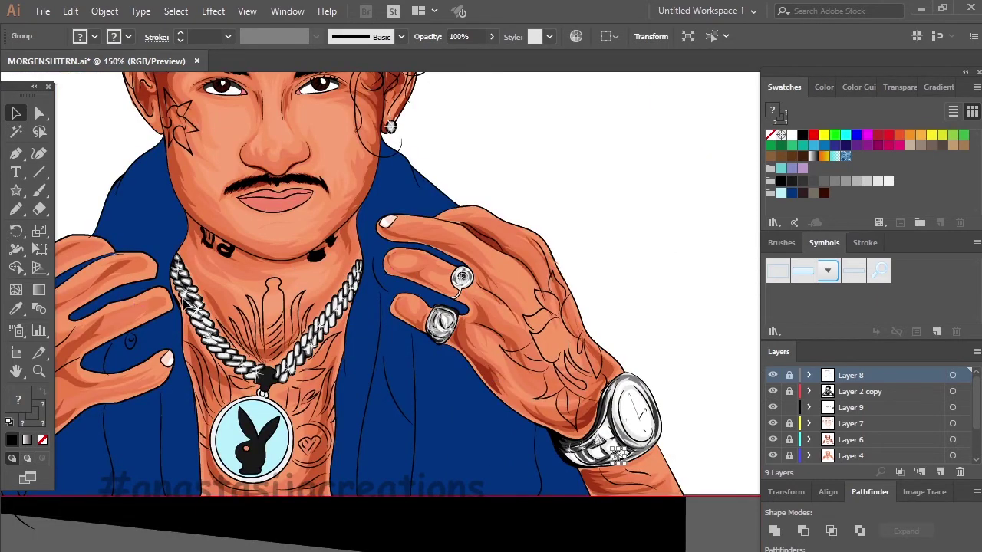
pyautogui.hotkey('ctrl', 'shift', 'a')
pyautogui.scroll(2, 228, 194)
pyautogui.scroll(2, 228, 194)
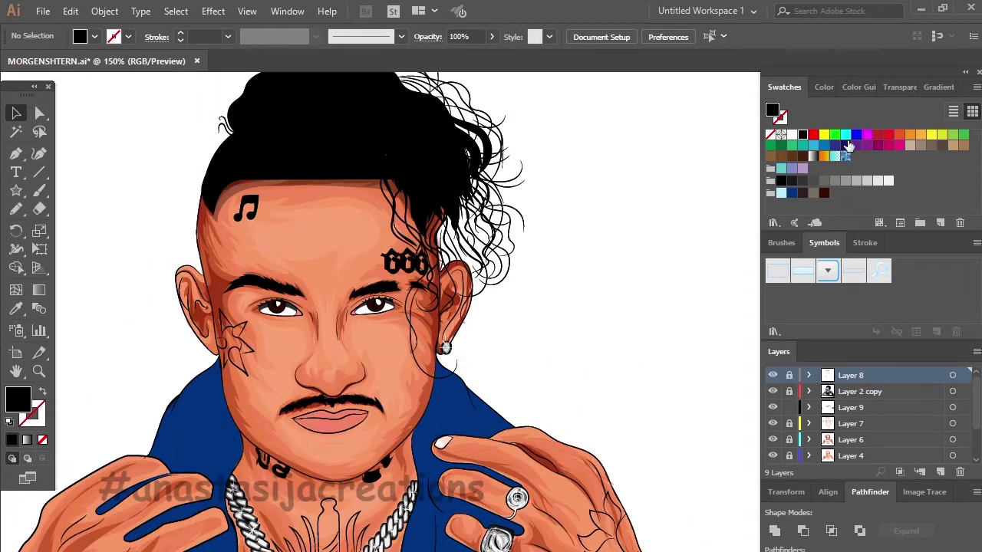
# Create a new layer with a white-to-black gradient stroke and no fill
pyautogui.click(814, 156)
pyautogui.click(39, 190)
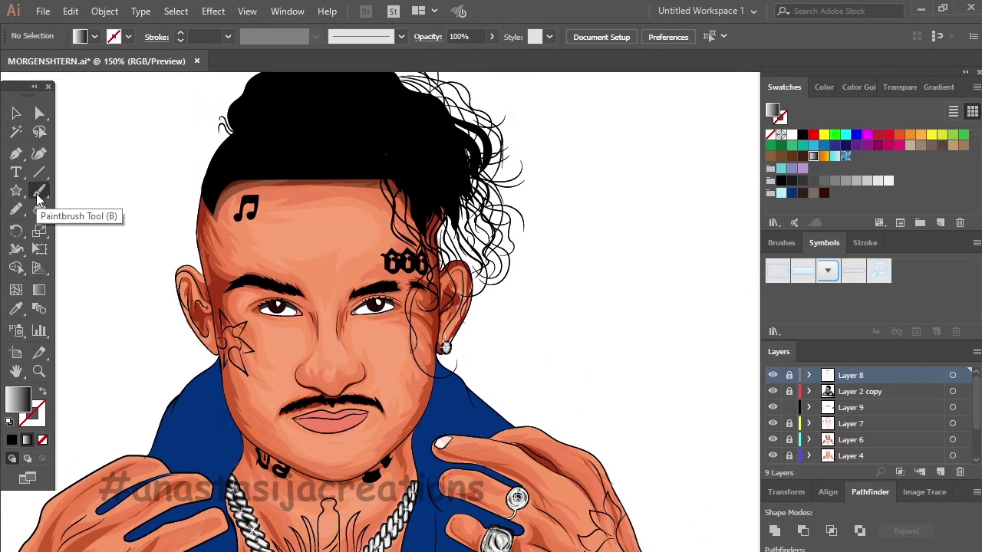
pyautogui.click(940, 472)
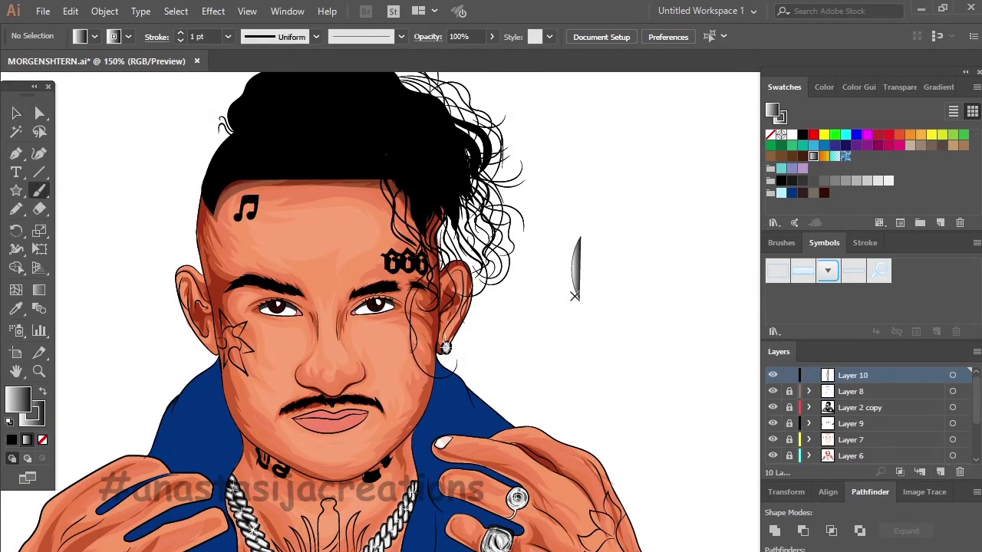
pyautogui.hotkey('shift', 'x')
# Hide the illustration and pencil light highlight strands along the curly hair
pyautogui.scroll(3, 547, 318)
pyautogui.scroll(-3, 500, 320)
pyautogui.click(16, 209)
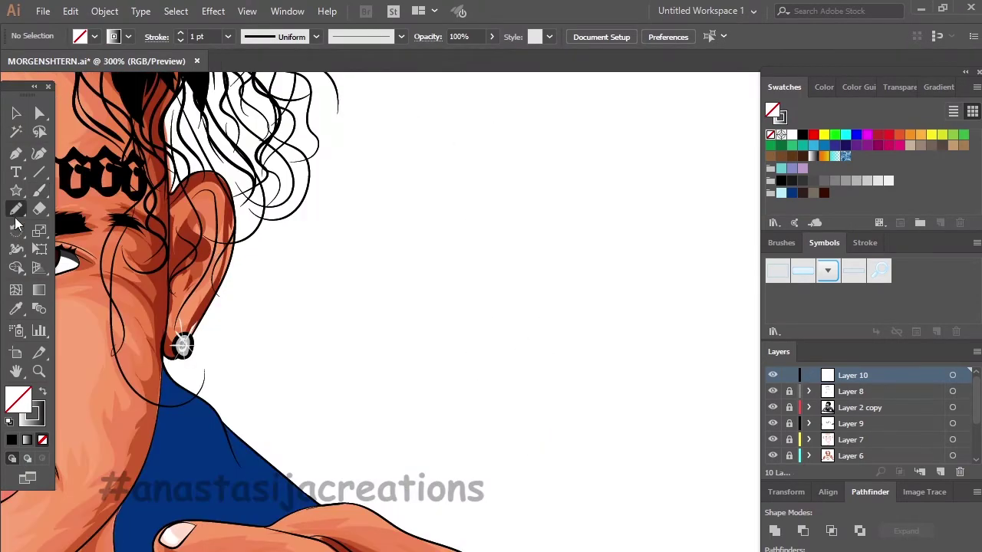
pyautogui.scroll(-2, 248, 130)
pyautogui.scroll(2, 248, 130)
pyautogui.scroll(3, 180, 265)
pyautogui.scroll(2, 180, 266)
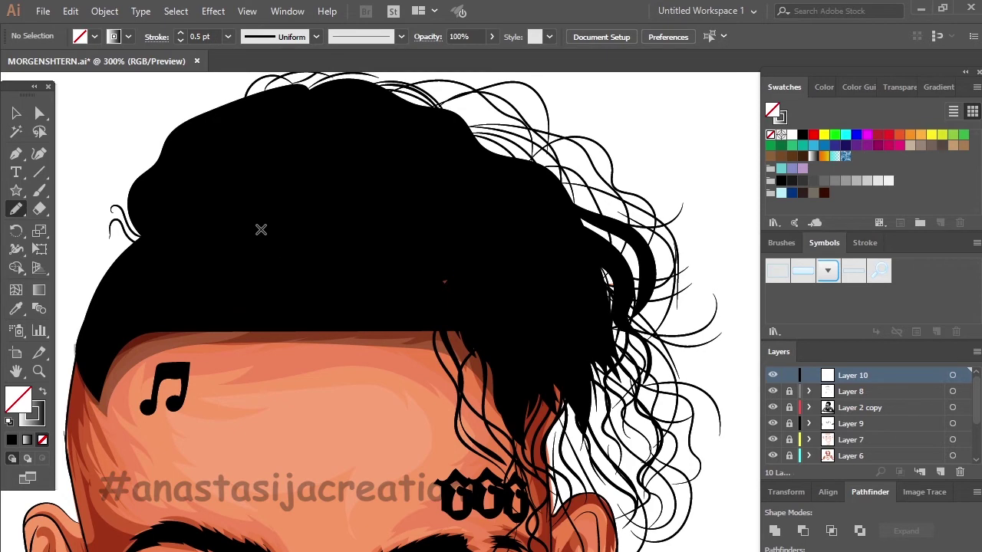
pyautogui.scroll(-2, 336, 275)
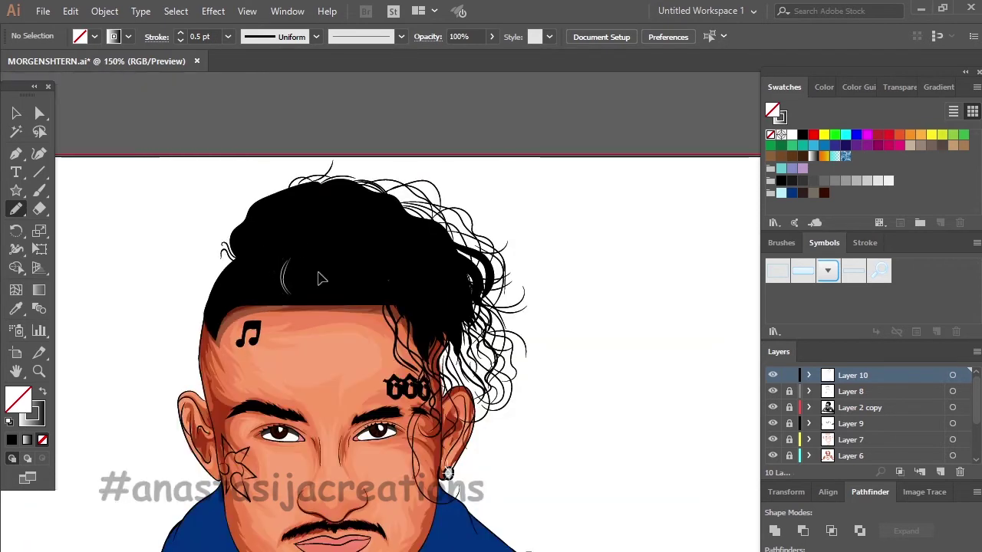
pyautogui.scroll(-2, 859, 415)
pyautogui.click(772, 440)
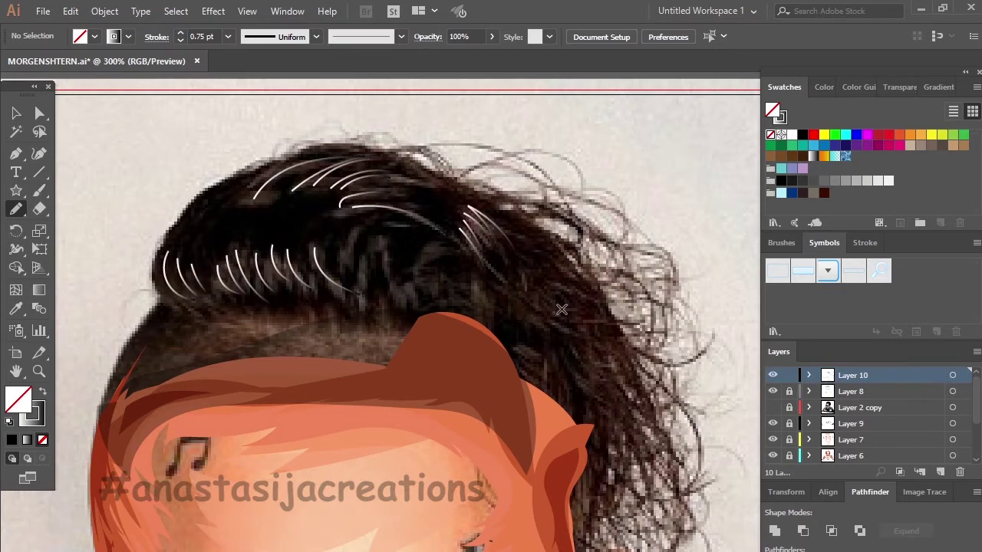
pyautogui.moveTo(535, 313); pyautogui.dragTo(600, 391)
pyautogui.moveTo(577, 359); pyautogui.dragTo(606, 382)
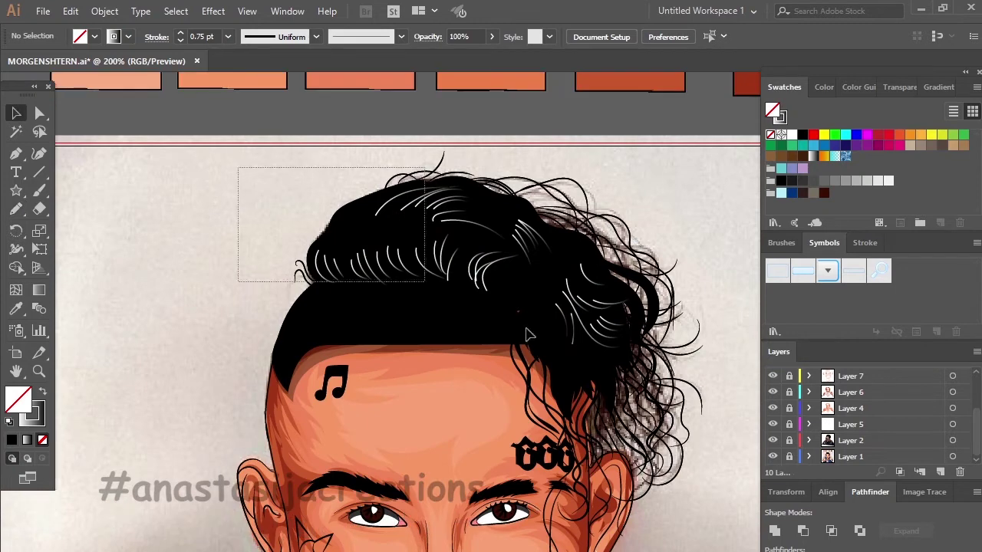
# Select the hair highlight strands and nudge them slightly right and down
pyautogui.click(527, 335)
pyautogui.click(288, 193)
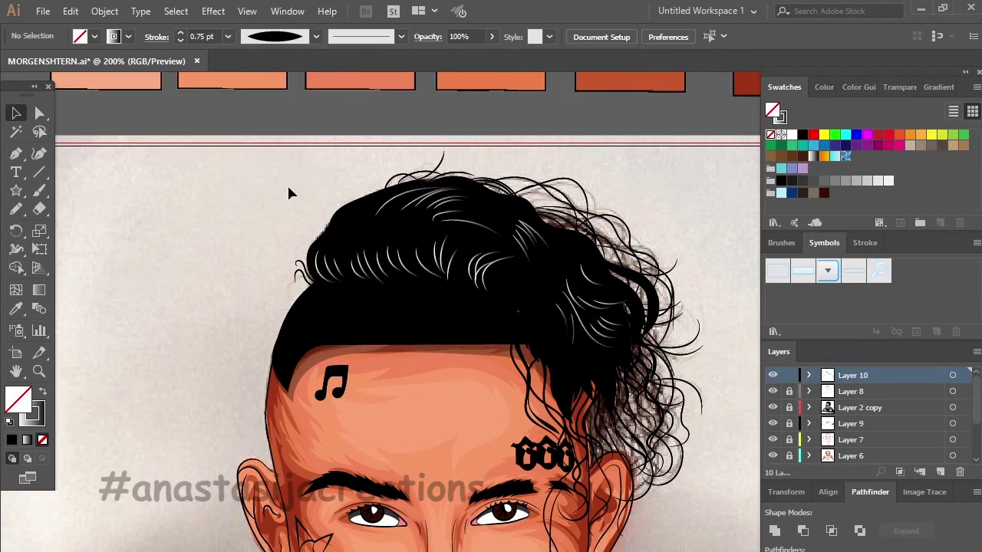
pyautogui.click(338, 223)
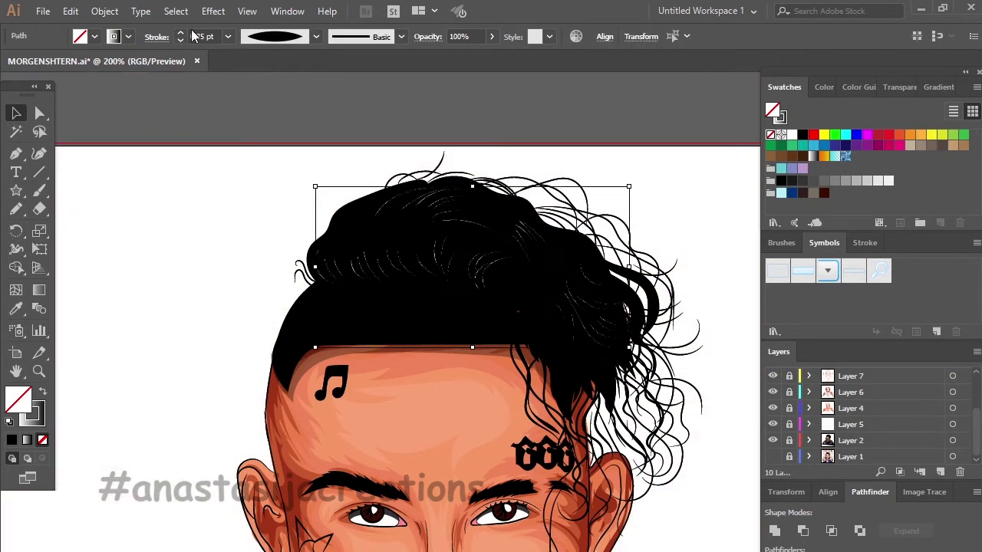
pyautogui.moveTo(450, 208); pyautogui.dragTo(457, 209)
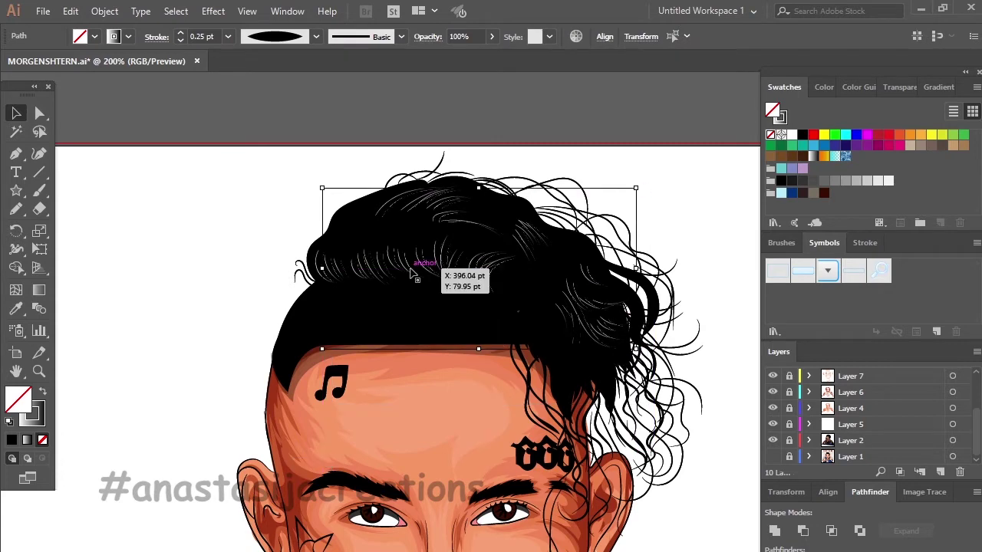
pyautogui.click(679, 258)
# Lower the hair strands' opacity to 58%
pyautogui.scroll(-2, 679, 259)
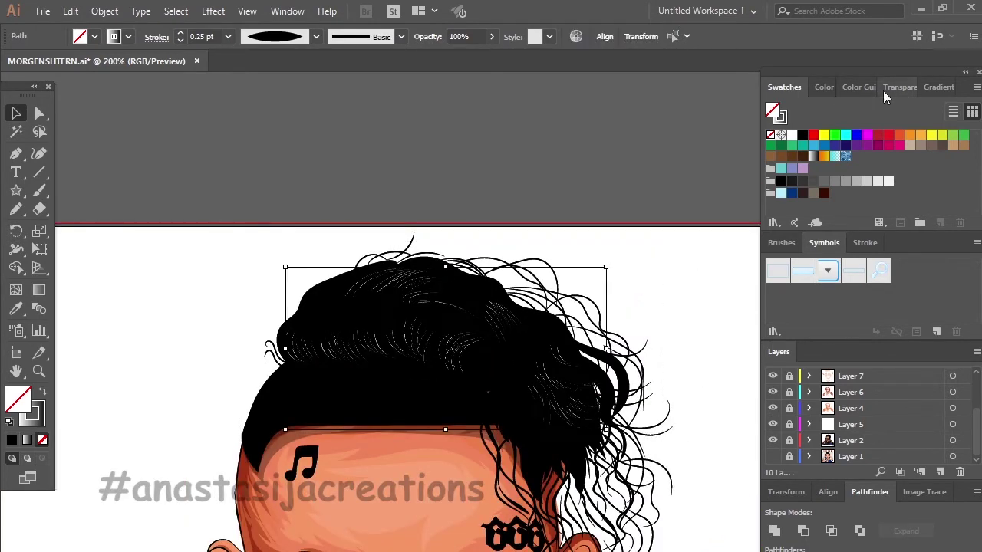
pyautogui.click(883, 91)
pyautogui.moveTo(916, 111); pyautogui.dragTo(890, 135)
pyautogui.click(440, 177)
pyautogui.hotkey('ctrl', '1')
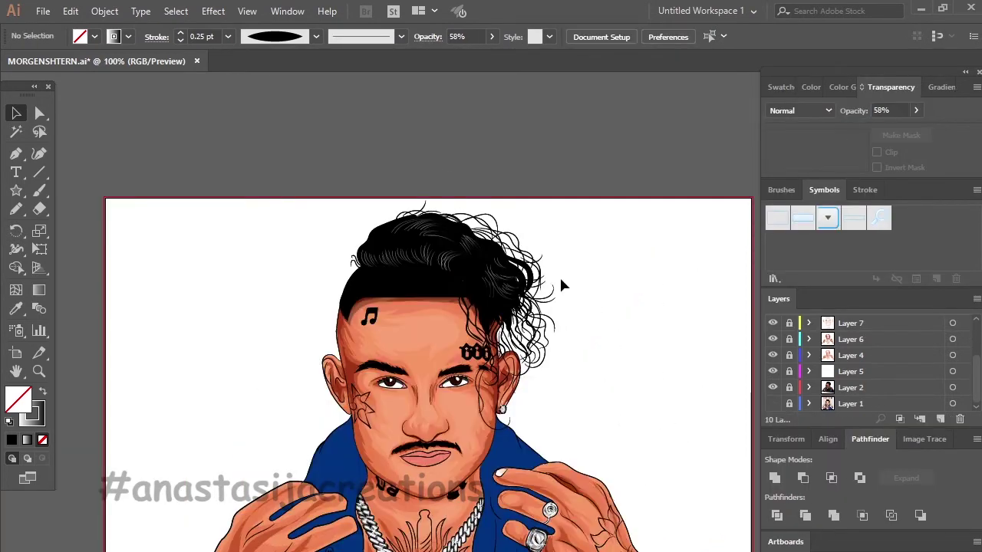
pyautogui.scroll(-3, 559, 275)
# Give the Pencil a Uniform width profile for the mustache highlight strokes
pyautogui.click(16, 208)
pyautogui.click(315, 36)
pyautogui.click(261, 61)
pyautogui.scroll(2, 388, 257)
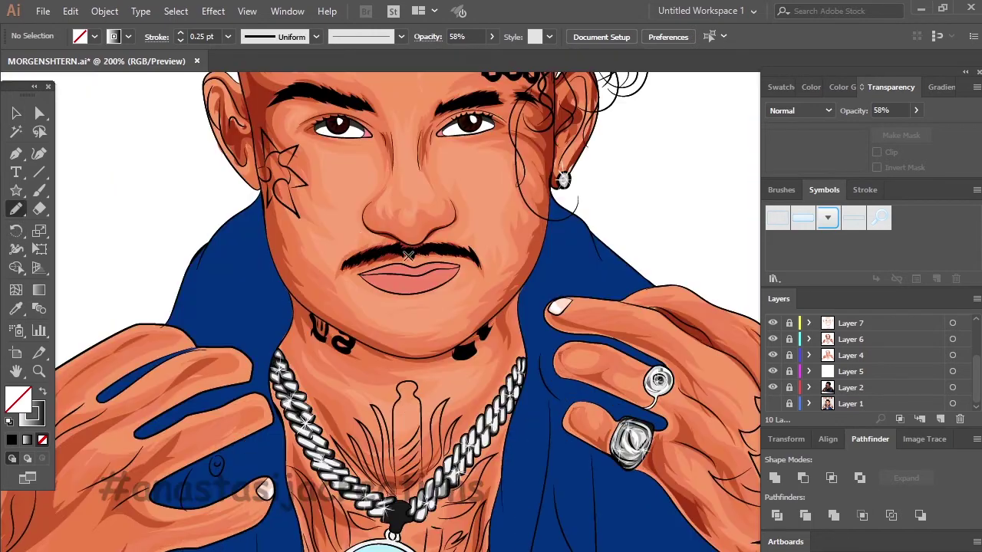
pyautogui.scroll(3, 396, 270)
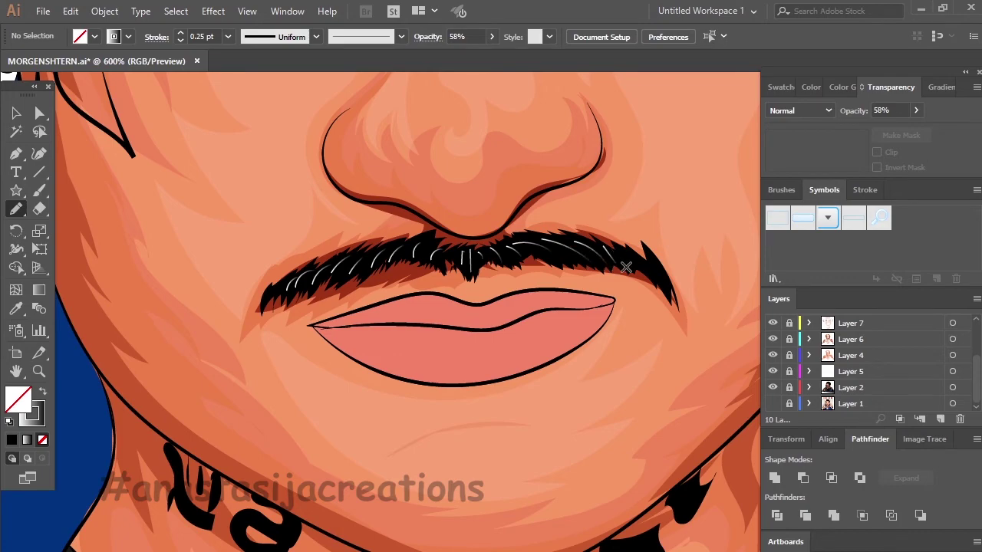
pyautogui.scroll(-2, 675, 290)
# Set the mustache highlight strokes' opacity to 69%
pyautogui.click(16, 113)
pyautogui.click(575, 276)
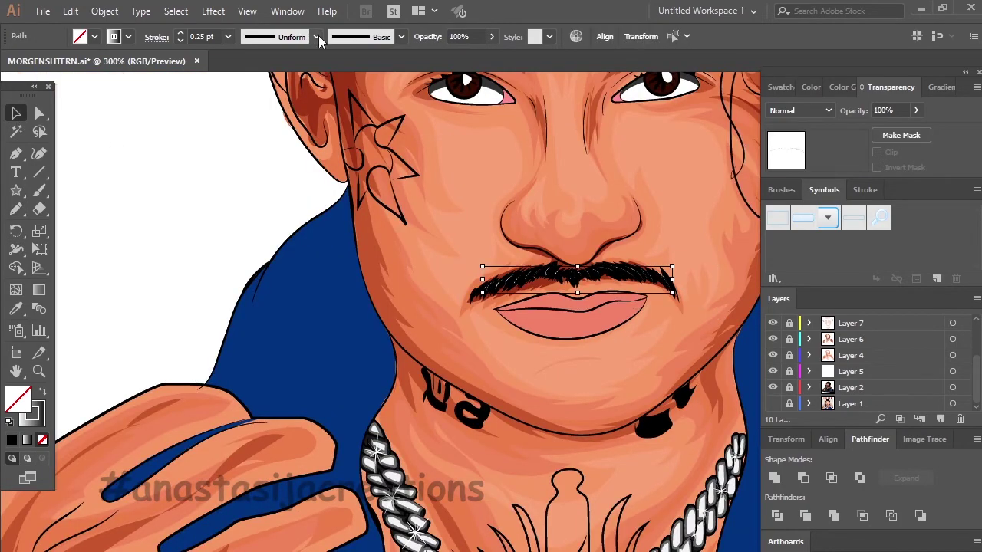
pyautogui.click(916, 111)
pyautogui.moveTo(882, 129); pyautogui.dragTo(896, 129)
pyautogui.click(198, 253)
# Show and then hide the reference photo to compare the result
pyautogui.scroll(-2, 215, 215)
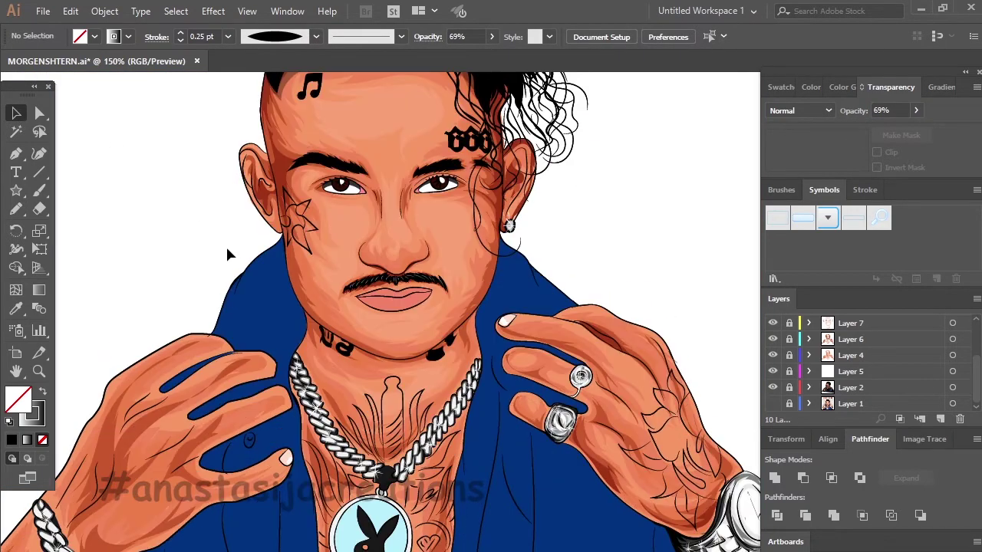
pyautogui.click(773, 403)
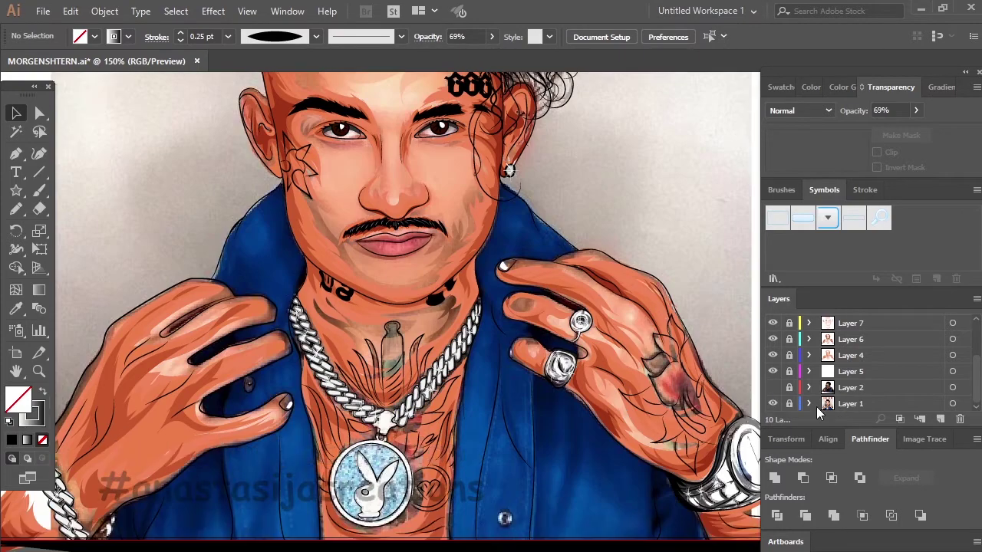
pyautogui.click(772, 387)
pyautogui.scroll(5, 331, 165)
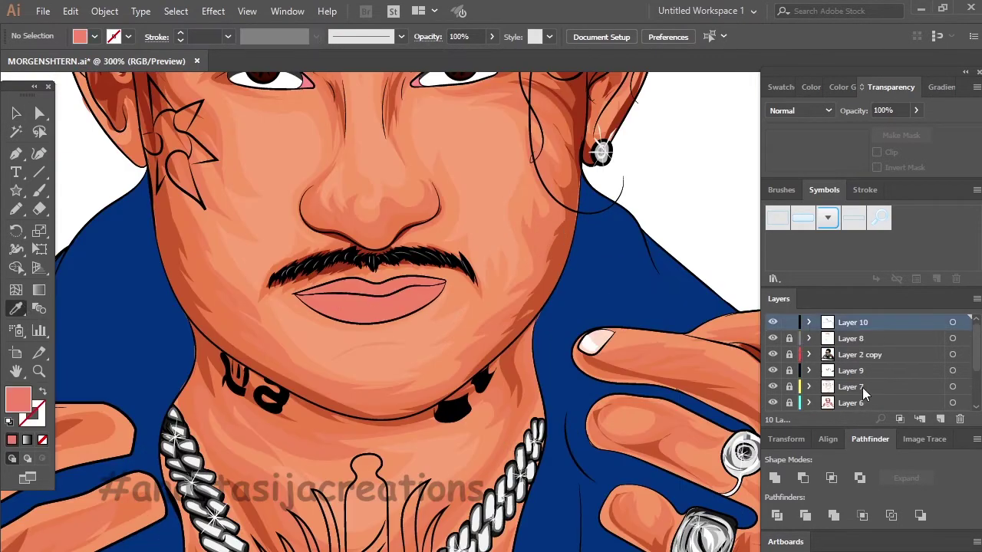
# Add a new layer and set the fill colour to a dark red
pyautogui.click(941, 419)
pyautogui.doubleClick(18, 399)
pyautogui.click(655, 260)
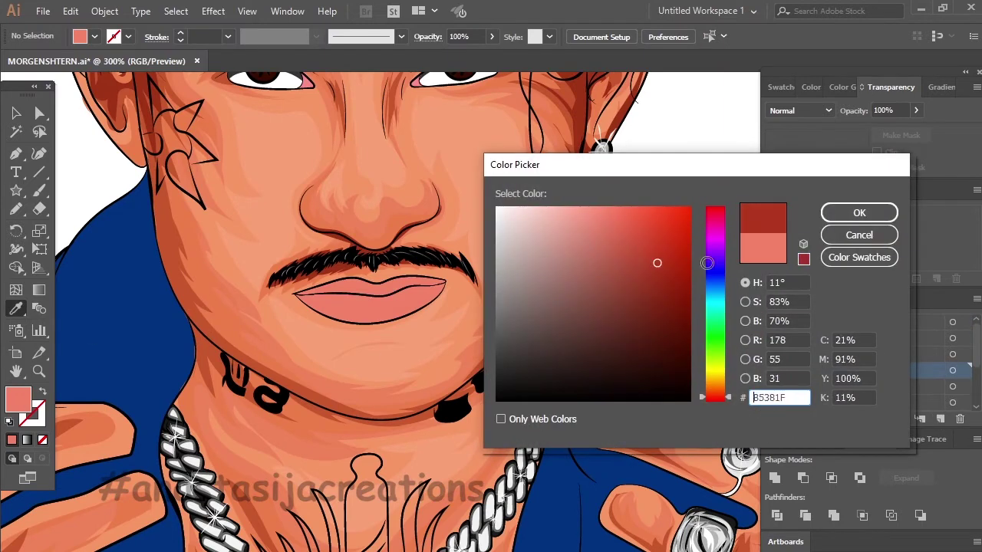
pyautogui.press('Return')
# Draw dark red Pencil shadows inside the lower lip and along the upper lip
pyautogui.press('n')
pyautogui.scroll(2, 326, 300)
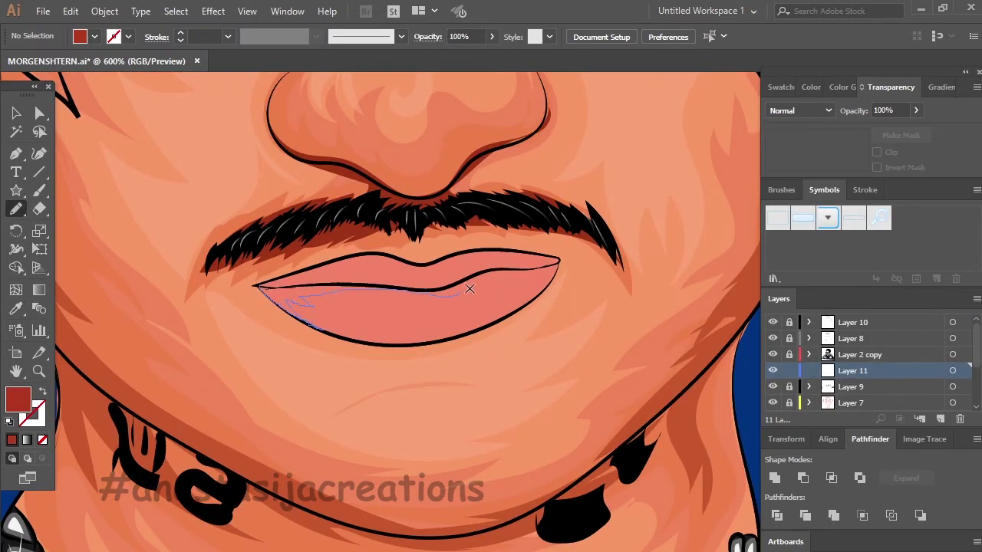
pyautogui.moveTo(317, 285); pyautogui.dragTo(278, 293)
pyautogui.hotkey('ctrl', '+')
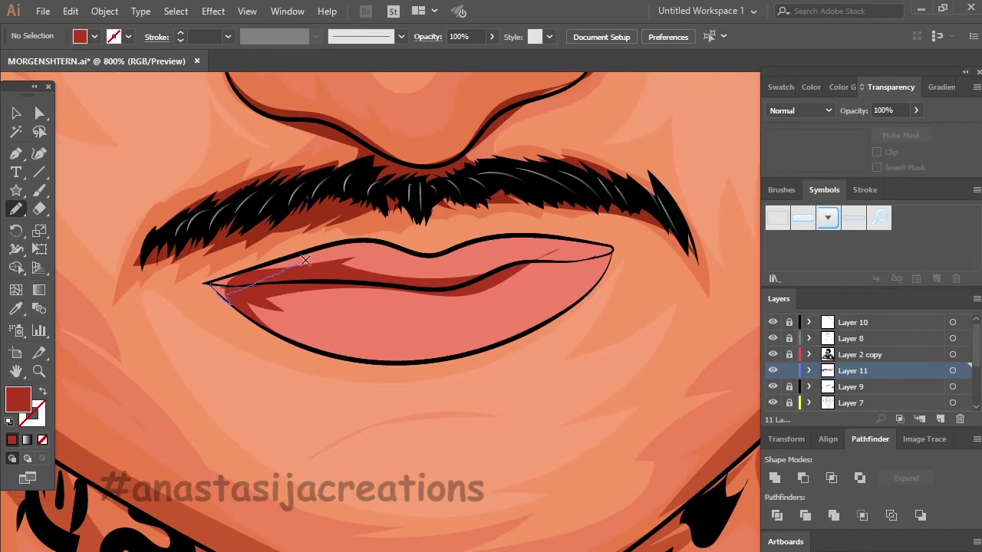
pyautogui.hotkey('ctrl', '+')
pyautogui.moveTo(193, 295)
pyautogui.mouseDown()
pyautogui.moveTo(281, 268)
pyautogui.moveTo(495, 255)
pyautogui.mouseUp()
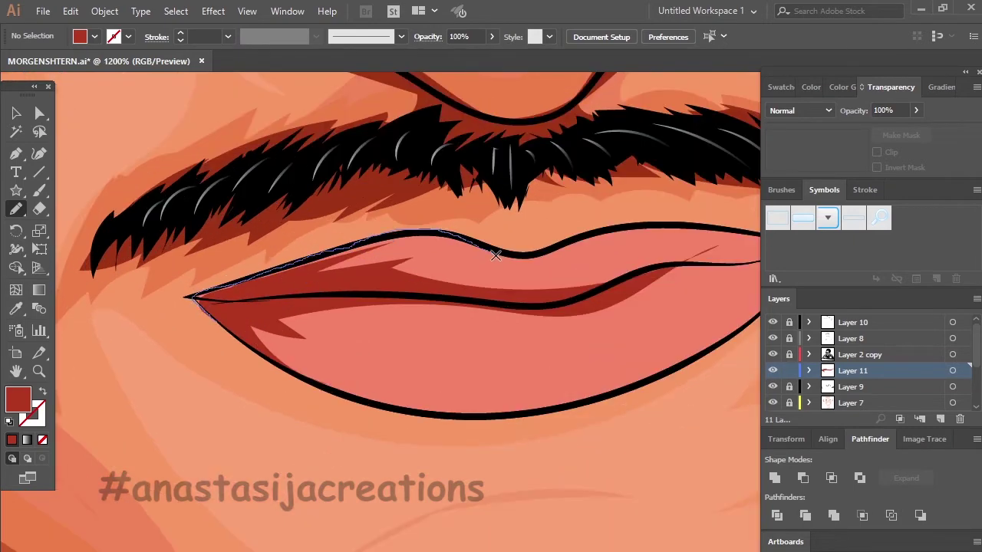
pyautogui.hscroll(3, 487, 337)
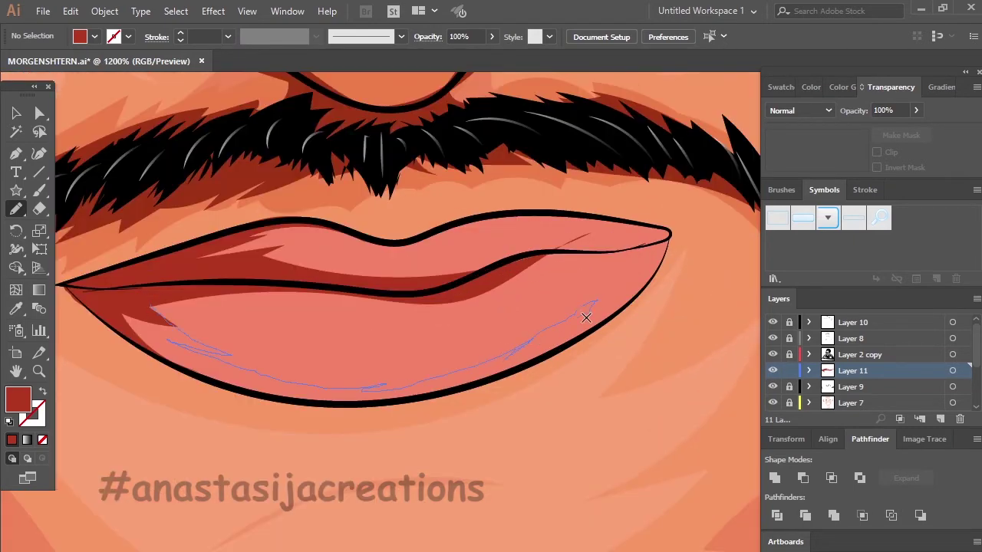
# Add further dark red shadow shapes along the lower and upper lip edges
pyautogui.moveTo(271, 391); pyautogui.dragTo(169, 362)
pyautogui.hotkey('ctrl', '-')
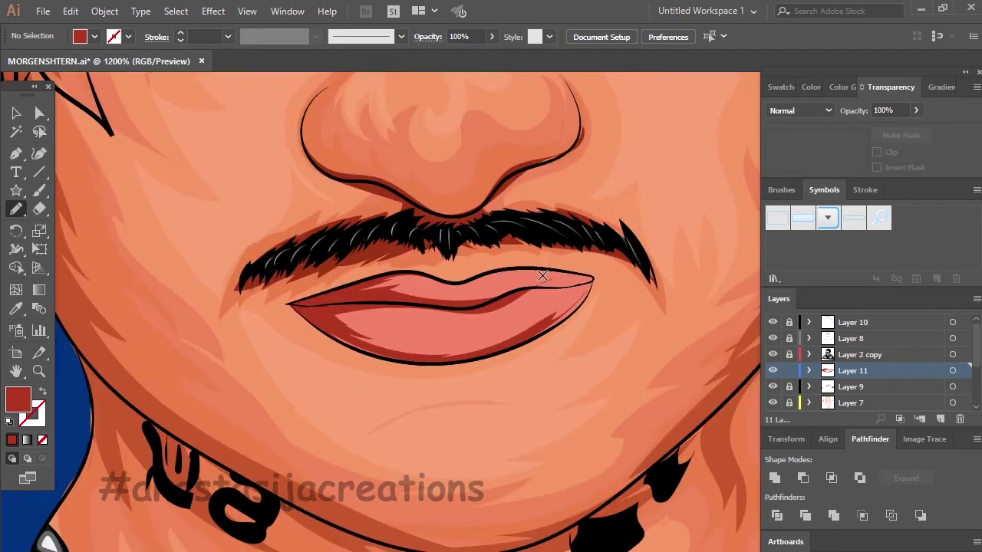
pyautogui.hotkey('ctrl', '+')
pyautogui.moveTo(335, 302); pyautogui.dragTo(436, 266)
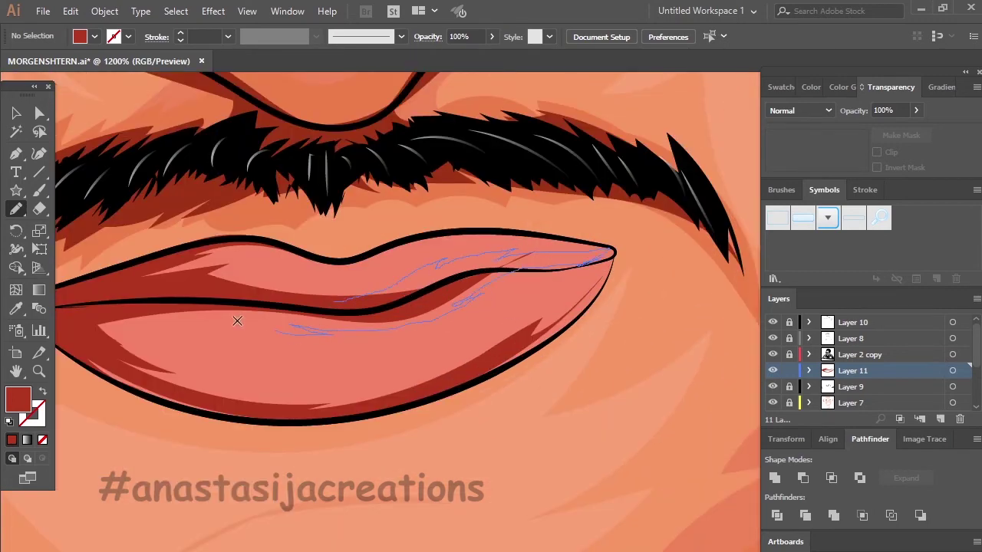
pyautogui.moveTo(237, 321); pyautogui.dragTo(237, 321)
pyautogui.hotkey('ctrl', '-')
pyautogui.hotkey('ctrl', '-')
pyautogui.hotkey('ctrl', '-')
pyautogui.doubleClick(17, 399)
# Set the fill to brighter red #CC3E2B and draw red mid-tone shapes on the lower lip
pyautogui.moveTo(651, 263); pyautogui.dragTo(650, 245)
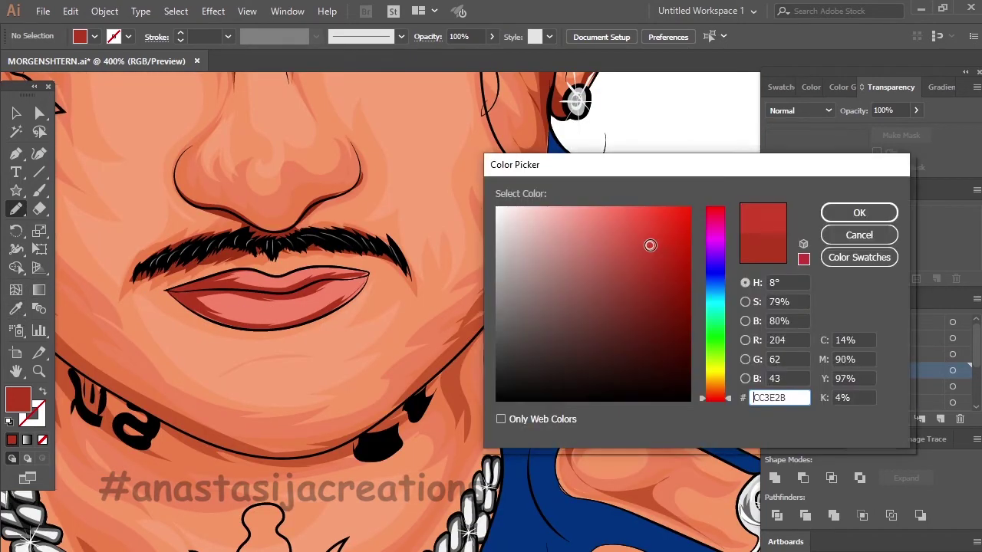
pyautogui.click(859, 212)
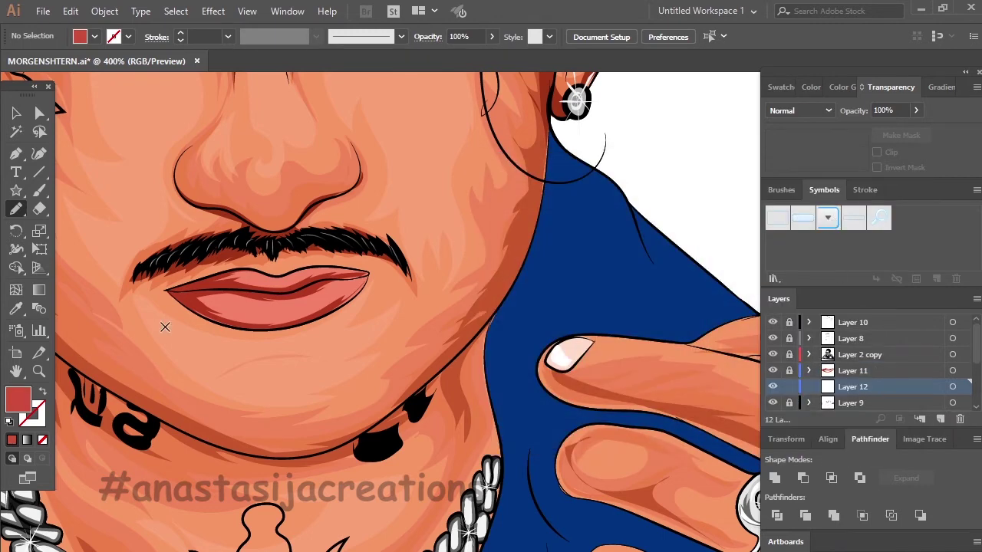
pyautogui.scroll(2, 165, 327)
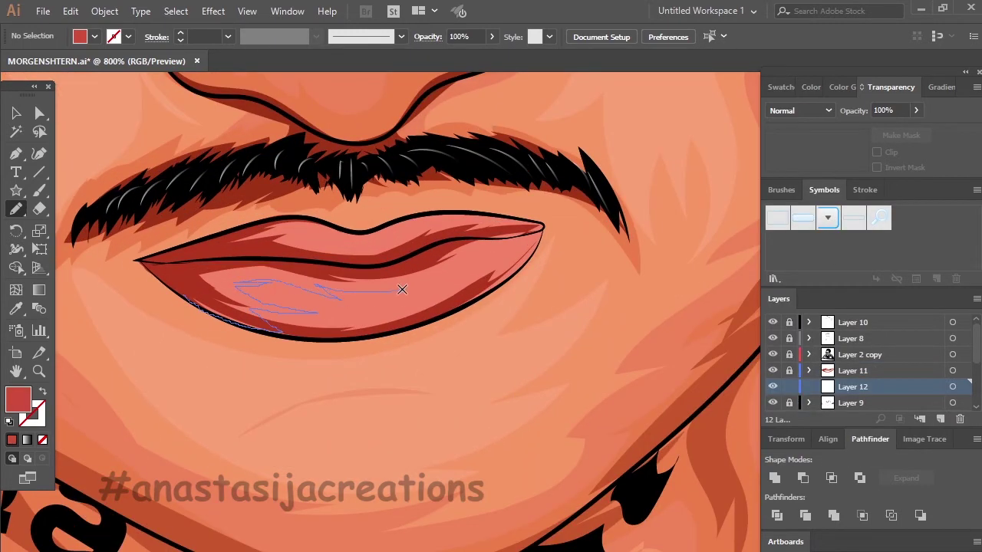
pyautogui.moveTo(402, 290); pyautogui.dragTo(234, 285)
pyautogui.moveTo(253, 311); pyautogui.dragTo(340, 313)
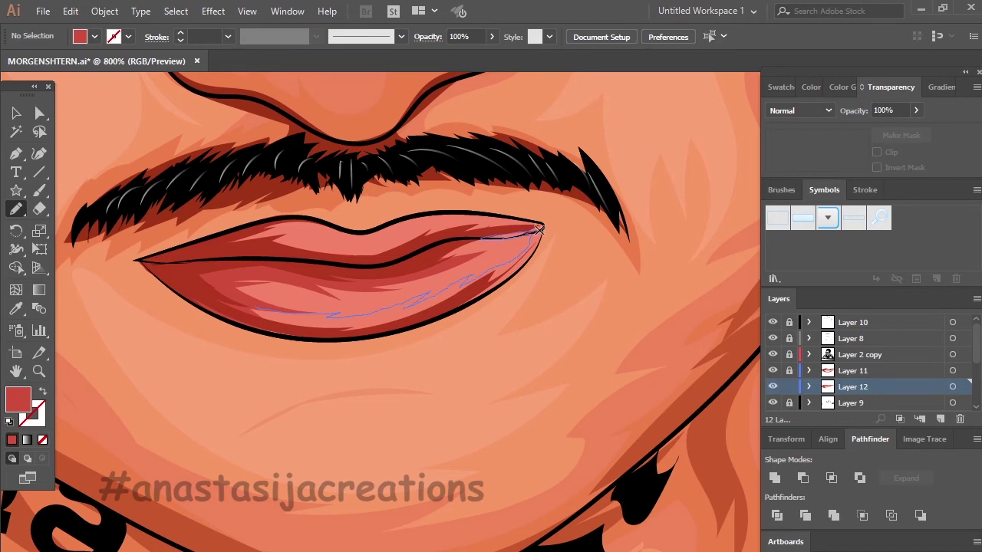
pyautogui.moveTo(466, 300)
pyautogui.mouseDown()
pyautogui.moveTo(250, 316)
pyautogui.moveTo(335, 306)
pyautogui.mouseUp()
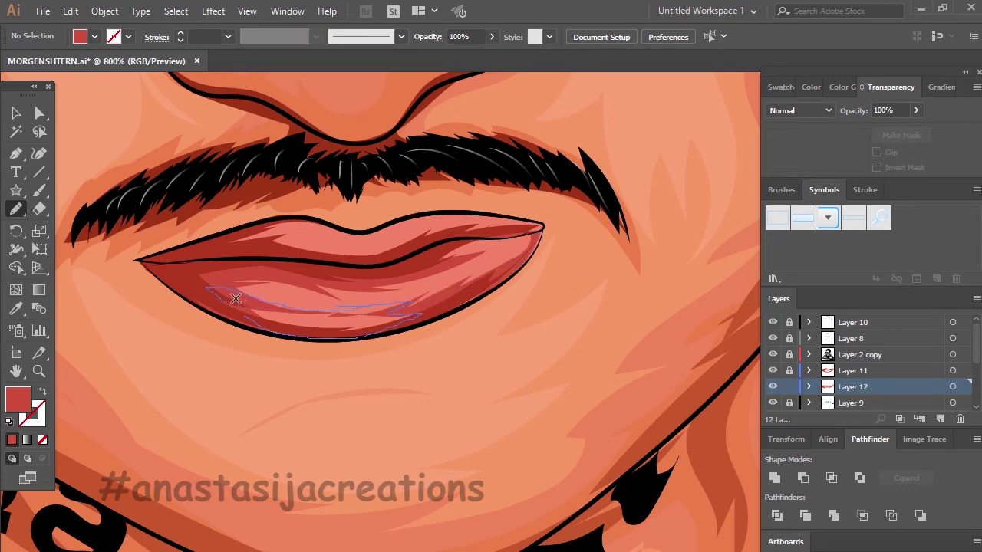
pyautogui.moveTo(235, 299); pyautogui.dragTo(215, 292)
# Draw red mid-tone shapes along the upper lip and its right corner
pyautogui.scroll(1, 356, 188)
pyautogui.moveTo(158, 268); pyautogui.dragTo(270, 234)
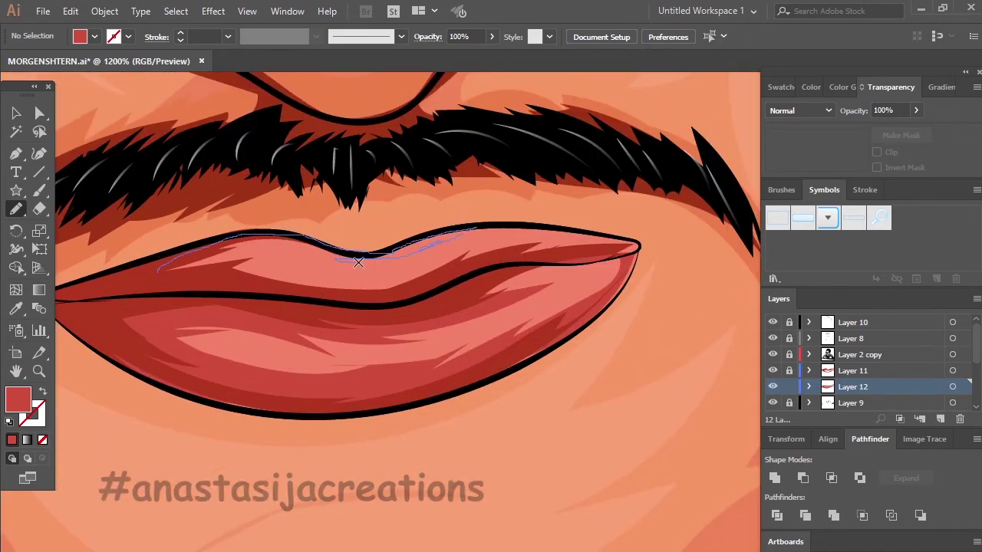
pyautogui.moveTo(467, 249); pyautogui.dragTo(169, 273)
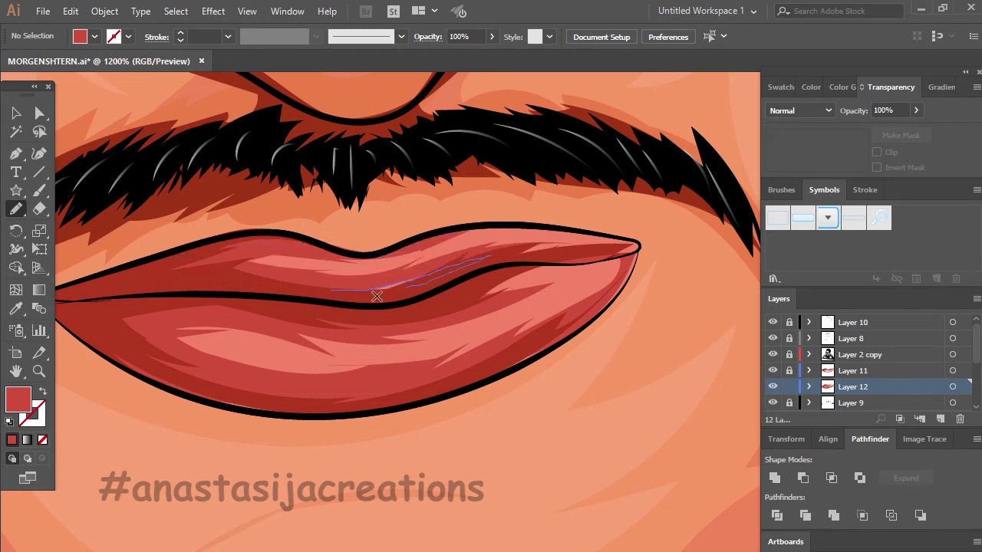
pyautogui.moveTo(532, 227); pyautogui.dragTo(491, 290)
pyautogui.scroll(-2, 597, 233)
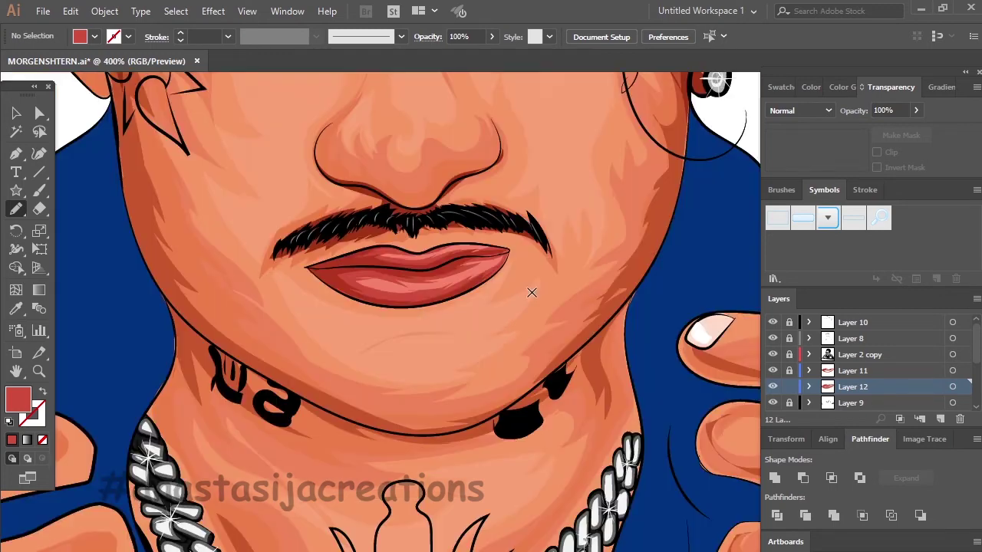
# Sample the lip colour and lighten the fill to pale pink #FC9B88
pyautogui.press('i')
pyautogui.scroll(1, 394, 285)
pyautogui.click(394, 285)
pyautogui.doubleClick(18, 399)
pyautogui.click(586, 209)
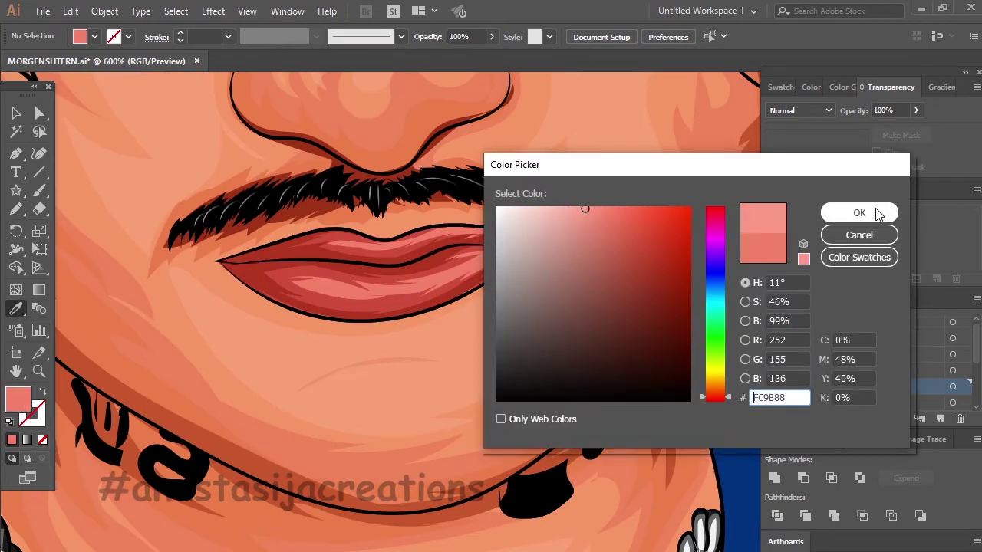
pyautogui.click(859, 212)
# Draw pale pink highlight shapes on the lower and upper lips
pyautogui.press('n')
pyautogui.scroll(2, 330, 276)
pyautogui.moveTo(357, 300); pyautogui.dragTo(453, 296)
pyautogui.moveTo(341, 300); pyautogui.dragTo(326, 302)
pyautogui.moveTo(273, 209); pyautogui.dragTo(463, 203)
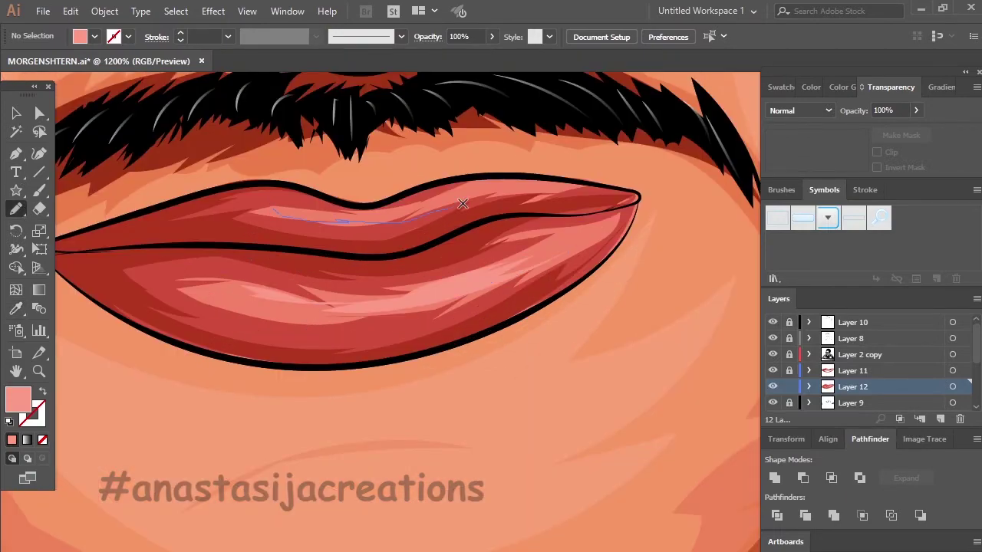
pyautogui.moveTo(278, 215); pyautogui.dragTo(280, 217)
# Add a new Layer 13 and move it below Layer 2 copy
pyautogui.scroll(-1, 377, 263)
pyautogui.scroll(-3, 427, 259)
pyautogui.scroll(-2, 471, 151)
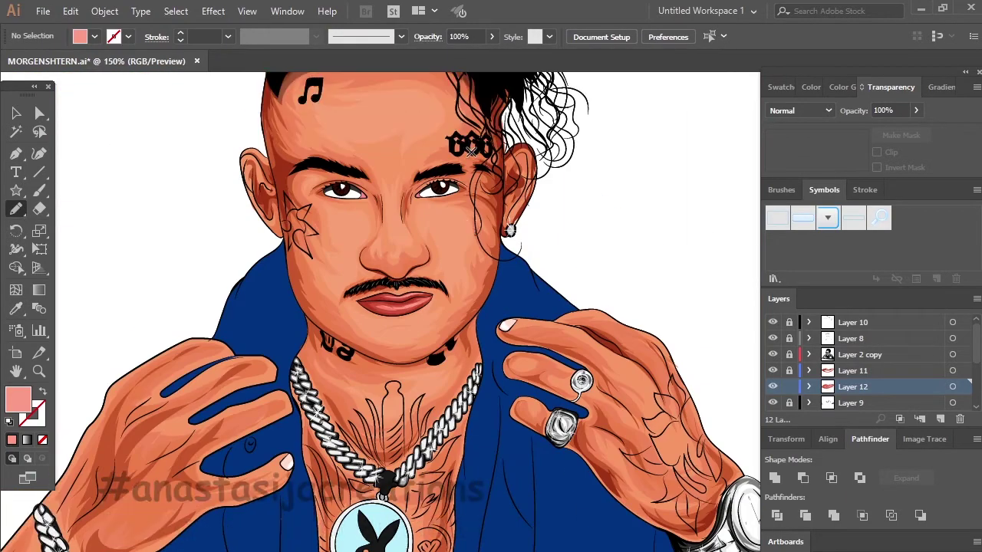
pyautogui.scroll(-2, 554, 210)
pyautogui.scroll(3, 440, 240)
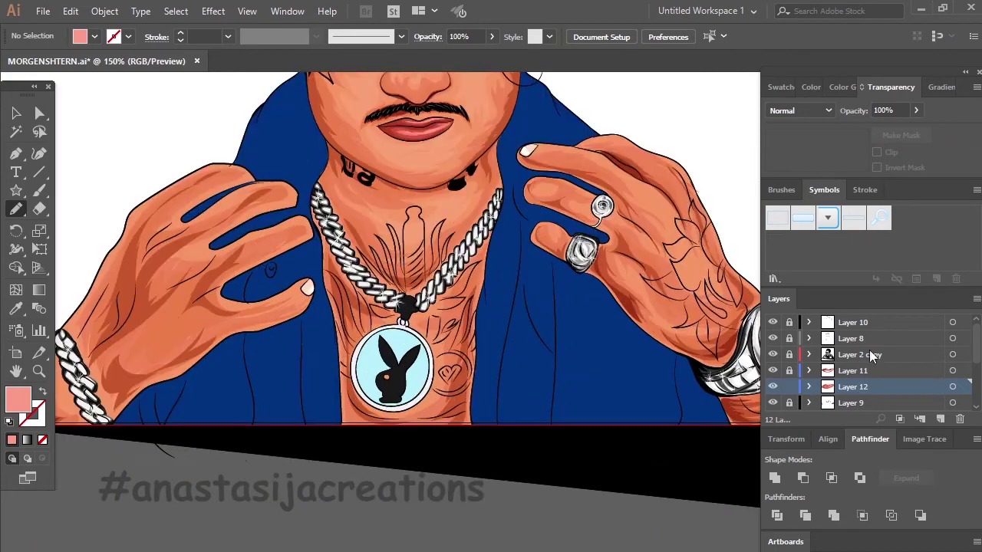
pyautogui.click(867, 357)
pyautogui.click(940, 419)
pyautogui.moveTo(853, 354); pyautogui.dragTo(853, 379)
# Draw white shapes over the pendant bunny and along the pendant ring
pyautogui.click(784, 86)
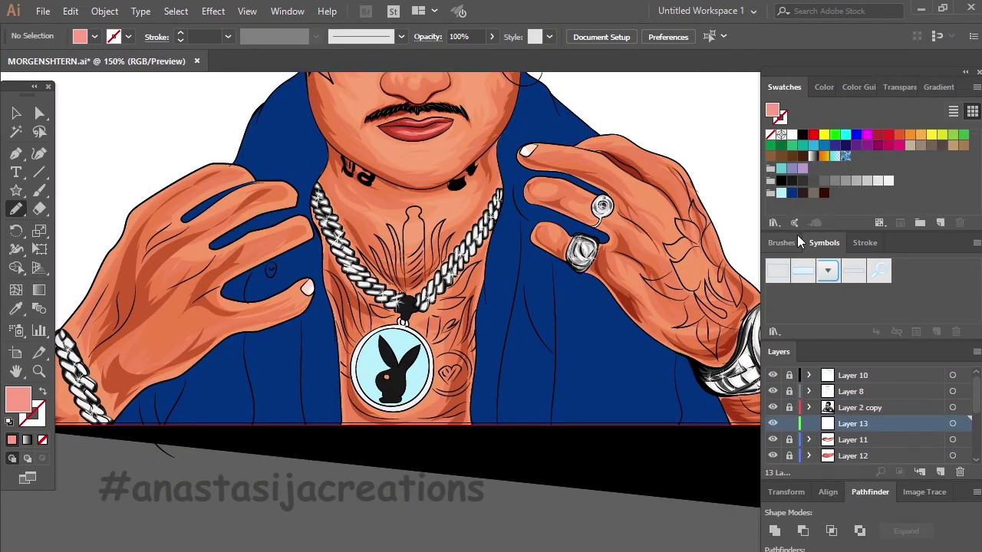
pyautogui.click(793, 135)
pyautogui.scroll(2, 360, 407)
pyautogui.scroll(3, 360, 407)
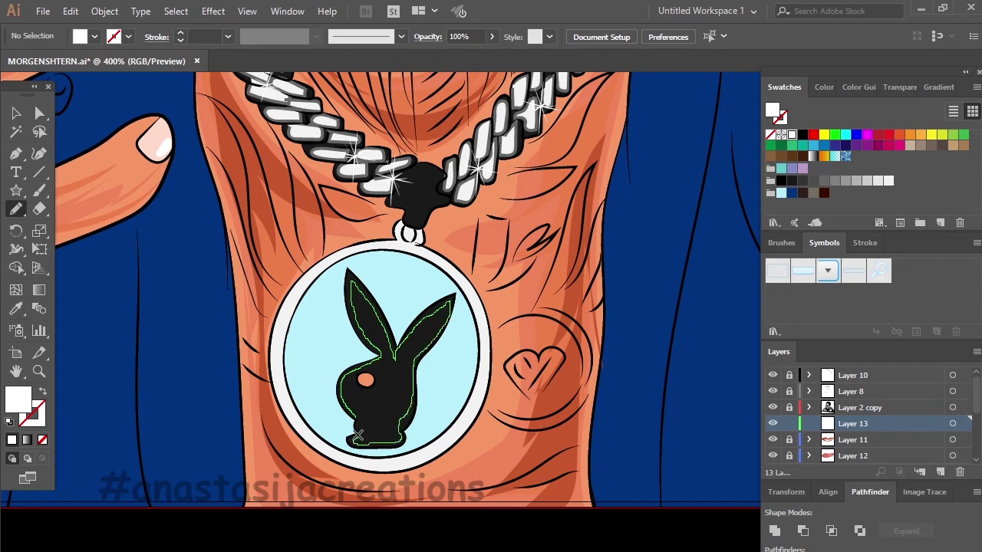
pyautogui.moveTo(358, 435); pyautogui.dragTo(357, 434)
pyautogui.scroll(-1, 440, 384)
pyautogui.scroll(1, 411, 433)
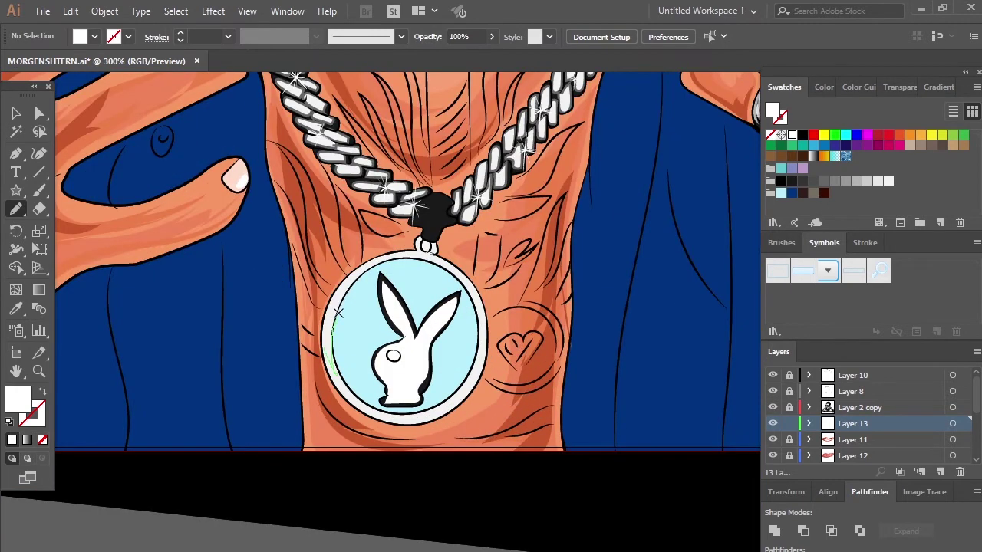
pyautogui.moveTo(379, 416); pyautogui.dragTo(440, 412)
# Draw a dark grey shade on the pendant bail
pyautogui.scroll(1, 402, 253)
pyautogui.press('i')
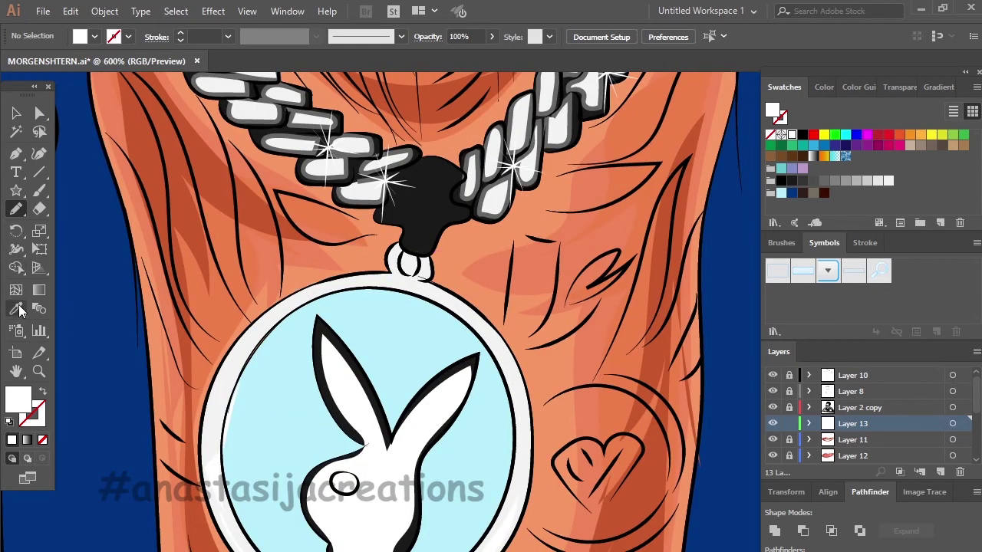
pyautogui.click(404, 252)
pyautogui.press('n')
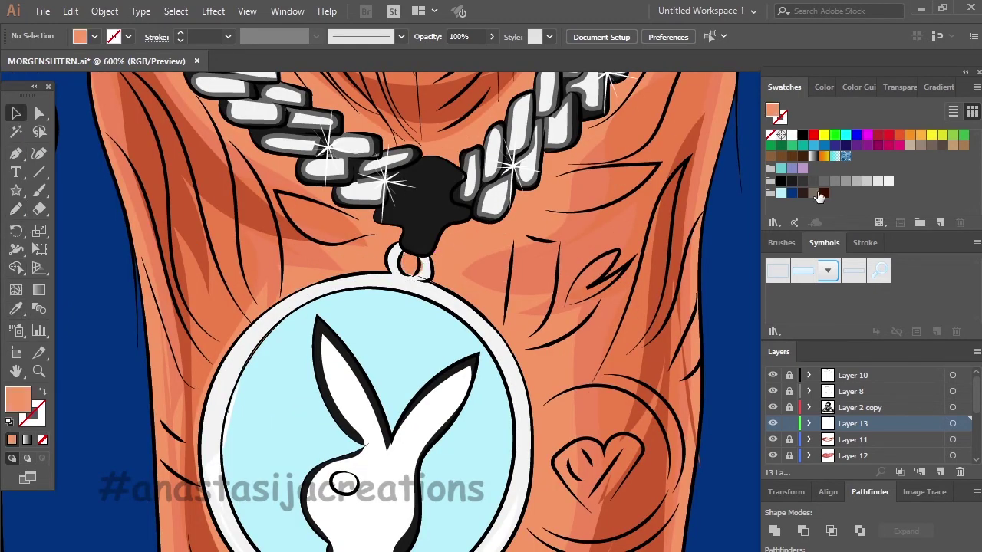
pyautogui.click(814, 180)
pyautogui.moveTo(455, 296); pyautogui.dragTo(465, 301)
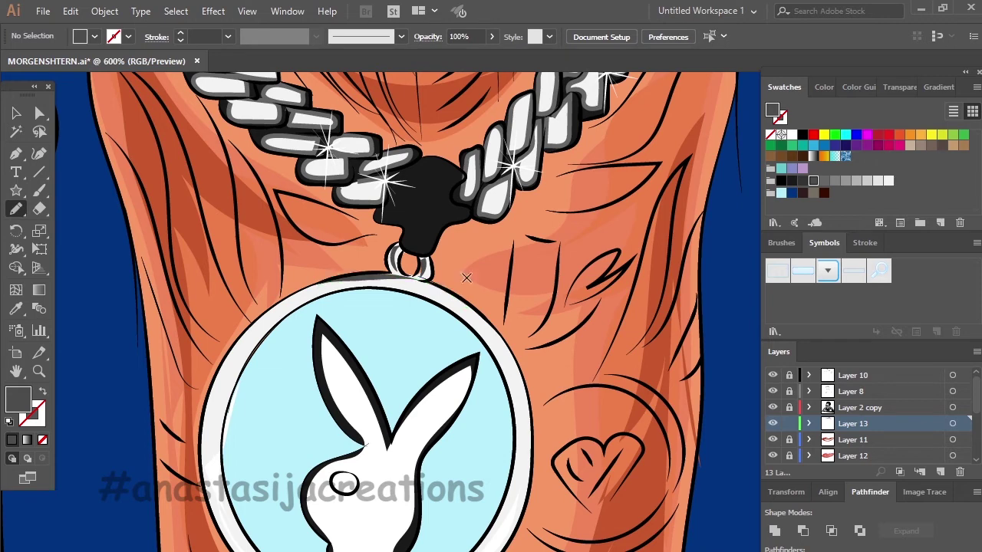
pyautogui.scroll(1, 460, 314)
# Add light grey and white highlights to the chain's black knot
pyautogui.click(846, 181)
pyautogui.moveTo(417, 210); pyautogui.dragTo(422, 201)
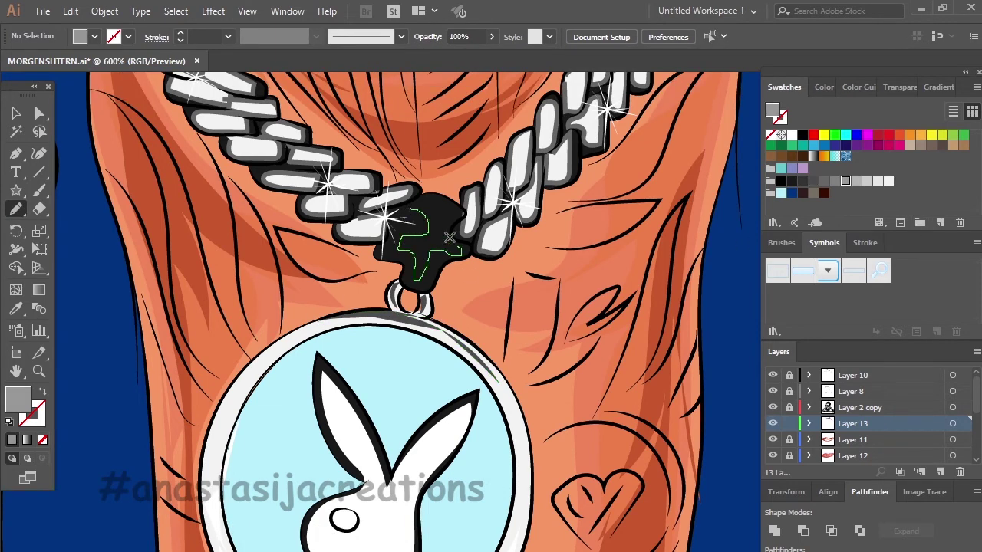
pyautogui.click(888, 180)
pyautogui.moveTo(452, 247); pyautogui.dragTo(445, 244)
pyautogui.hotkey('ctrl', '1')
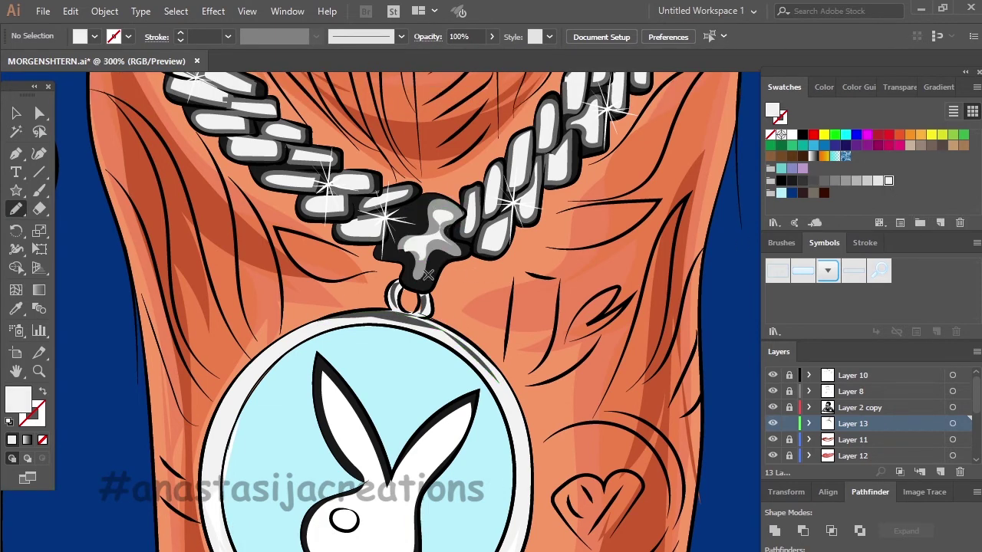
pyautogui.click(781, 194)
pyautogui.hotkey('ctrl', '+')
pyautogui.hotkey('ctrl', '+')
pyautogui.hotkey('ctrl', '+')
pyautogui.hotkey('ctrl', '+')
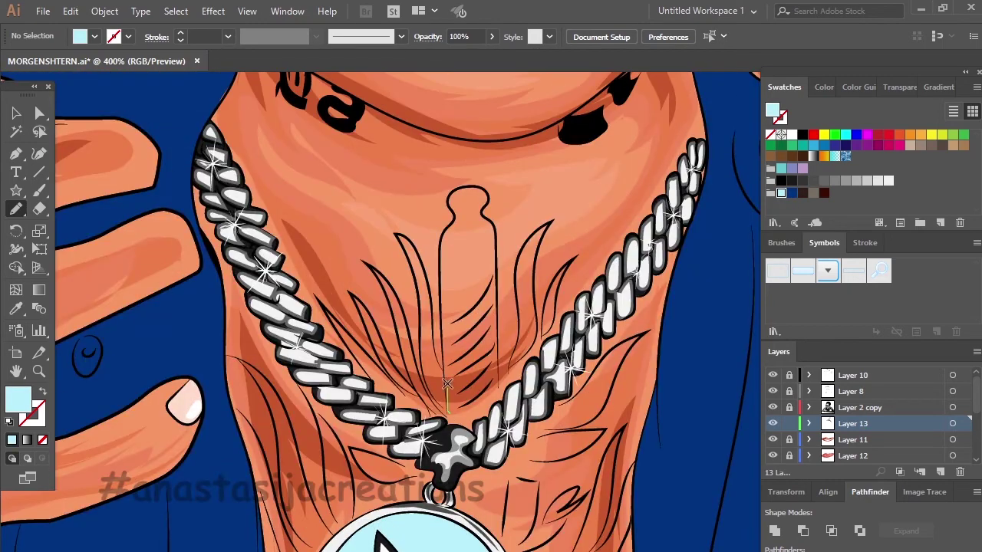
# Fill the bottle tattoo with light blue at 35% opacity
pyautogui.moveTo(453, 197); pyautogui.dragTo(454, 418)
pyautogui.press('v')
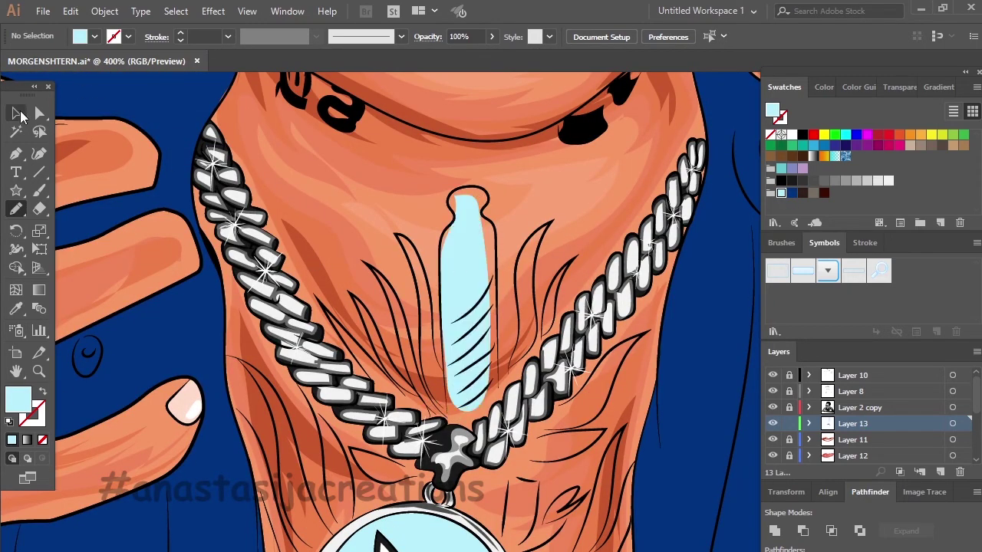
pyautogui.click(899, 86)
pyautogui.click(916, 111)
pyautogui.moveTo(861, 136); pyautogui.dragTo(791, 223)
pyautogui.hotkey('ctrl', 'shift', 'a')
pyautogui.hotkey('ctrl', '-')
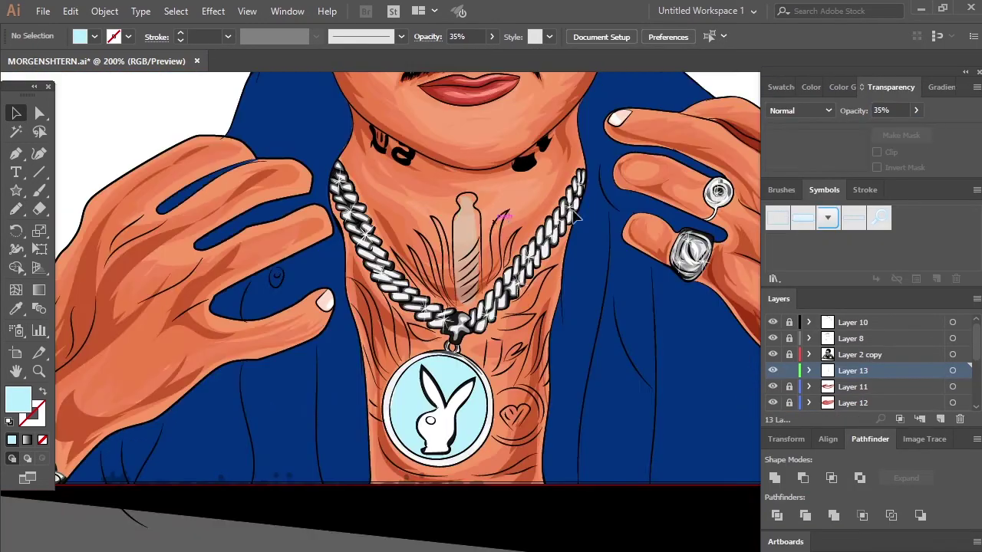
# Draw red and orange slivers in the neck tattoo beside the bottle
pyautogui.click(781, 87)
pyautogui.click(877, 134)
pyautogui.press('n')
pyautogui.hotkey('ctrl', '+')
pyautogui.hotkey('ctrl', '+')
pyautogui.moveTo(434, 298)
pyautogui.mouseDown()
pyautogui.moveTo(445, 234)
pyautogui.moveTo(443, 288)
pyautogui.moveTo(468, 264)
pyautogui.mouseUp()
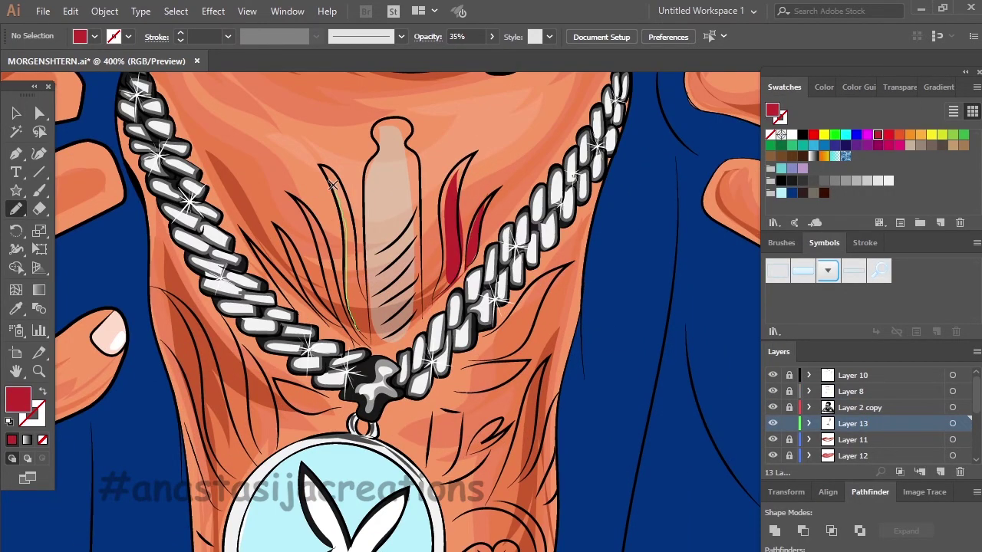
pyautogui.moveTo(333, 184); pyautogui.dragTo(328, 176)
pyautogui.click(900, 134)
pyautogui.moveTo(307, 211); pyautogui.dragTo(369, 345)
# Draw a yellow sliver and green slivers beside the chain and pendant
pyautogui.click(910, 134)
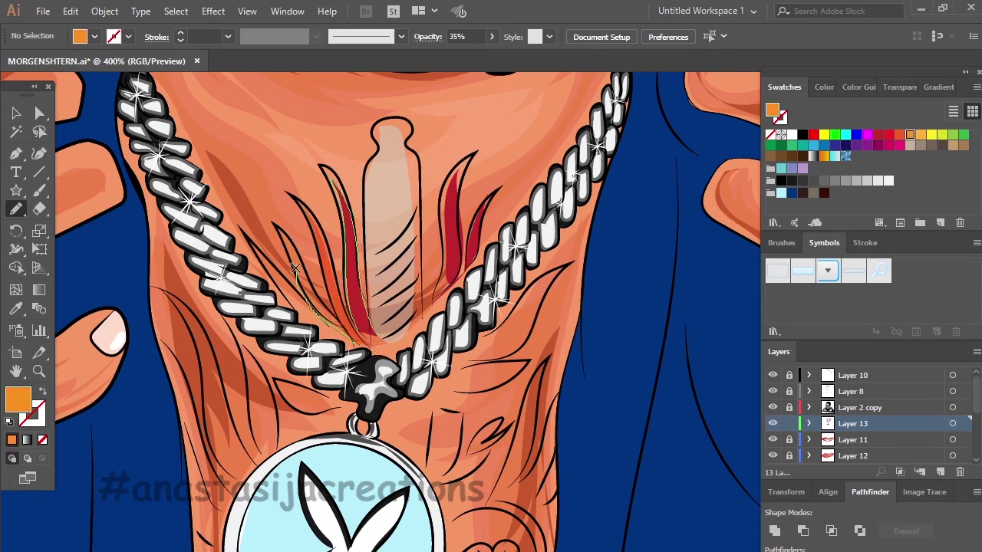
pyautogui.click(931, 134)
pyautogui.moveTo(273, 265); pyautogui.dragTo(315, 316)
pyautogui.click(953, 134)
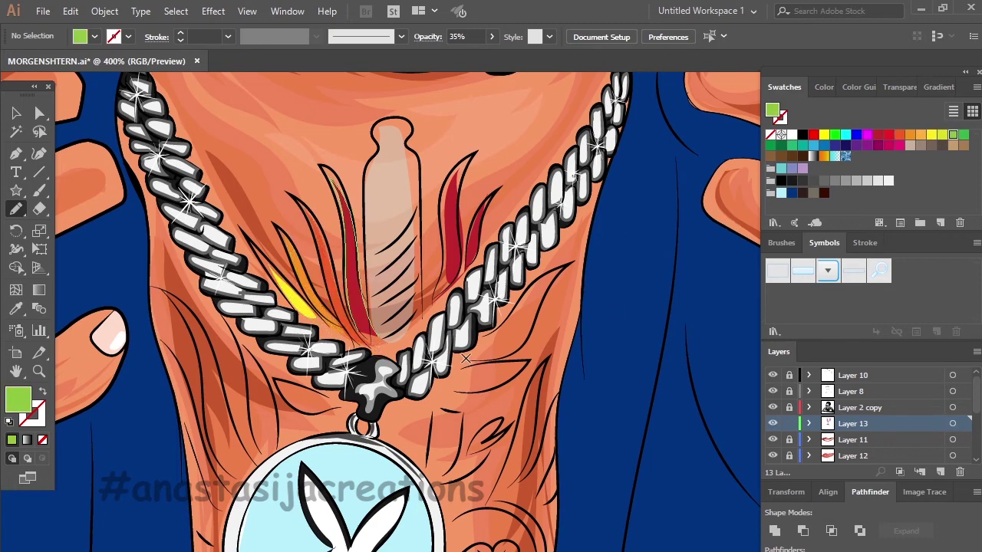
pyautogui.moveTo(543, 284); pyautogui.dragTo(470, 349)
pyautogui.moveTo(527, 362); pyautogui.dragTo(442, 391)
pyautogui.moveTo(312, 416); pyautogui.dragTo(337, 403)
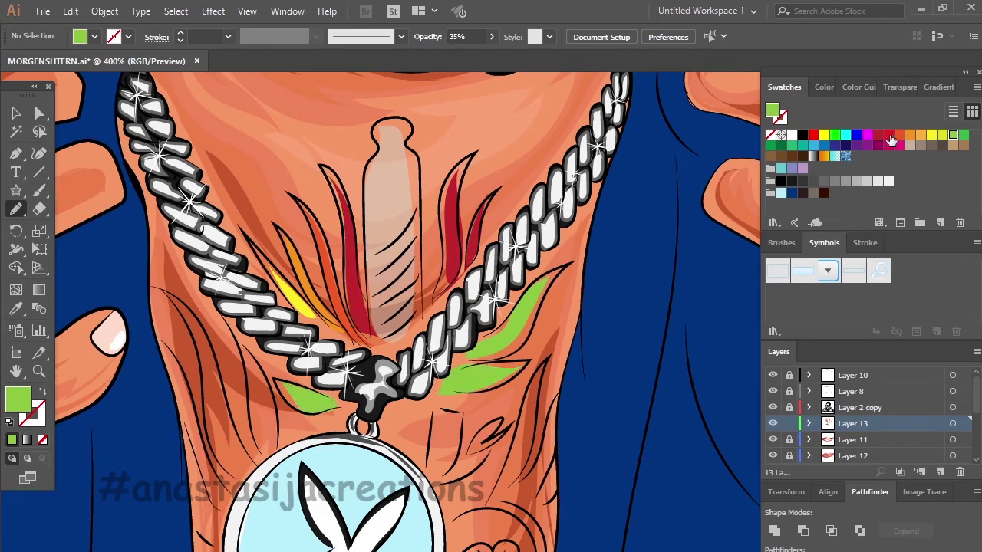
# Draw two red tattoo slivers on the chest
pyautogui.click(888, 134)
pyautogui.moveTo(255, 359); pyautogui.dragTo(267, 427)
pyautogui.moveTo(192, 313); pyautogui.dragTo(234, 430)
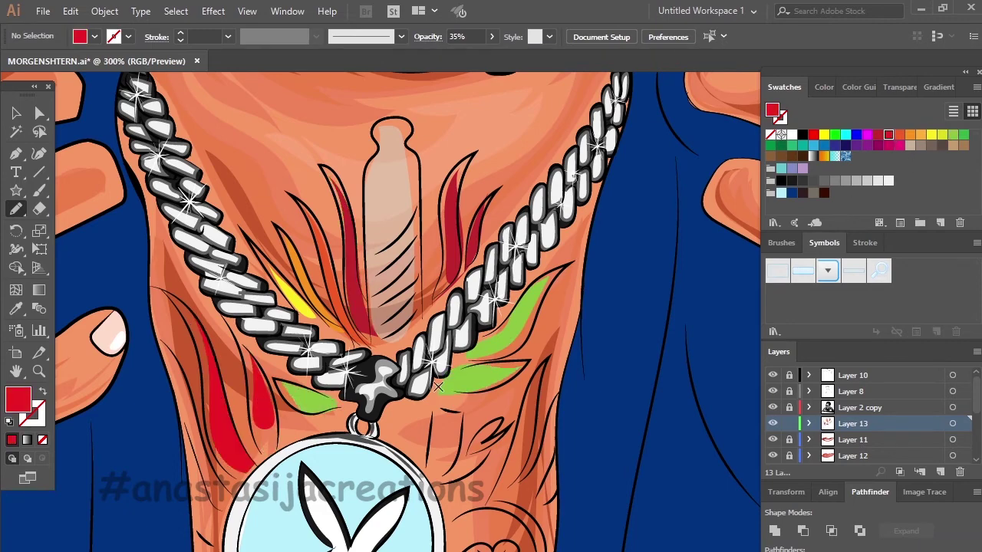
pyautogui.hotkey('ctrl', '-')
# Select all slivers on the layer and set their opacity to 27%
pyautogui.press('v')
pyautogui.hotkey('ctrl', 'a')
pyautogui.click(899, 87)
pyautogui.click(916, 111)
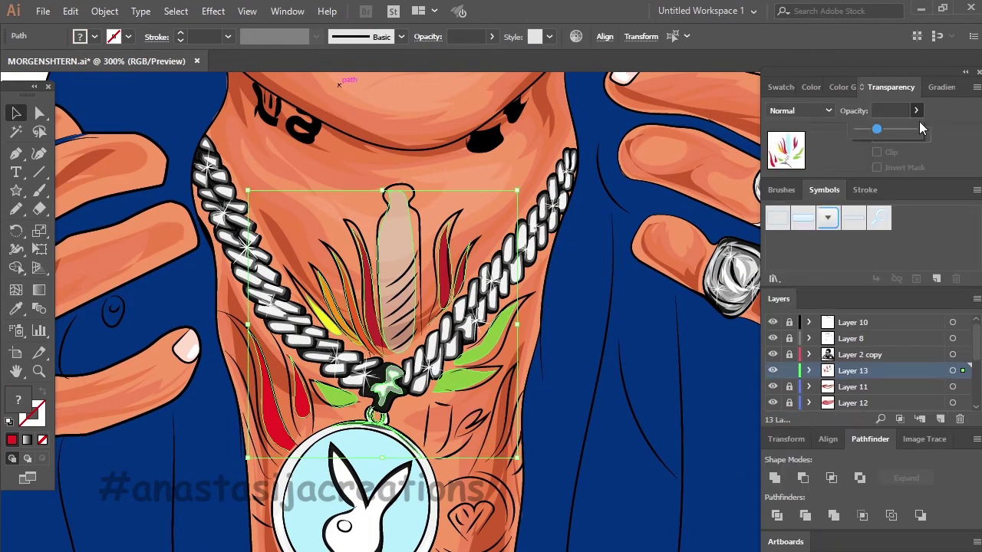
pyautogui.moveTo(919, 122)
pyautogui.mouseDown()
pyautogui.moveTo(832, 143)
pyautogui.moveTo(859, 132)
pyautogui.mouseUp()
# Add a new layer above Layer 13 and set the fill to dark navy
pyautogui.hotkey('ctrl', 'shift', 'a')
pyautogui.hotkey('ctrl', '1')
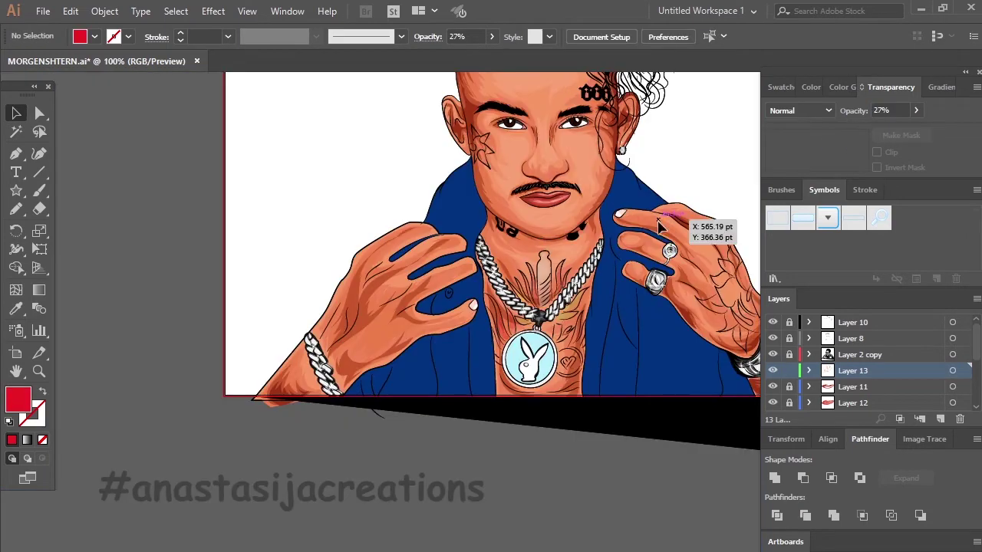
pyautogui.scroll(3, 669, 217)
pyautogui.hotkey('ctrl', '-')
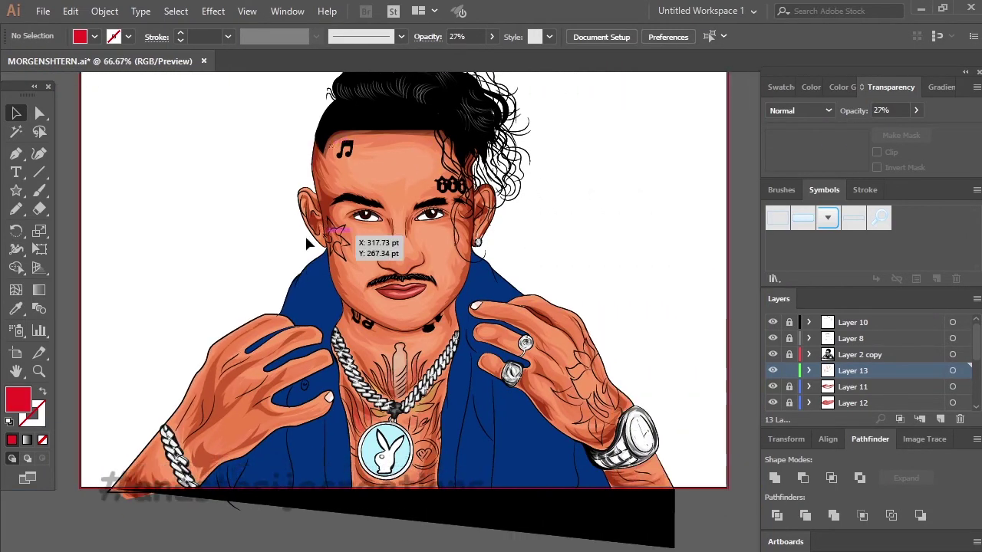
pyautogui.hotkey('ctrl', '+')
pyautogui.hotkey('ctrl', '+')
pyautogui.press('i')
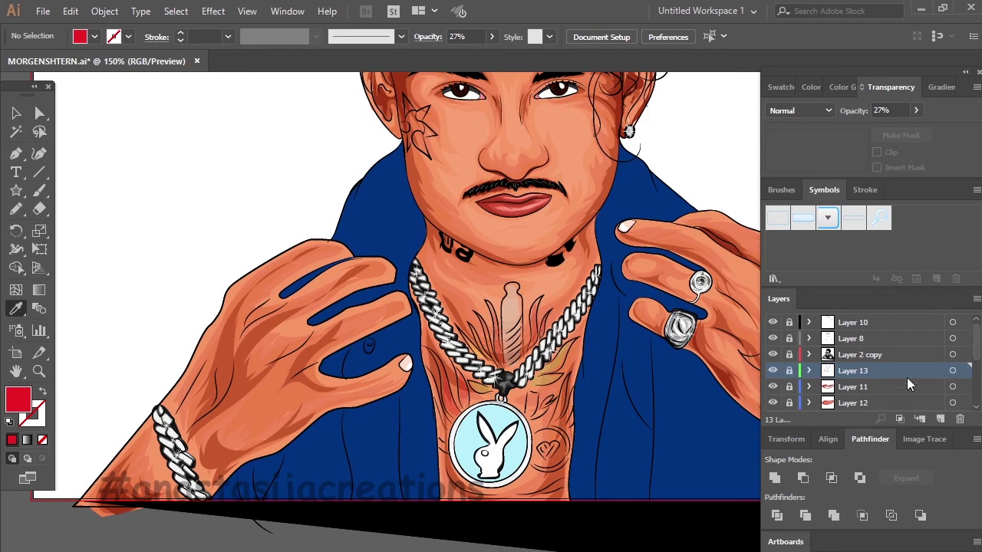
pyautogui.click(941, 419)
pyautogui.doubleClick(18, 399)
pyautogui.click(859, 182)
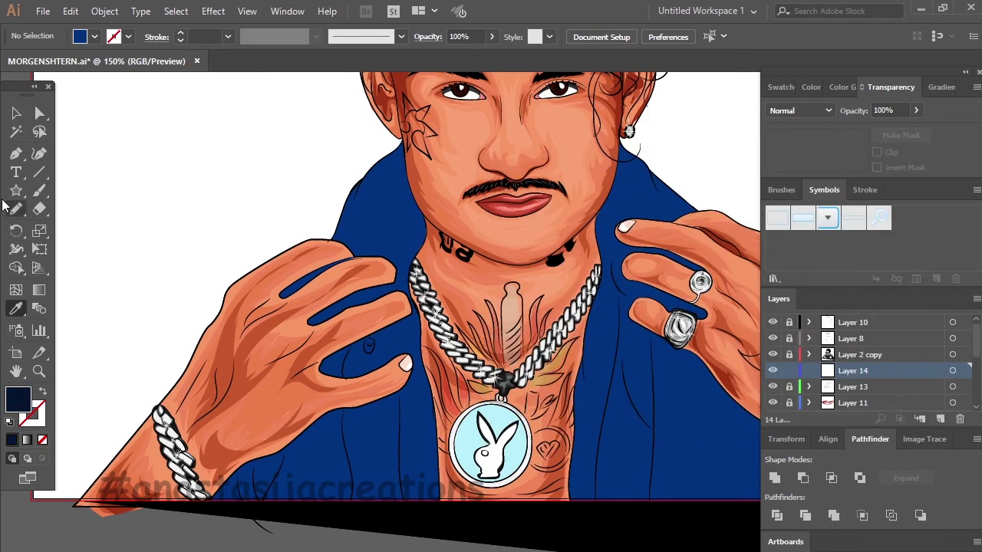
# Pencil the first dark navy shadow shapes on the jacket and its edge
pyautogui.click(6, 205)
pyautogui.moveTo(398, 504); pyautogui.dragTo(396, 413)
pyautogui.moveTo(373, 507)
pyautogui.mouseDown()
pyautogui.moveTo(387, 507)
pyautogui.moveTo(337, 530)
pyautogui.mouseUp()
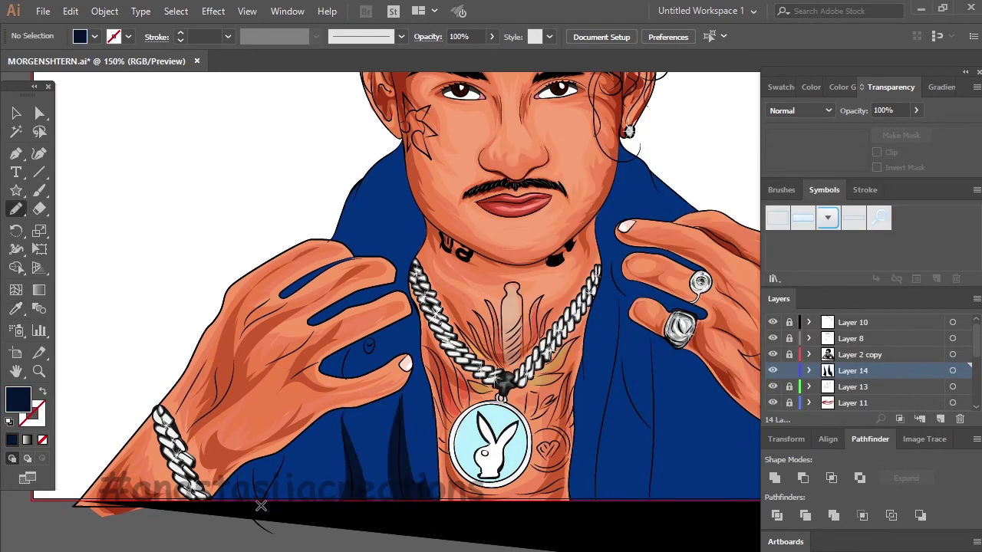
pyautogui.scroll(2, 395, 208)
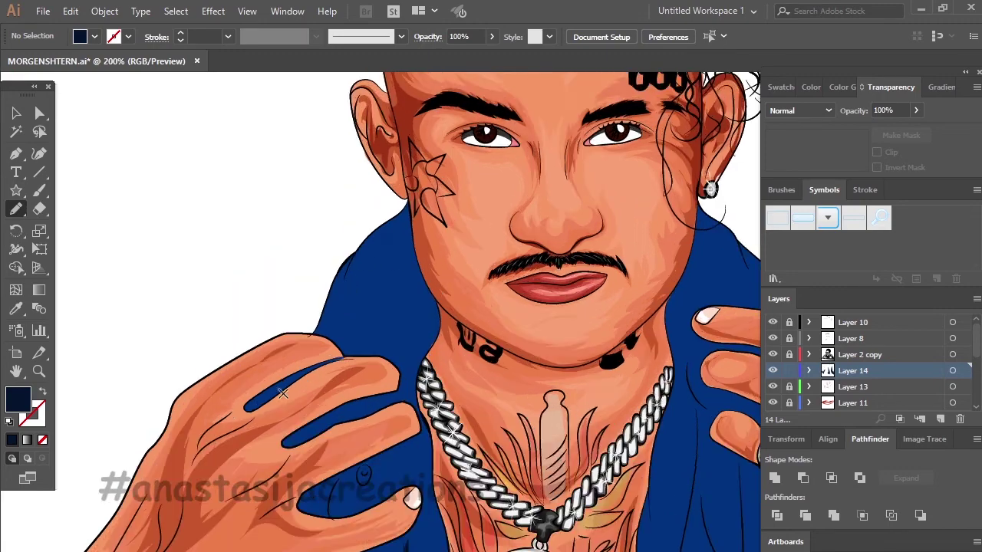
pyautogui.scroll(1, 406, 226)
pyautogui.scroll(1, 421, 247)
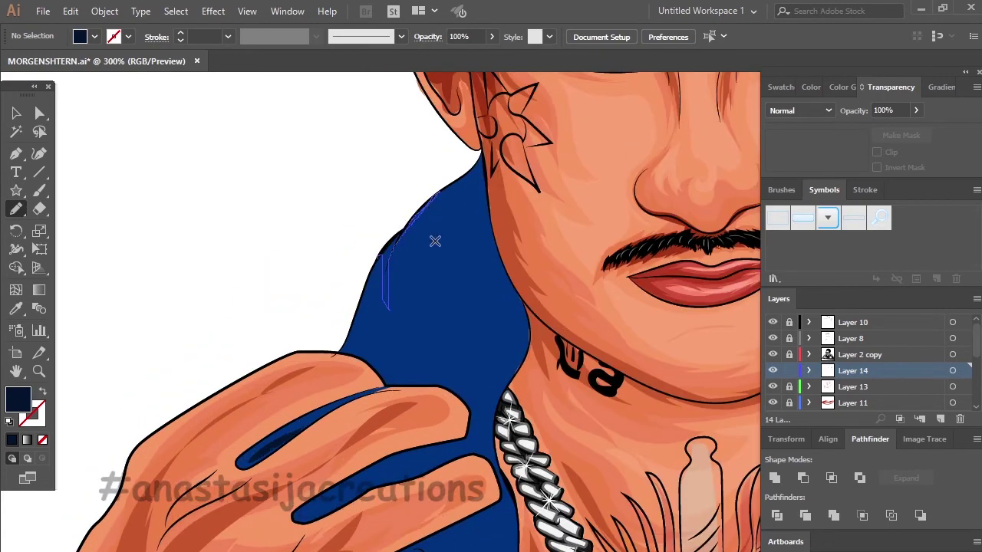
pyautogui.scroll(-2, 437, 241)
pyautogui.scroll(2, 422, 419)
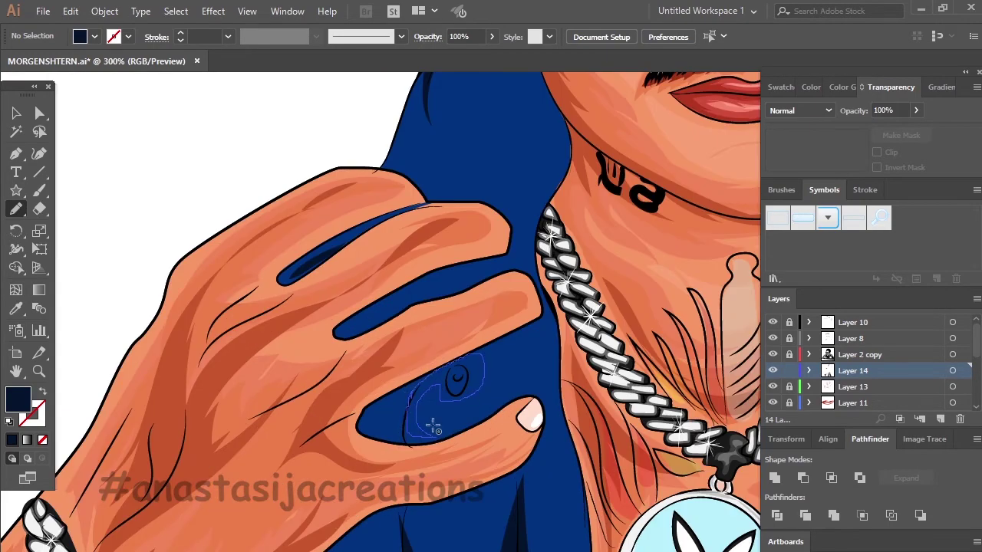
pyautogui.scroll(-2, 433, 427)
pyautogui.scroll(2, 585, 379)
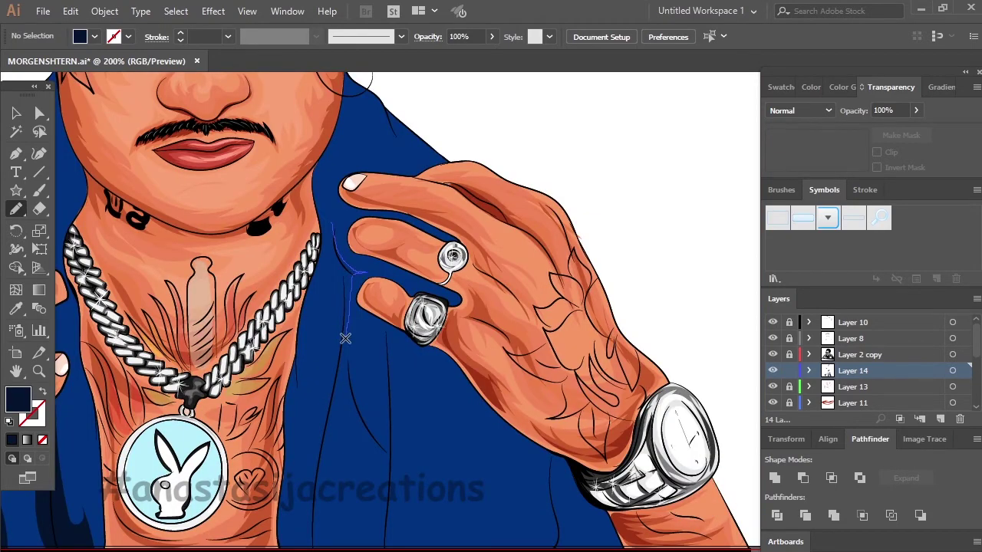
pyautogui.moveTo(345, 339); pyautogui.dragTo(349, 373)
# Add more navy shadow folds along the collar and down the jacket
pyautogui.scroll(-2, 349, 373)
pyautogui.scroll(3, 383, 230)
pyautogui.moveTo(349, 126); pyautogui.dragTo(435, 207)
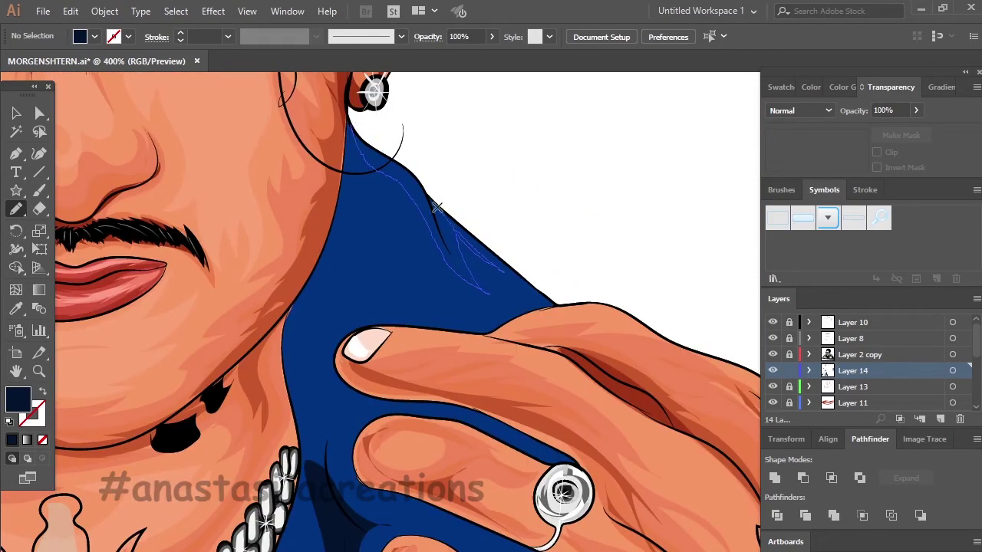
pyautogui.scroll(-2, 354, 135)
pyautogui.scroll(2, 424, 253)
pyautogui.moveTo(413, 296)
pyautogui.mouseDown()
pyautogui.moveTo(425, 251)
pyautogui.moveTo(411, 204)
pyautogui.mouseUp()
pyautogui.moveTo(410, 201); pyautogui.dragTo(408, 143)
pyautogui.moveTo(418, 201); pyautogui.dragTo(426, 222)
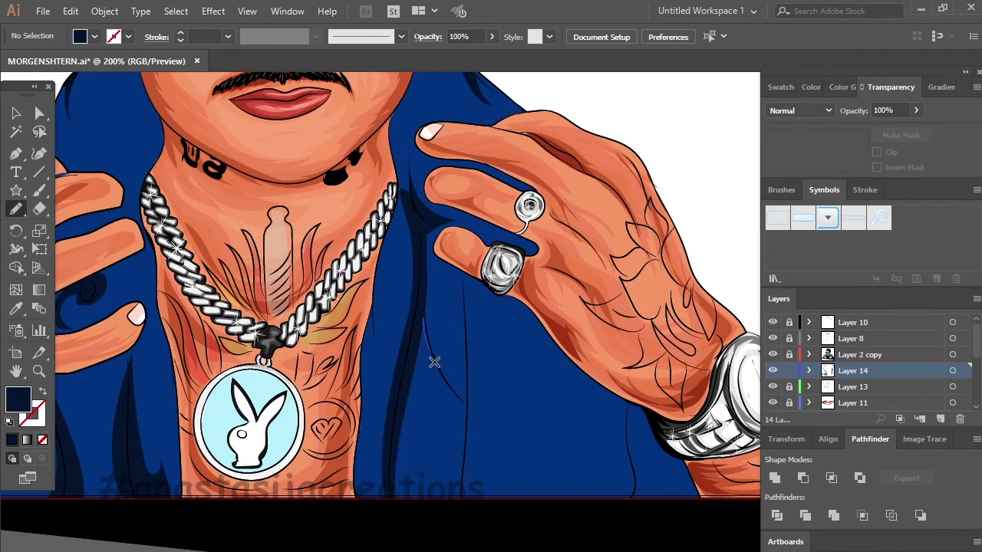
pyautogui.moveTo(434, 361)
pyautogui.mouseDown()
pyautogui.moveTo(465, 279)
pyautogui.moveTo(414, 360)
pyautogui.mouseUp()
pyautogui.moveTo(633, 424); pyautogui.dragTo(635, 418)
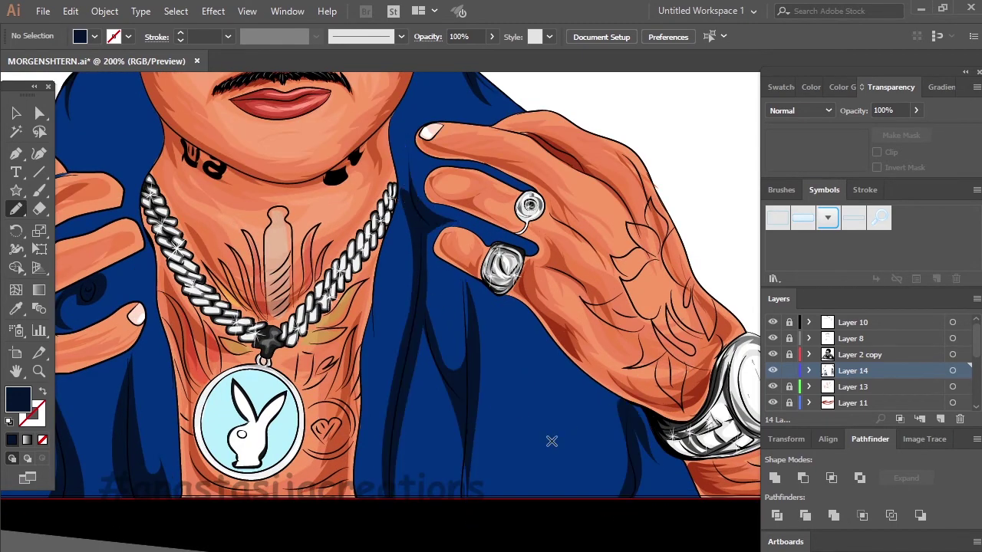
pyautogui.scroll(-2, 514, 385)
pyautogui.scroll(3, 415, 384)
pyautogui.moveTo(415, 383); pyautogui.dragTo(422, 350)
pyautogui.scroll(-1, 460, 414)
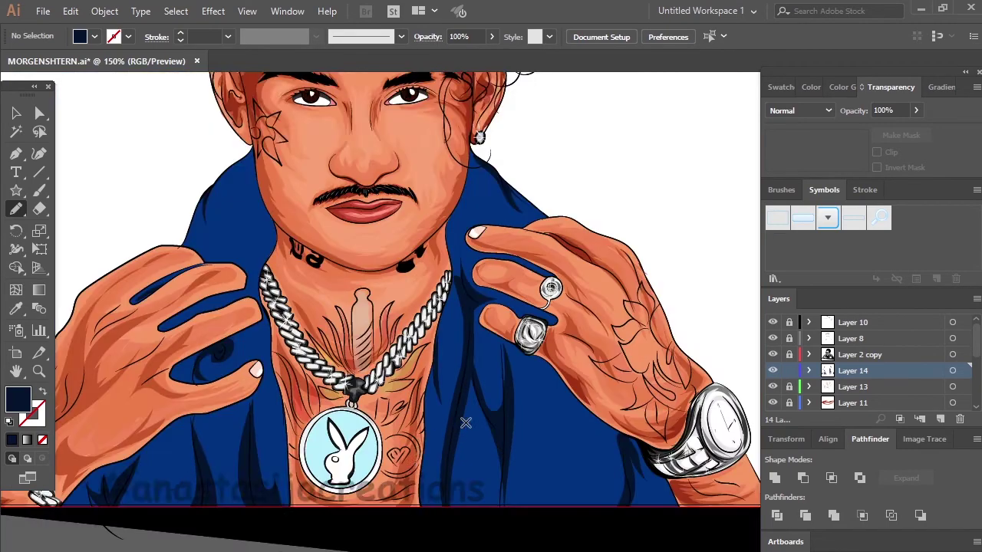
pyautogui.scroll(-1, 460, 414)
# Set all the jacket shadow shapes on Layer 14 to 67% opacity
pyautogui.press('v')
pyautogui.hotkey('ctrl', 'a')
pyautogui.click(890, 111)
pyautogui.moveTo(916, 111); pyautogui.dragTo(899, 132)
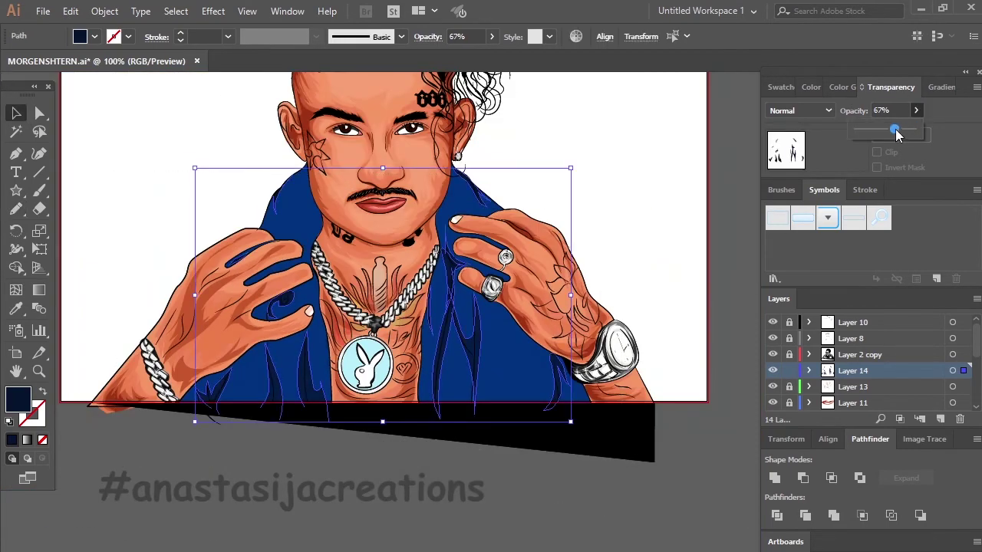
pyautogui.hotkey('ctrl', 'shift', 'a')
# Sample the jacket blue and brighten it into the new fill colour
pyautogui.click(15, 308)
pyautogui.click(524, 356)
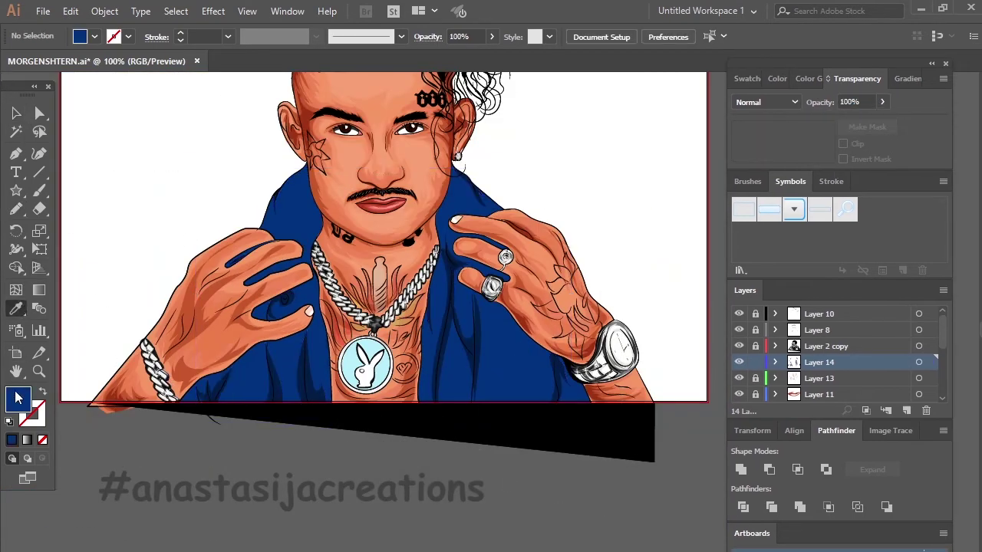
pyautogui.doubleClick(18, 398)
pyautogui.click(662, 263)
pyautogui.click(844, 211)
# On a new layer, pencil bright-blue highlights on the collar, sleeve and lower jacket
pyautogui.click(908, 412)
pyautogui.press('n')
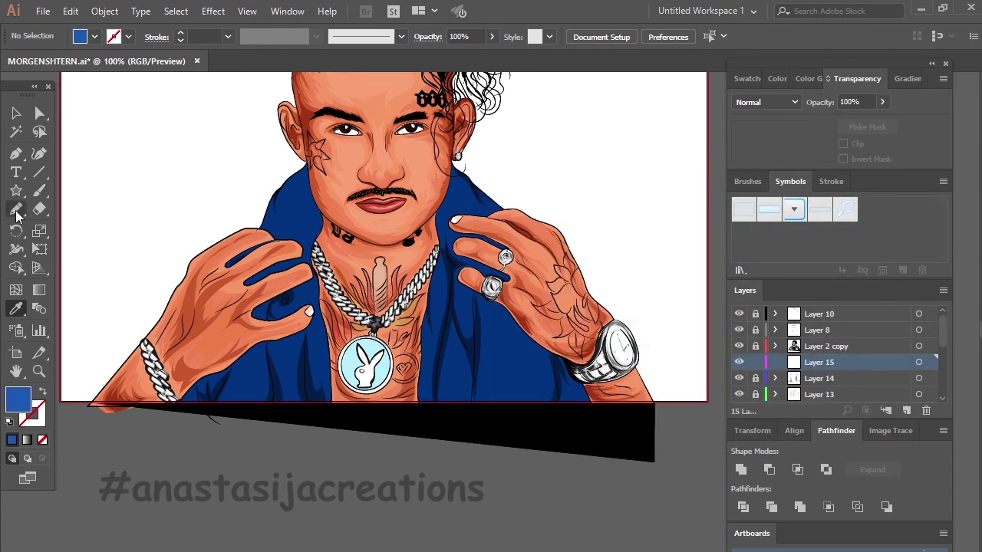
pyautogui.scroll(1, 215, 232)
pyautogui.moveTo(351, 169); pyautogui.dragTo(351, 164)
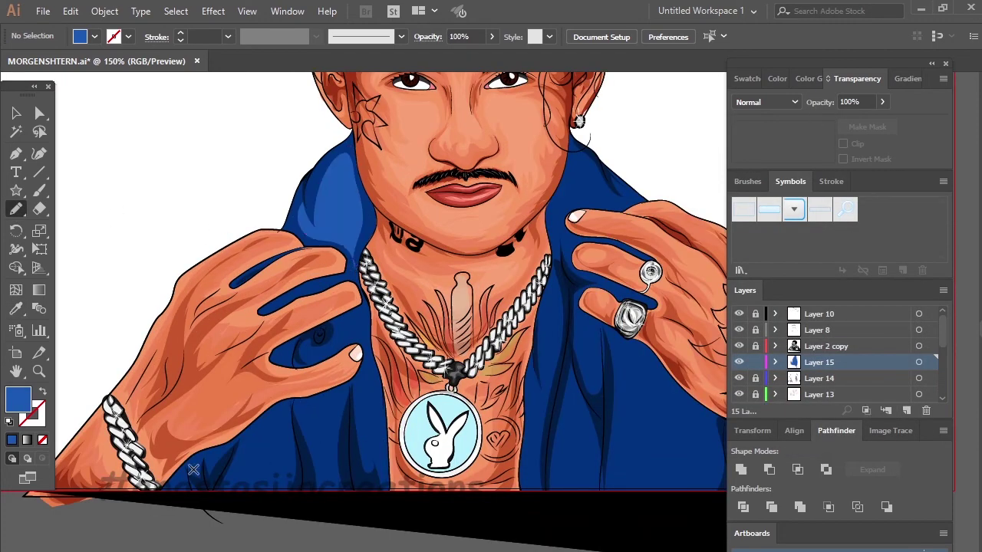
pyautogui.moveTo(244, 439)
pyautogui.mouseDown()
pyautogui.moveTo(289, 412)
pyautogui.moveTo(247, 440)
pyautogui.mouseUp()
pyautogui.moveTo(340, 323)
pyautogui.mouseDown()
pyautogui.moveTo(339, 343)
pyautogui.moveTo(360, 353)
pyautogui.mouseUp()
pyautogui.moveTo(531, 485); pyautogui.dragTo(549, 292)
pyautogui.moveTo(559, 503); pyautogui.dragTo(574, 385)
pyautogui.moveTo(632, 201); pyautogui.dragTo(633, 201)
pyautogui.moveTo(614, 344); pyautogui.dragTo(606, 338)
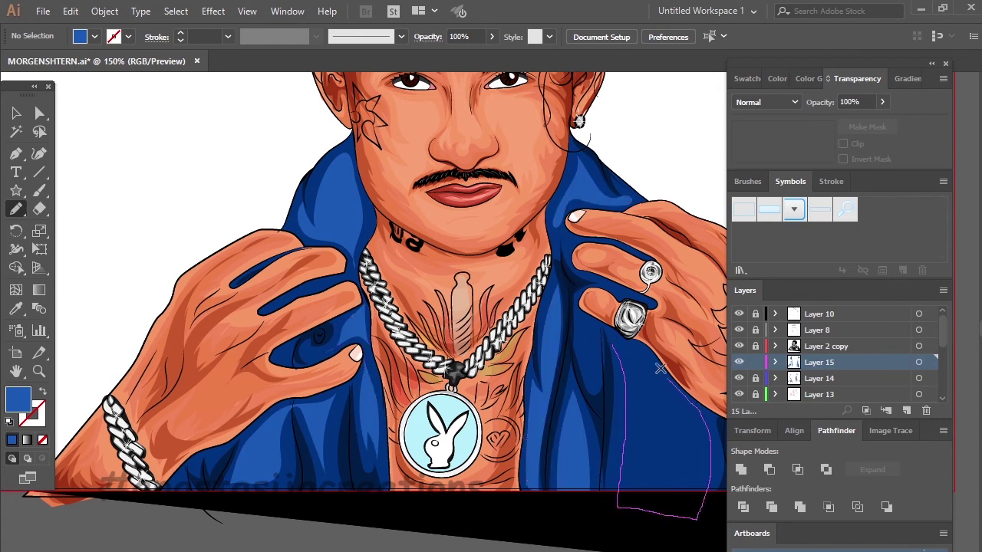
# Set the highlight shapes to 72% opacity
pyautogui.hotkey('ctrl', '0')
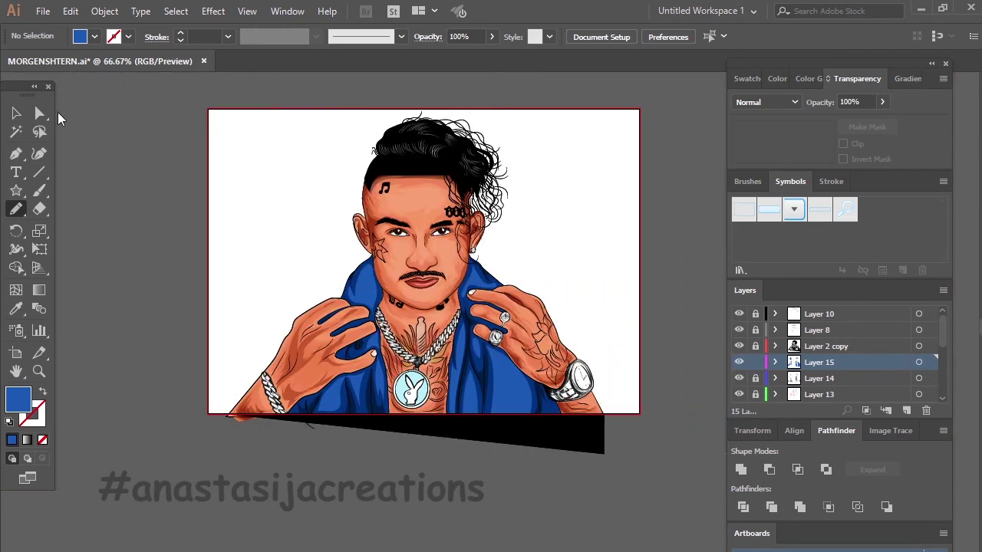
pyautogui.click(16, 113)
pyautogui.click(529, 384)
pyautogui.click(882, 102)
pyautogui.moveTo(880, 123); pyautogui.dragTo(863, 122)
pyautogui.click(614, 462)
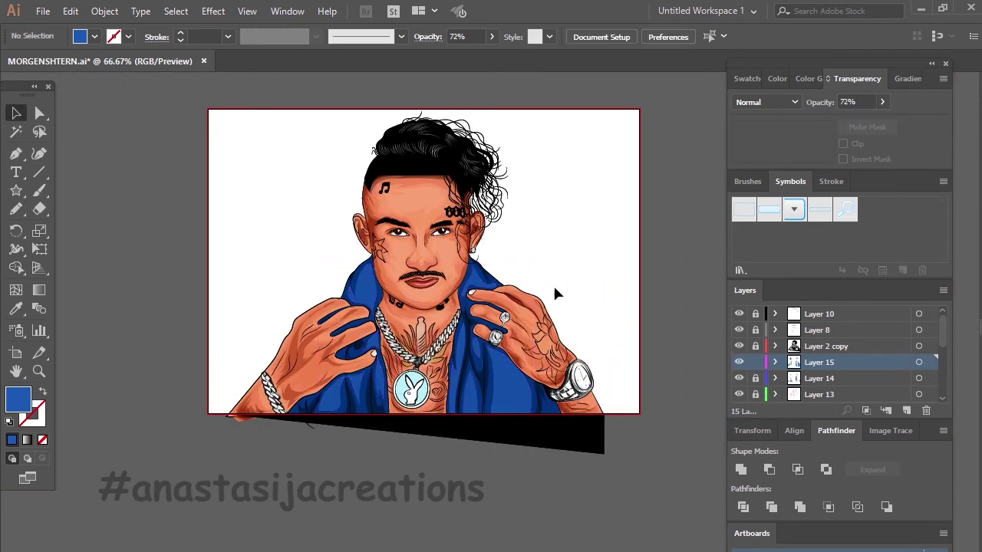
# Create a new layer directly above Layer 1 at the bottom of the stack
pyautogui.press('F5')
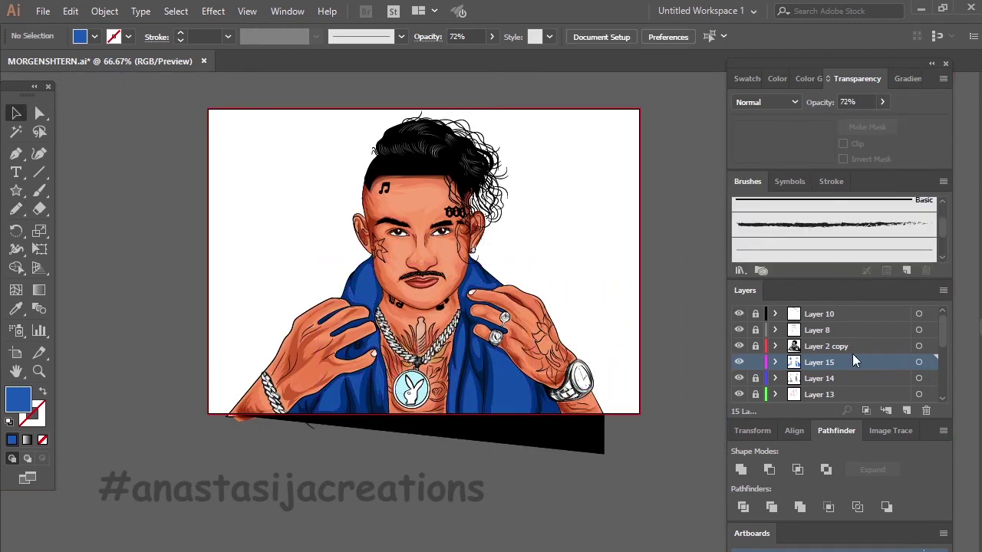
pyautogui.moveTo(952, 231); pyautogui.dragTo(930, 231)
pyautogui.scroll(-3, 882, 360)
pyautogui.scroll(-3, 882, 376)
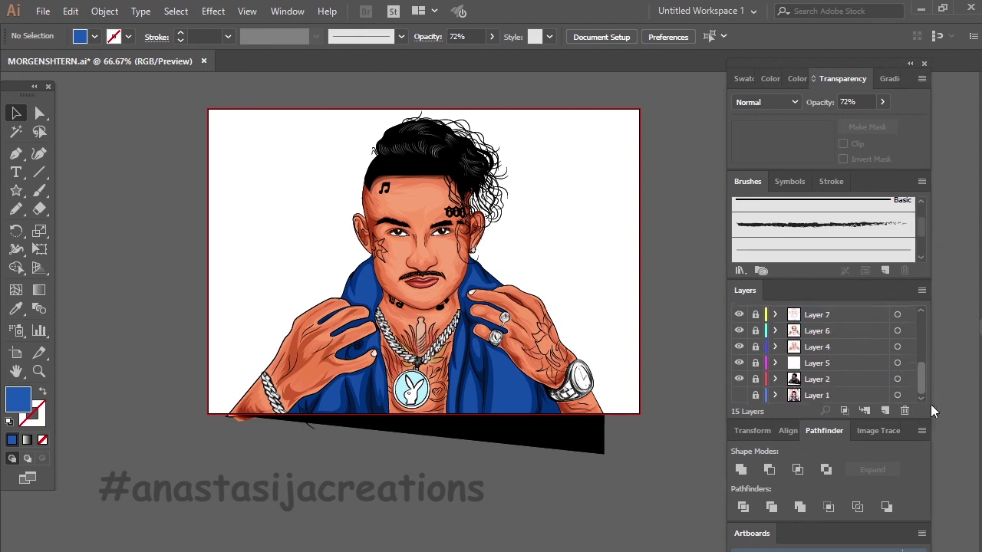
pyautogui.click(884, 394)
pyautogui.click(884, 411)
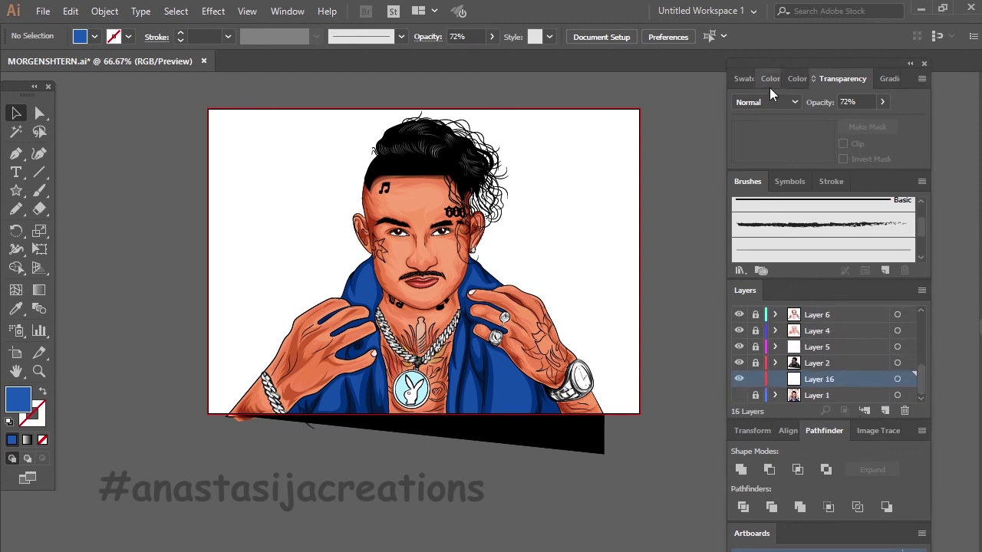
# Set up a radial gradient fill running from teal to black
pyautogui.click(878, 80)
pyautogui.click(890, 188)
pyautogui.doubleClick(736, 201)
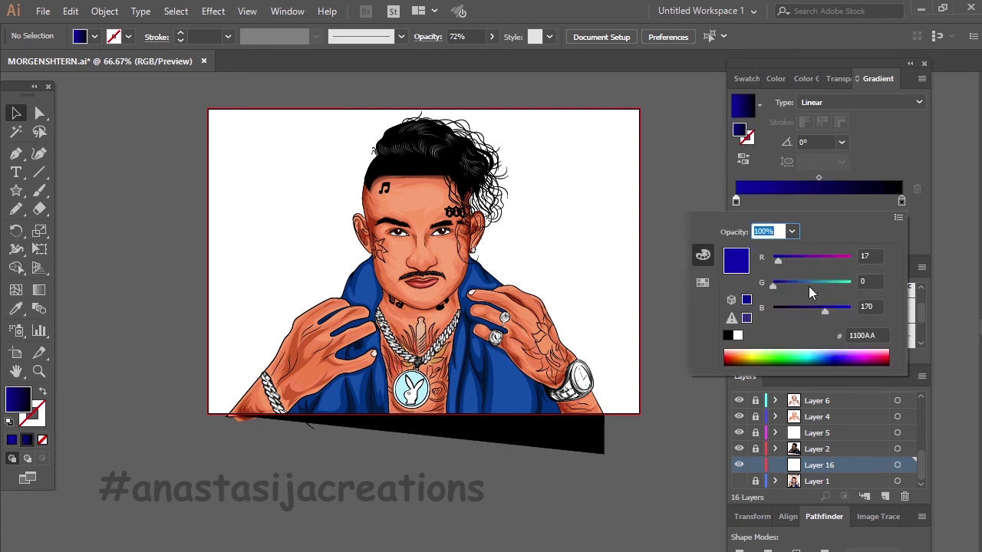
pyautogui.moveTo(773, 285); pyautogui.dragTo(802, 284)
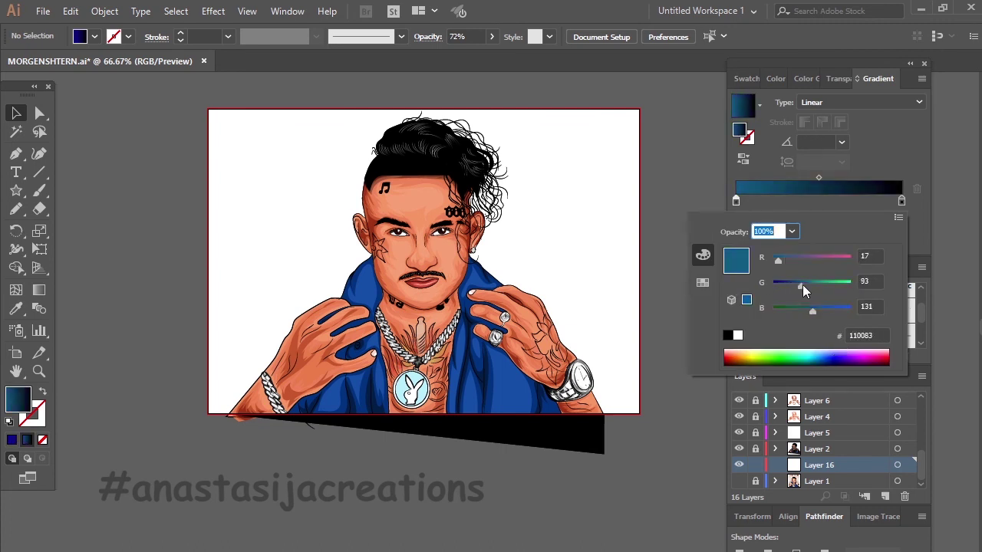
pyautogui.click(679, 182)
pyautogui.click(918, 102)
pyautogui.click(824, 135)
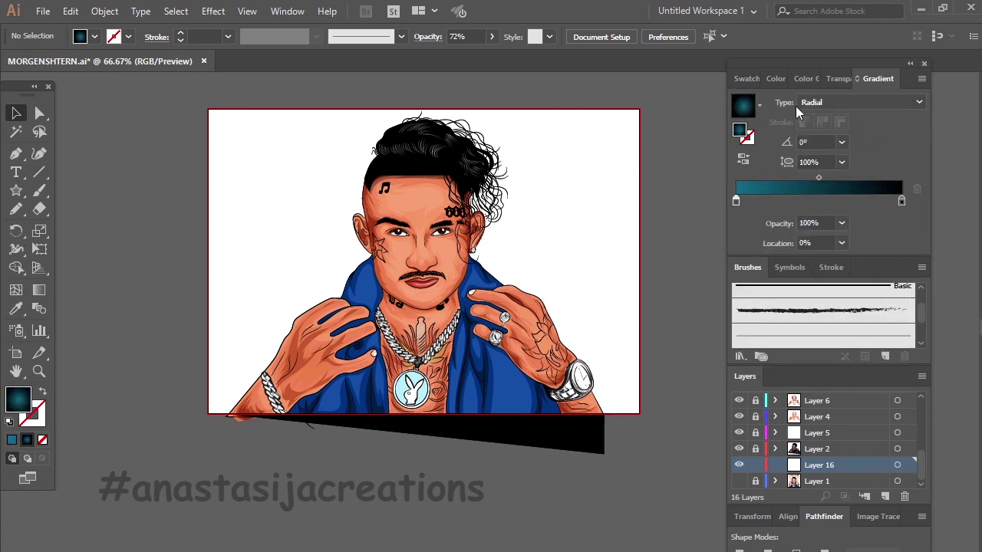
# Draw an artboard-sized gradient rectangle, moving the midpoint outward and the teal stop to 15.91%
pyautogui.moveTo(16, 190); pyautogui.dragTo(61, 193)
pyautogui.moveTo(181, 94); pyautogui.dragTo(649, 428)
pyautogui.moveTo(818, 178); pyautogui.dragTo(844, 177)
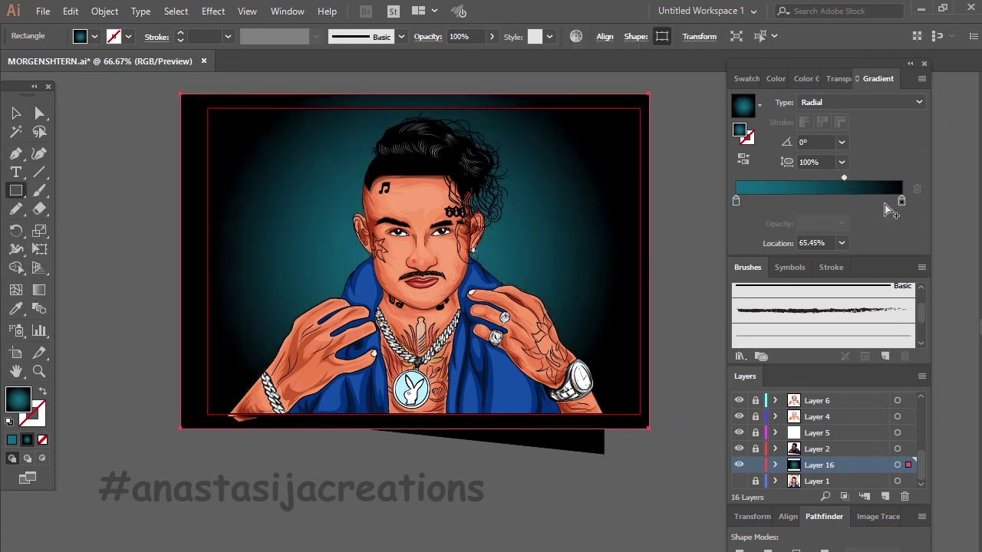
pyautogui.moveTo(735, 201); pyautogui.dragTo(762, 200)
pyautogui.scroll(1, 685, 118)
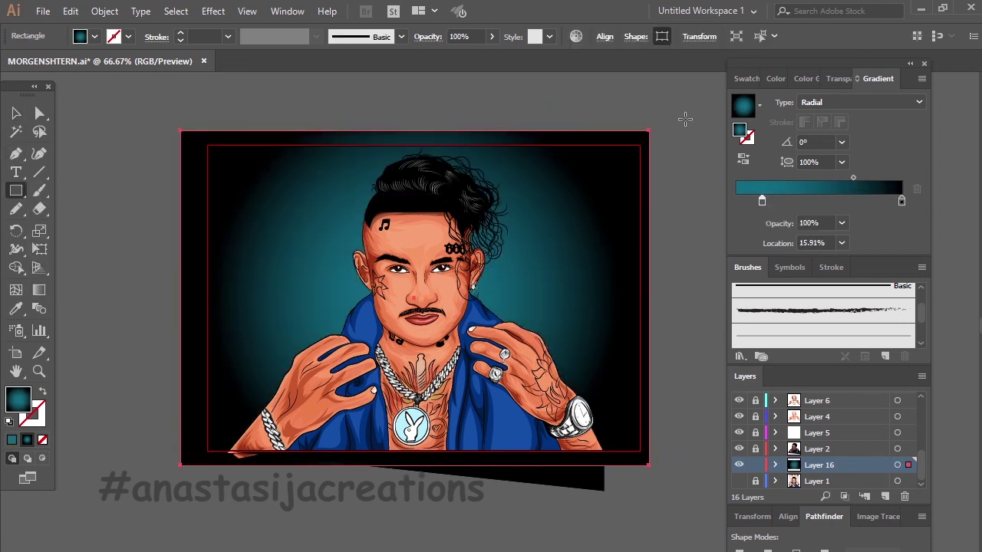